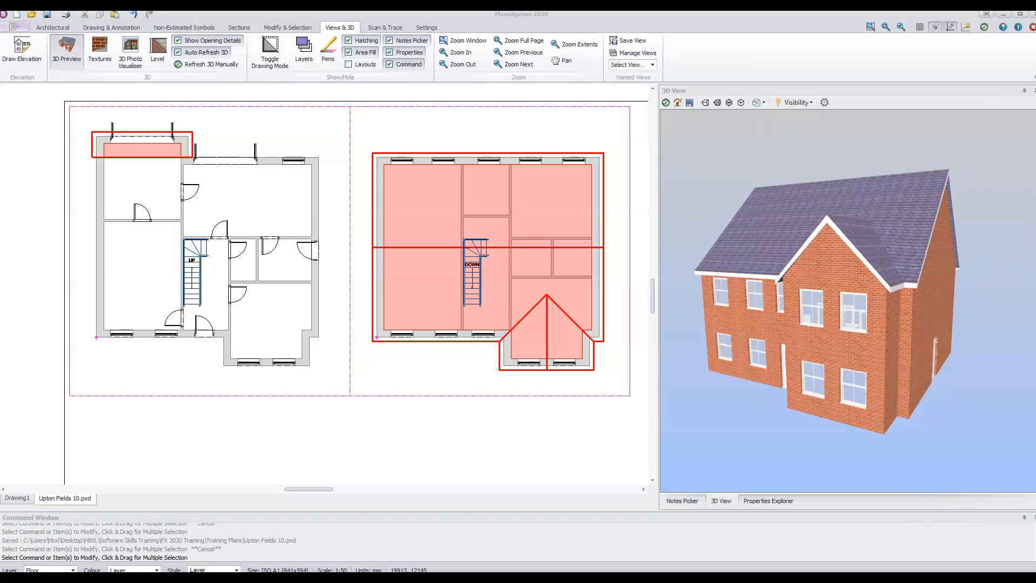
# - Switch to the PlansXpress Course Supporting Documents file in Word and examine the Exercise 14: Drawing 2D Elevations diagram
pyautogui.hotkey('alt', 'Tab')
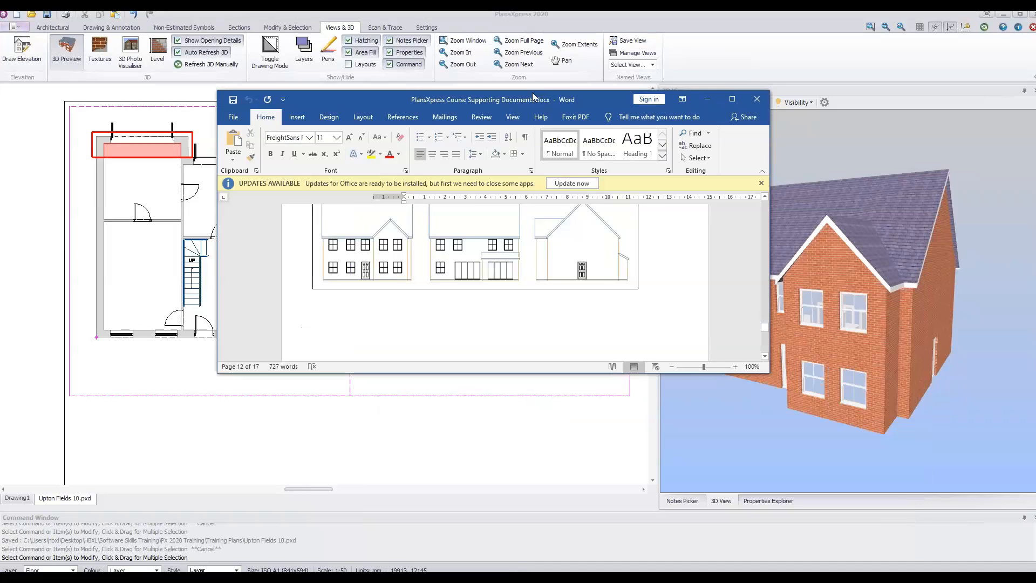
pyautogui.moveTo(592, 101); pyautogui.dragTo(550, 93)
pyautogui.doubleClick(553, 93)
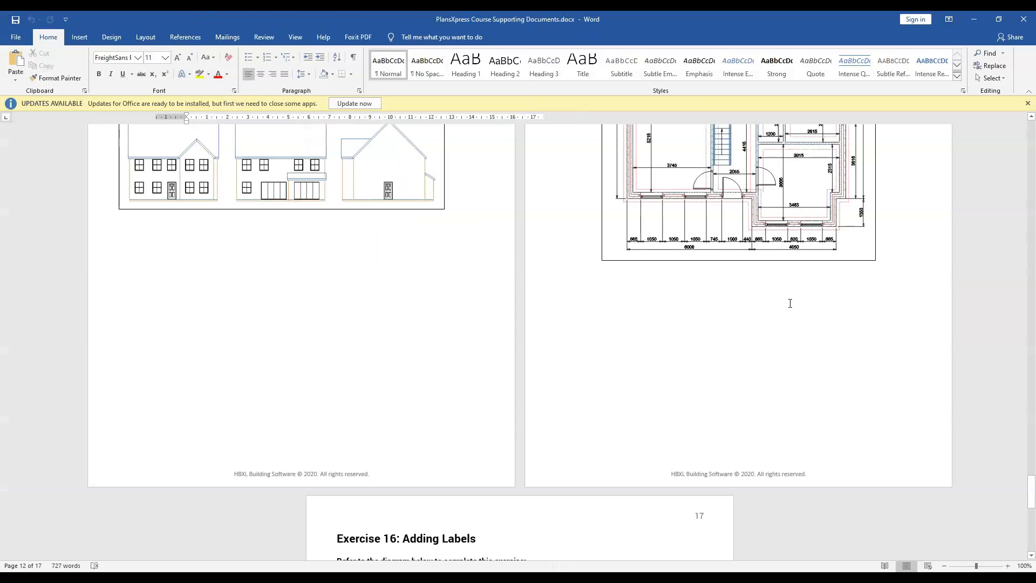
pyautogui.scroll(5, 463, 240)
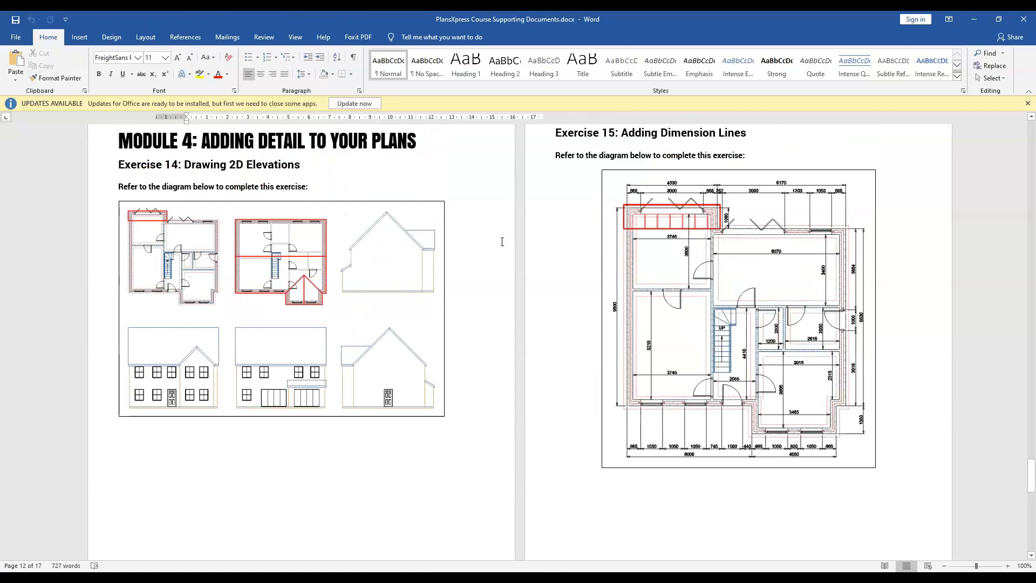
pyautogui.keyDown('ctrl'); pyautogui.scroll(1, 652, 265); pyautogui.keyUp('ctrl')
pyautogui.keyDown('ctrl'); pyautogui.scroll(1, 652, 264); pyautogui.keyUp('ctrl')
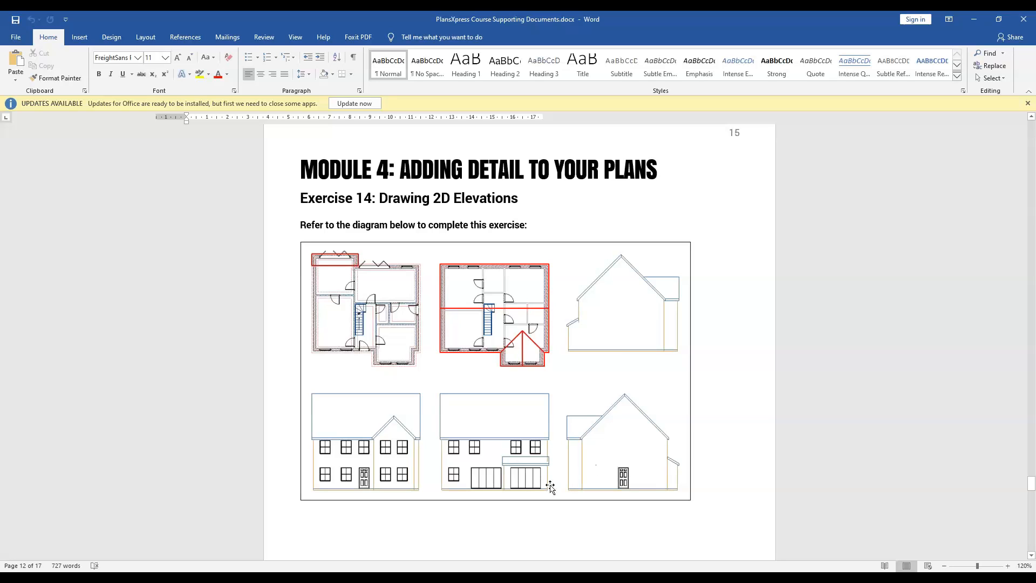
# - Switch back to PlansXpress, start the Draw Elevation command and set the current layer to Elevations
pyautogui.click(447, 571)
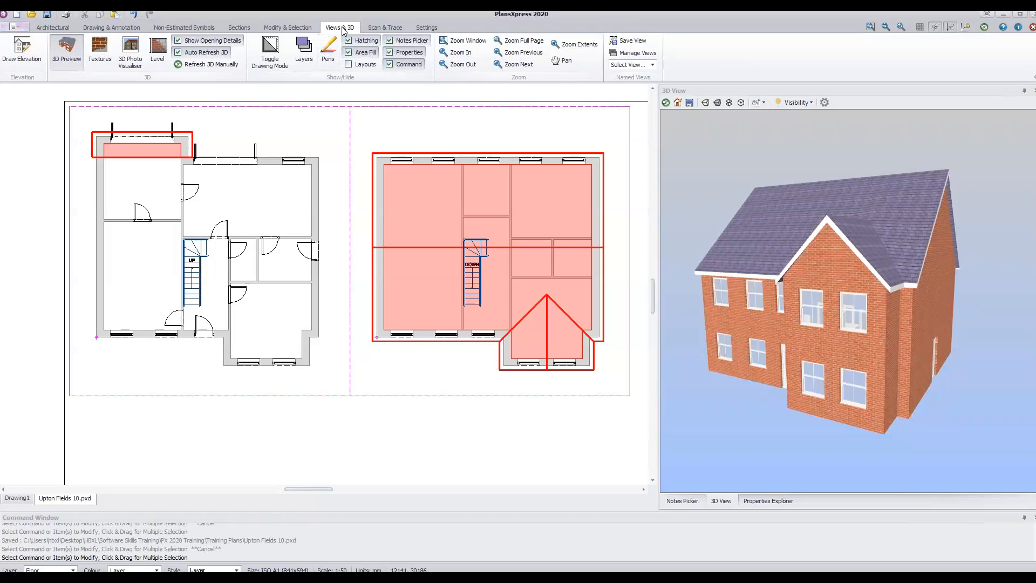
pyautogui.click(27, 63)
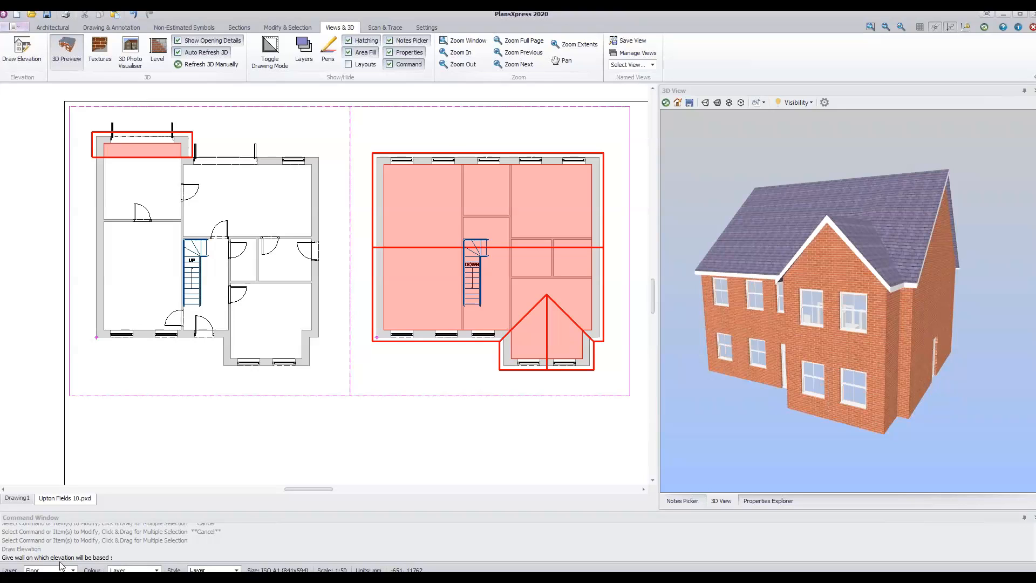
pyautogui.click(1021, 14)
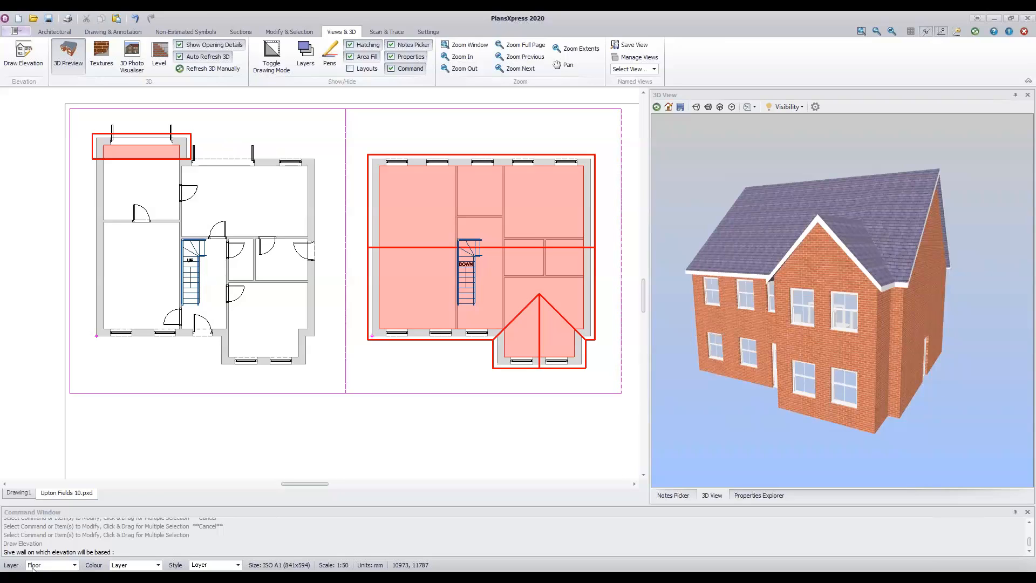
pyautogui.click(74, 565)
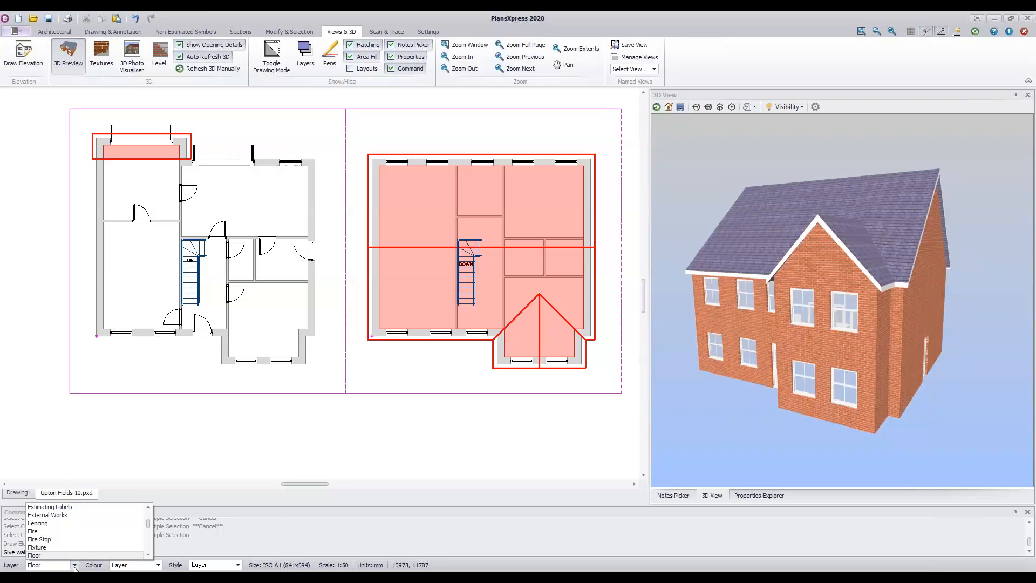
pyautogui.click(149, 509)
pyautogui.click(149, 509)
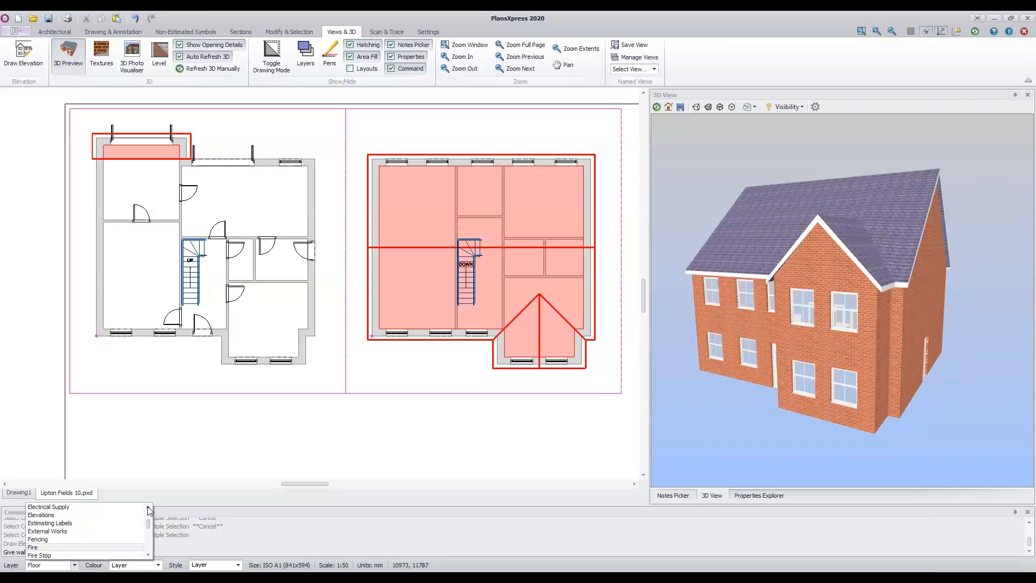
pyautogui.click(61, 516)
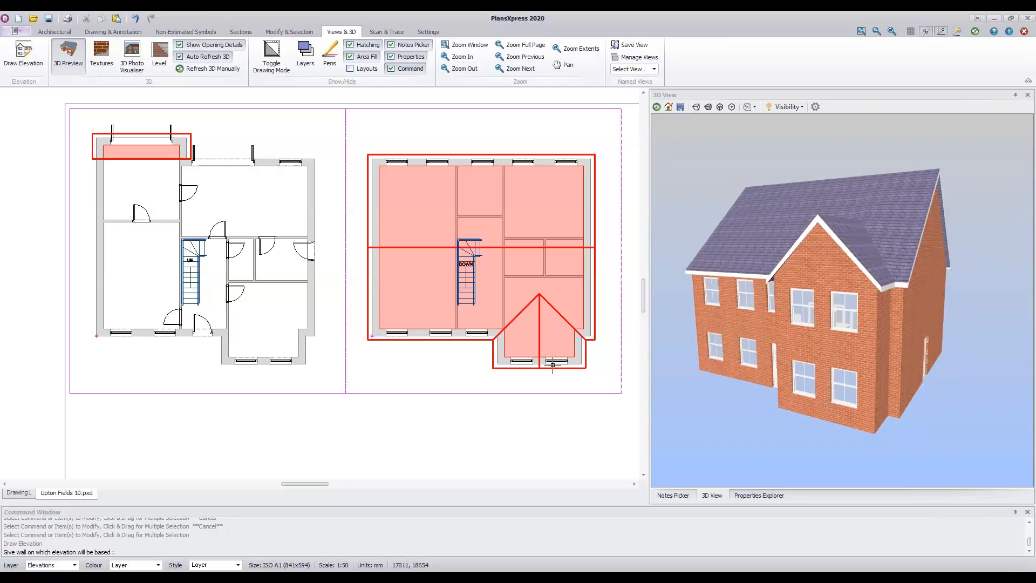
# - Base the elevation on the first-floor plan's main front wall, with the observation point in front and the view depth at the rear room
pyautogui.click(420, 333)
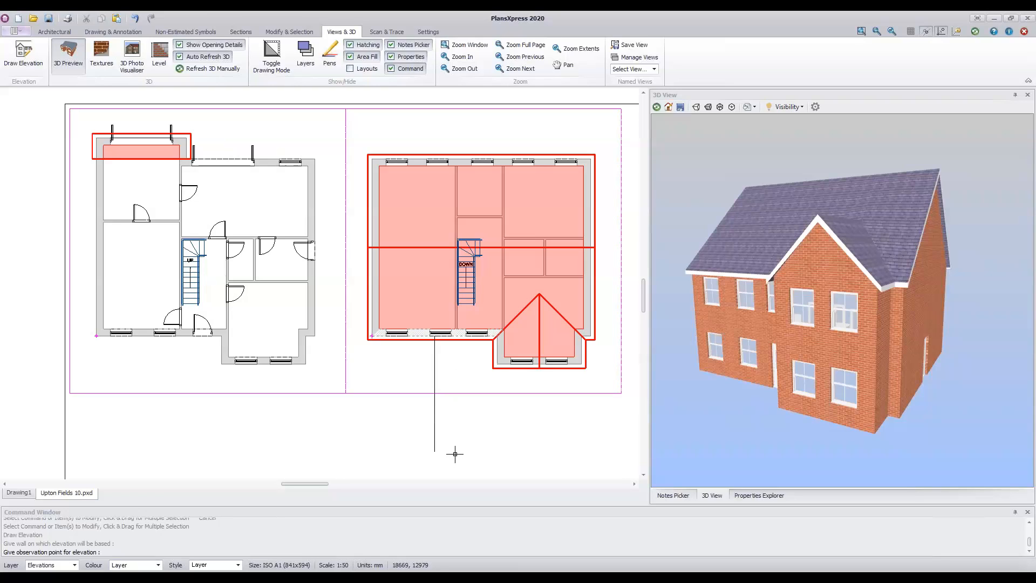
pyautogui.click(455, 453)
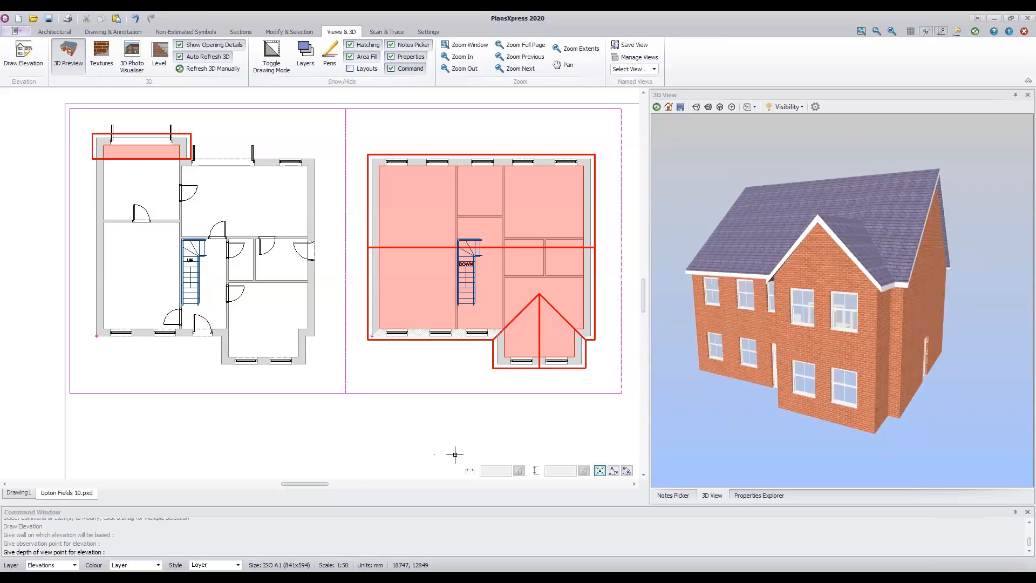
pyautogui.click(426, 197)
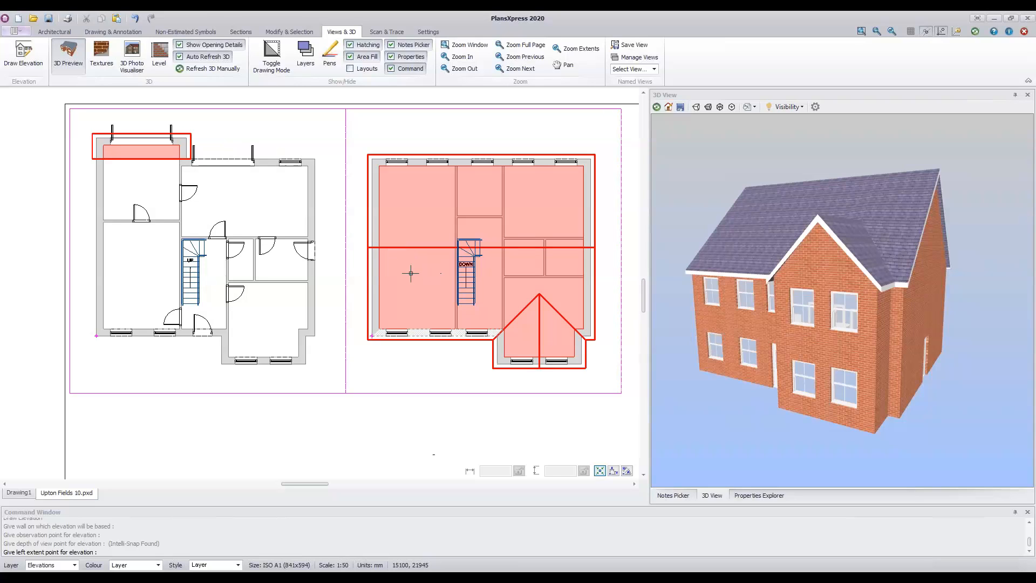
# - Set the elevation's left and right extents at the two front corners of the first-floor level boundary
pyautogui.click(345, 393)
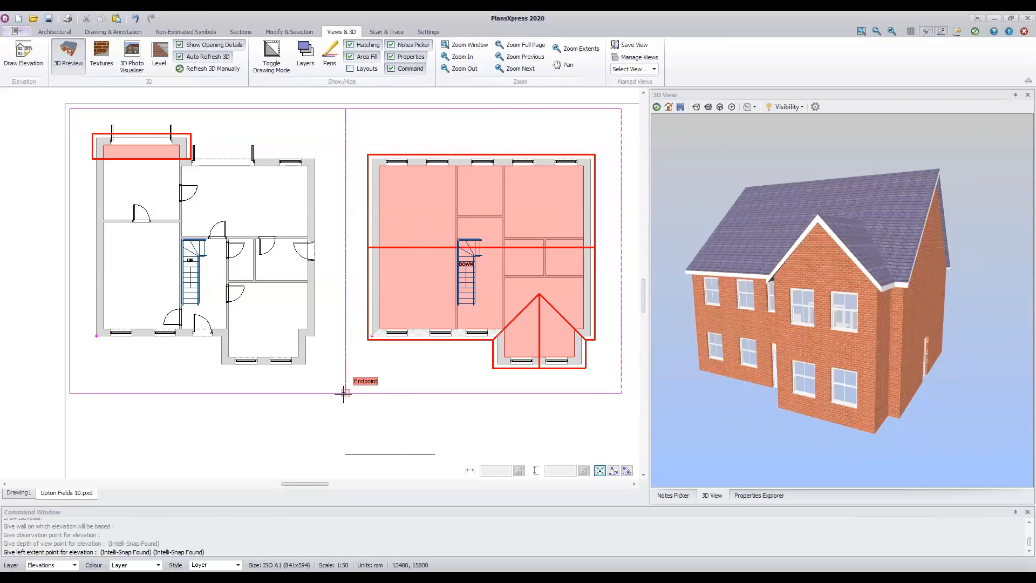
pyautogui.click(344, 393)
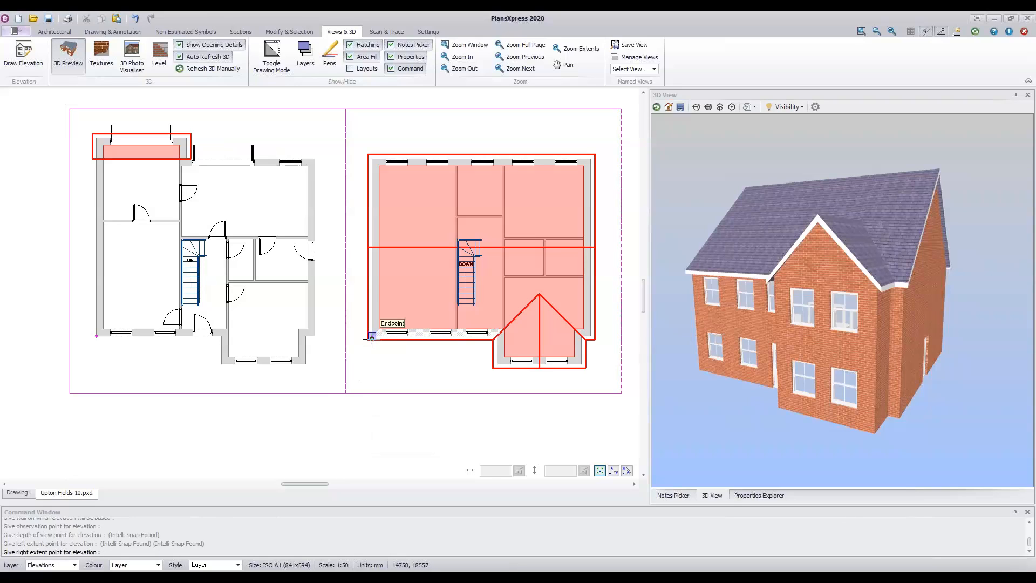
pyautogui.click(346, 393)
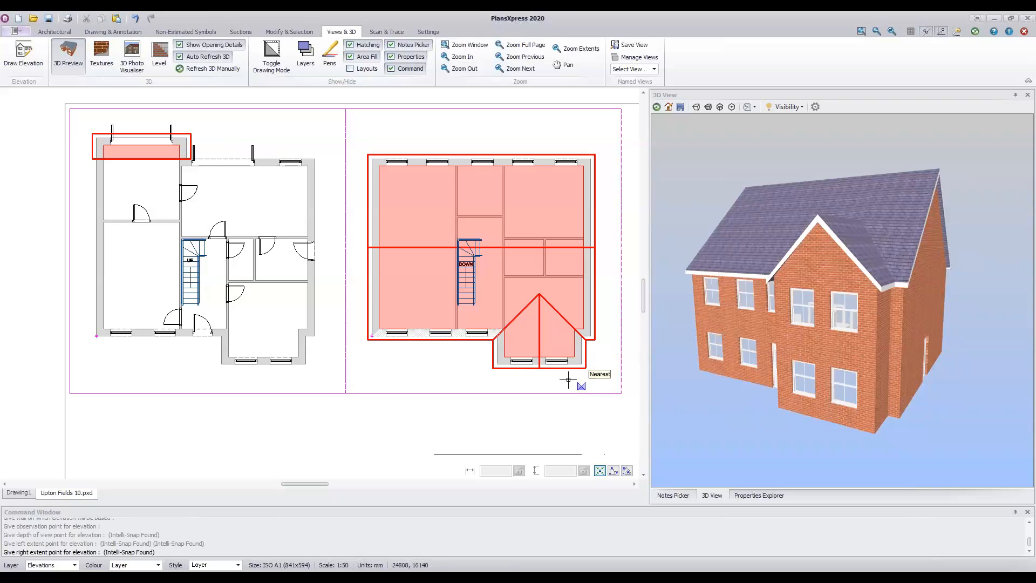
pyautogui.click(625, 395)
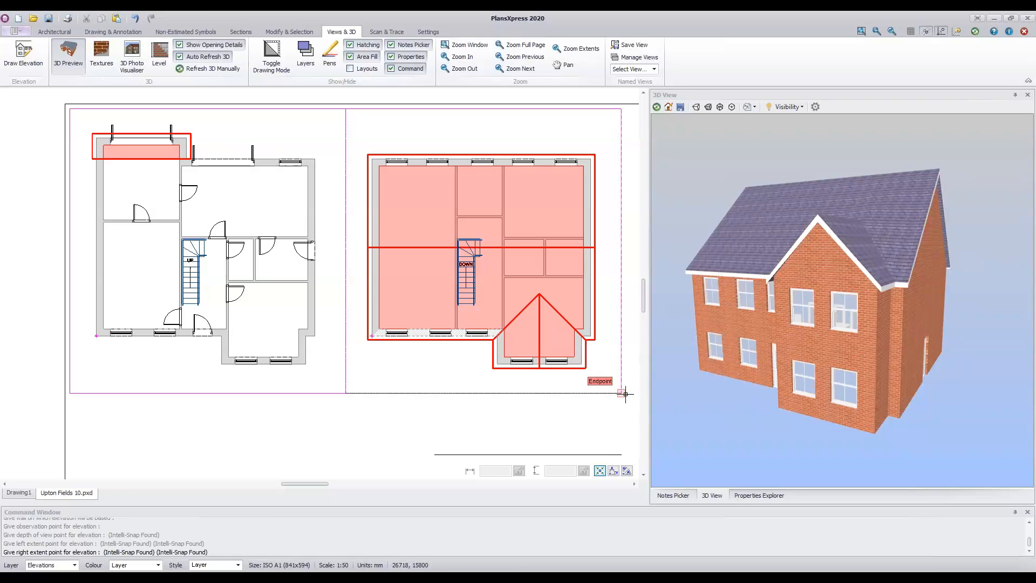
pyautogui.click(625, 394)
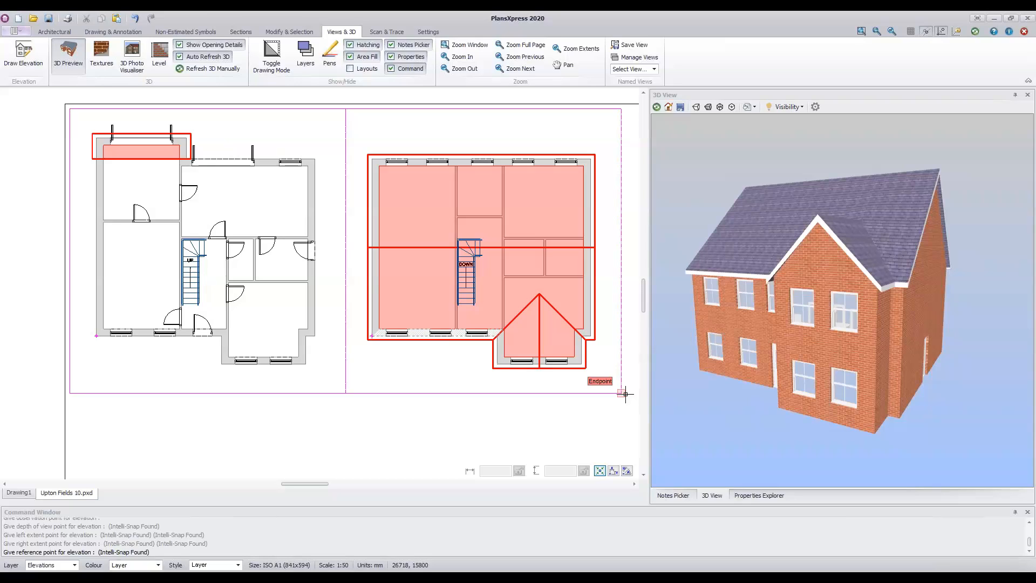
# - Reference the elevation to the first-floor plan's front-left corner and place it below the ground-floor plan's matching corner, for all levels
pyautogui.click(372, 336)
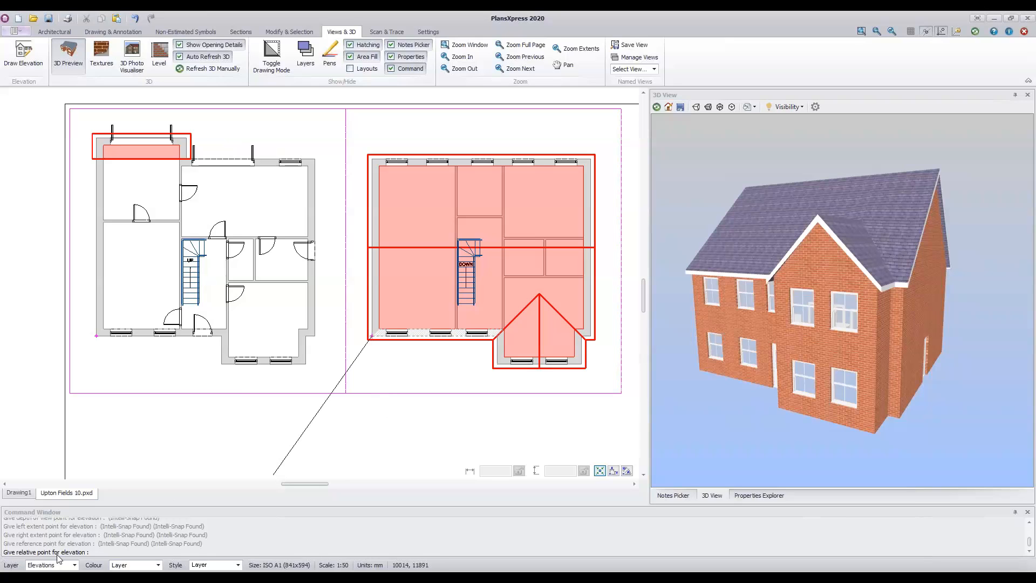
pyautogui.scroll(-2, 421, 357)
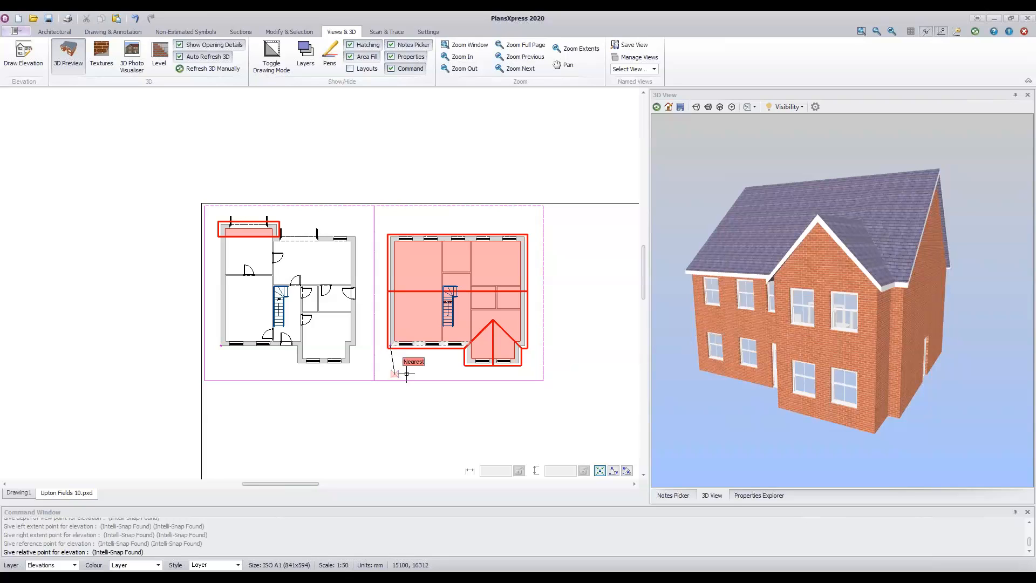
pyautogui.moveTo(389, 416); pyautogui.dragTo(367, 313, button='middle')
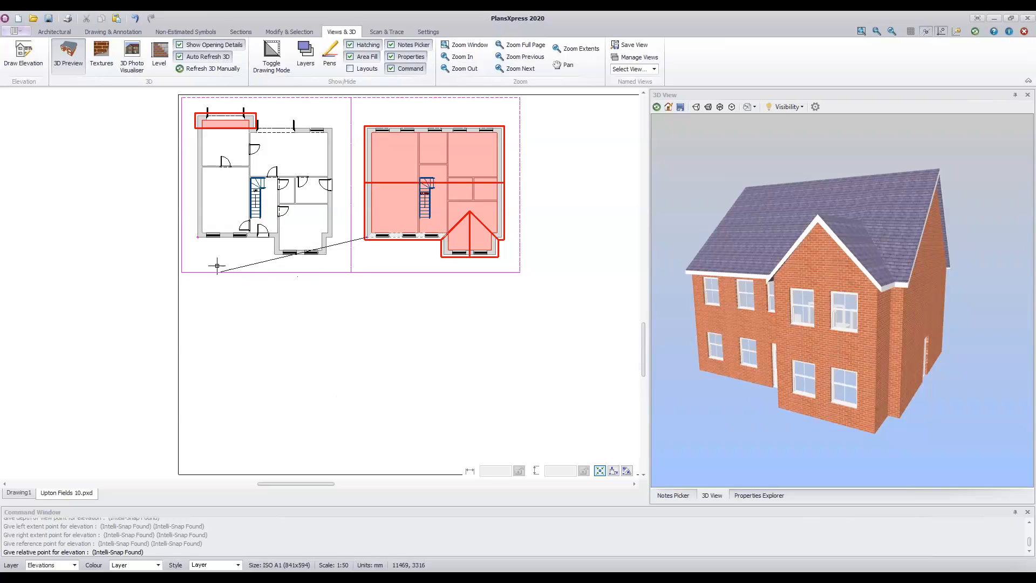
pyautogui.click(196, 237)
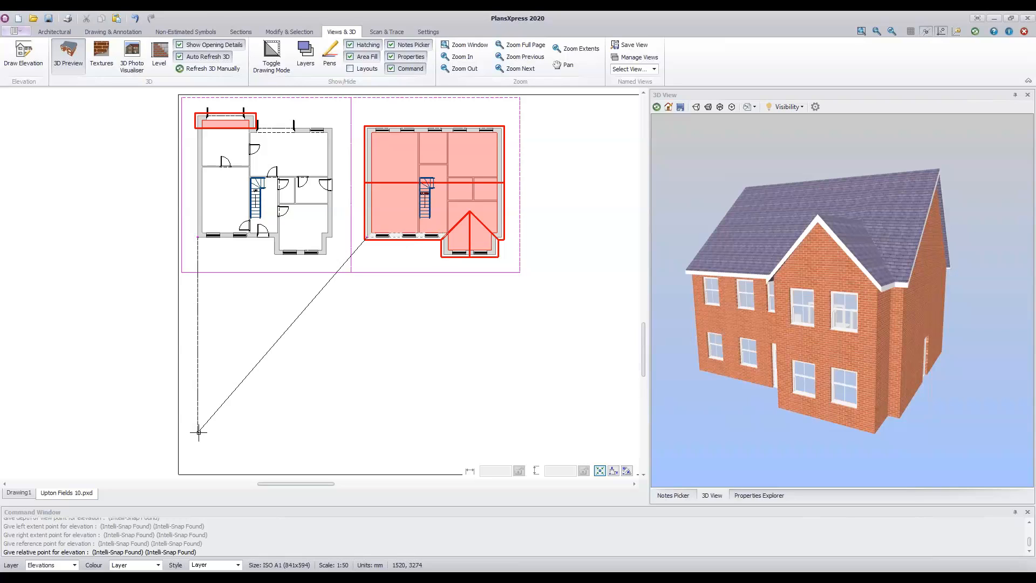
pyautogui.click(199, 432)
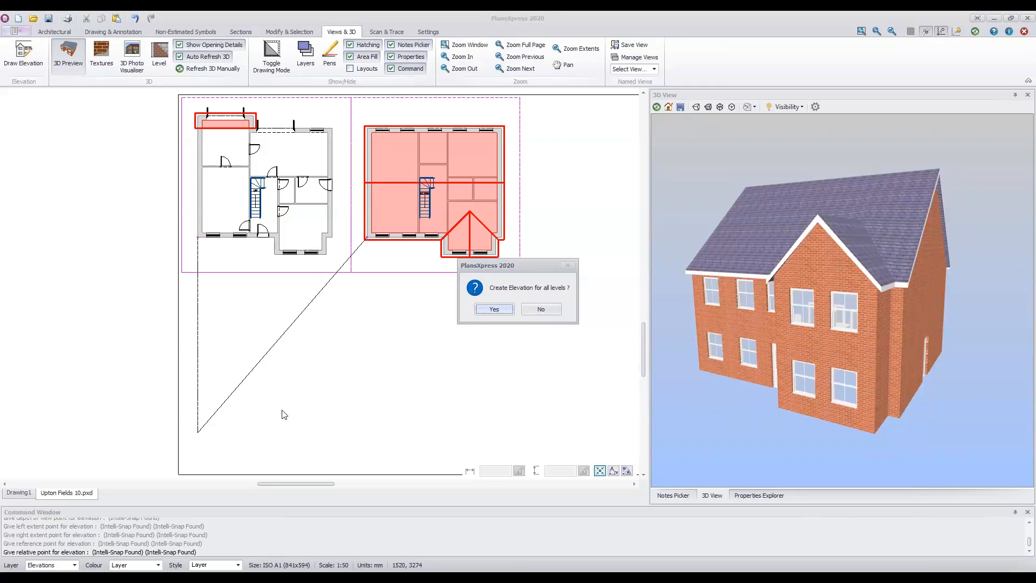
pyautogui.click(494, 309)
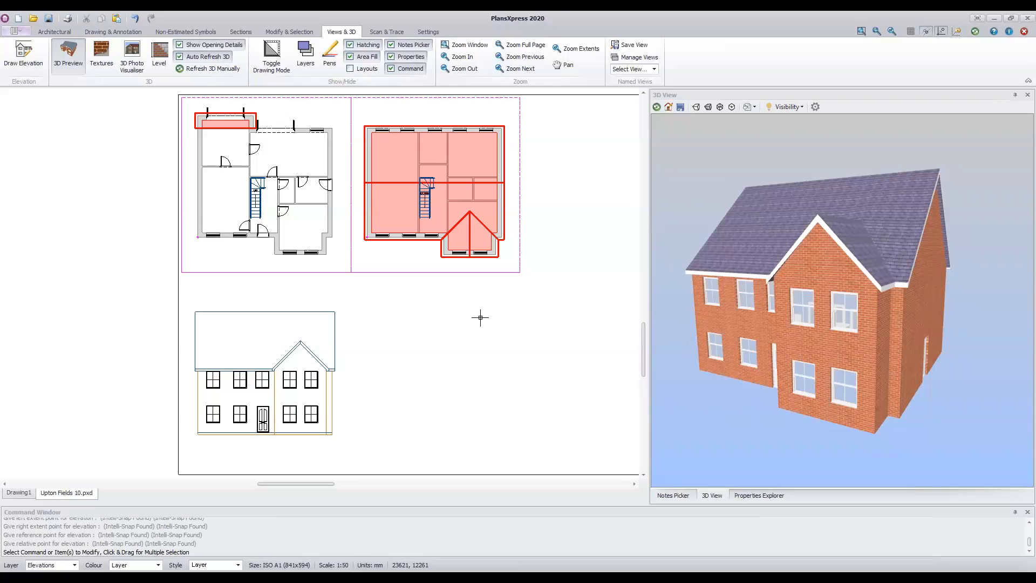
# - Explode the front elevation below the ground-floor plan into separate entities, accepting that it cannot be rebuilt
pyautogui.click(308, 311)
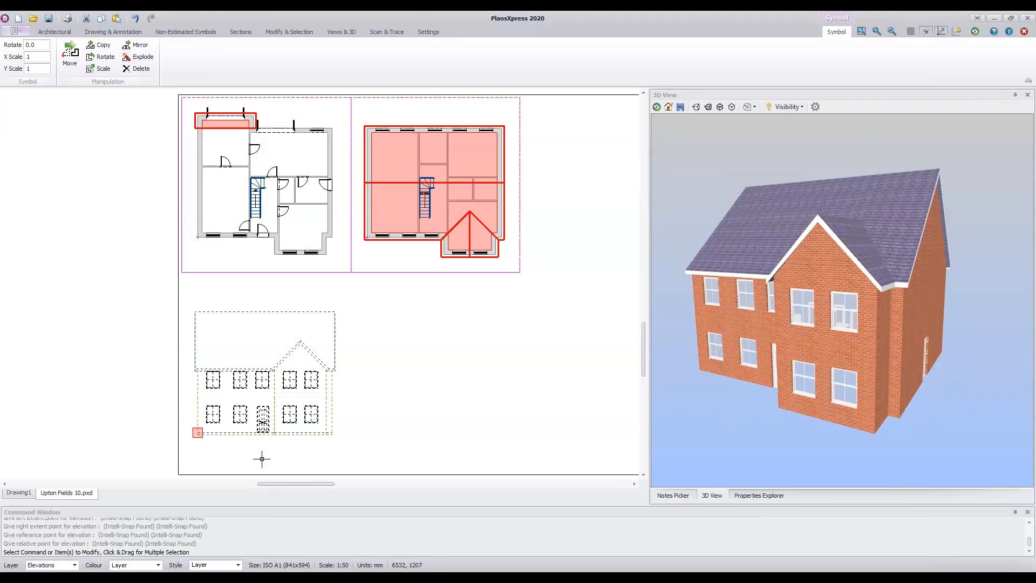
pyautogui.click(372, 403)
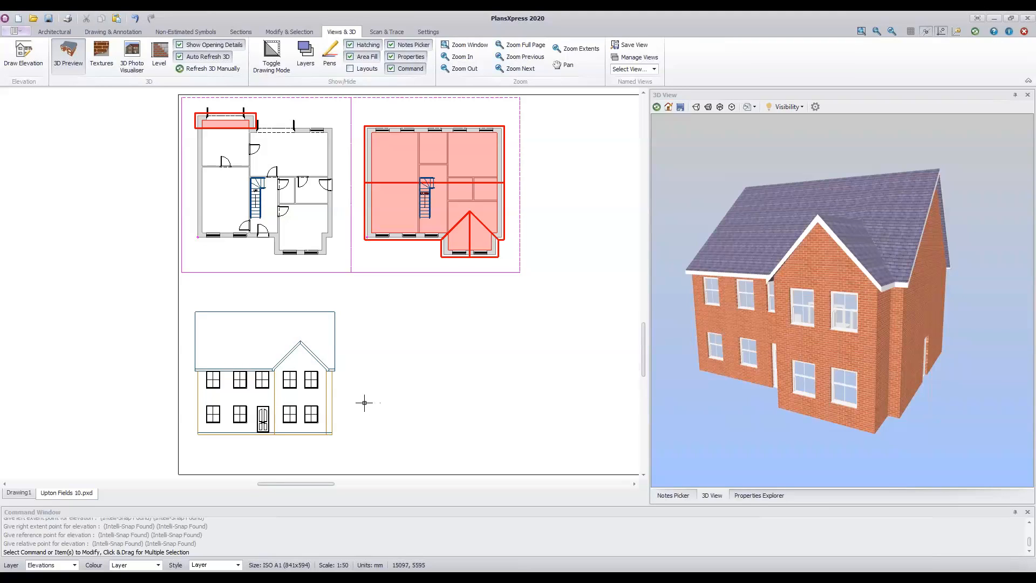
pyautogui.click(281, 360)
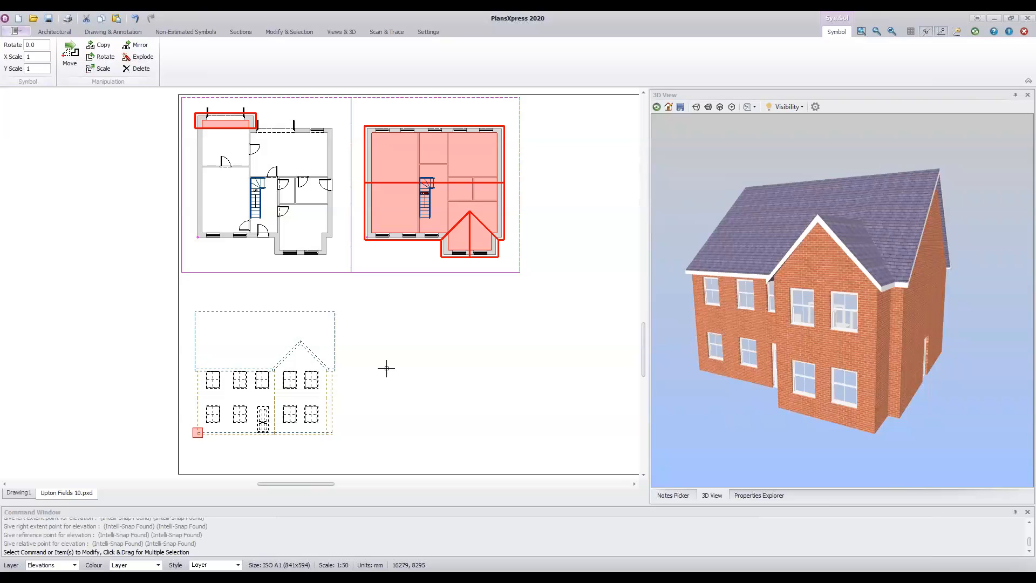
pyautogui.click(295, 33)
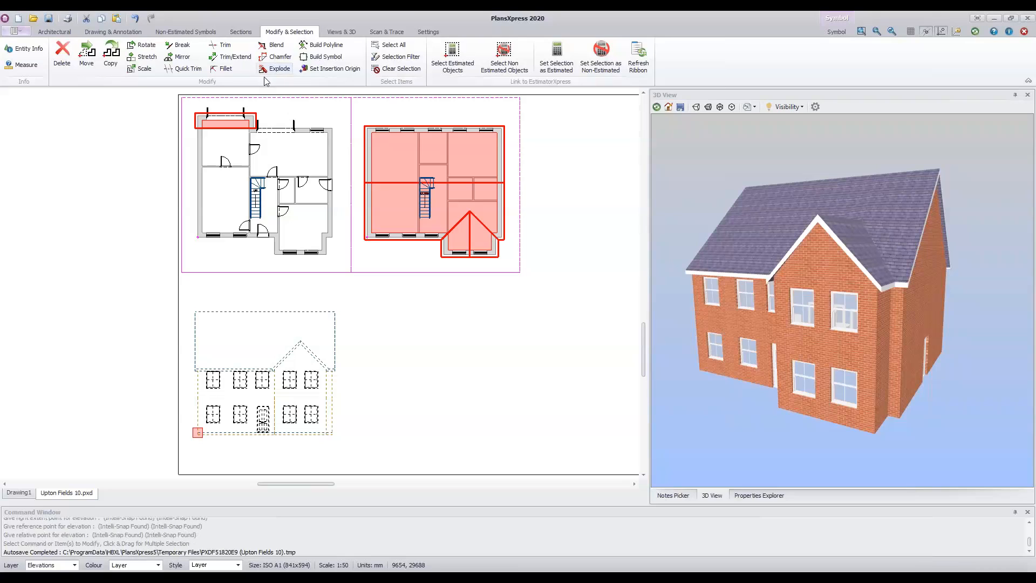
pyautogui.click(278, 70)
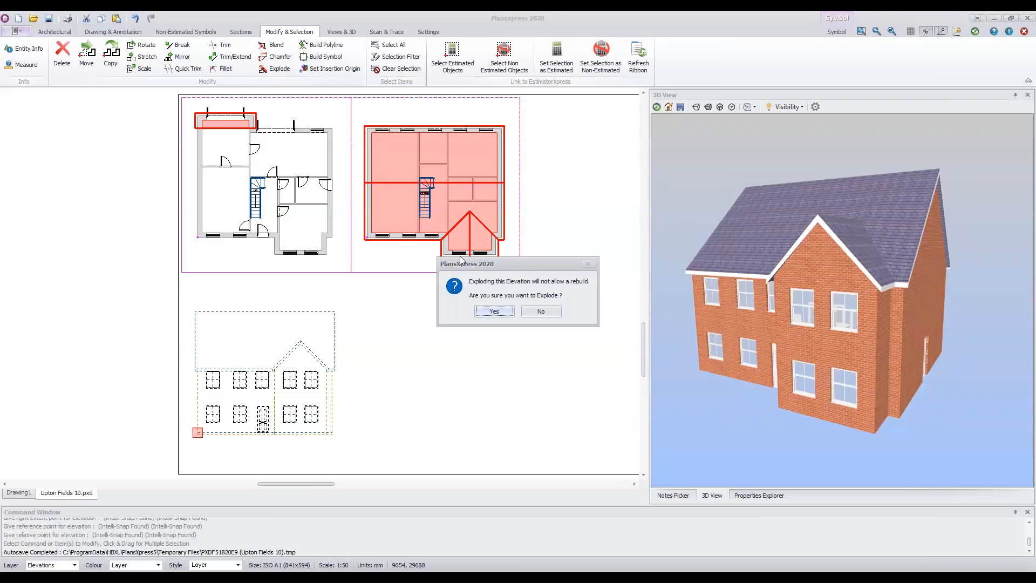
pyautogui.click(493, 311)
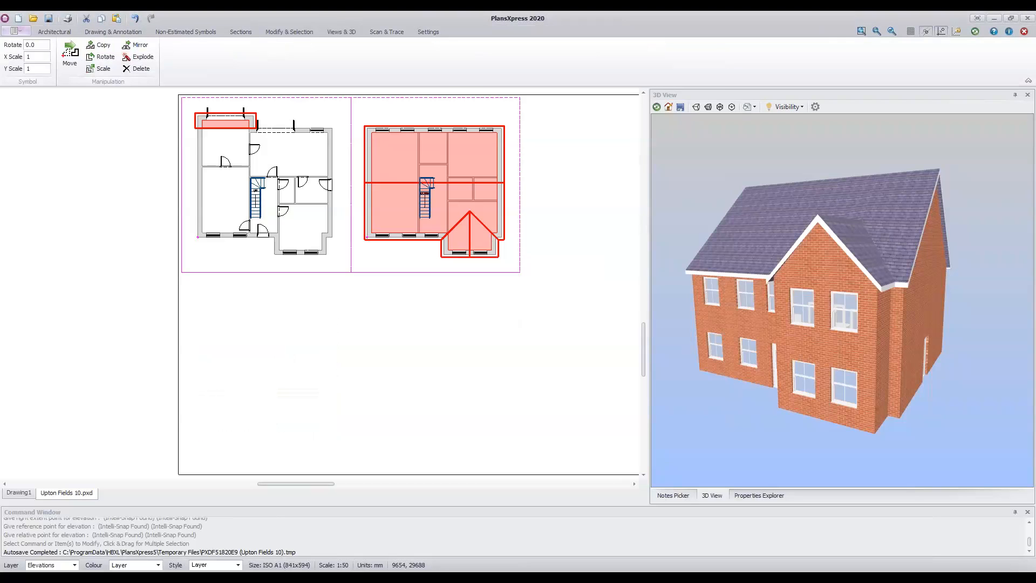
pyautogui.hotkey('ctrl', 'z')
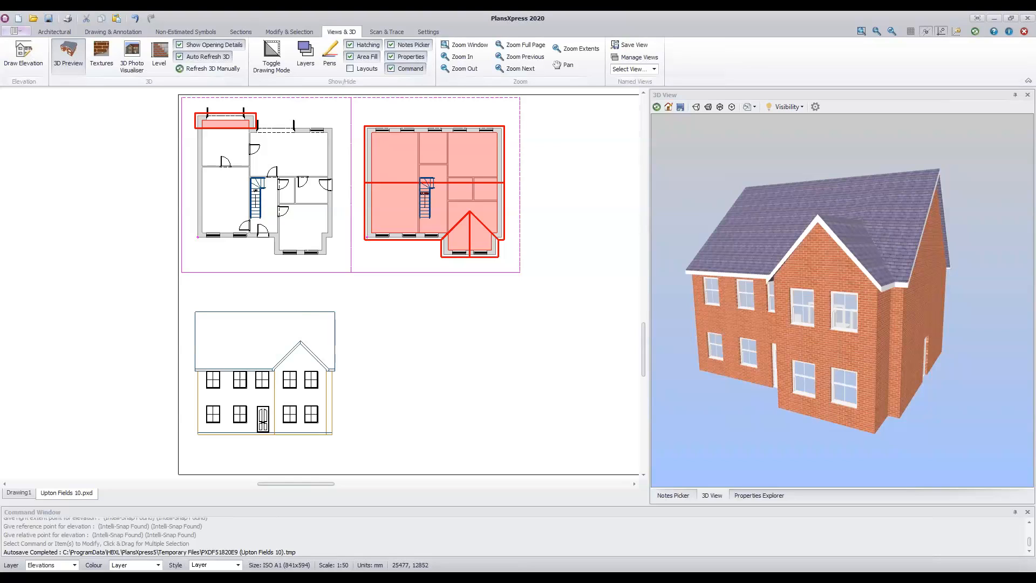
# - Examine the exploded front elevation's separate entities by selecting the ridge line, both roof side lines and the upper-left window
pyautogui.click(294, 312)
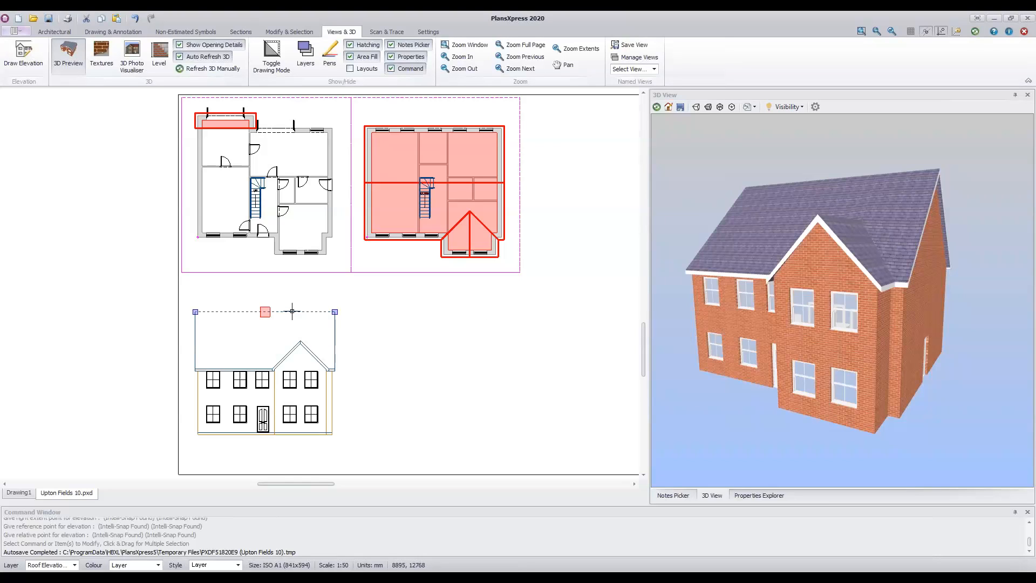
pyautogui.click(335, 340)
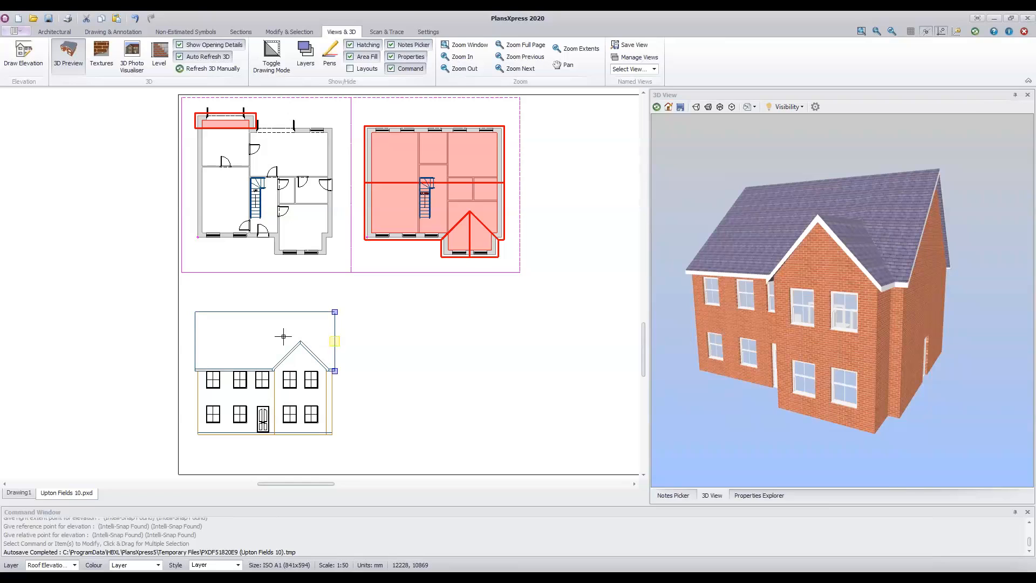
pyautogui.click(196, 337)
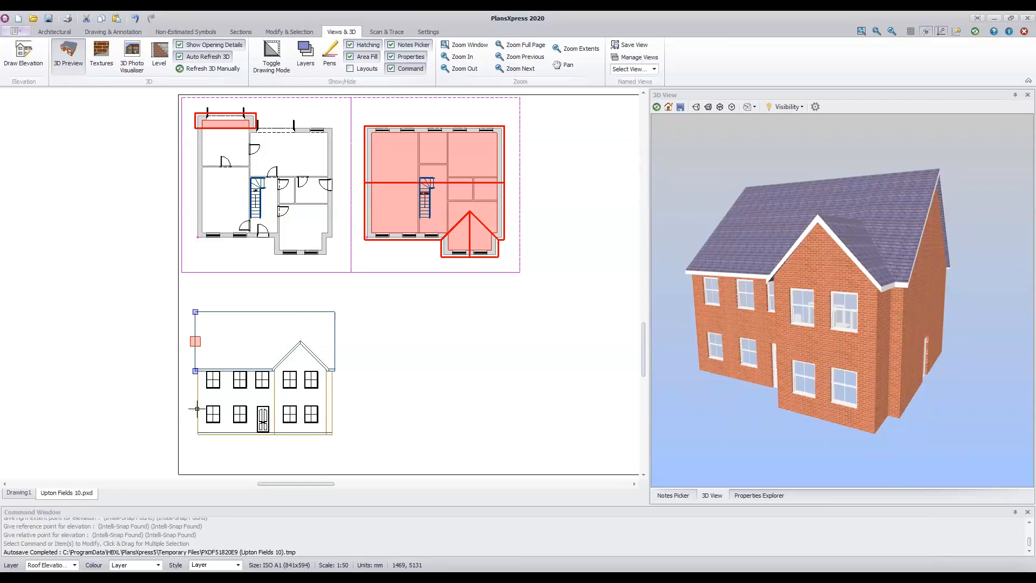
pyautogui.click(214, 383)
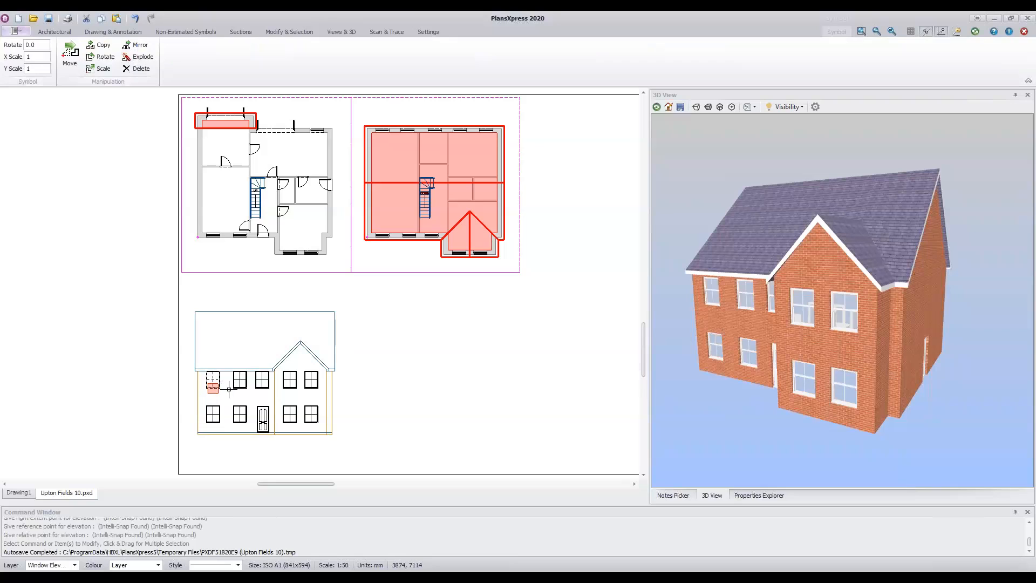
# - Examine the exploded front elevation's upper-floor windows by selecting them one after another, ending with none selected
pyautogui.click(239, 381)
pyautogui.click(262, 381)
pyautogui.click(293, 386)
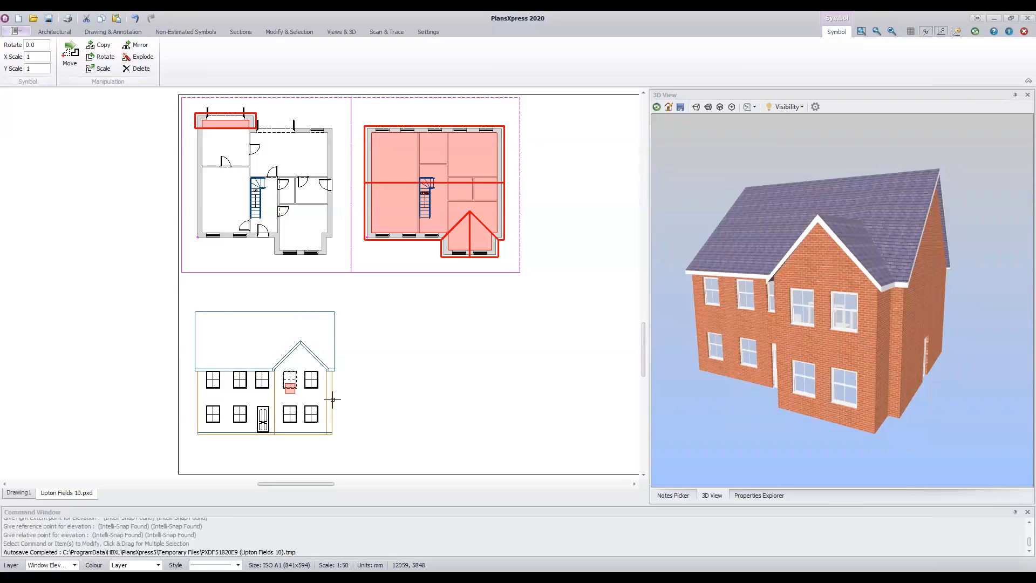
pyautogui.press('Escape')
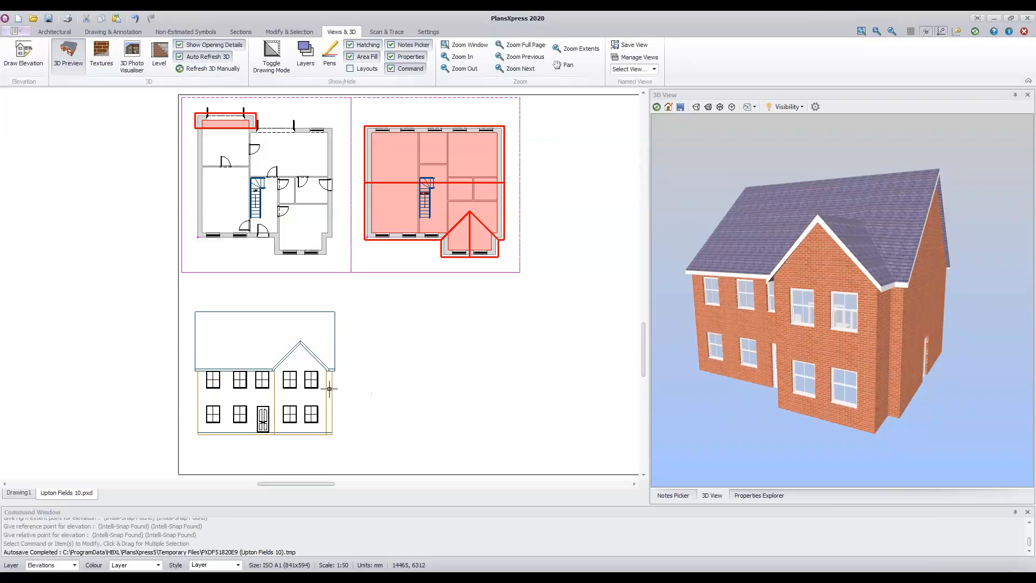
pyautogui.click(292, 389)
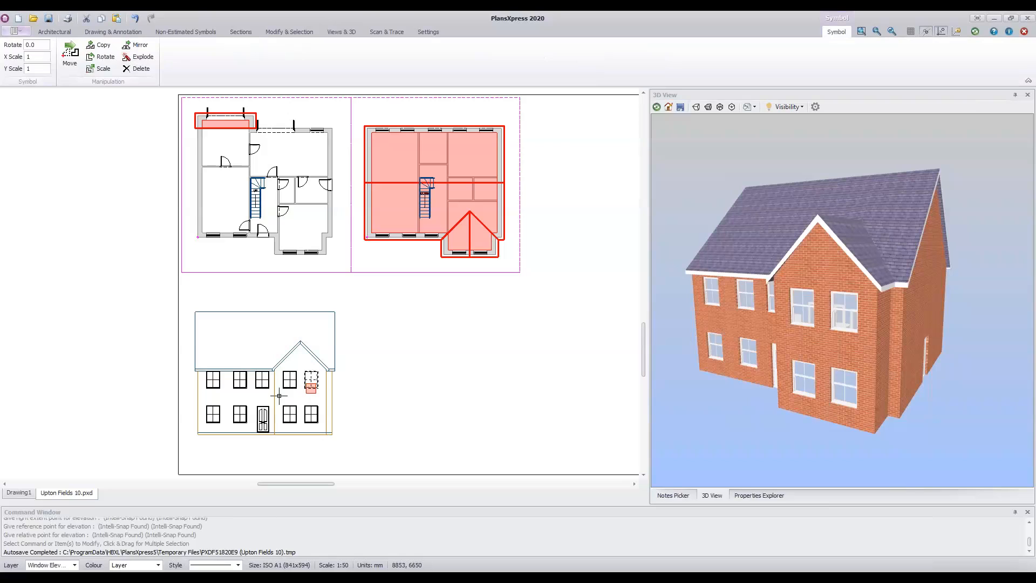
pyautogui.press('Escape')
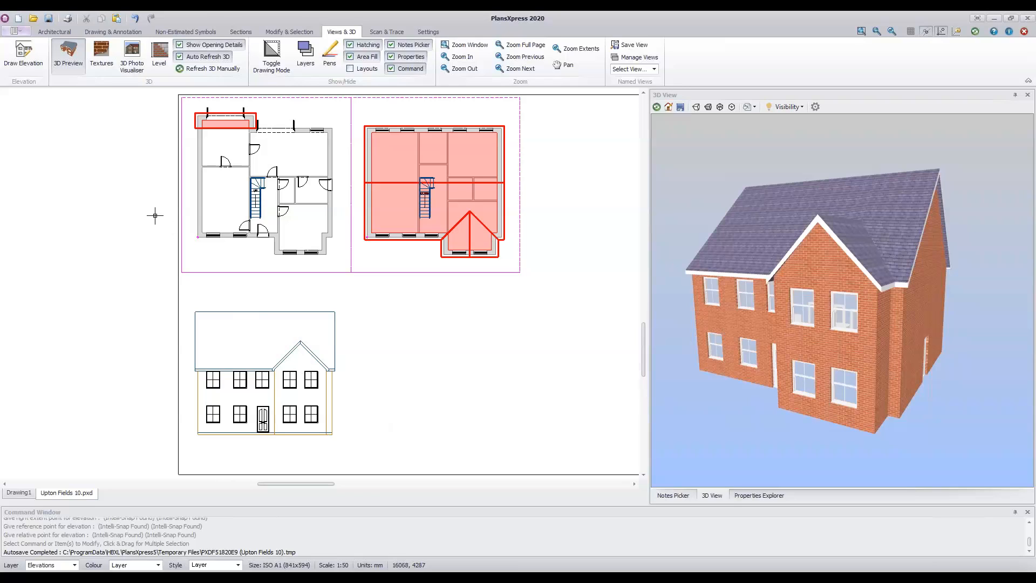
# - Start an elevation from the first-floor plan's rear wall, viewed from the rear level boundary into the house, with extents at the boundary's two rear corners
pyautogui.click(29, 65)
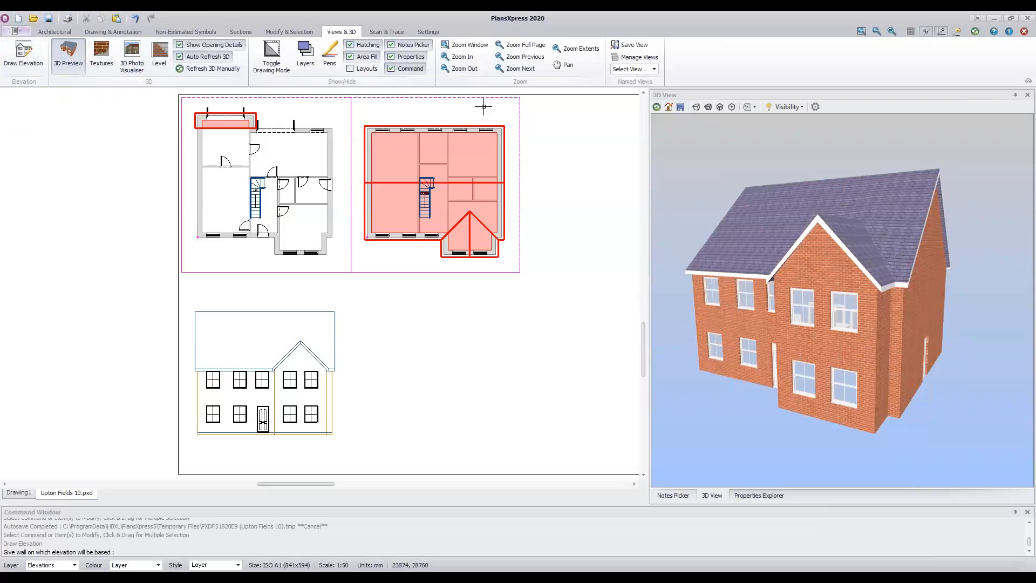
pyautogui.scroll(2, 484, 106)
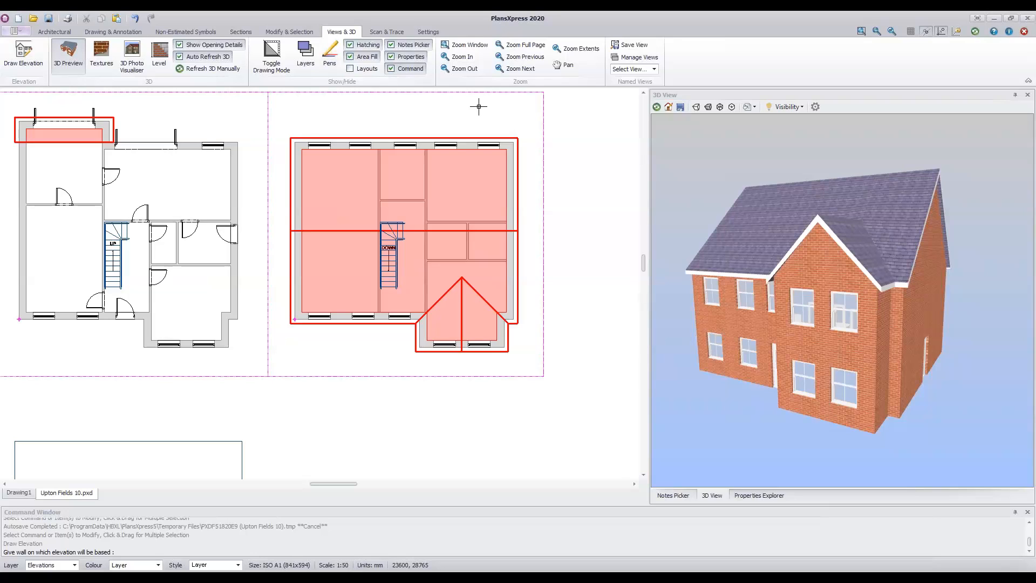
pyautogui.click(381, 145)
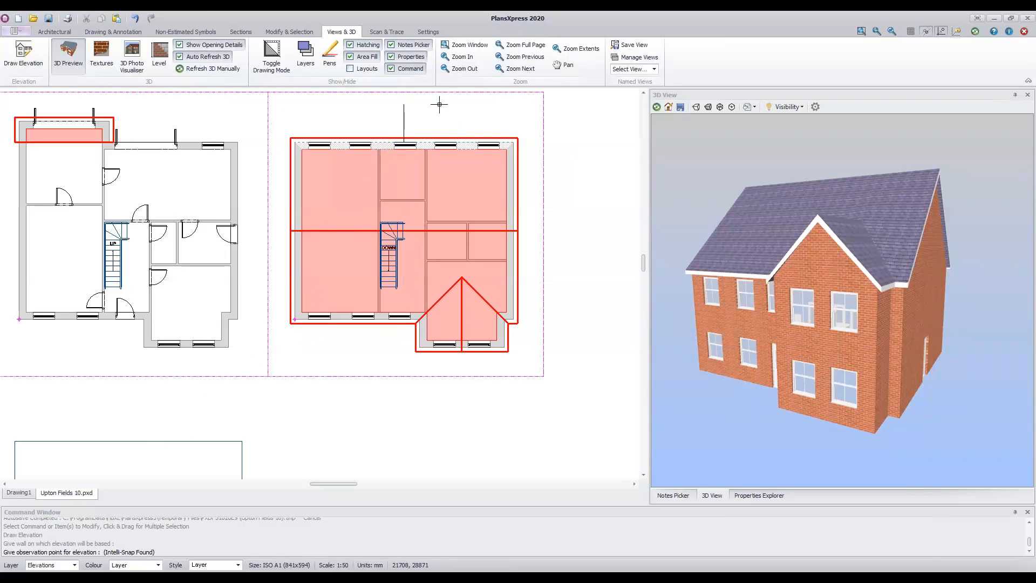
pyautogui.click(404, 92)
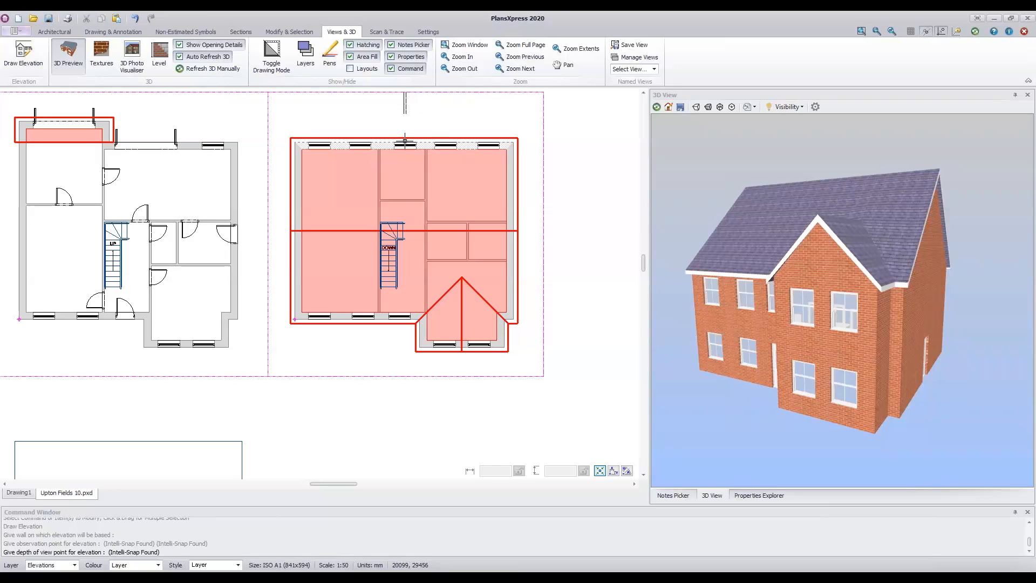
pyautogui.click(418, 278)
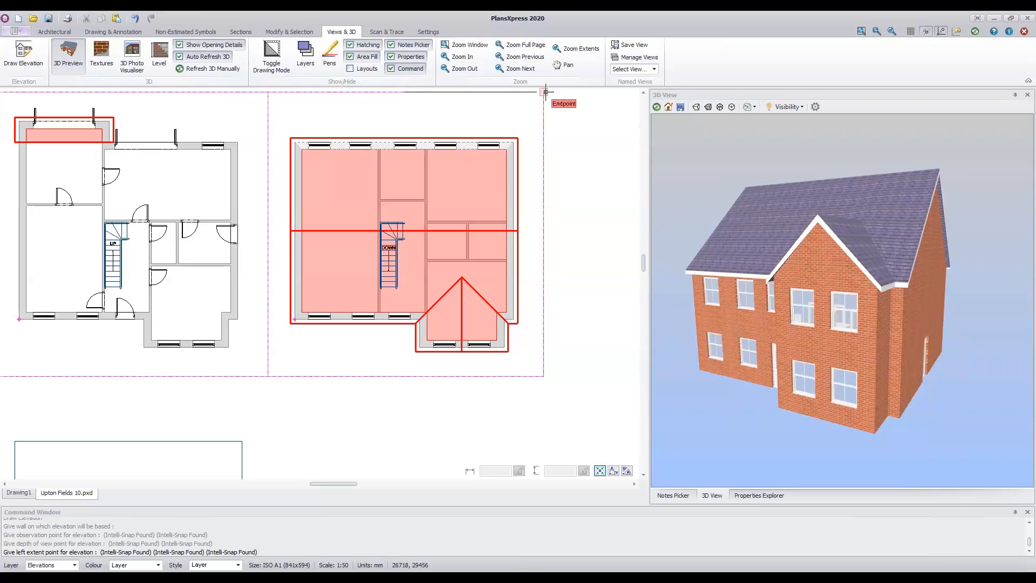
pyautogui.click(573, 94)
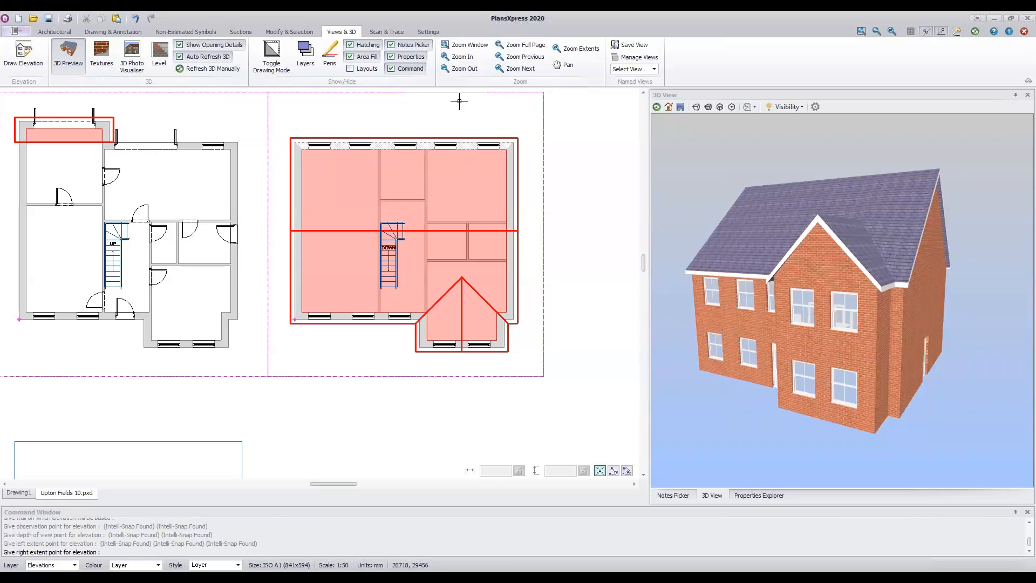
pyautogui.click(251, 93)
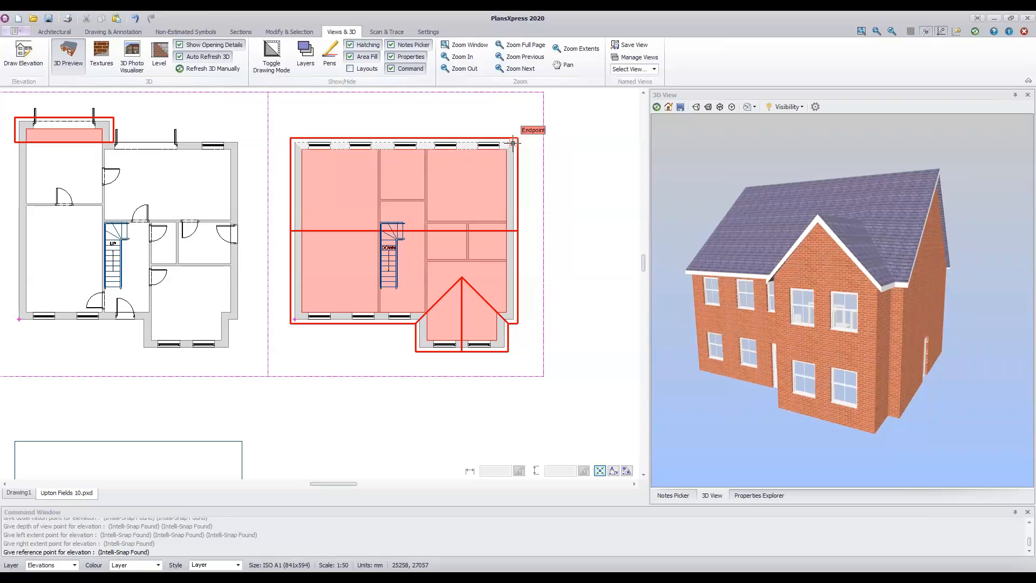
# - Reference the elevation to the first-floor plan's rear-right corner and place it below that plan's front-left corner, level with the front elevation's base, for all levels
pyautogui.click(513, 143)
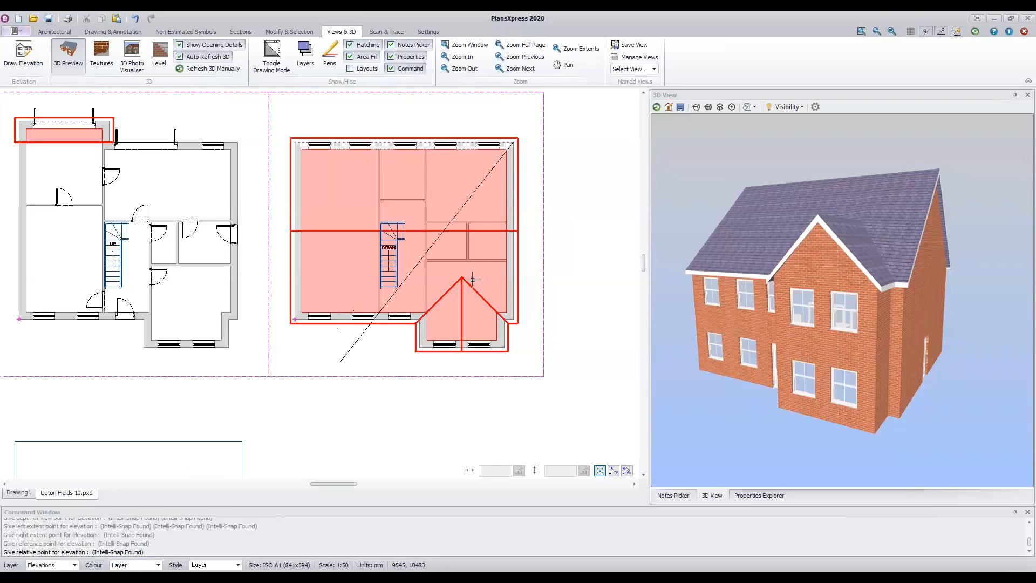
pyautogui.scroll(-1, 361, 414)
pyautogui.moveTo(361, 419); pyautogui.dragTo(371, 268, button='middle')
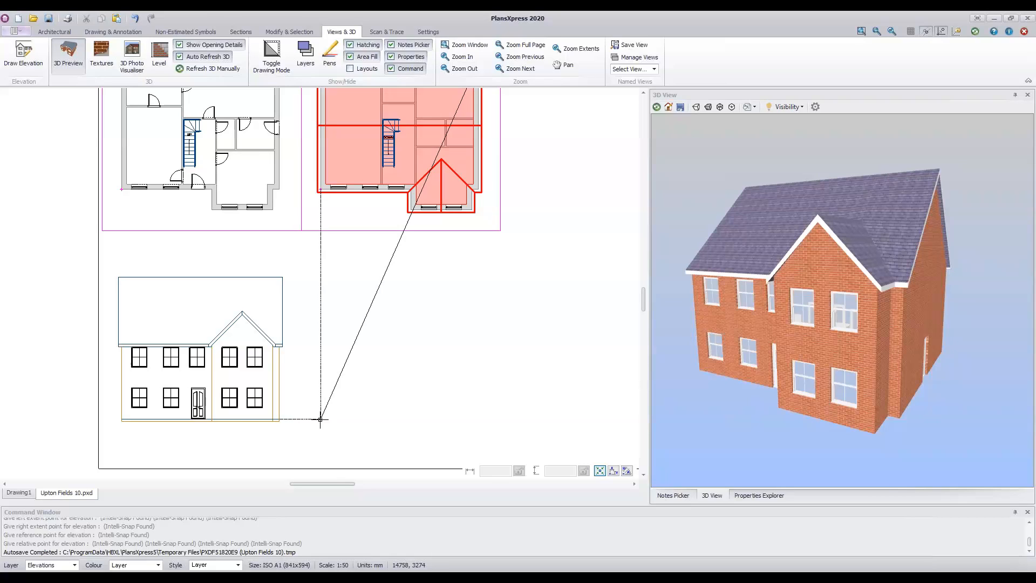
pyautogui.click(321, 418)
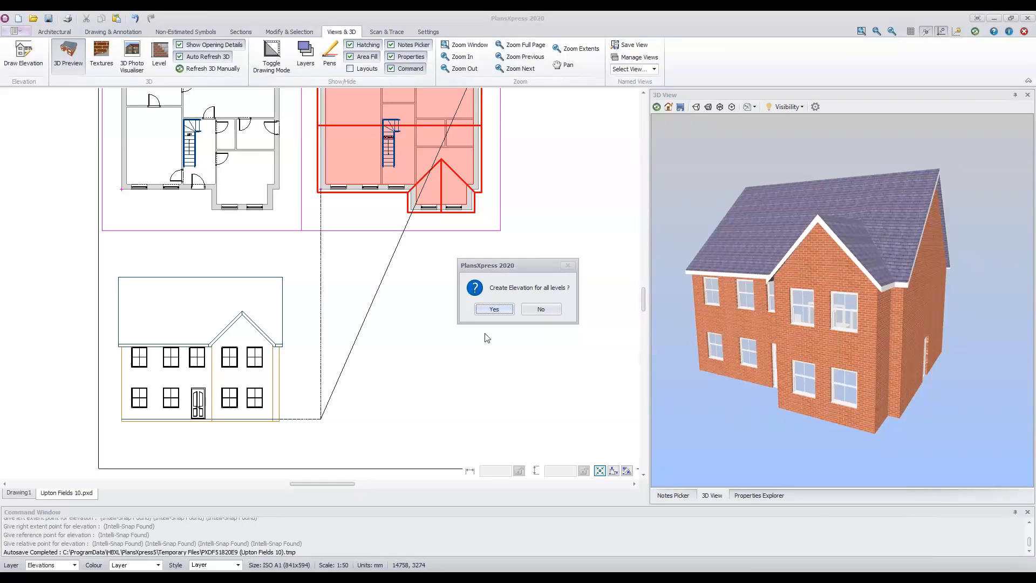
pyautogui.click(494, 309)
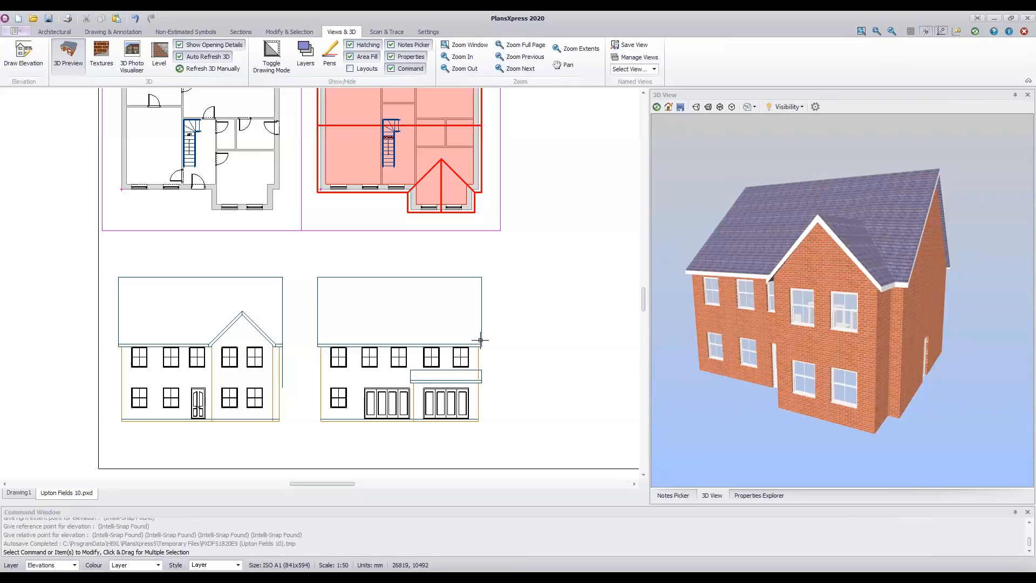
# - Explode the rear elevation below the first-floor plan into separate entities, accepting that it cannot be rebuilt
pyautogui.scroll(5, 471, 370)
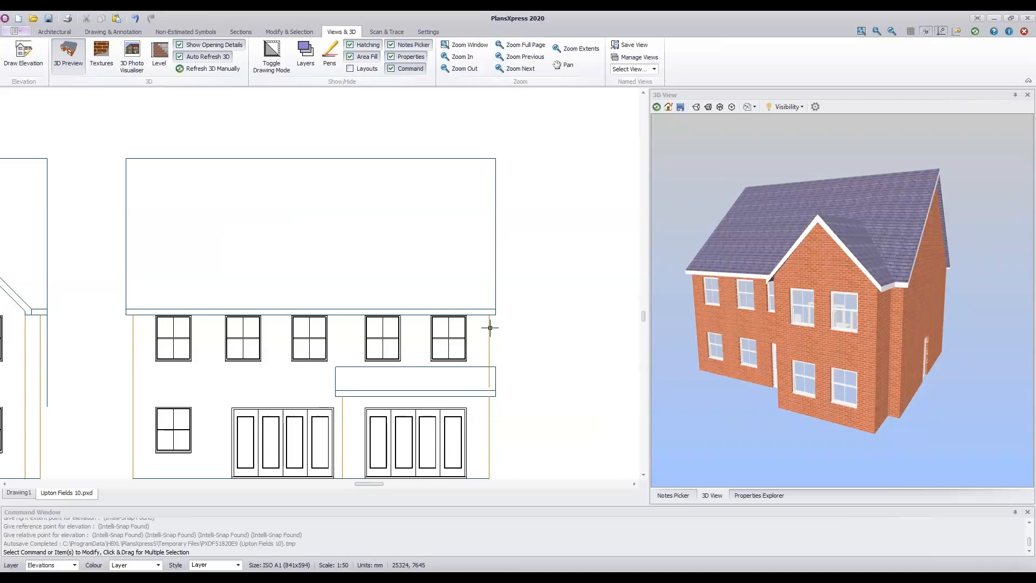
pyautogui.click(489, 331)
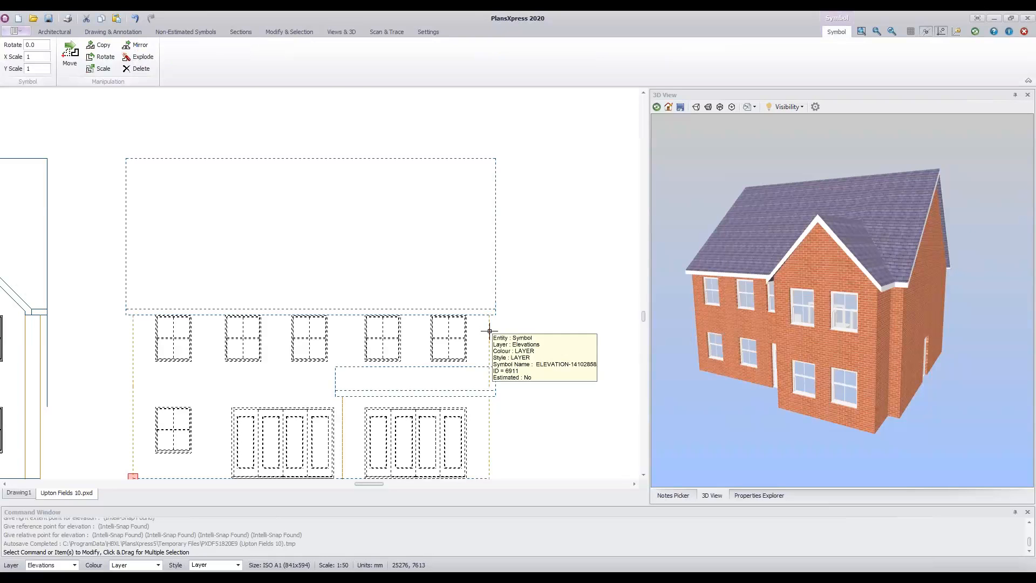
pyautogui.click(143, 58)
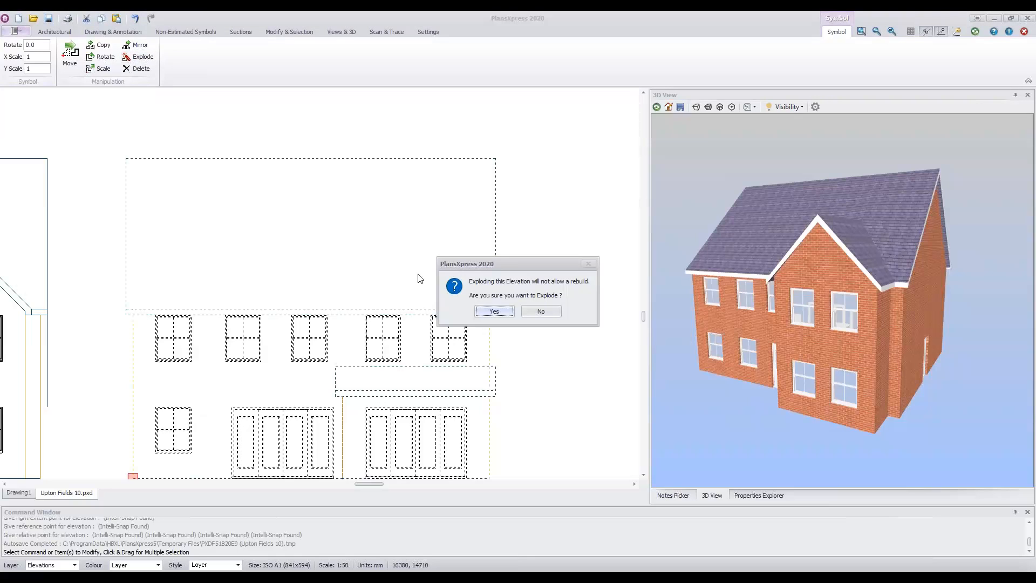
pyautogui.click(494, 312)
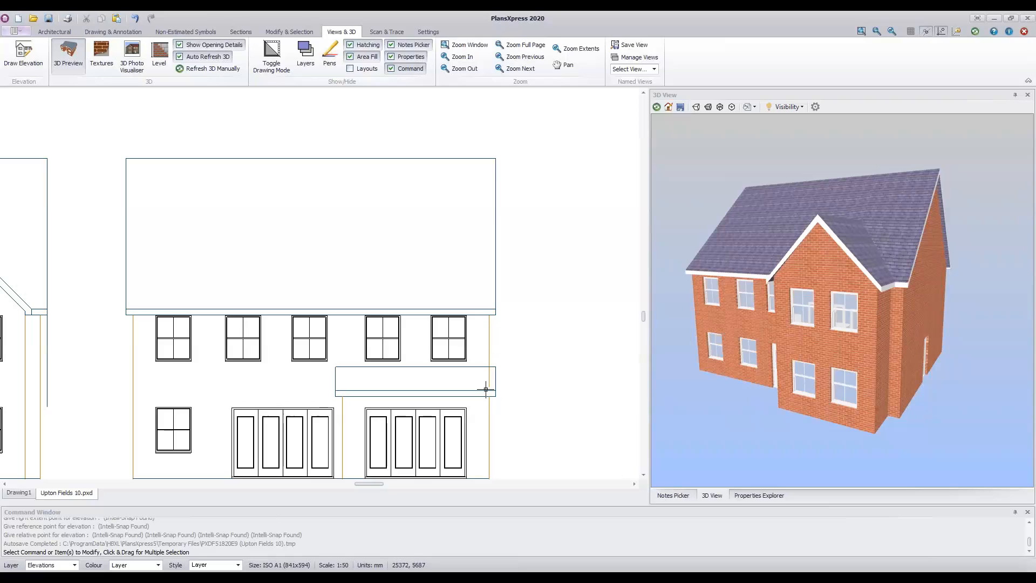
# - Shorten the rear elevation's right upper wall line so it ends at the top edge of the single-storey roof
pyautogui.click(489, 344)
pyautogui.click(489, 386)
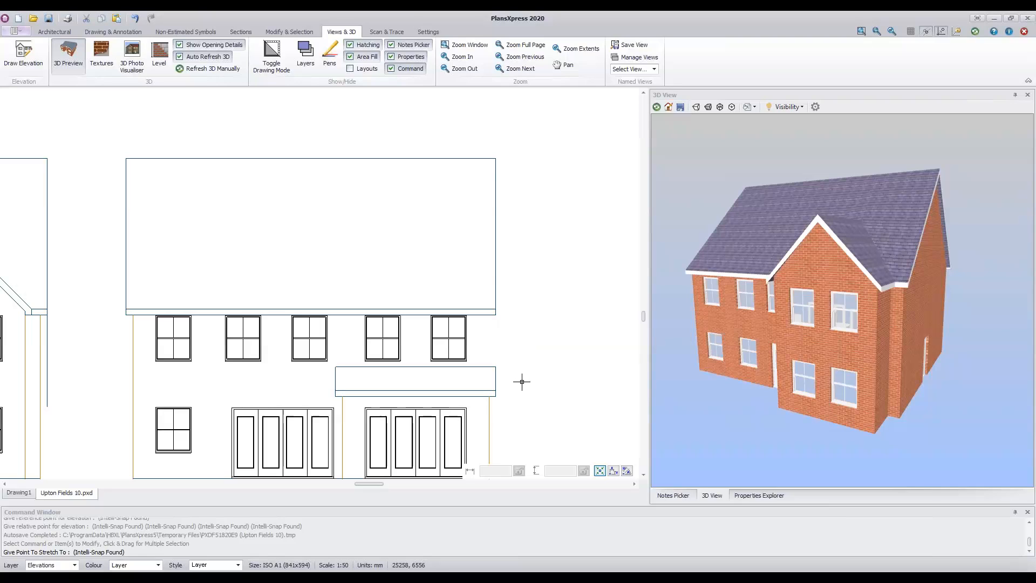
pyautogui.click(522, 381)
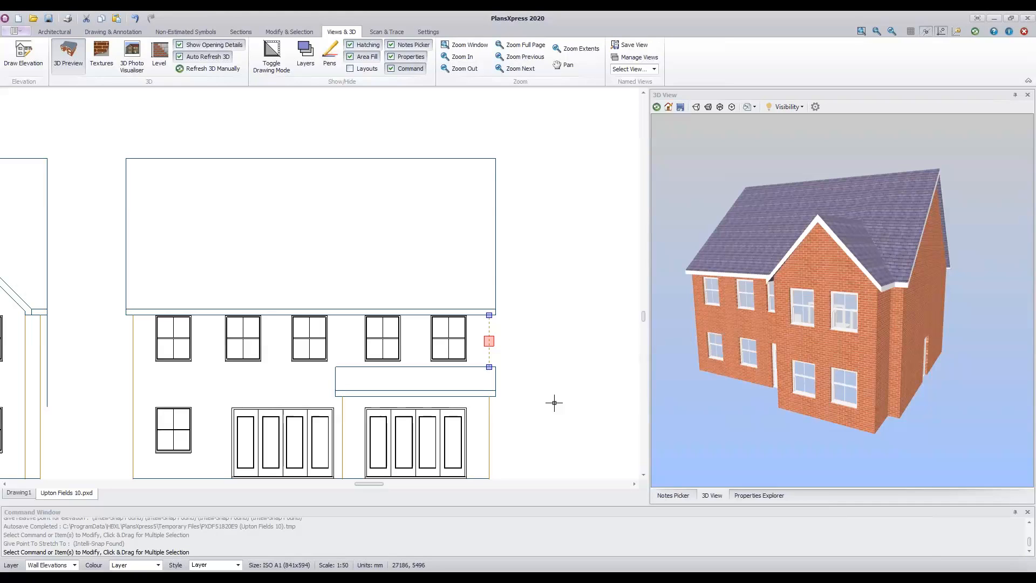
pyautogui.press('Escape')
# - Shorten the overlapping roof lines hanging below the front elevation's right eaves so that they end at the eaves
pyautogui.scroll(-1, 554, 403)
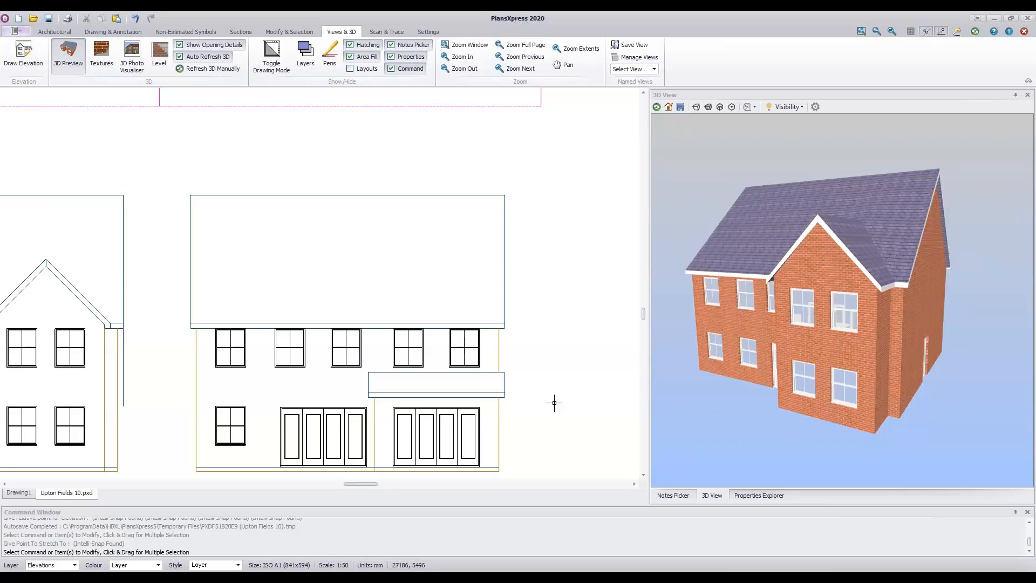
pyautogui.click(123, 371)
pyautogui.click(123, 406)
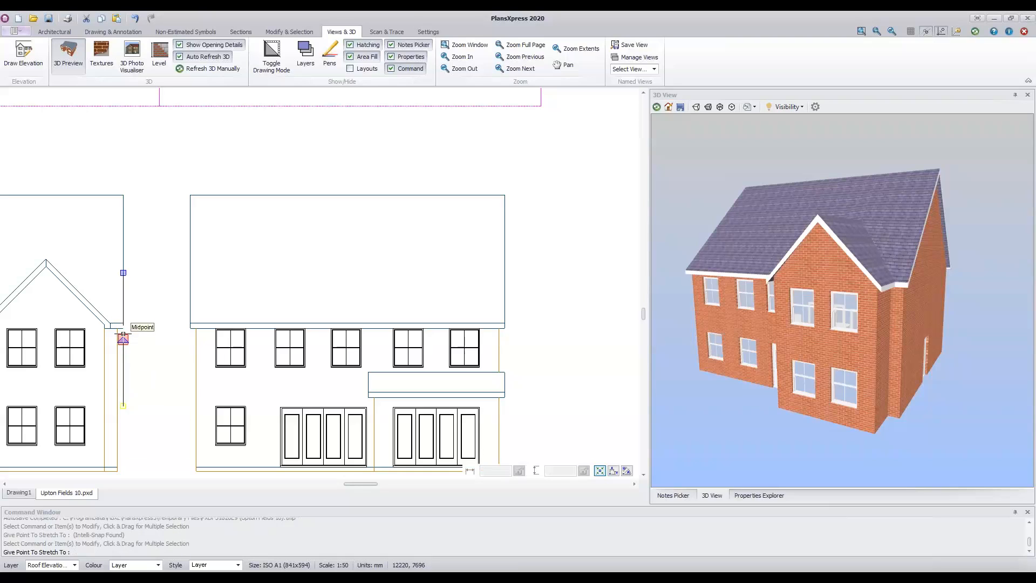
pyautogui.press('Escape')
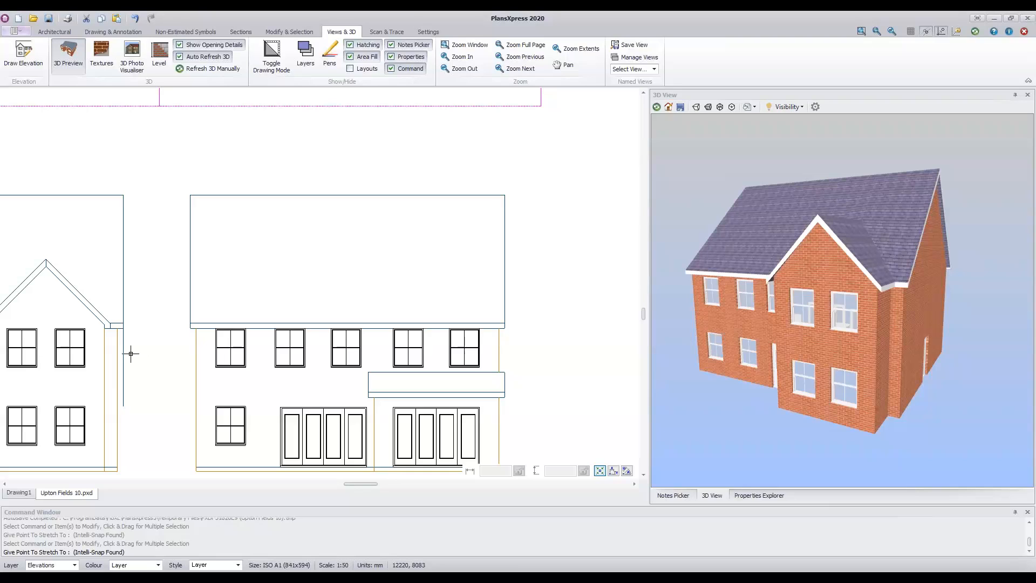
pyautogui.click(130, 354)
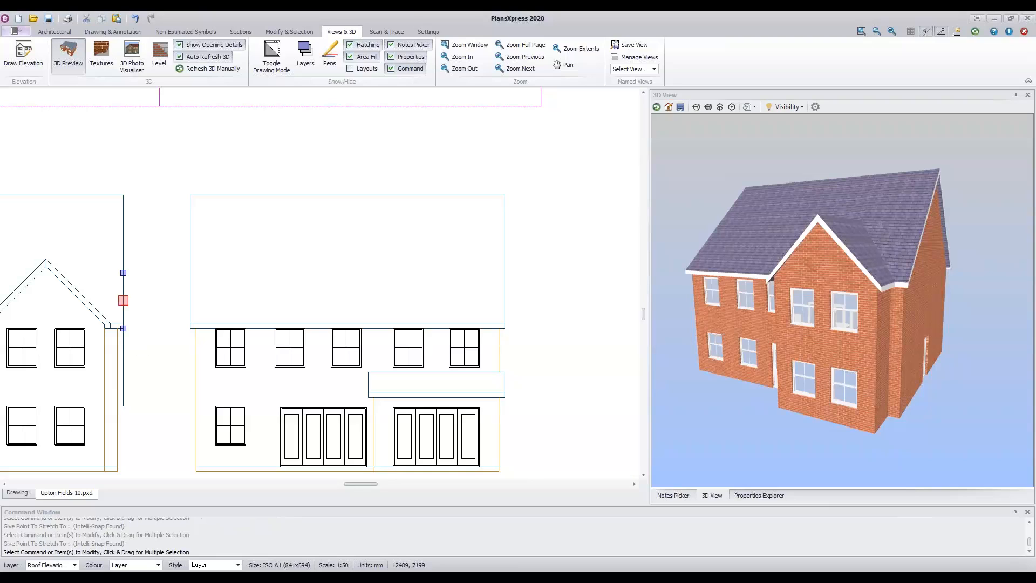
pyautogui.click(123, 358)
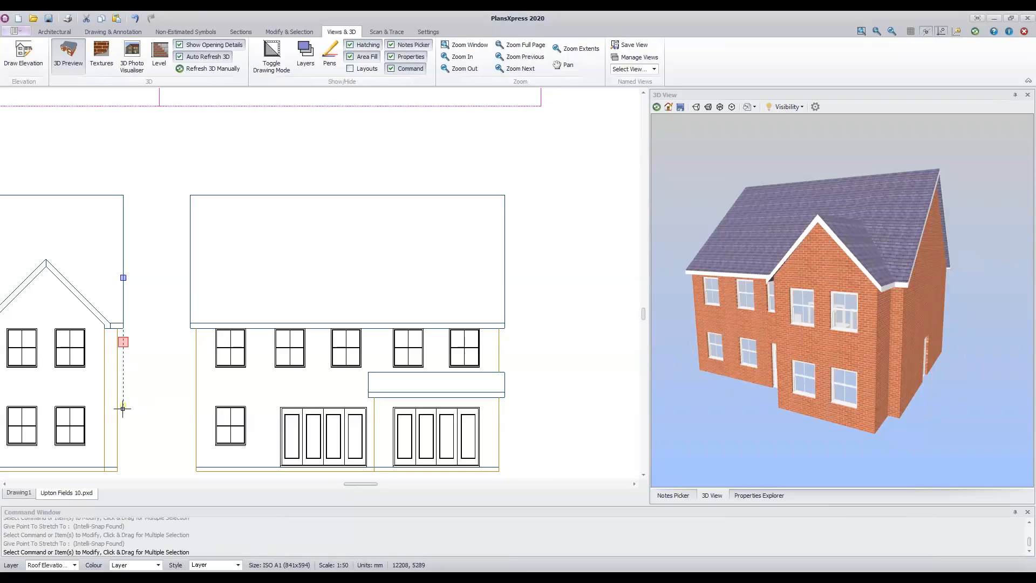
pyautogui.click(123, 406)
pyautogui.click(123, 405)
pyautogui.click(123, 327)
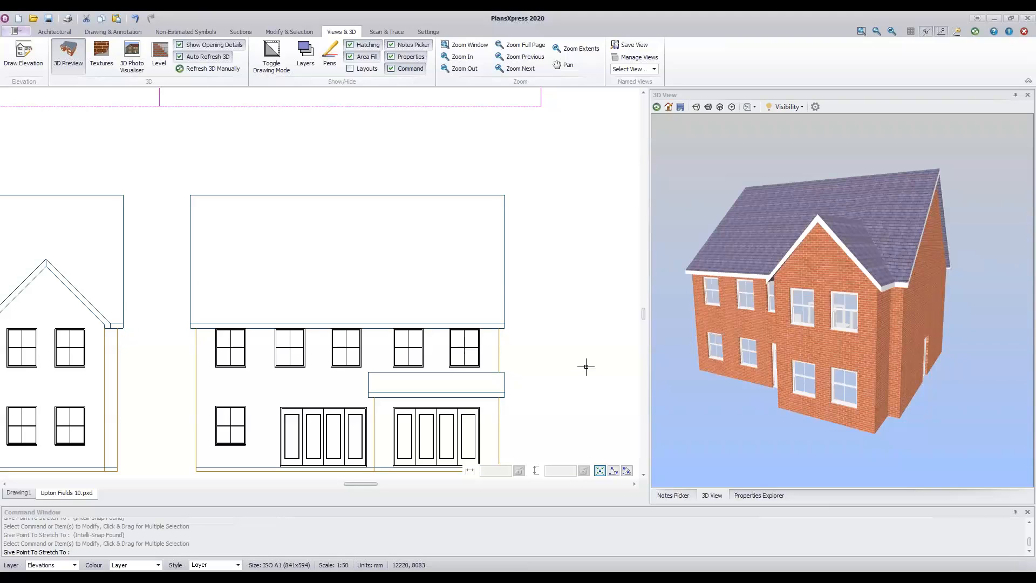
pyautogui.press('Escape')
# - Check the Exercise 14 elevations diagram in the Word course document and return to the PlansXpress drawing
pyautogui.scroll(-2, 578, 371)
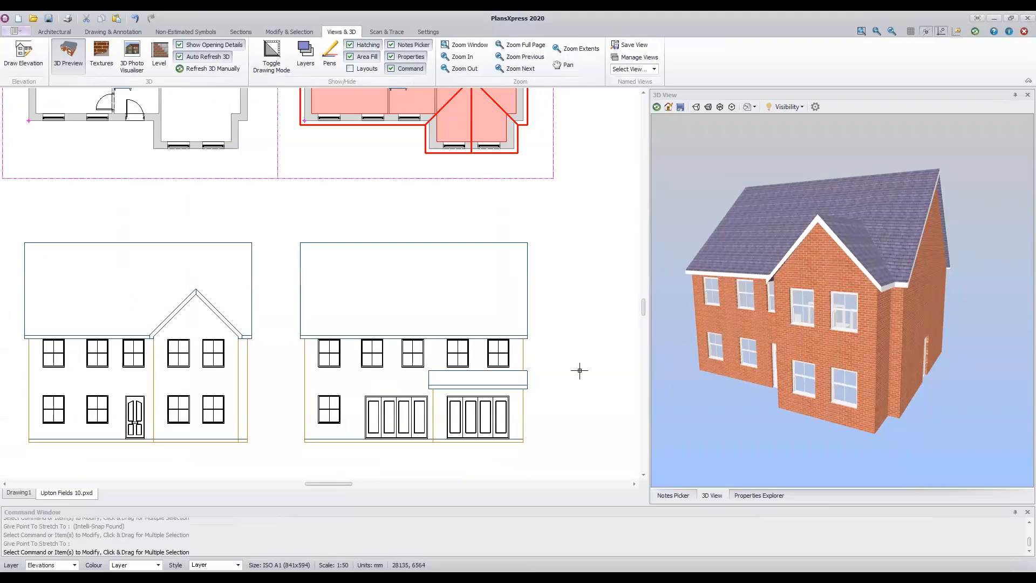
pyautogui.scroll(-2, 578, 370)
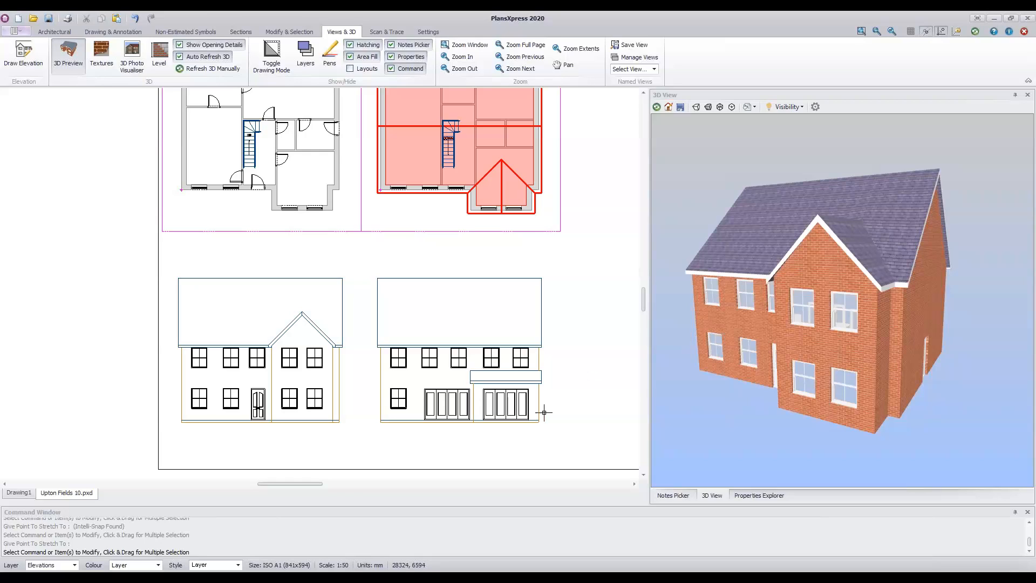
pyautogui.click(422, 576)
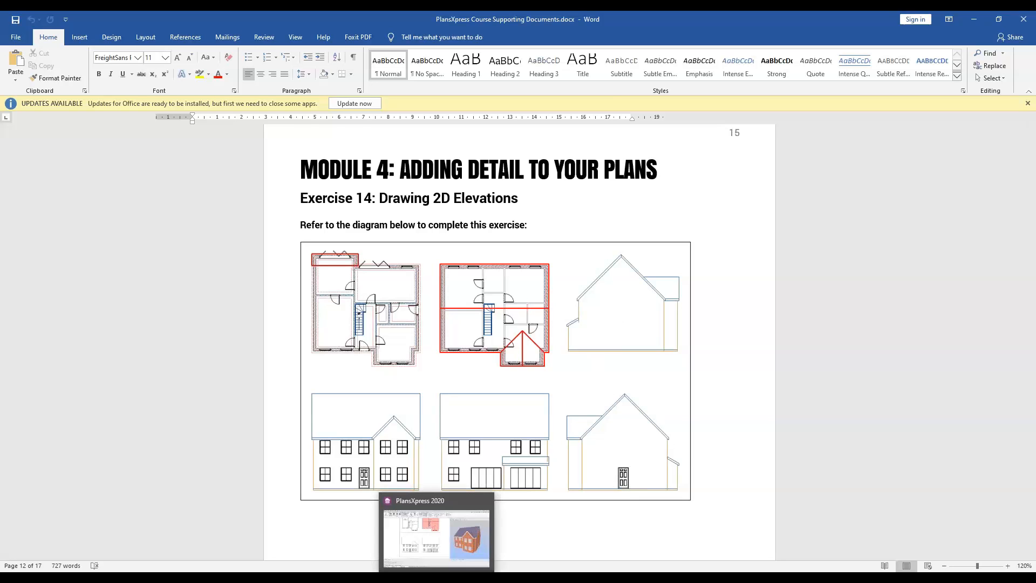
pyautogui.click(436, 578)
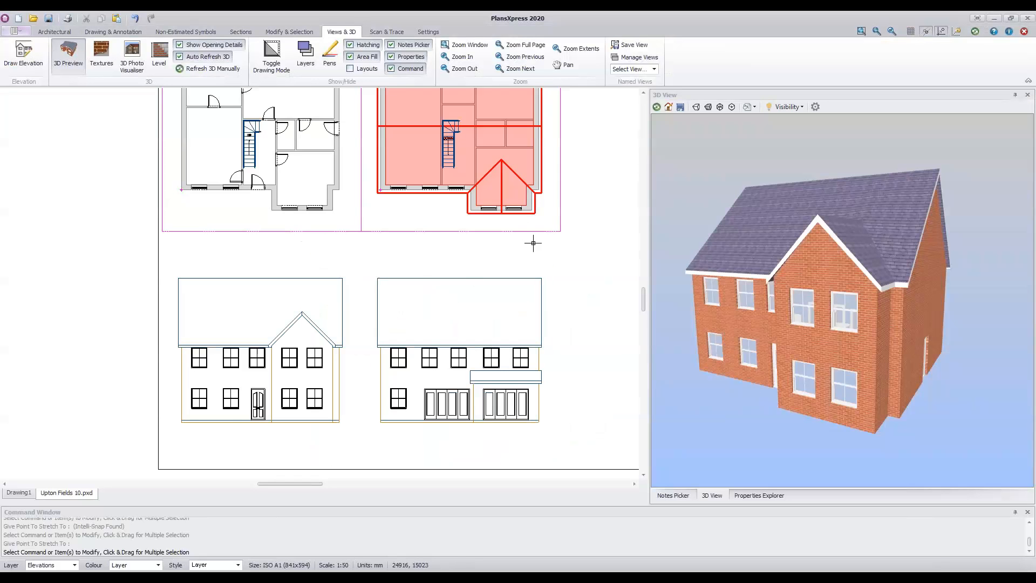
# - Define an elevation on the first-floor plan's left wall, viewed from outside, with depth past the far wall and extents at the level boundary's corners
pyautogui.scroll(-1, 535, 243)
pyautogui.scroll(-1, 534, 244)
pyautogui.moveTo(579, 229); pyautogui.dragTo(484, 331, button='middle')
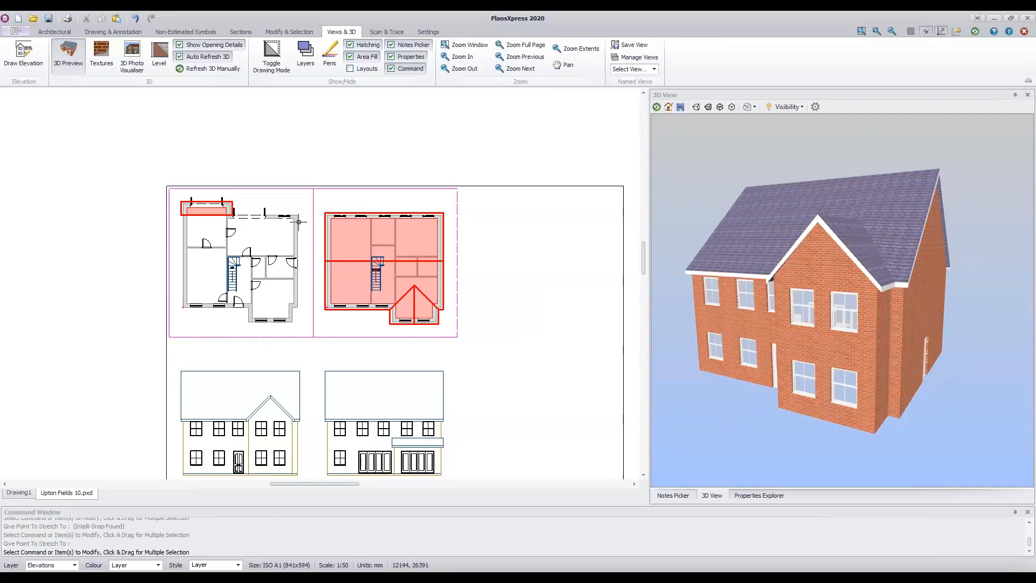
pyautogui.click(29, 62)
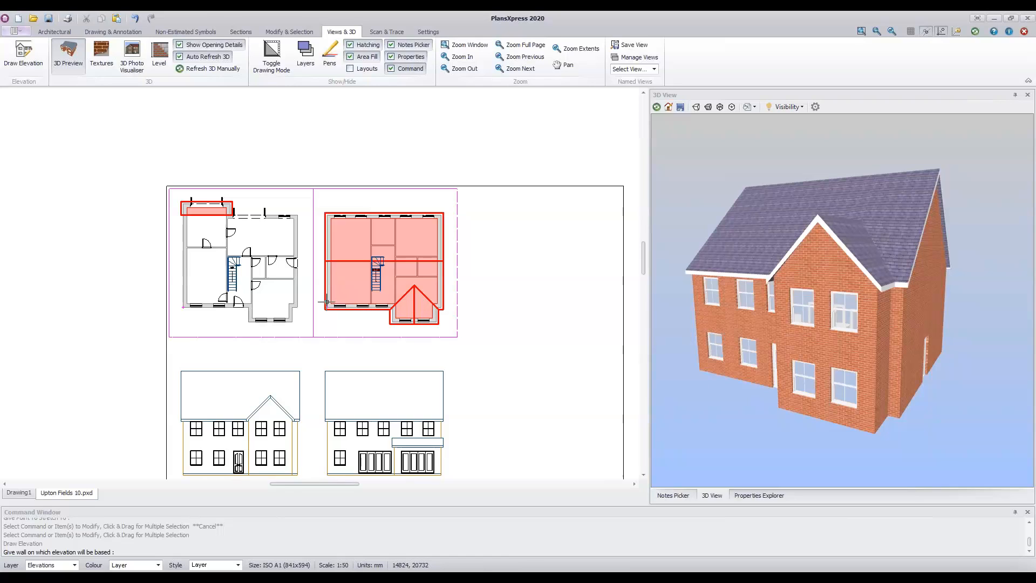
pyautogui.click(329, 278)
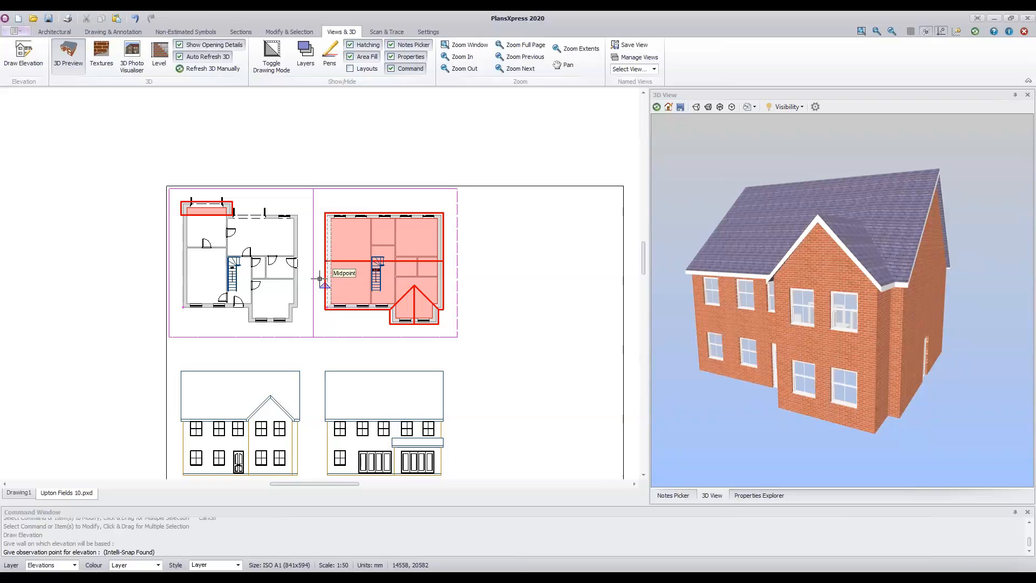
pyautogui.scroll(3, 304, 279)
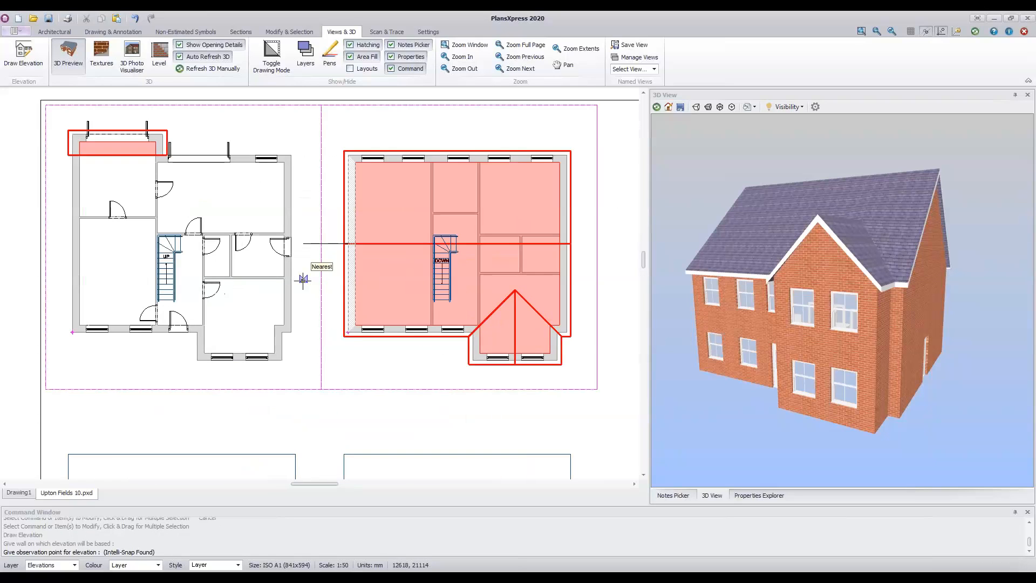
pyautogui.click(294, 286)
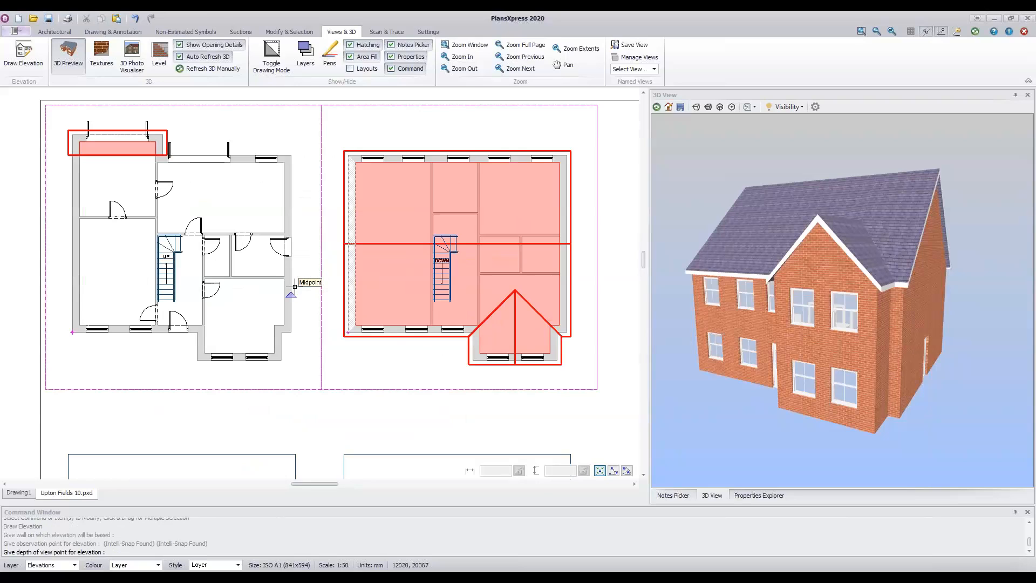
pyautogui.click(317, 360)
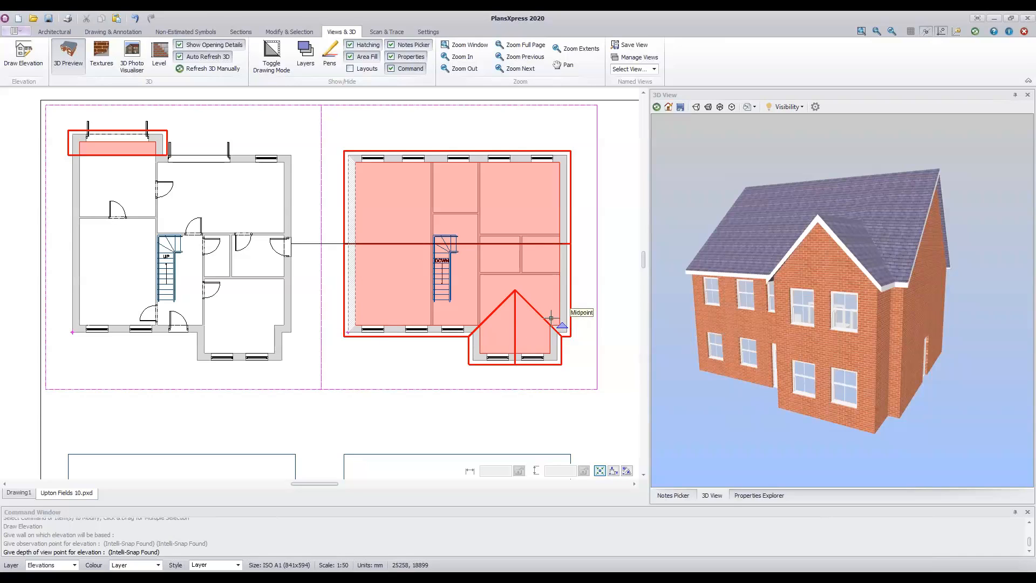
pyautogui.click(599, 246)
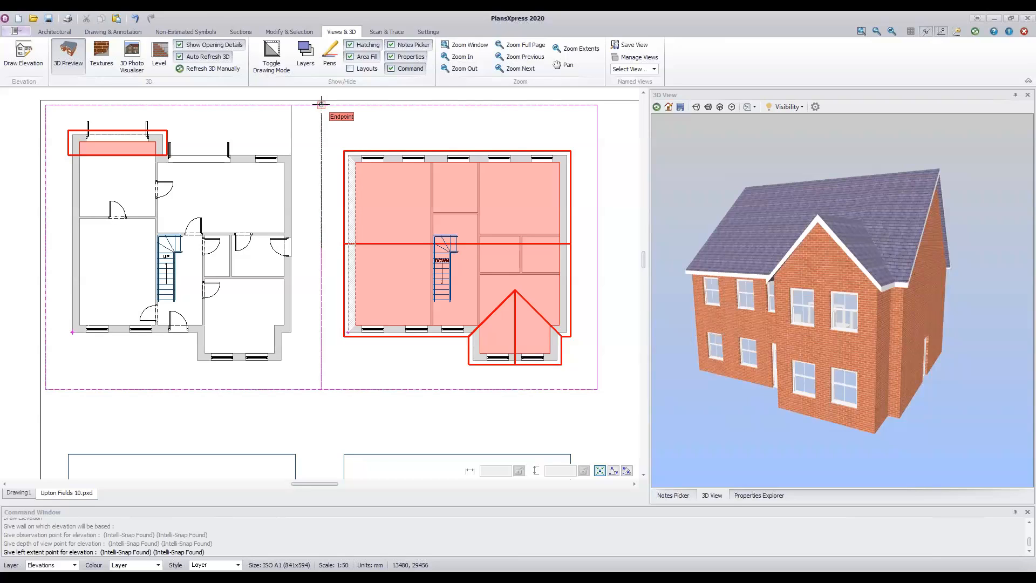
pyautogui.click(321, 104)
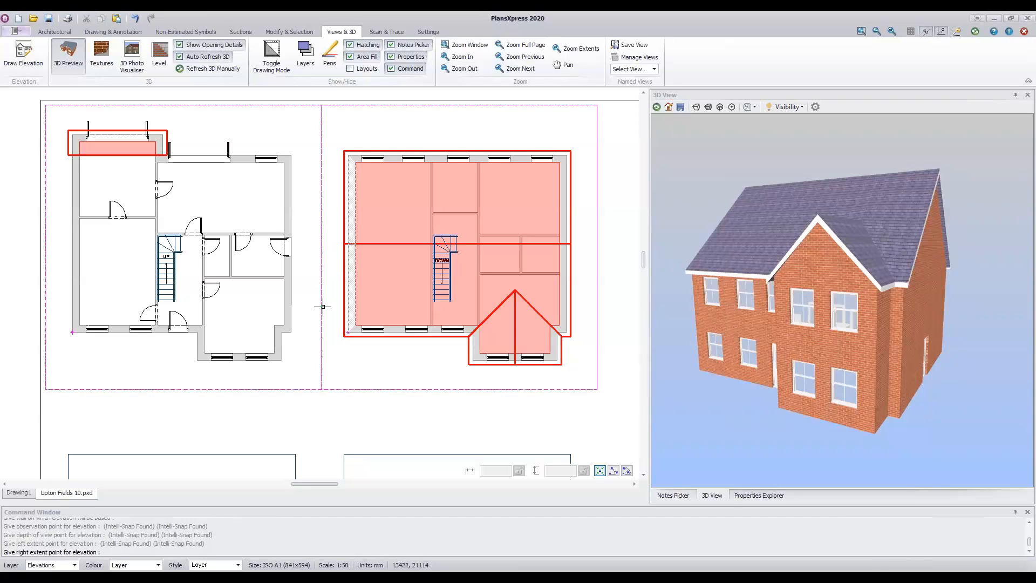
pyautogui.click(325, 413)
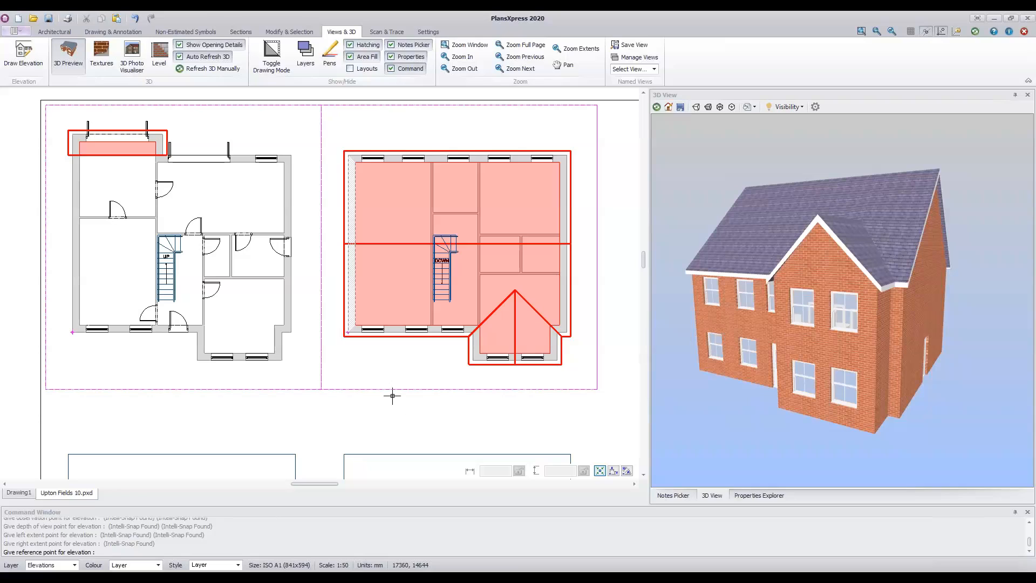
# - Place the left side elevation for all levels just right of the first-floor plan, using the wall's rear corner as reference and aligning with the front wall
pyautogui.click(349, 156)
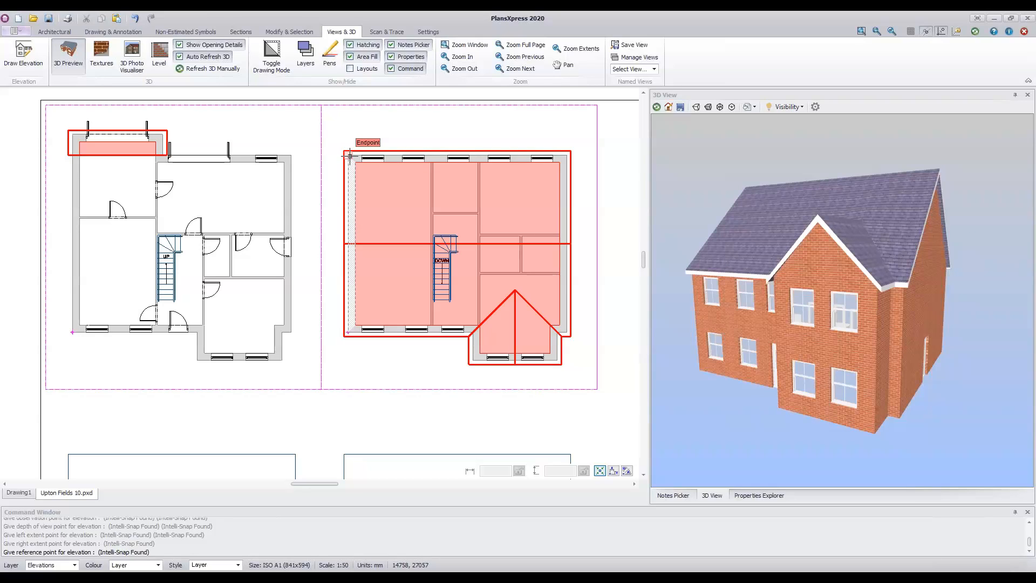
pyautogui.click(350, 156)
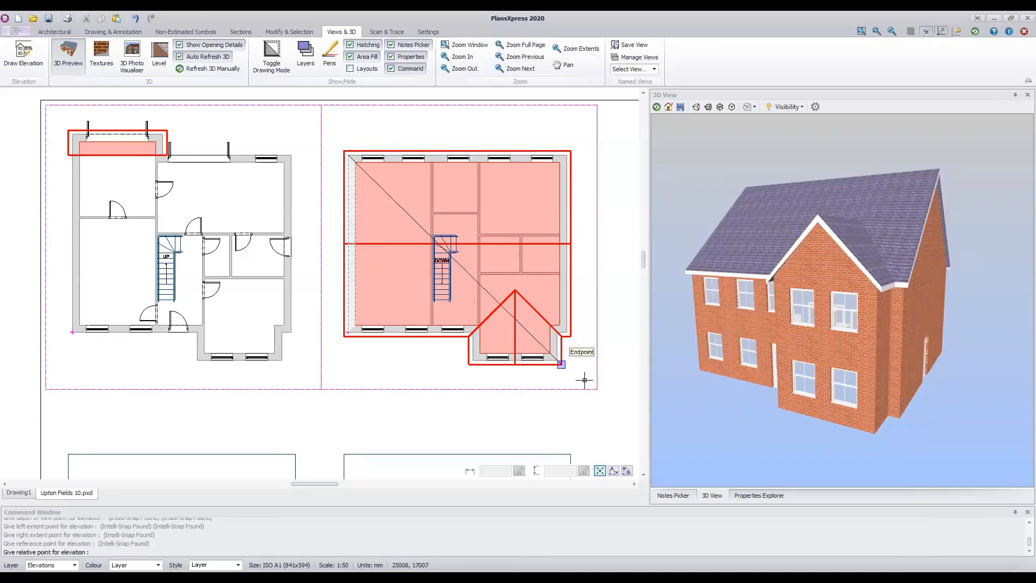
pyautogui.scroll(-1, 583, 373)
pyautogui.moveTo(599, 416)
pyautogui.mouseDown(button='middle')
pyautogui.moveTo(407, 387)
pyautogui.moveTo(361, 370)
pyautogui.moveTo(345, 342)
pyautogui.moveTo(314, 352)
pyautogui.mouseUp(button='middle')
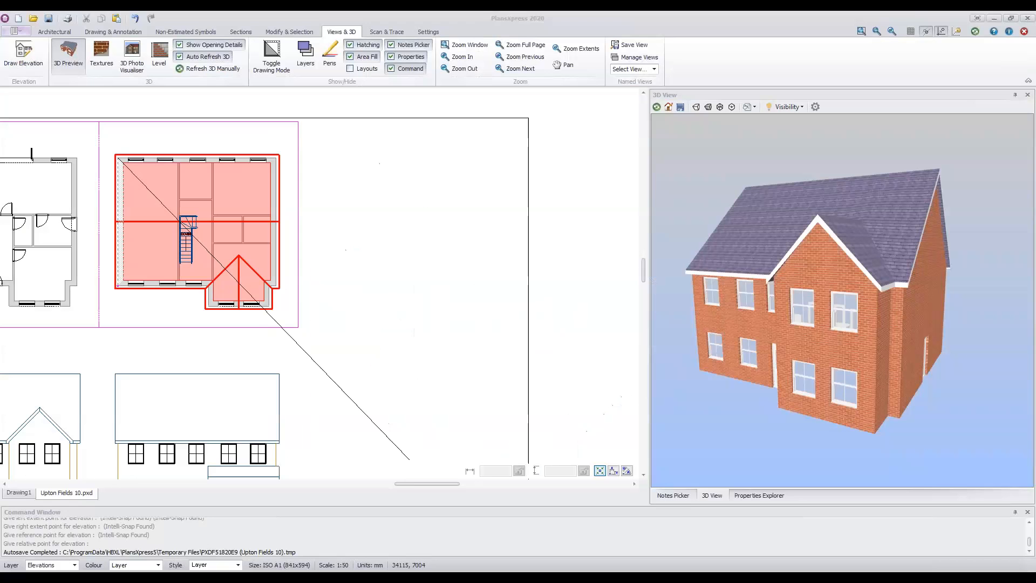
pyautogui.click(275, 285)
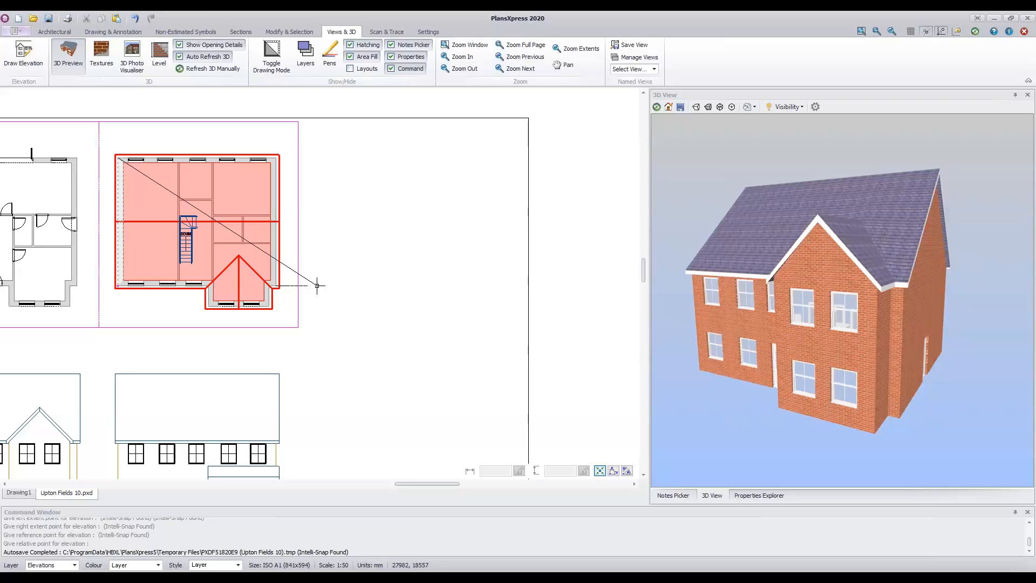
pyautogui.click(316, 286)
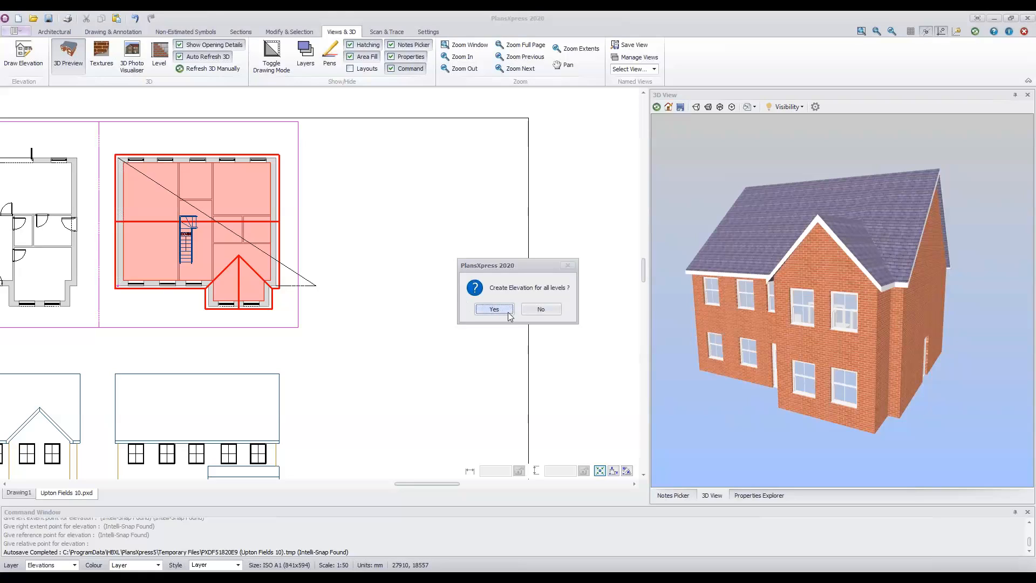
pyautogui.click(494, 309)
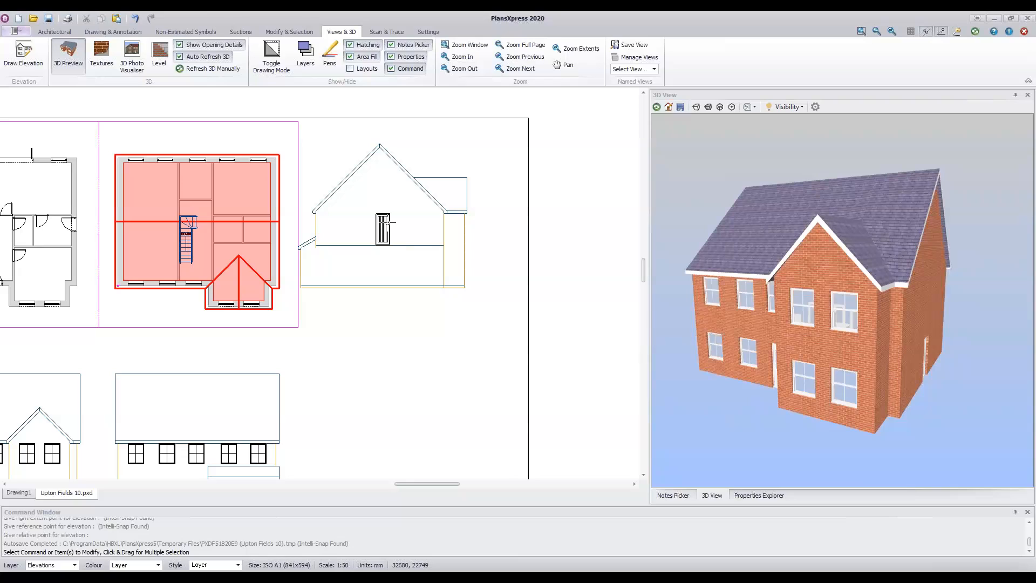
# - Delete the side elevation placed close beside the first-floor plan
pyautogui.moveTo(386, 222)
pyautogui.click(385, 226)
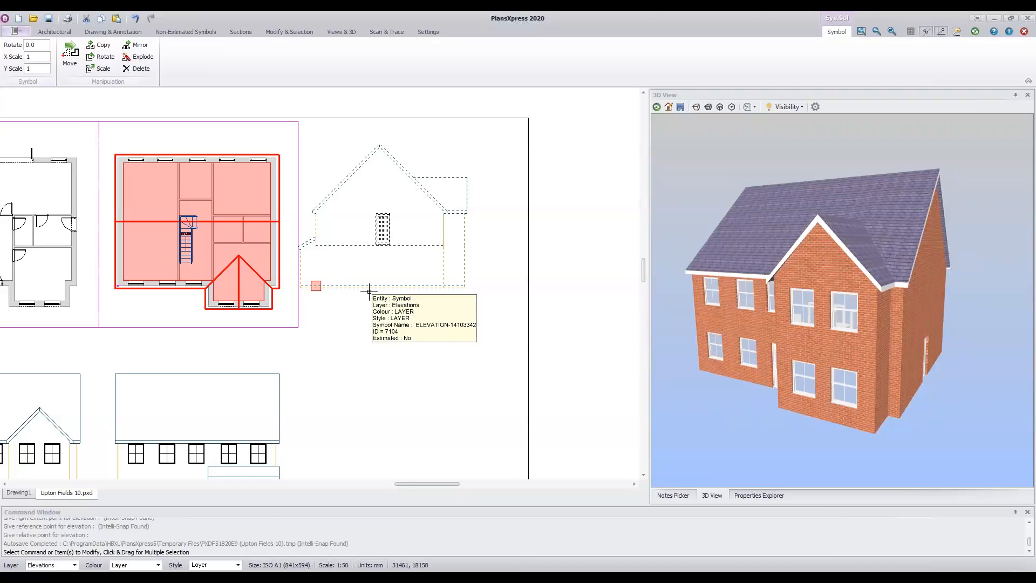
pyautogui.press('Delete')
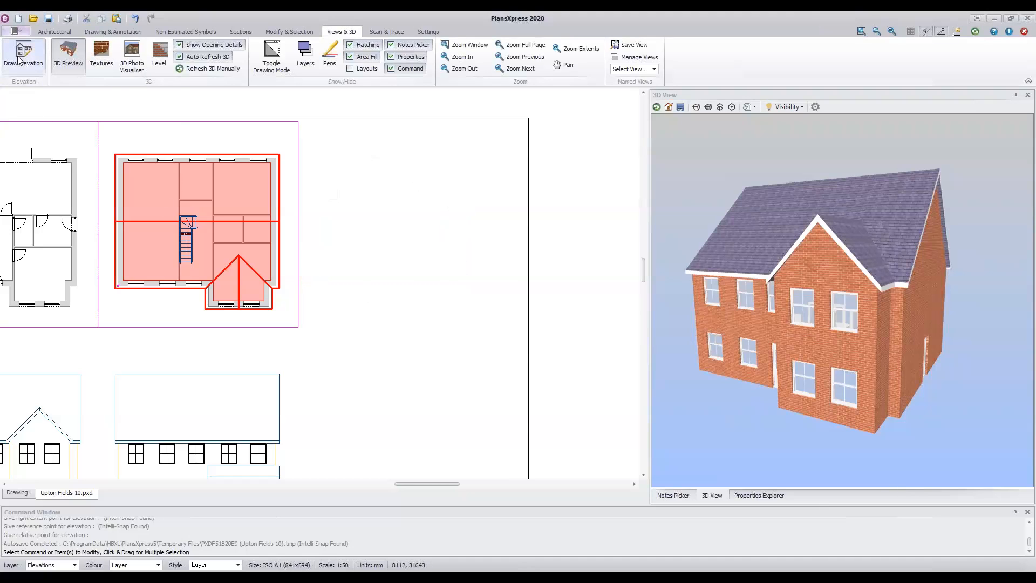
# - Draw the left side elevation for all levels from the first-floor plan's left wall, placing it farther right of the plan and aligned with the front wall
pyautogui.click(19, 59)
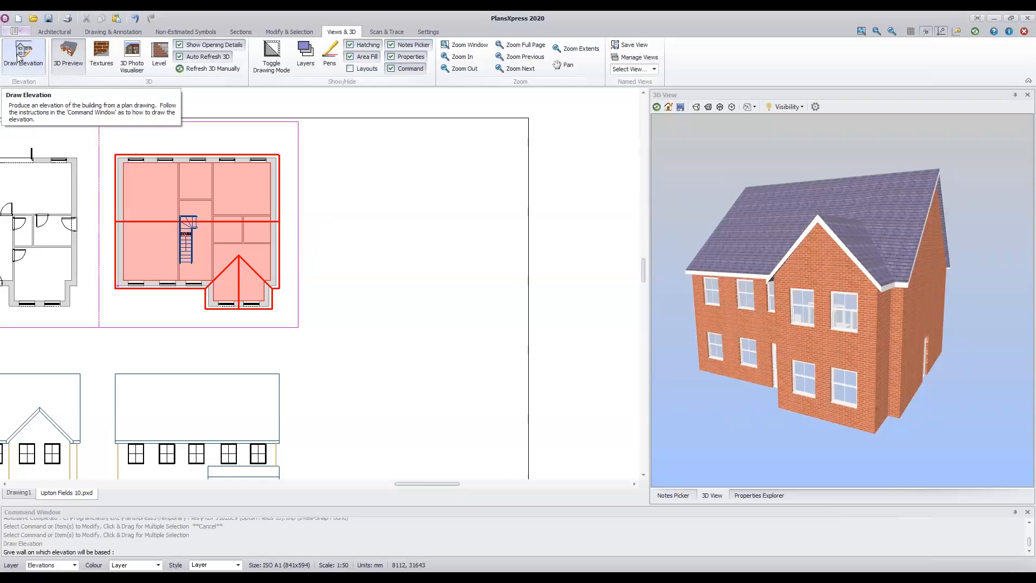
pyautogui.click(120, 206)
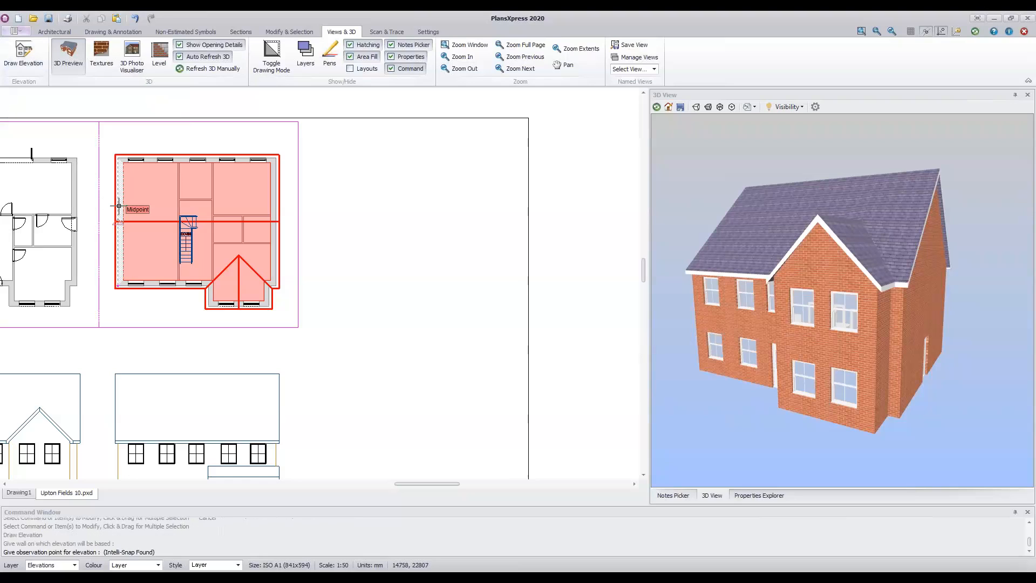
pyautogui.click(76, 226)
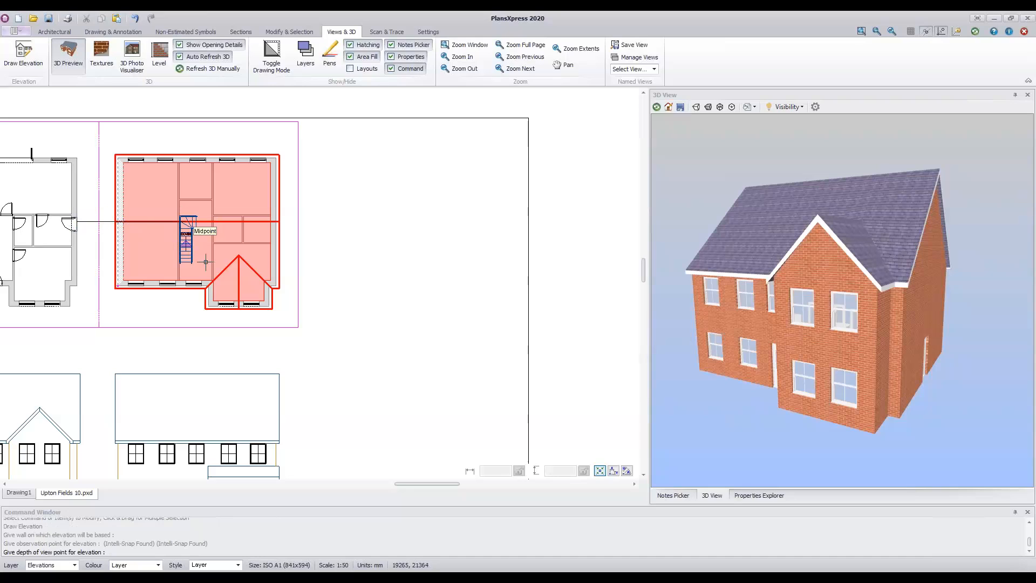
pyautogui.click(252, 286)
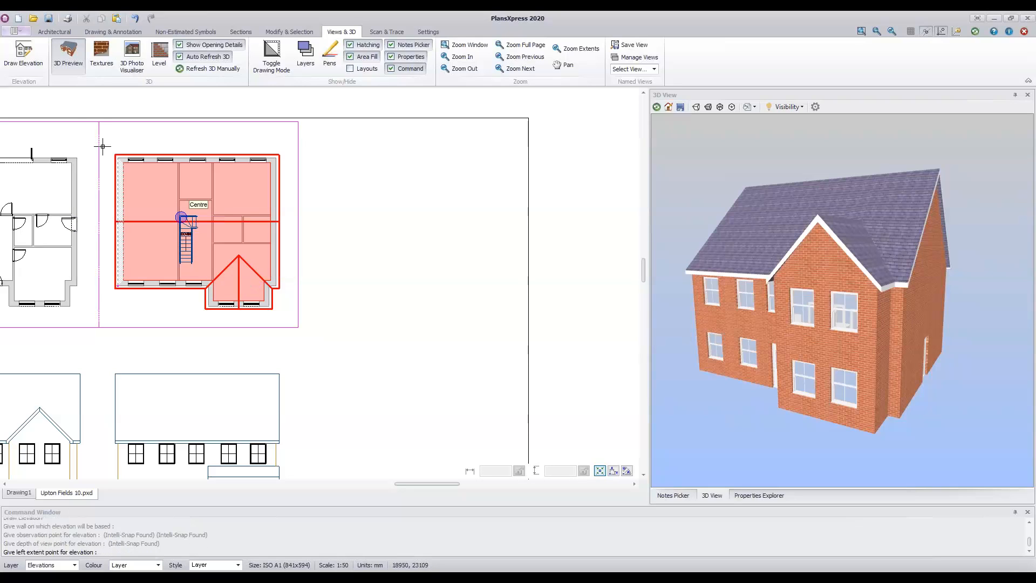
pyautogui.click(96, 121)
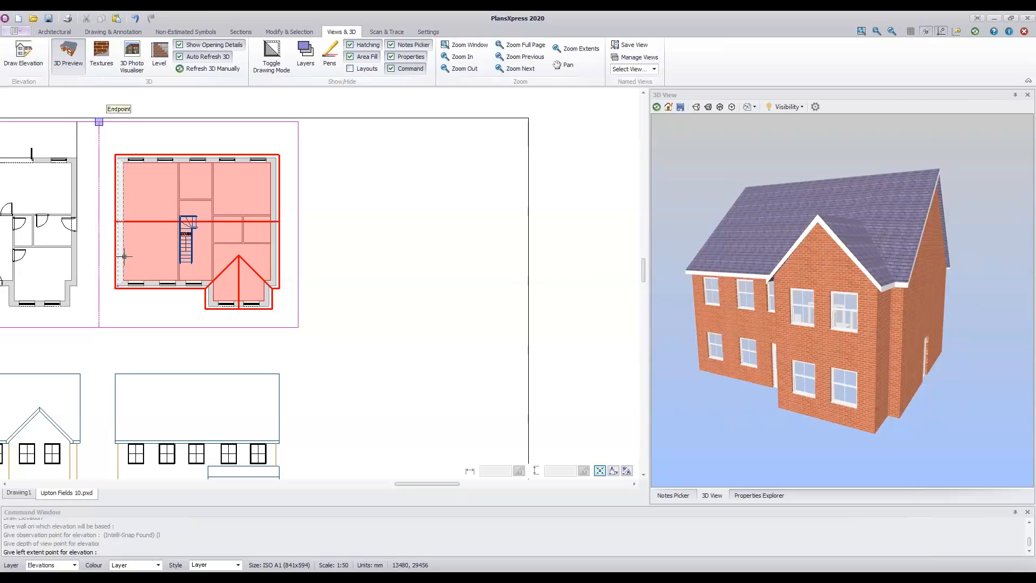
pyautogui.click(101, 327)
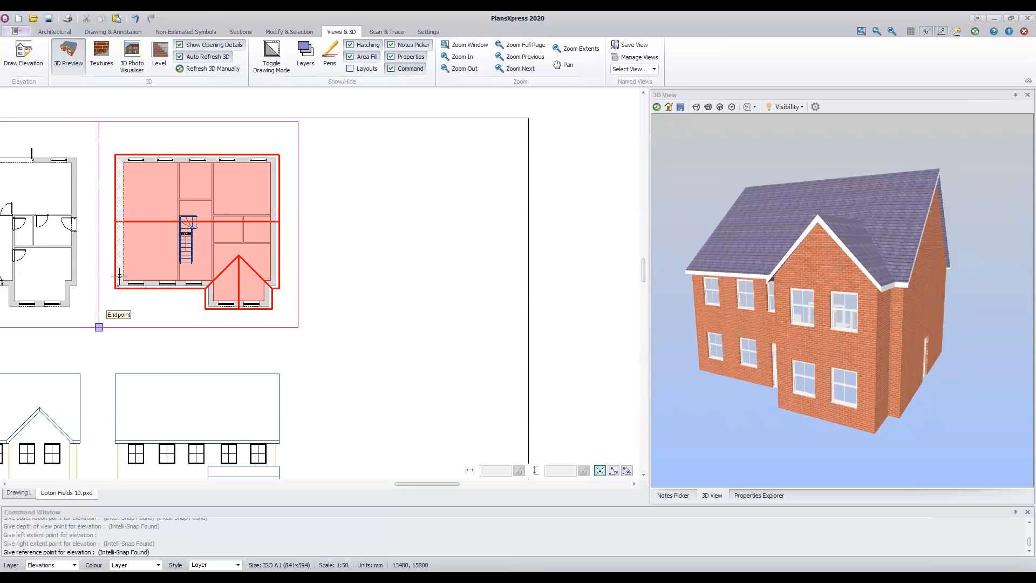
pyautogui.click(117, 158)
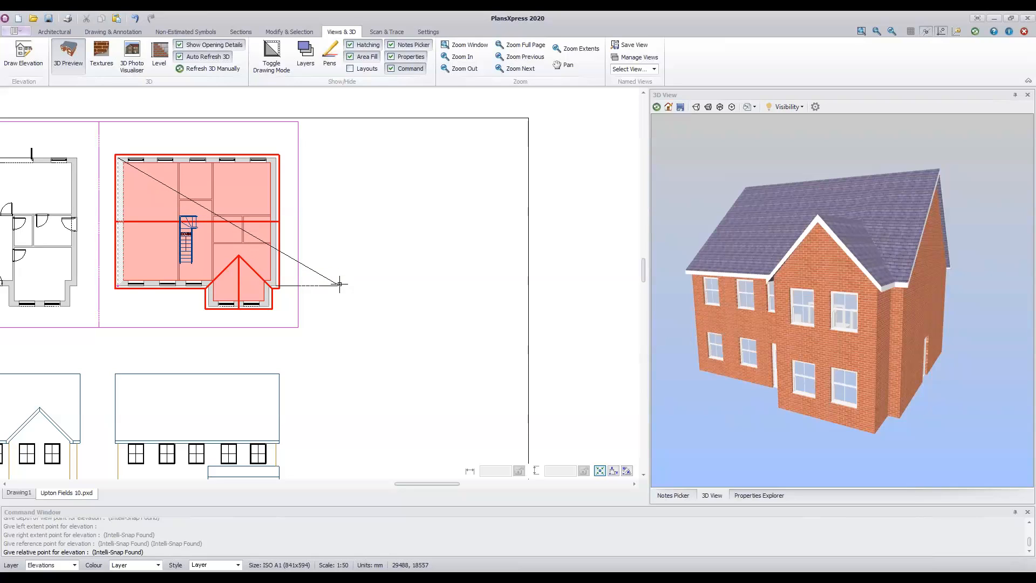
pyautogui.click(339, 284)
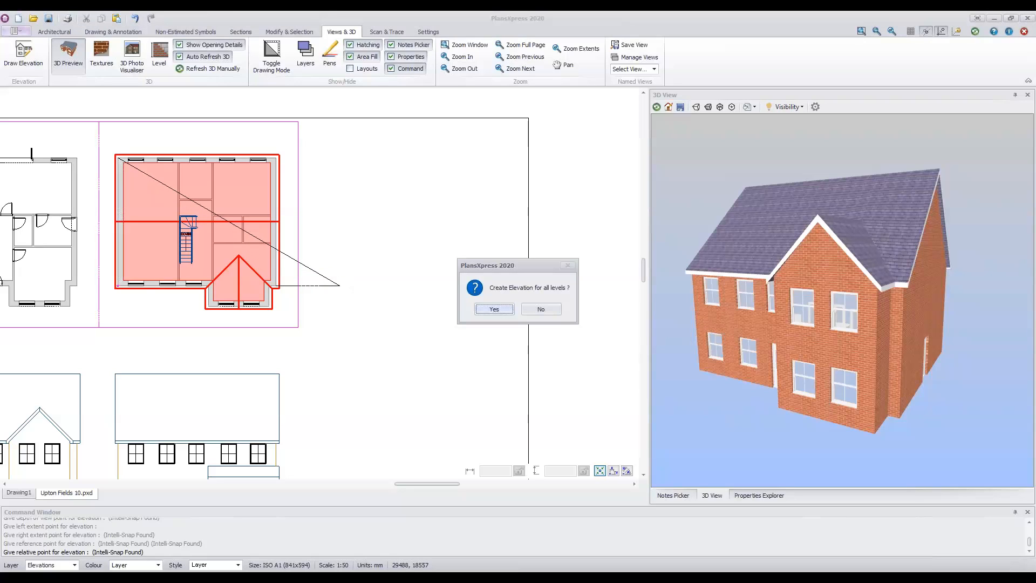
pyautogui.click(493, 310)
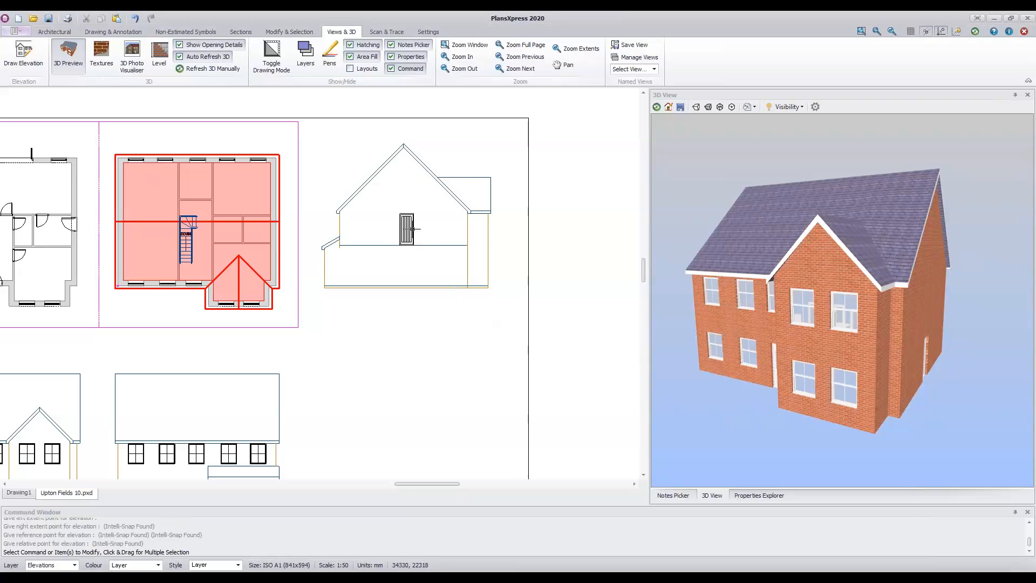
# - Explode the new side elevation into separate entities, accepting that it cannot be rebuilt
pyautogui.click(413, 228)
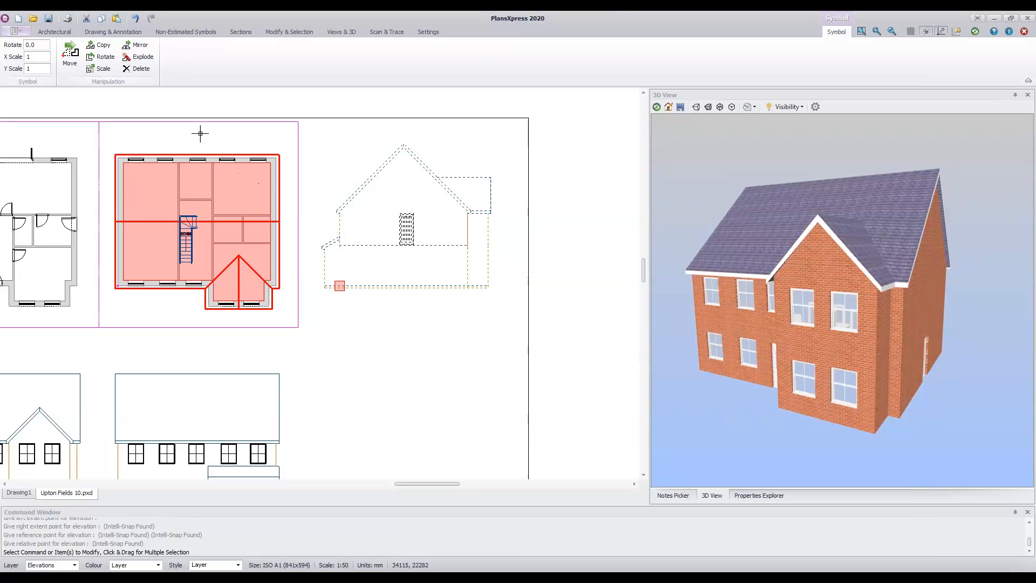
pyautogui.click(139, 58)
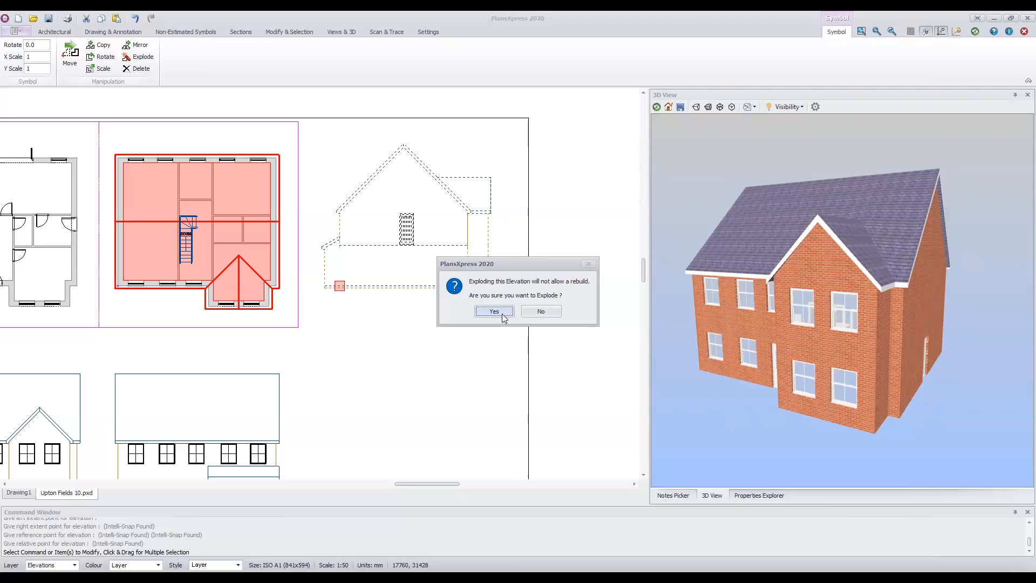
pyautogui.click(494, 311)
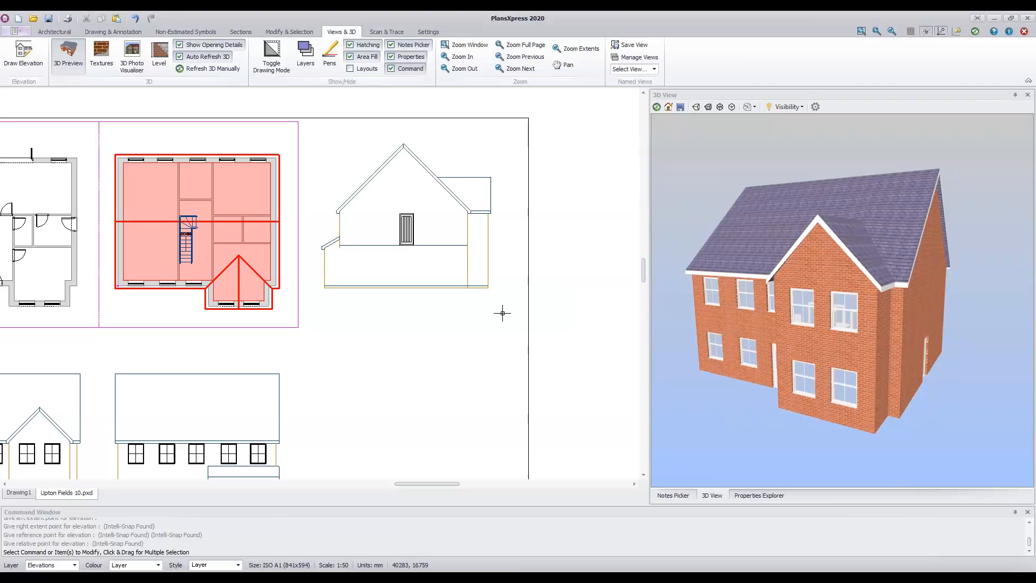
# - Delete the door and the horizontal line between the floors from the side elevation
pyautogui.click(407, 230)
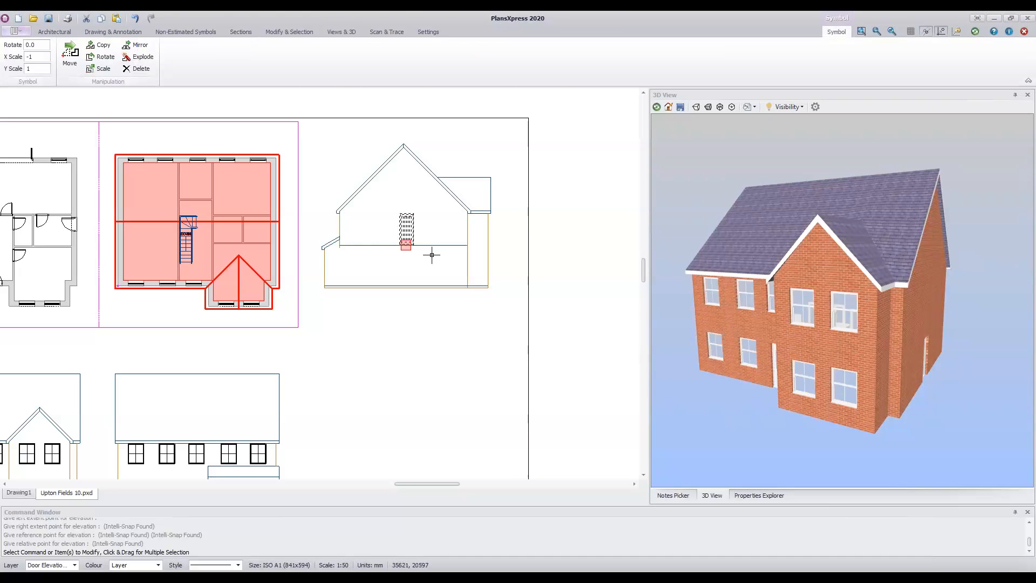
pyautogui.click(424, 245)
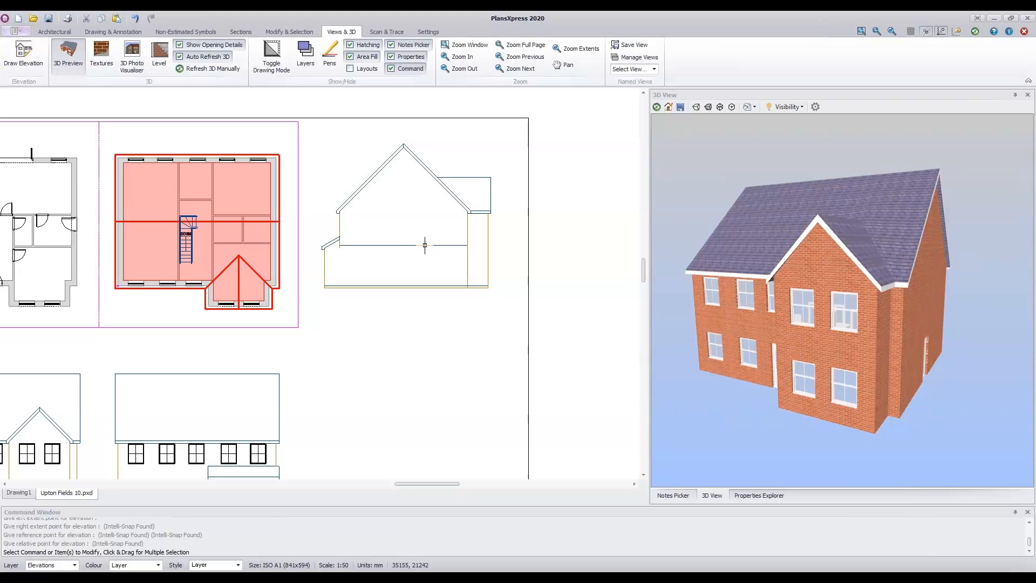
pyautogui.press('Delete')
# - Shorten the side elevation's upper rear wall line so it ends at the underside of the single-storey roof
pyautogui.scroll(4, 340, 241)
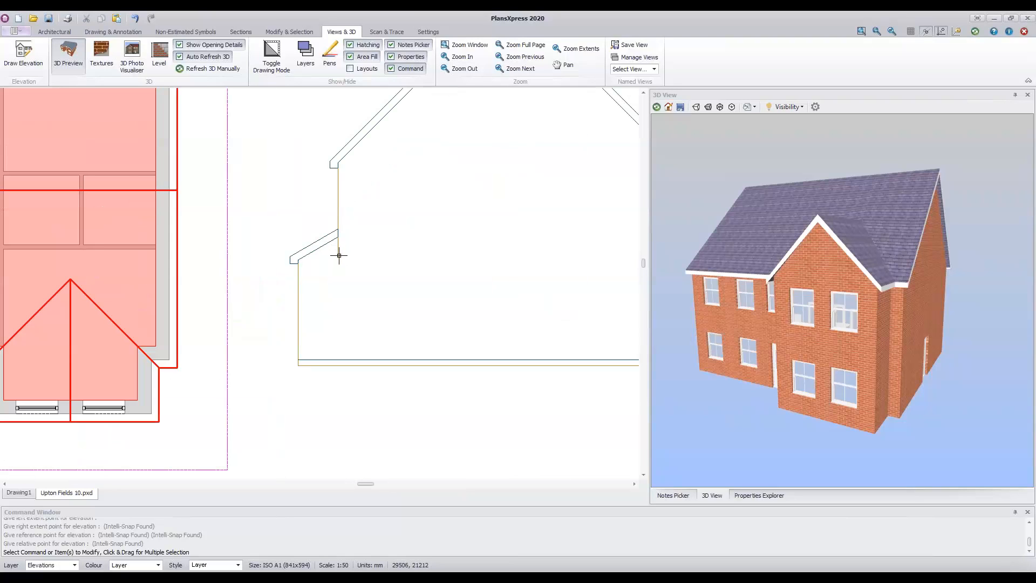
pyautogui.click(337, 246)
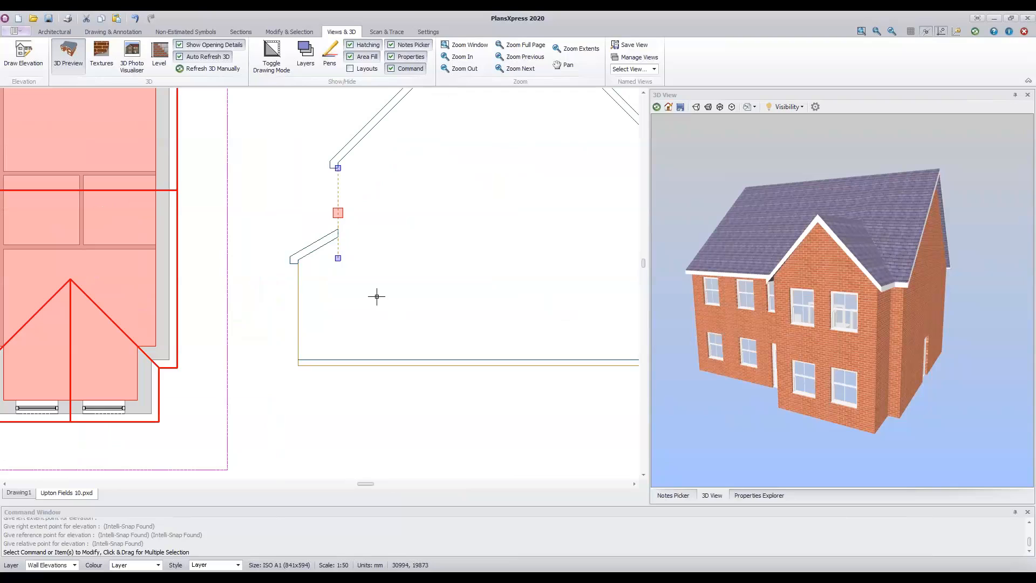
pyautogui.click(338, 258)
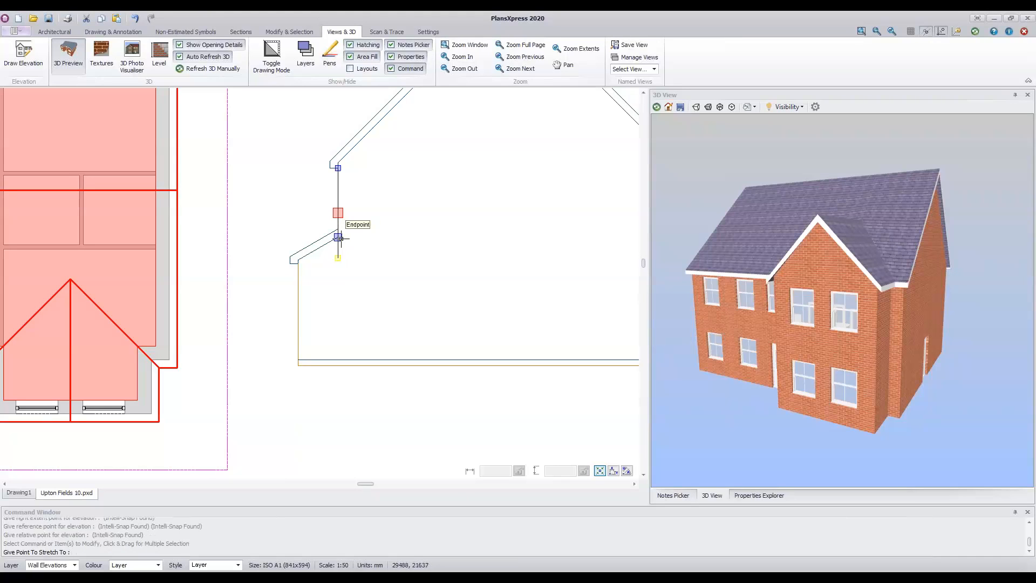
pyautogui.click(340, 237)
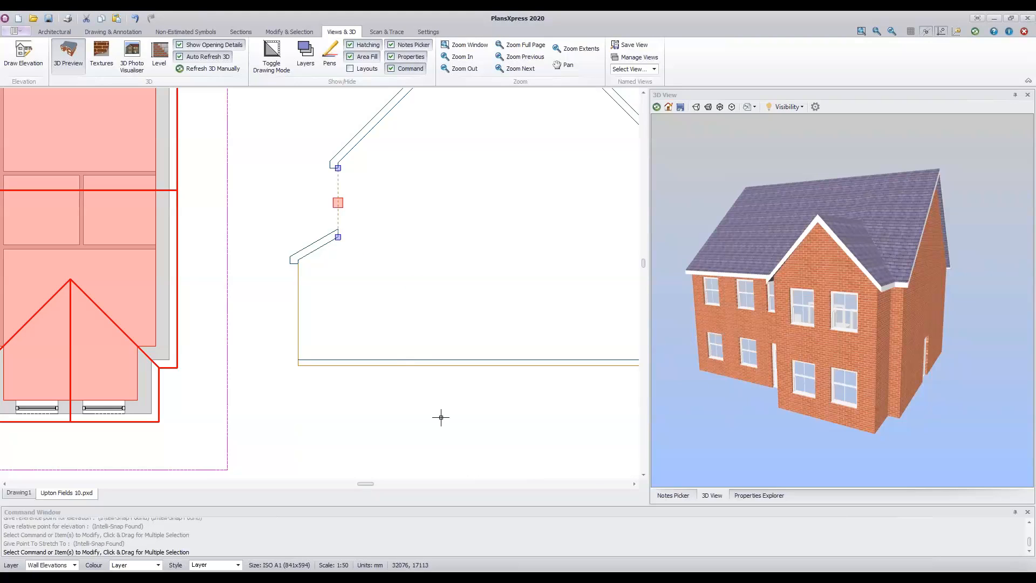
# - Set up an elevation of the ground-floor plan's right wall, viewed to the left boundary's depth, with extents at the right boundary's corners
pyautogui.scroll(-3, 441, 417)
pyautogui.moveTo(492, 436); pyautogui.dragTo(429, 369, button='middle')
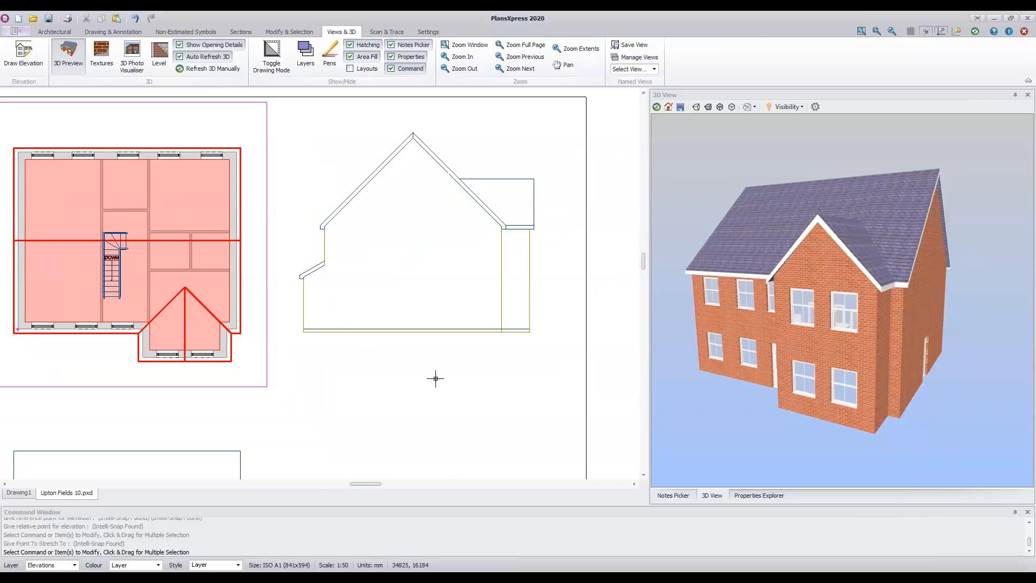
pyautogui.scroll(-2, 435, 377)
pyautogui.moveTo(456, 345)
pyautogui.mouseDown()
pyautogui.moveTo(479, 298)
pyautogui.moveTo(486, 310)
pyautogui.mouseUp()
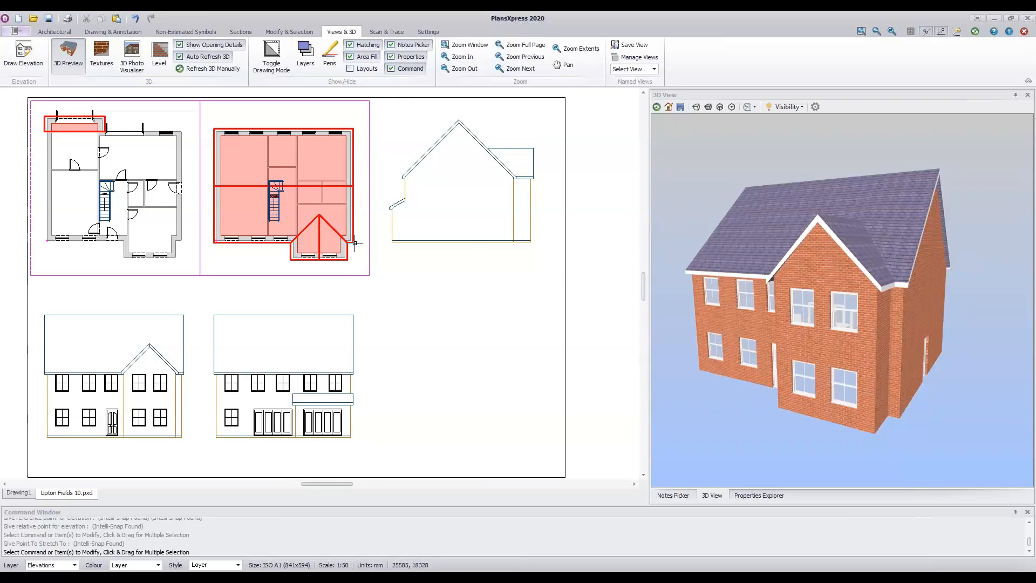
pyautogui.moveTo(355, 244)
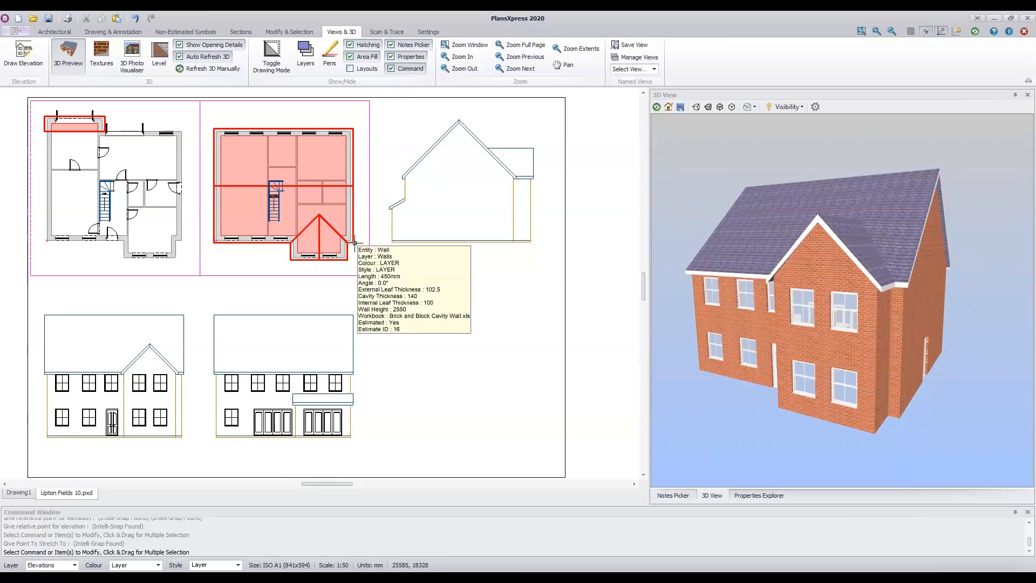
pyautogui.click(24, 64)
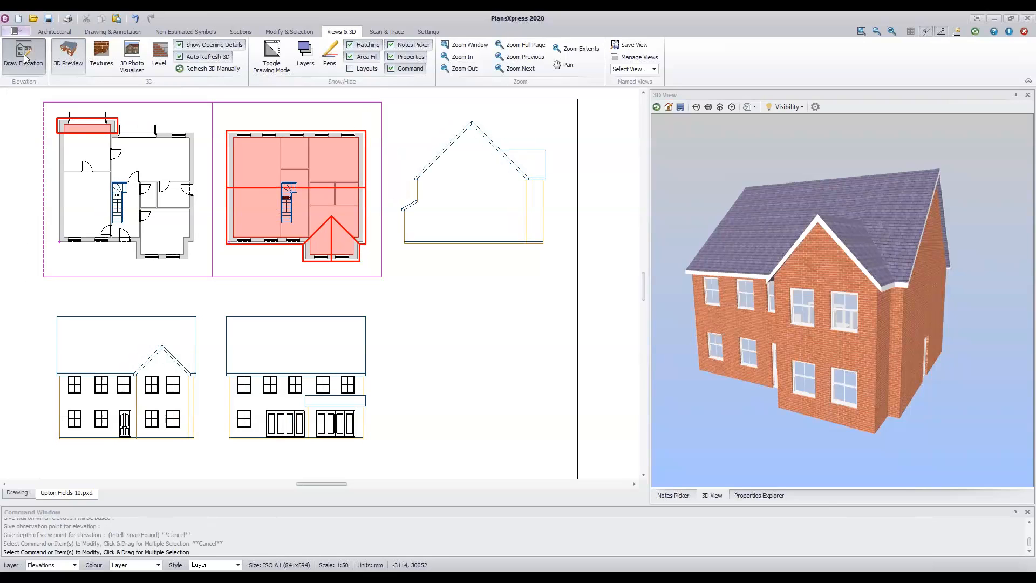
pyautogui.click(192, 208)
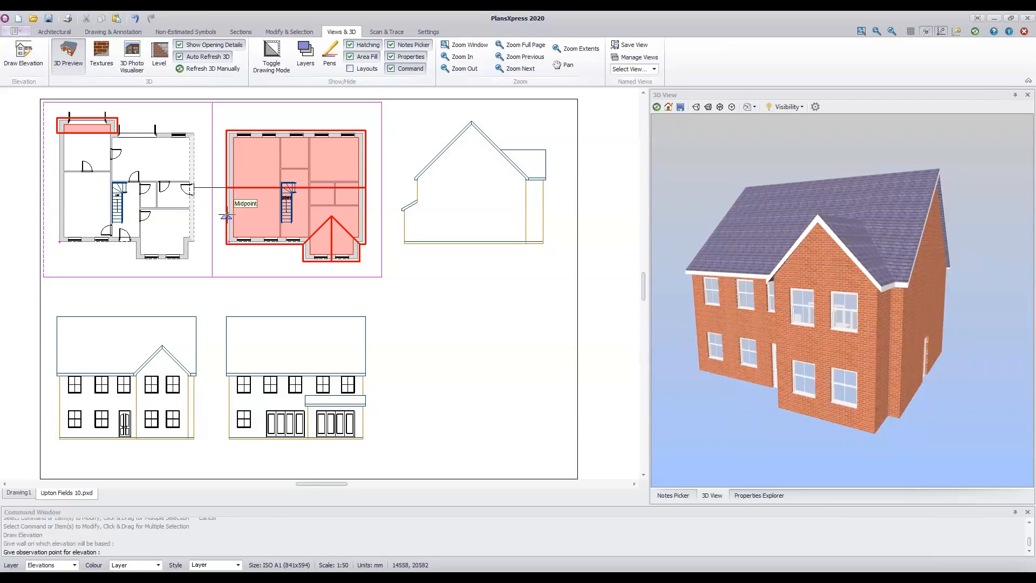
pyautogui.click(216, 198)
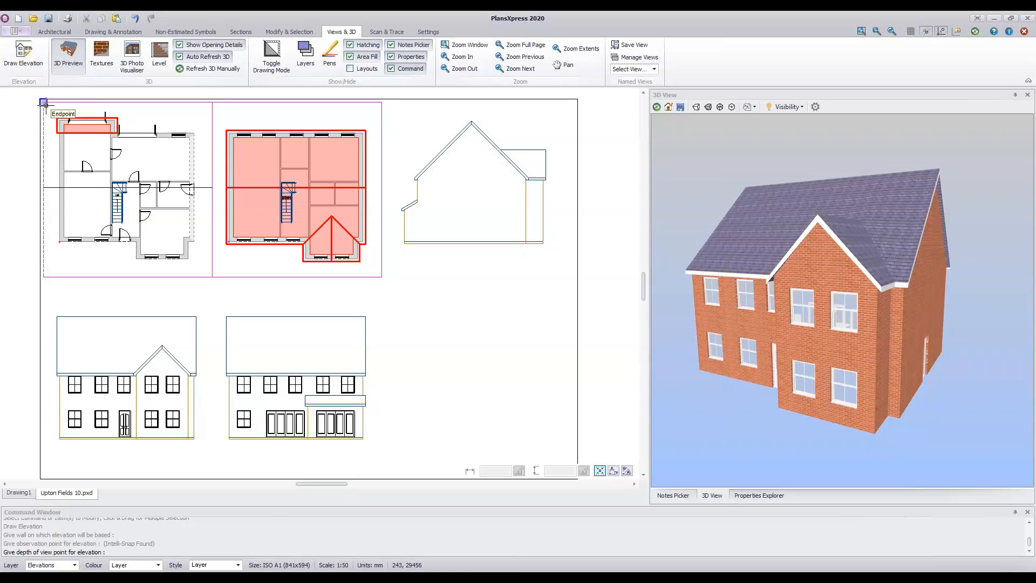
pyautogui.click(45, 103)
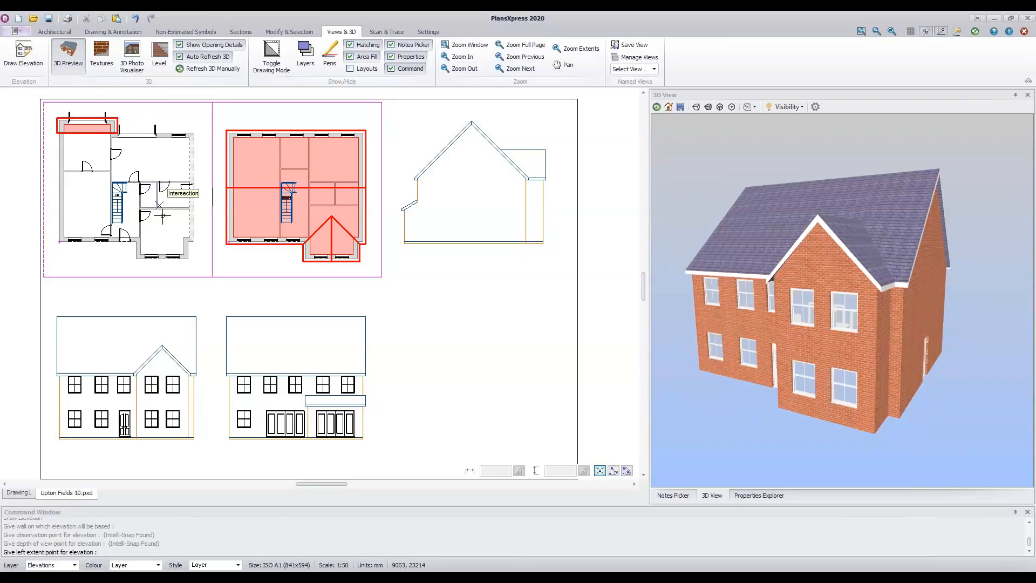
pyautogui.click(212, 277)
pyautogui.click(212, 104)
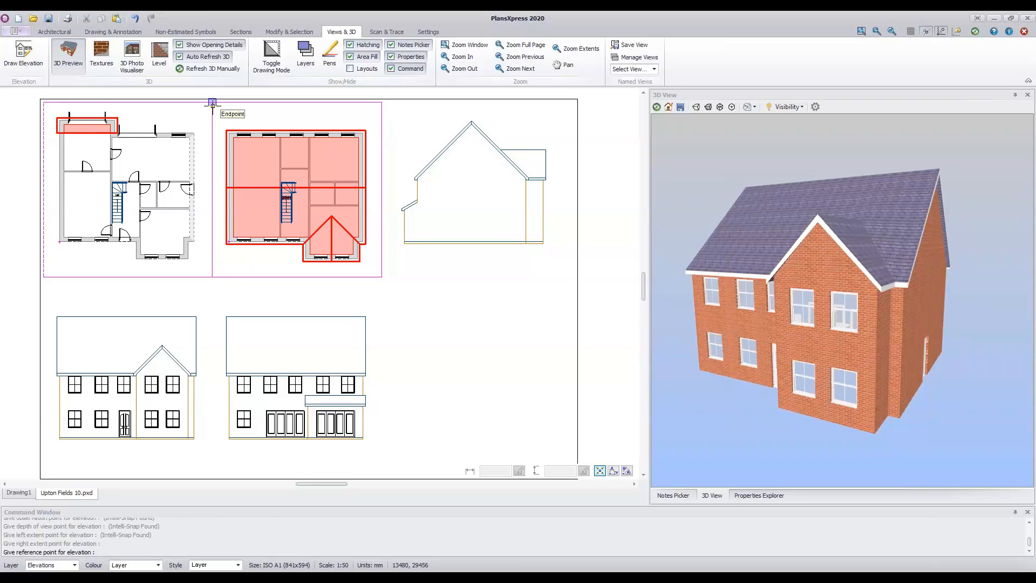
# - Place the right side elevation for all levels beneath the left side one, level with the rear elevation's base, referenced from the front-right wall corner
pyautogui.click(188, 261)
pyautogui.click(188, 261)
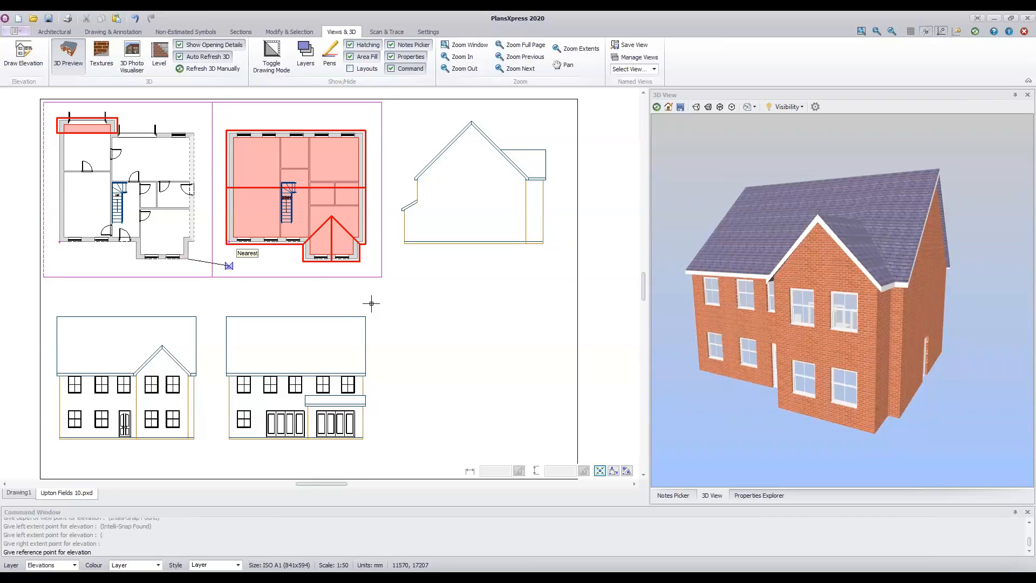
pyautogui.click(403, 244)
pyautogui.click(366, 435)
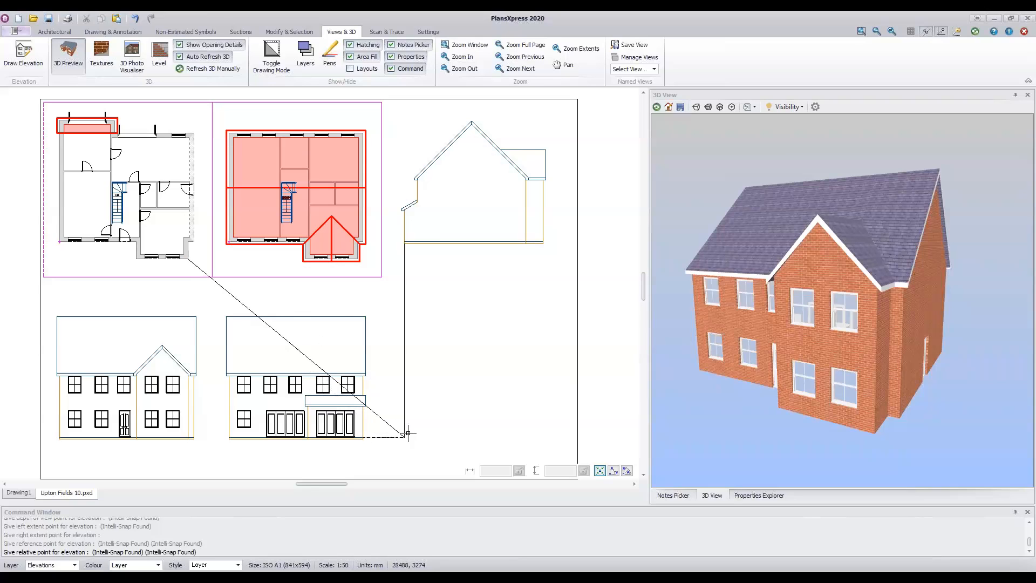
pyautogui.click(409, 432)
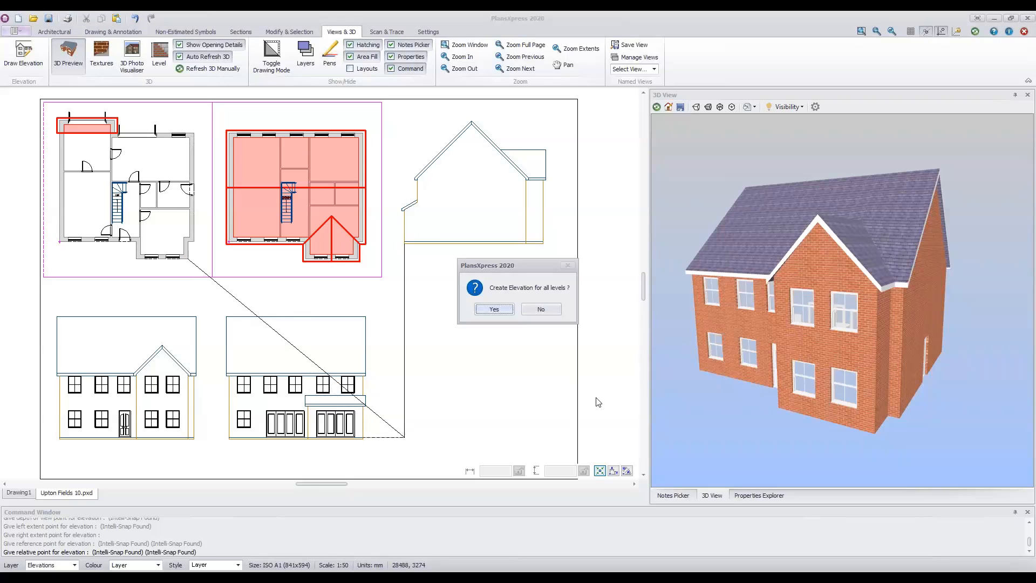
pyautogui.click(501, 312)
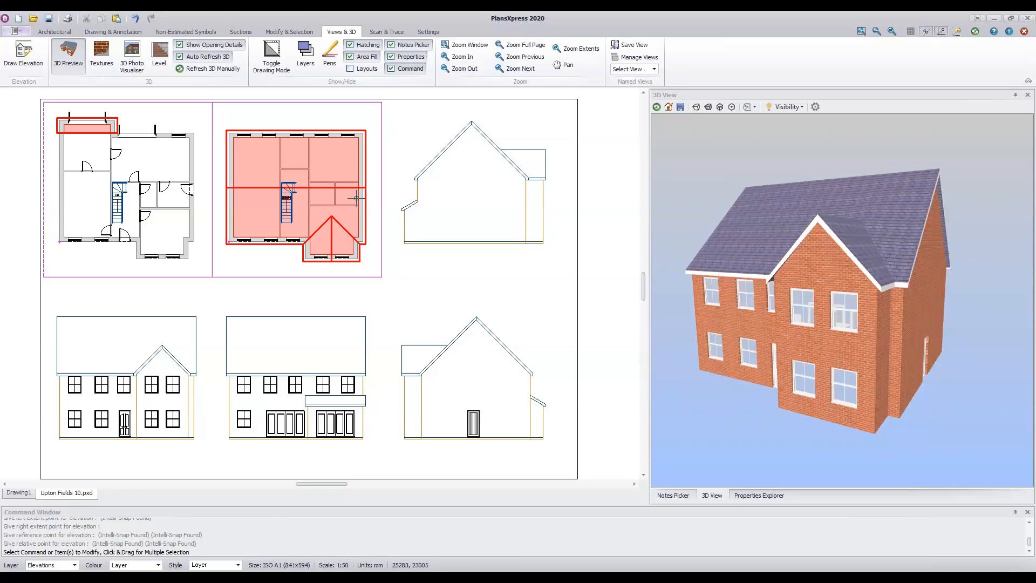
# - Insert a centre-justified Crystal Direct PVCu window in the first-floor plan's right wall, about 3730 mm from its front end
pyautogui.click(54, 31)
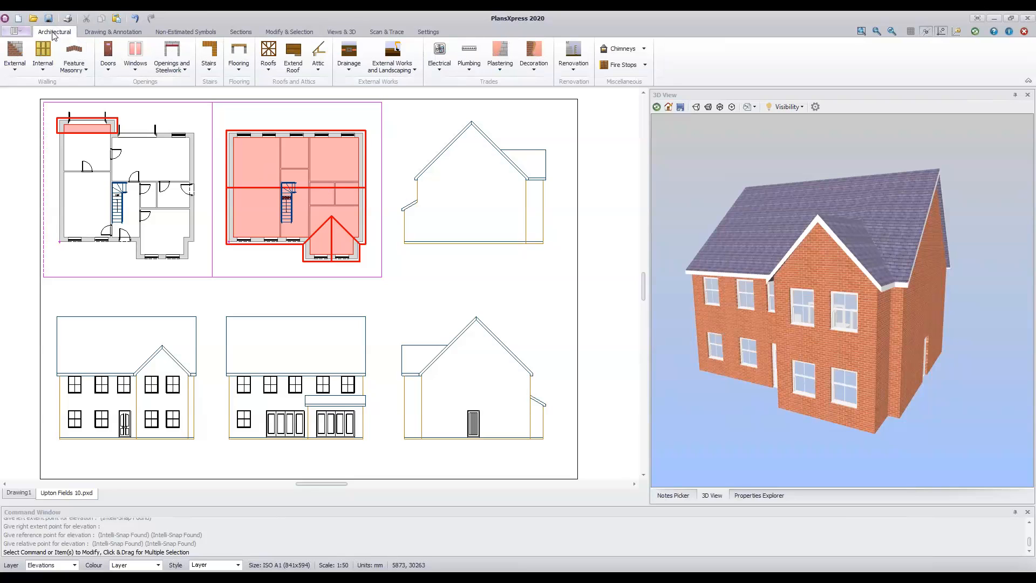
pyautogui.click(136, 52)
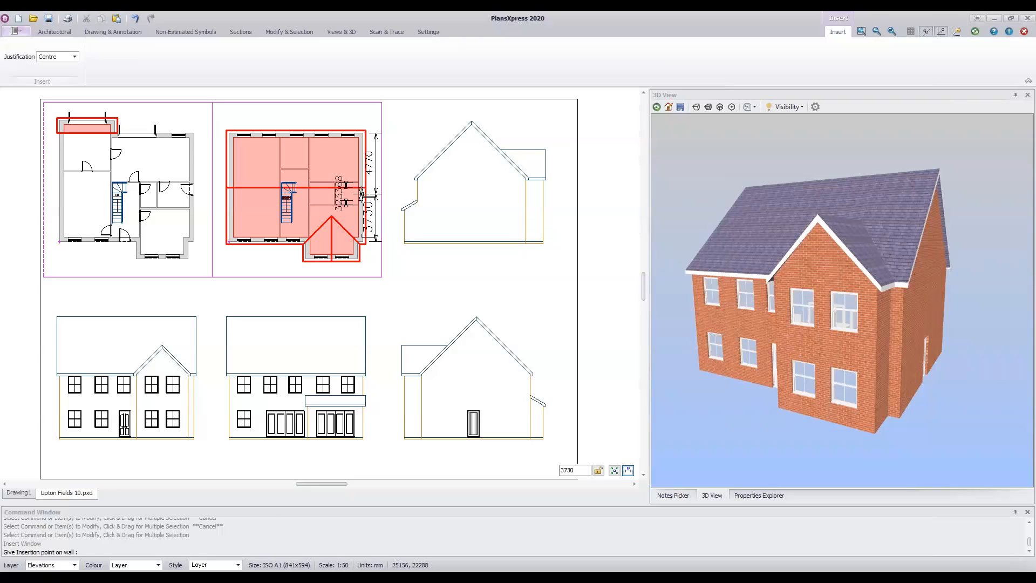
pyautogui.click(362, 194)
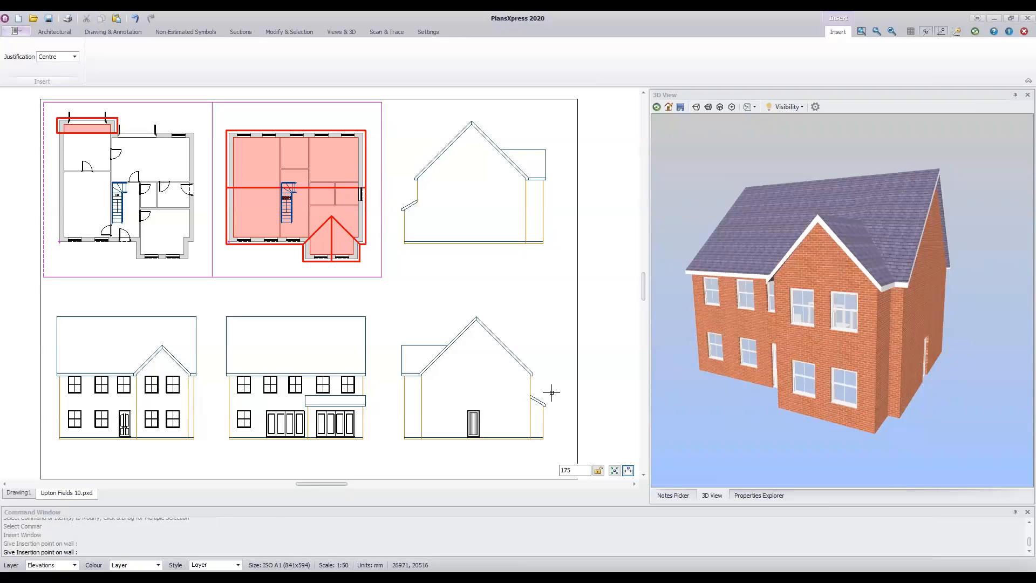
pyautogui.press('Escape')
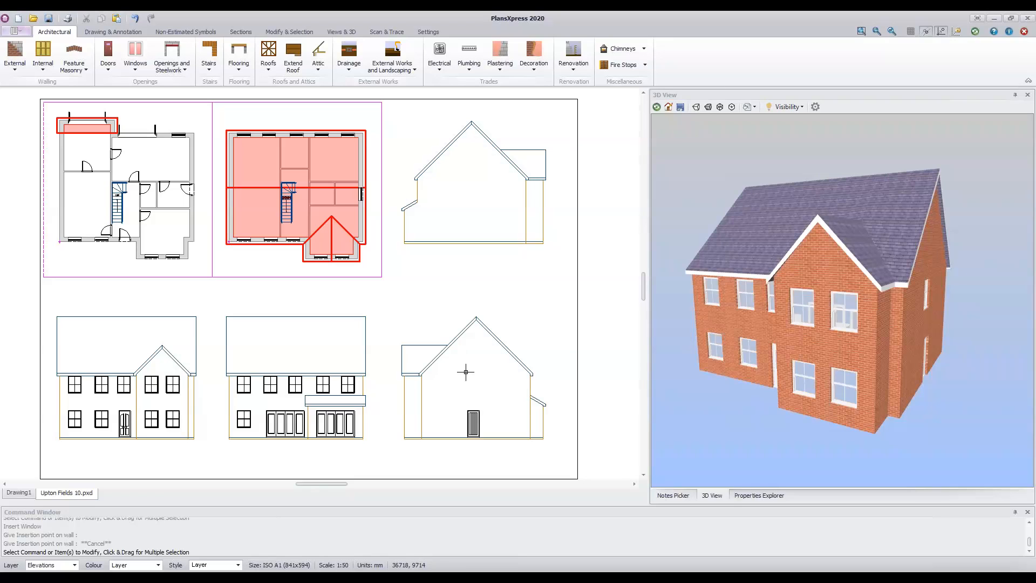
# - Recalculate the right side elevation to include the new first-floor window
pyautogui.click(503, 343)
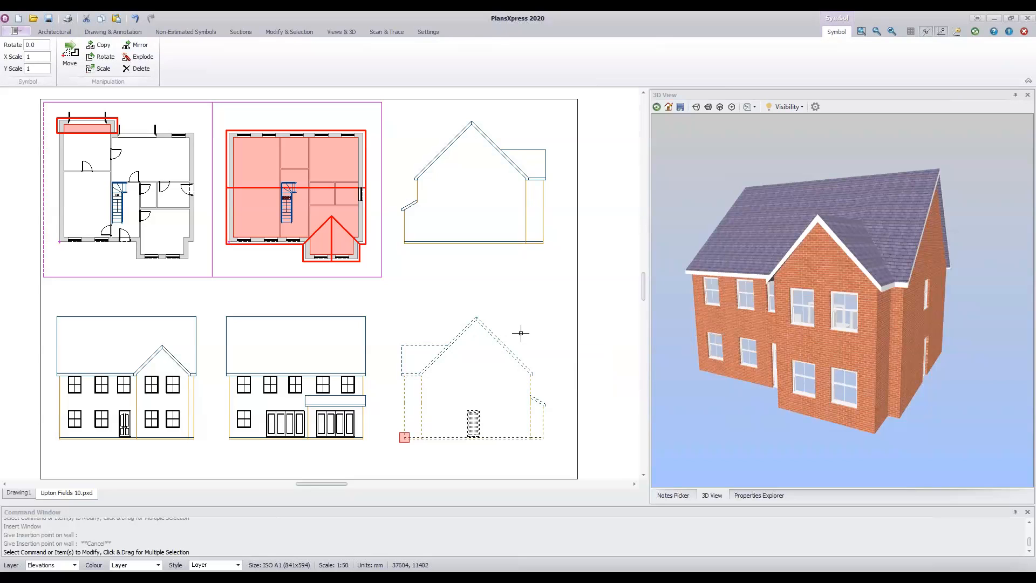
pyautogui.rightClick(521, 333)
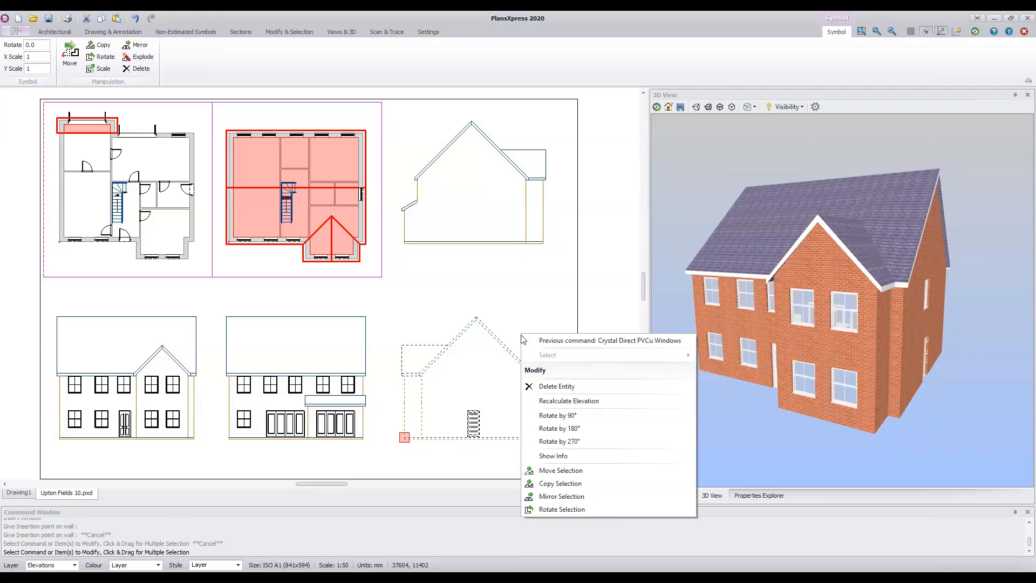
pyautogui.click(616, 407)
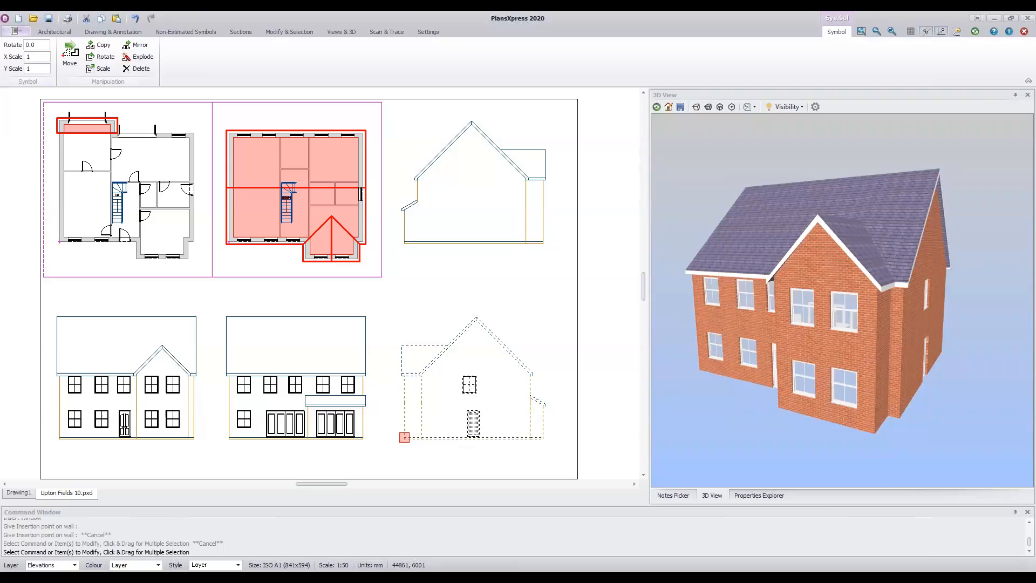
pyautogui.click(556, 346)
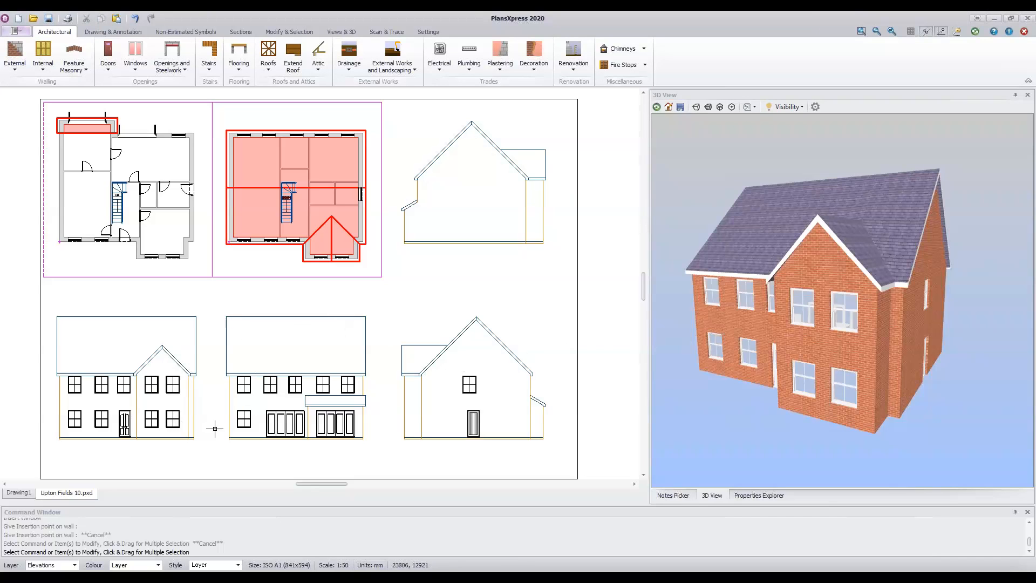
pyautogui.moveTo(247, 415)
pyautogui.click(509, 350)
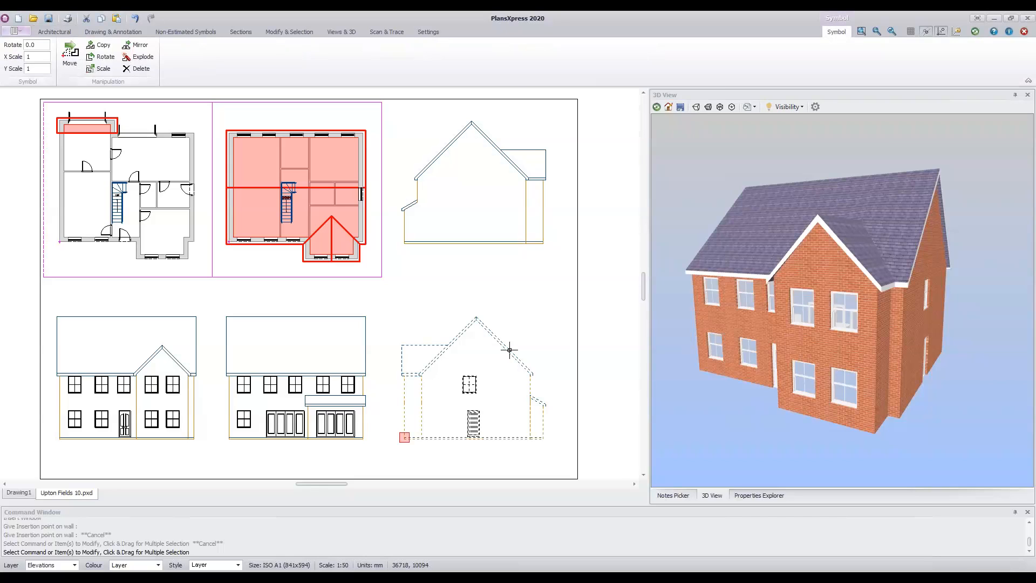
pyautogui.rightClick(560, 335)
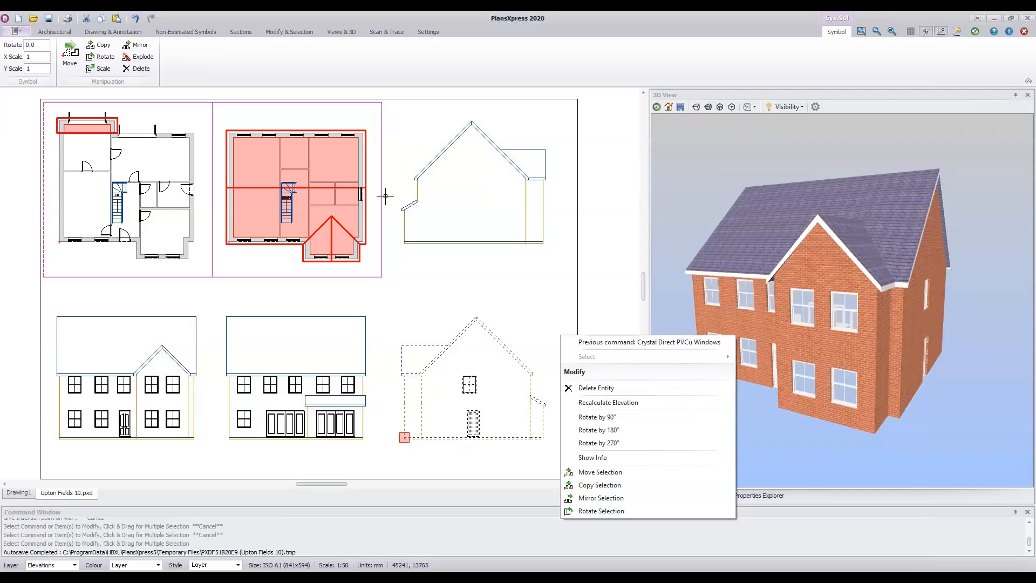
pyautogui.click(419, 271)
# - Delete the window from the first-floor plan's right wall
pyautogui.click(362, 194)
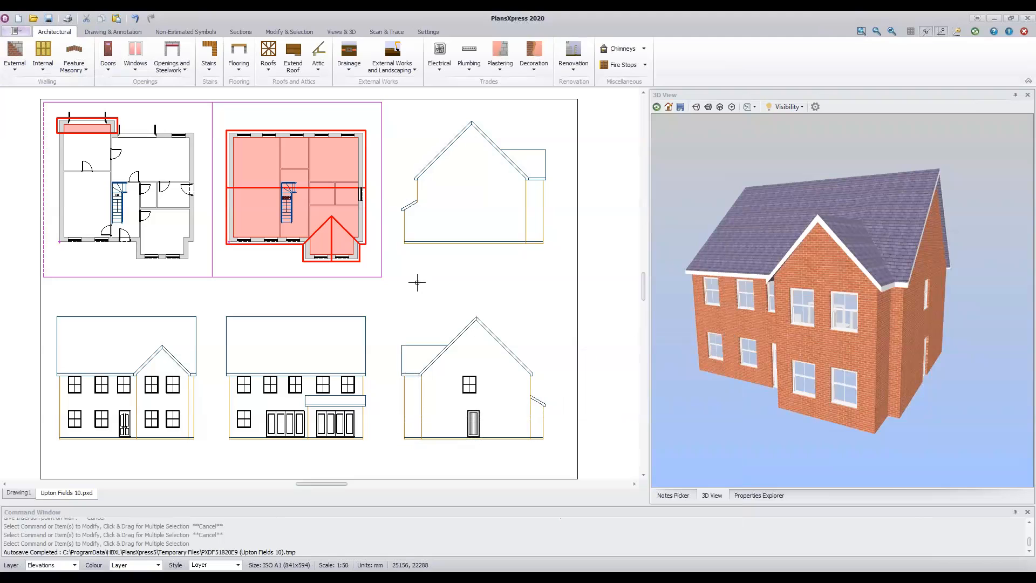
pyautogui.press('Escape')
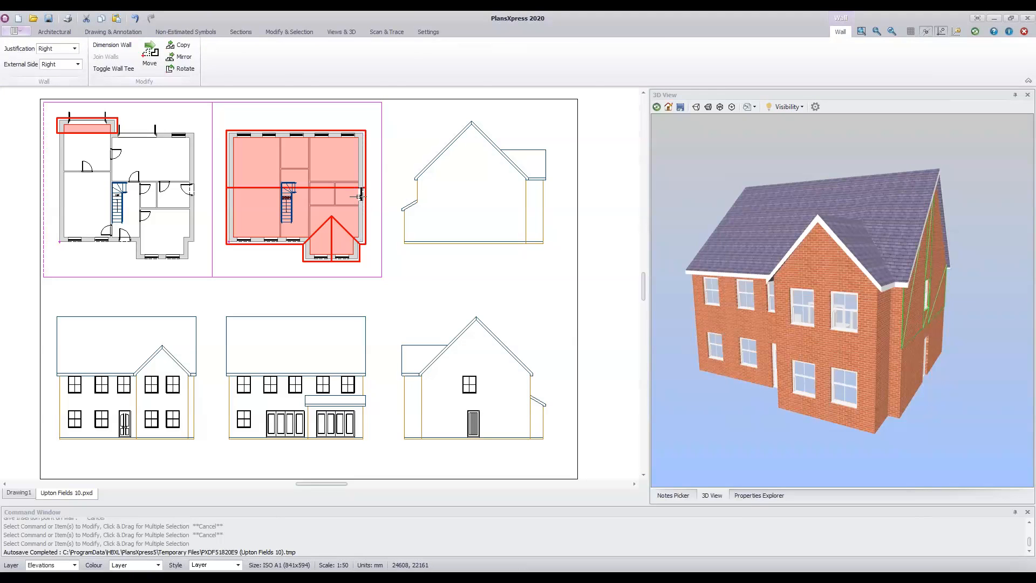
pyautogui.scroll(5, 364, 197)
pyautogui.click(366, 193)
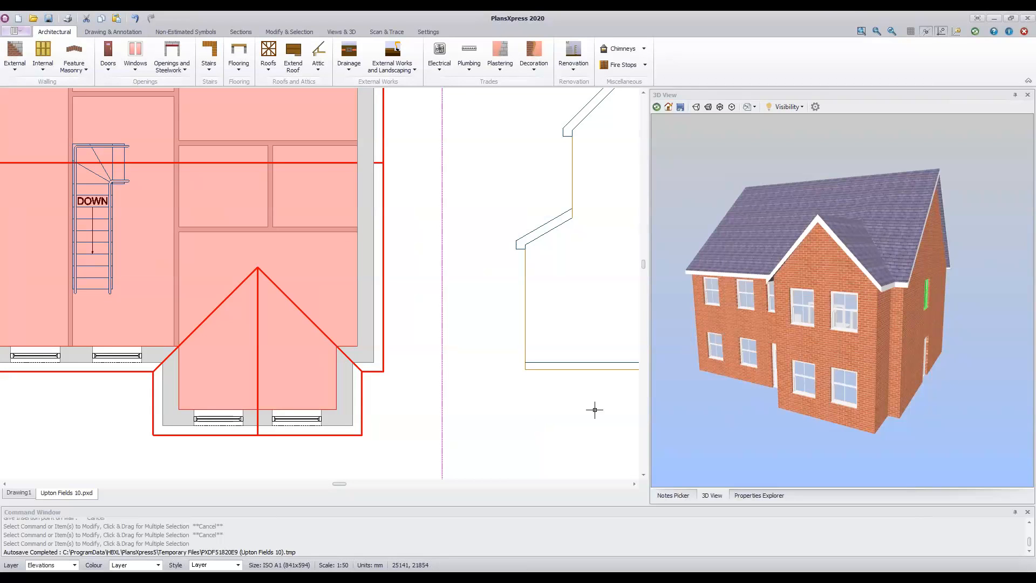
# - Recalculate the right side elevation to match the first-floor wall without its window, and clear the selection
pyautogui.scroll(-2, 597, 416)
pyautogui.moveTo(563, 396); pyautogui.dragTo(360, 110, button='middle')
pyautogui.moveTo(492, 351); pyautogui.dragTo(448, 255, button='middle')
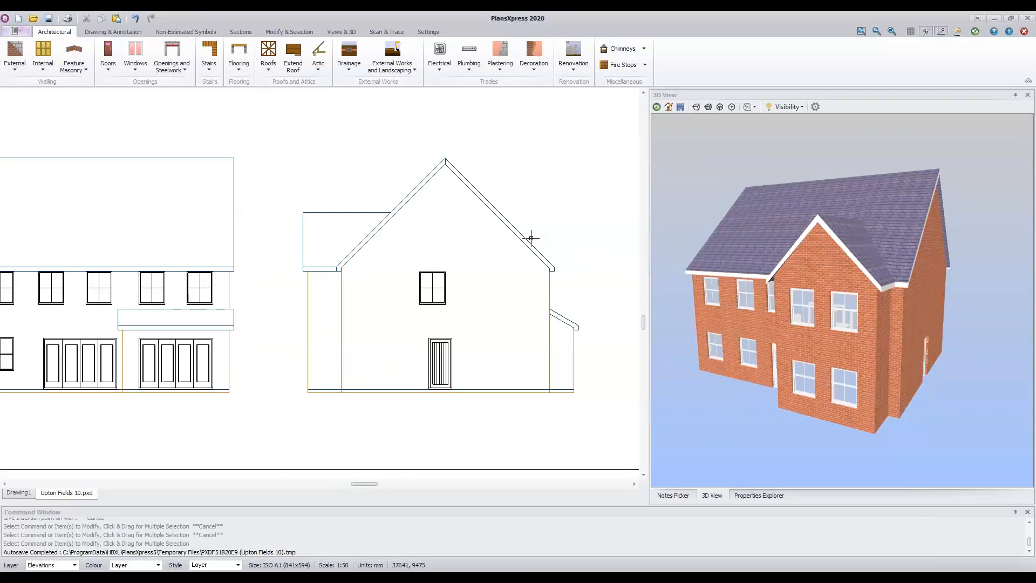
pyautogui.click(528, 240)
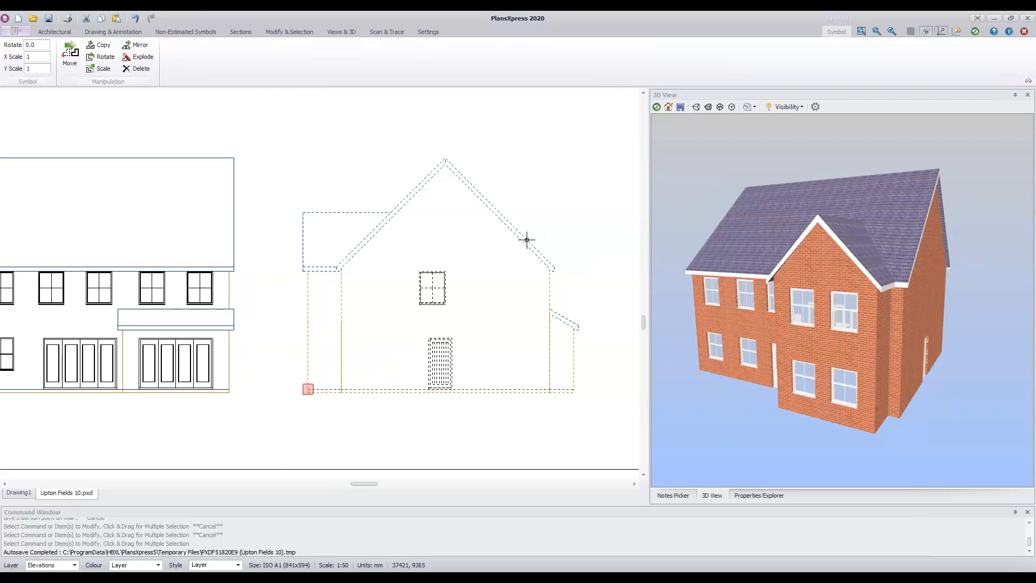
pyautogui.rightClick(577, 213)
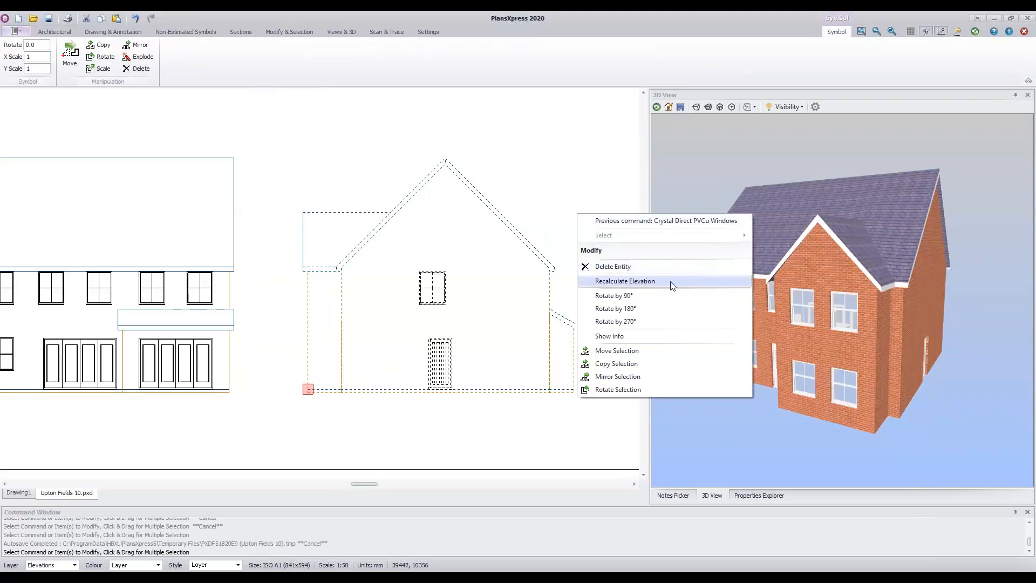
pyautogui.click(625, 281)
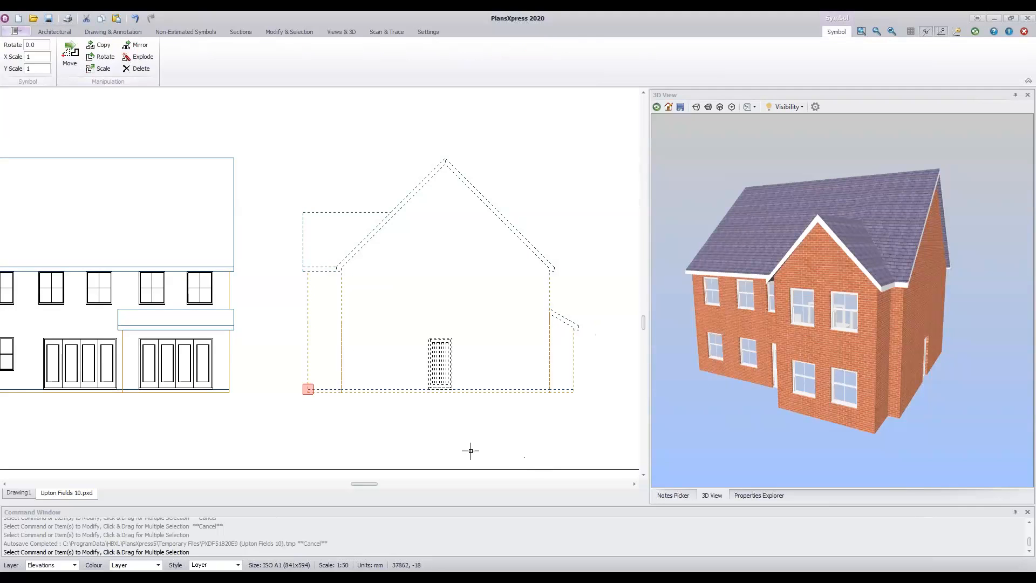
pyautogui.click(246, 450)
# - Choose the narrow conifer from the Trees in Elevation group of the landscape symbols for insertion
pyautogui.scroll(-5, 245, 450)
pyautogui.moveTo(293, 331)
pyautogui.mouseDown(button='middle')
pyautogui.moveTo(461, 310)
pyautogui.moveTo(429, 276)
pyautogui.moveTo(438, 285)
pyautogui.mouseUp(button='middle')
pyautogui.scroll(3, 461, 310)
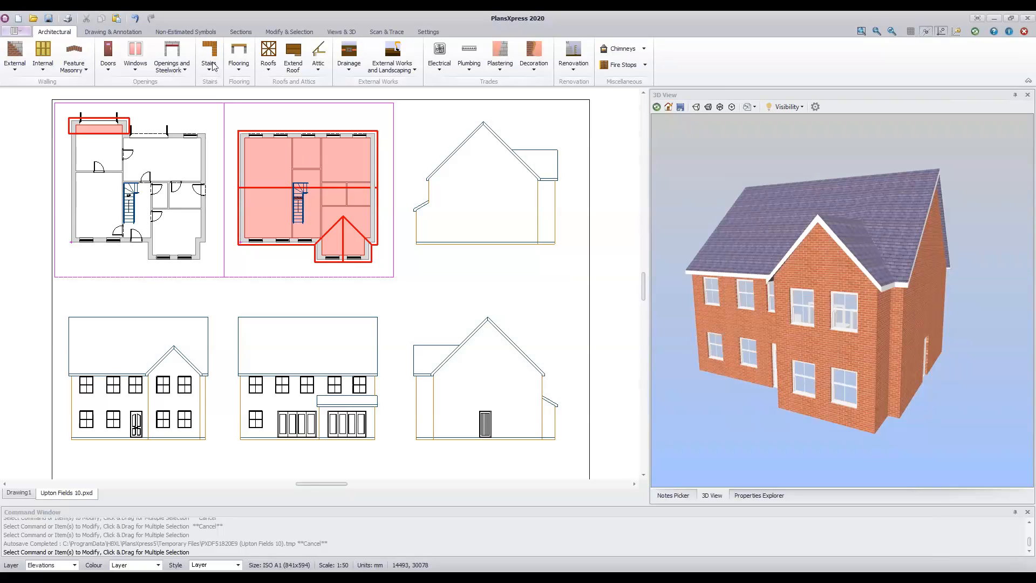
pyautogui.click(205, 33)
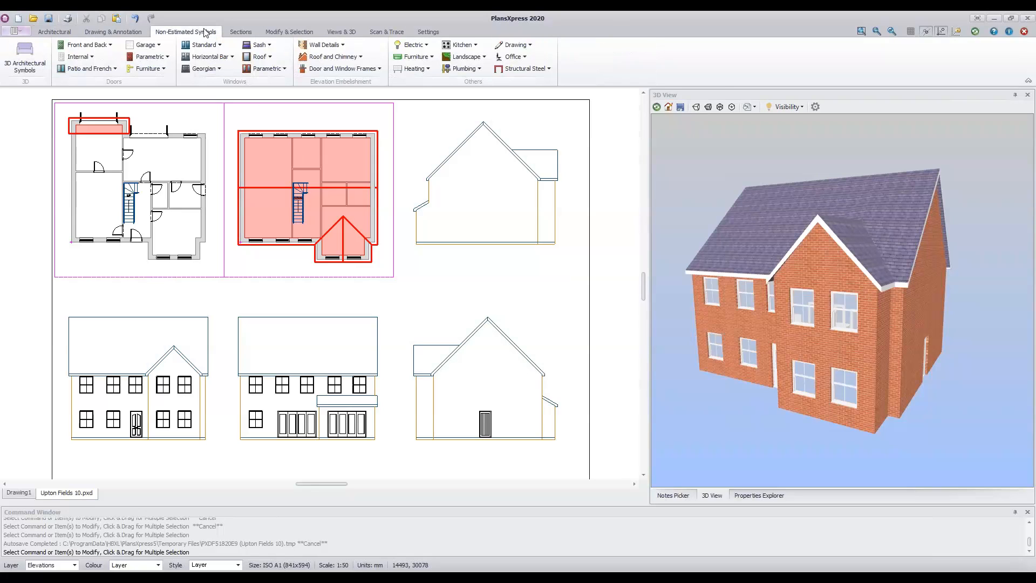
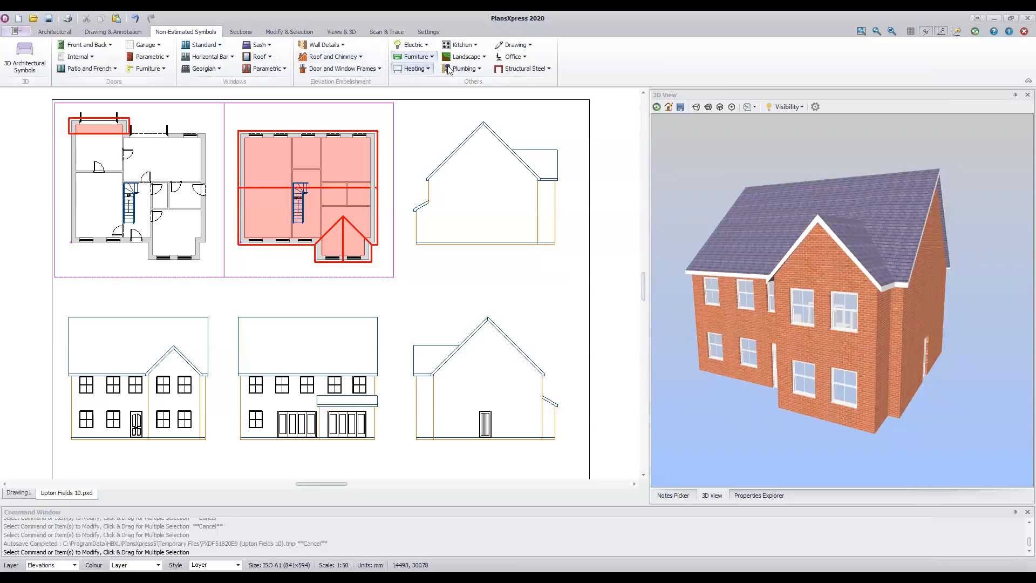
pyautogui.click(484, 57)
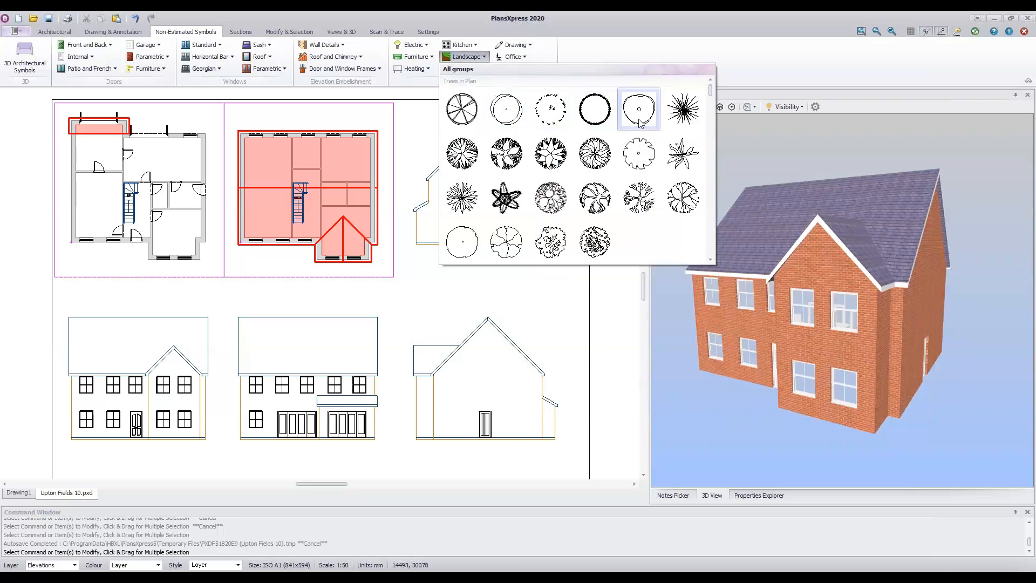
pyautogui.scroll(-4, 712, 94)
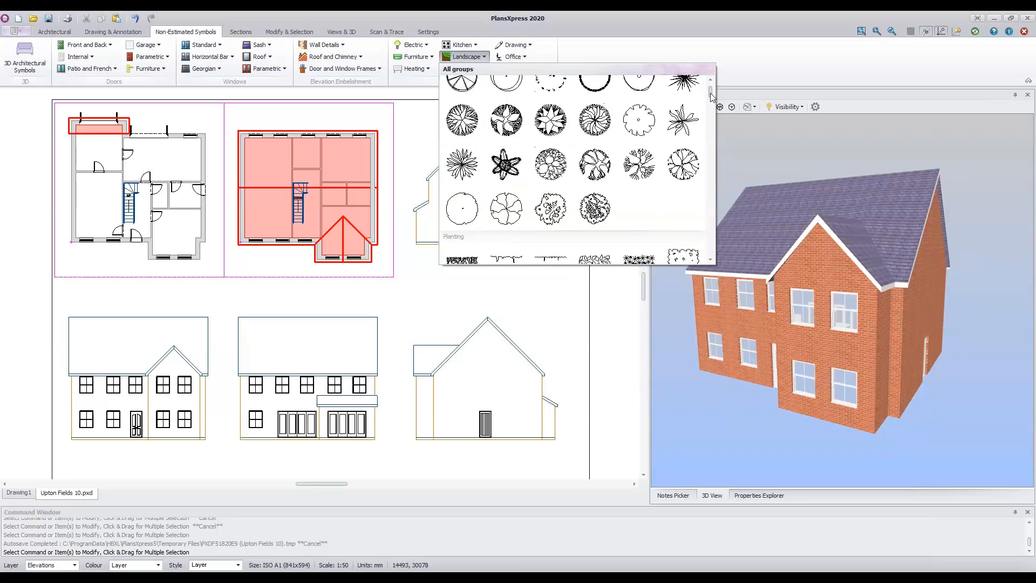
pyautogui.scroll(-5, 714, 102)
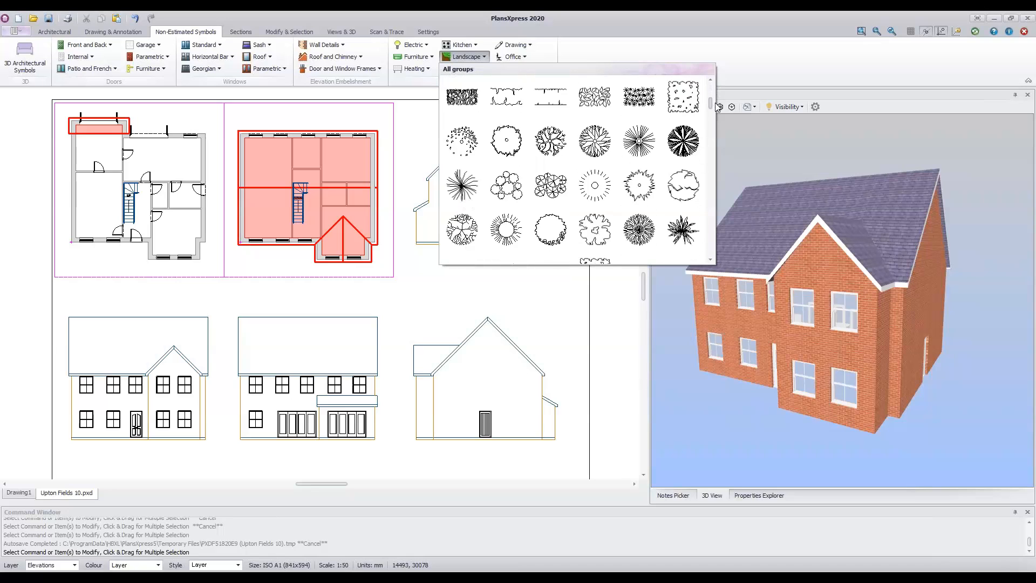
pyautogui.moveTo(717, 119); pyautogui.dragTo(720, 163)
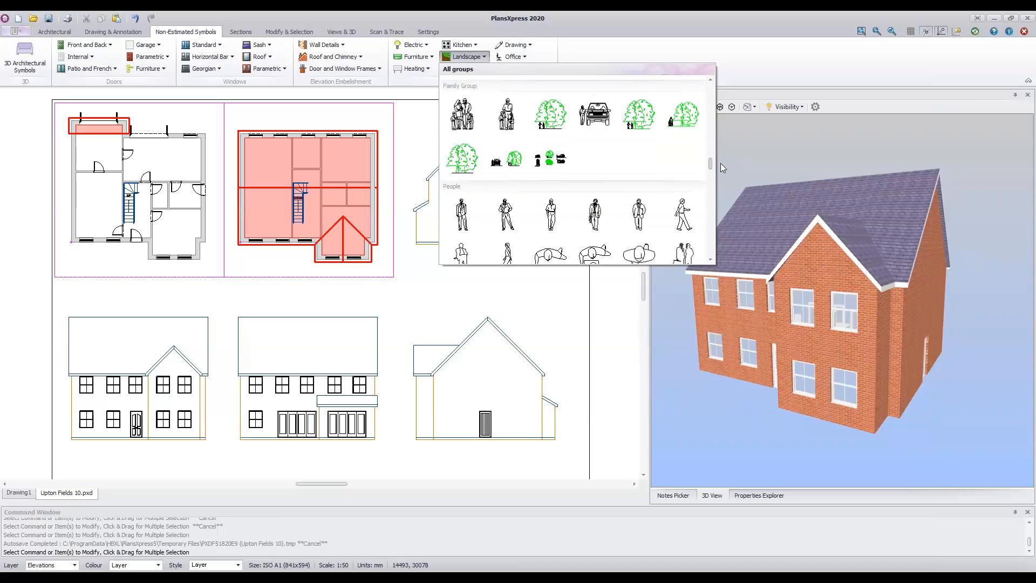
pyautogui.moveTo(721, 163); pyautogui.dragTo(708, 142)
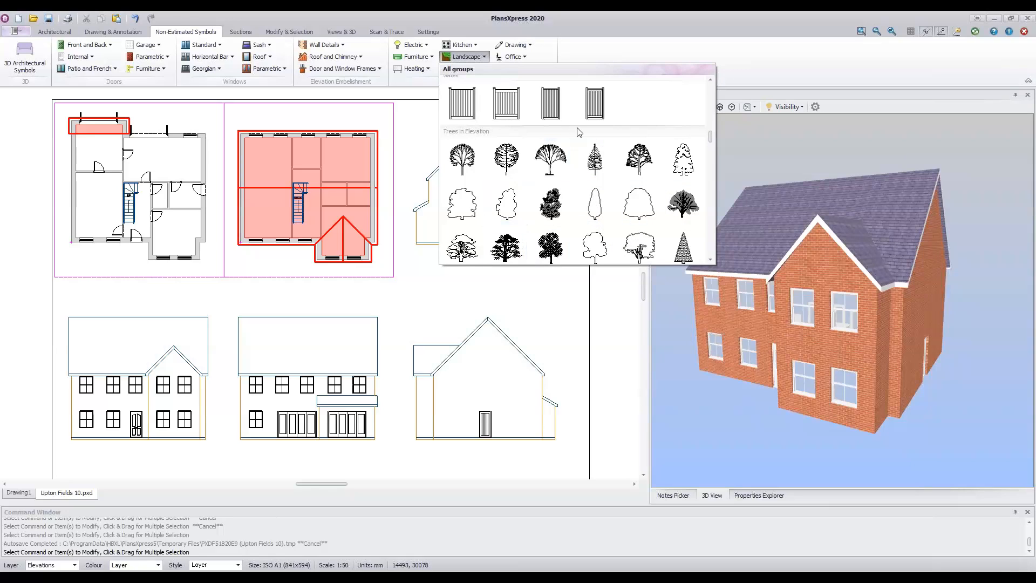
pyautogui.click(593, 162)
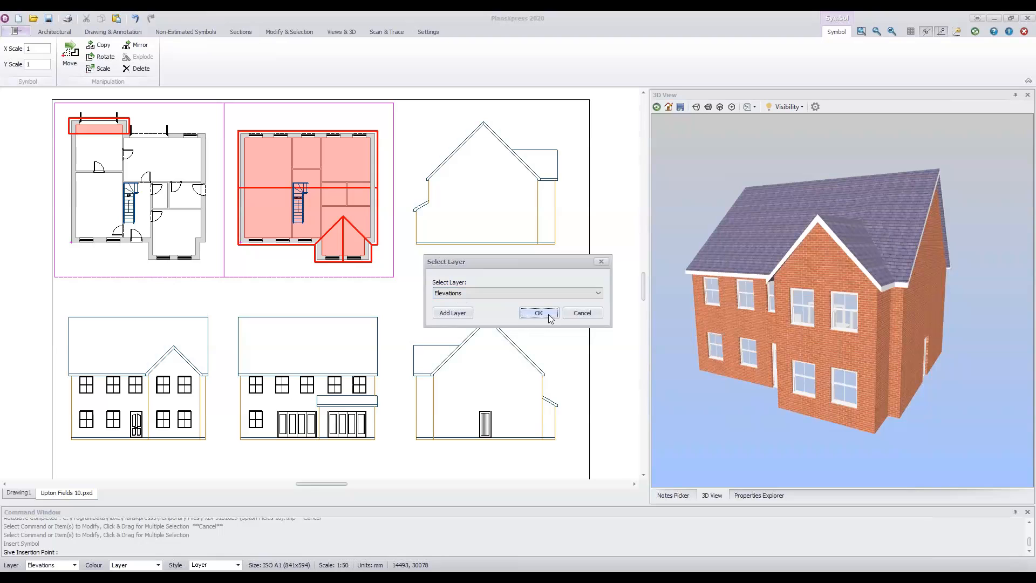
# - Assign the conifer symbol to the Landscaping layer
pyautogui.click(594, 293)
pyautogui.moveTo(597, 367); pyautogui.dragTo(598, 377)
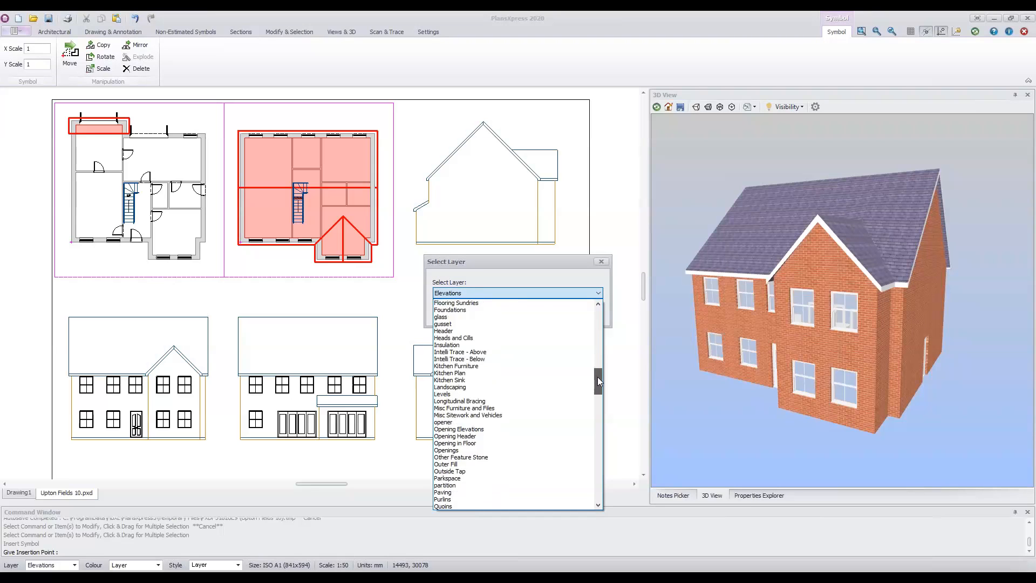
pyautogui.click(450, 387)
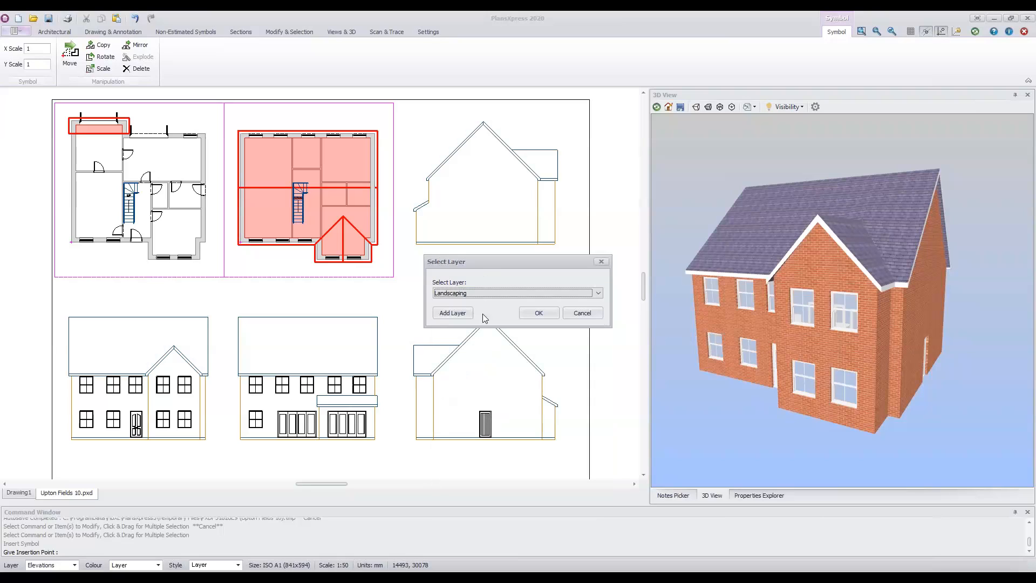
pyautogui.click(540, 314)
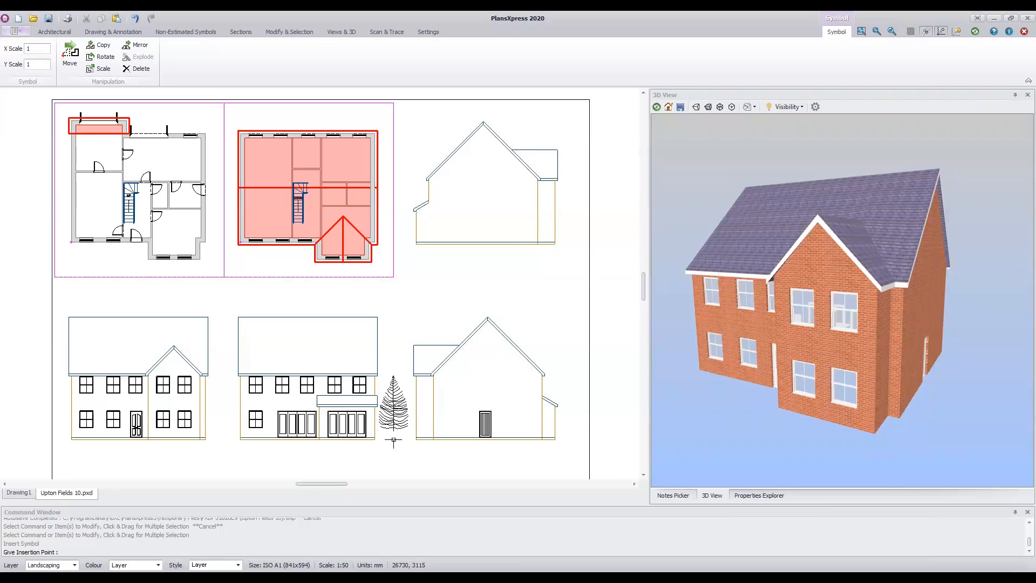
# - Set the conifer's X and Y scale to 0.8 and its colour to dark green 0.05
pyautogui.click(42, 49)
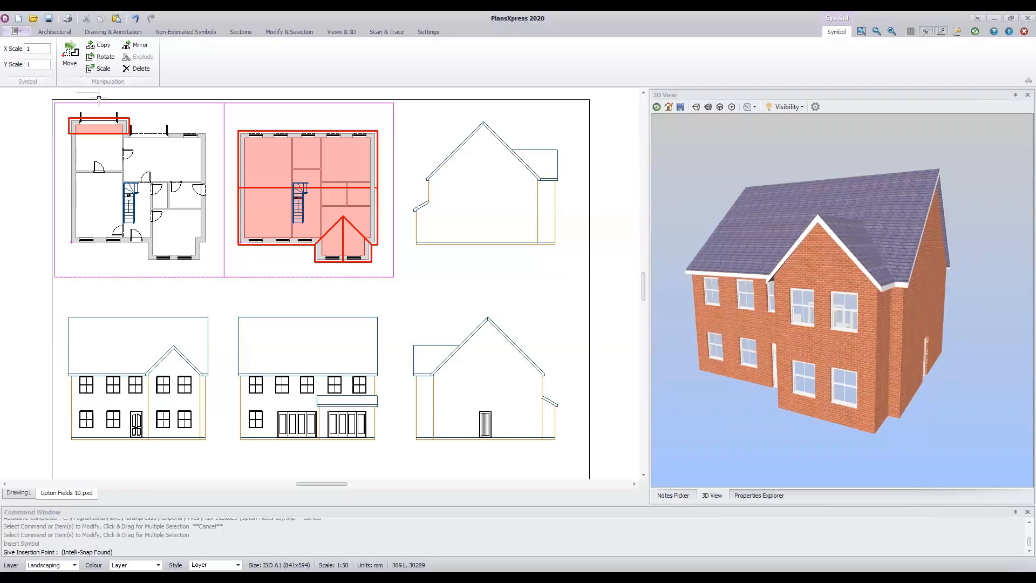
pyautogui.moveTo(39, 49); pyautogui.dragTo(23, 48)
pyautogui.write('0.8')
pyautogui.moveTo(44, 64); pyautogui.dragTo(24, 65)
pyautogui.write('0')
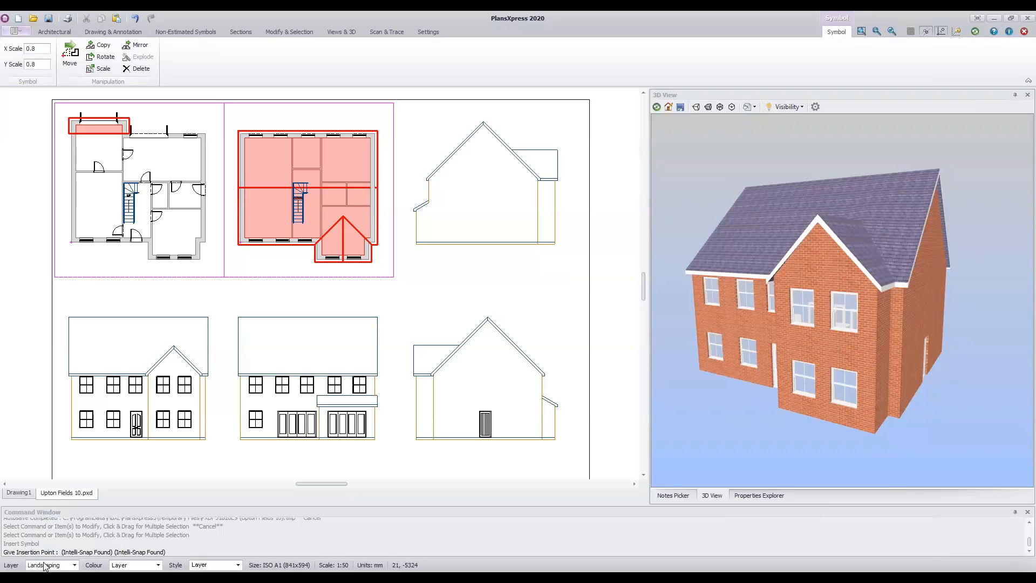
pyautogui.click(144, 567)
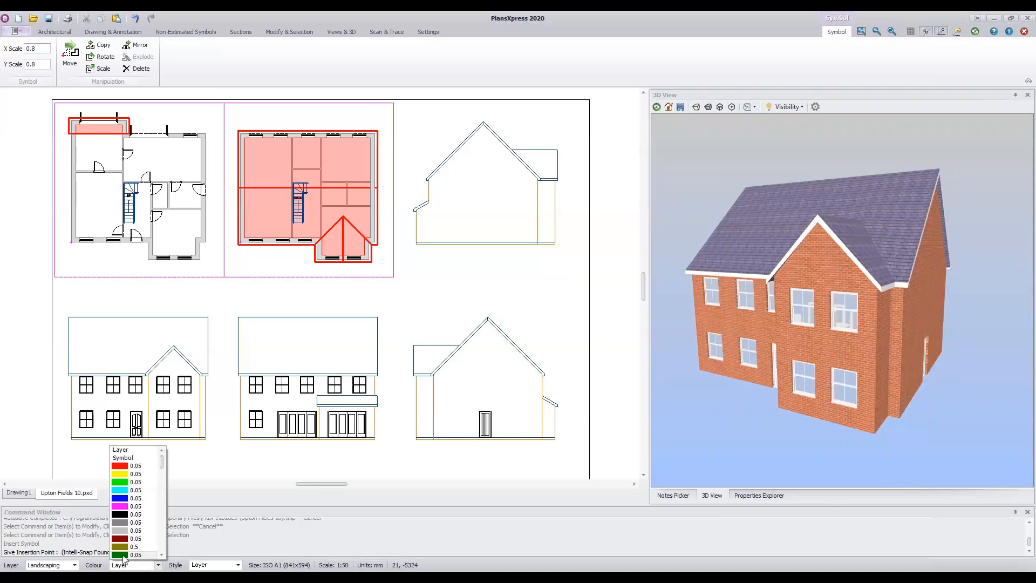
pyautogui.click(137, 555)
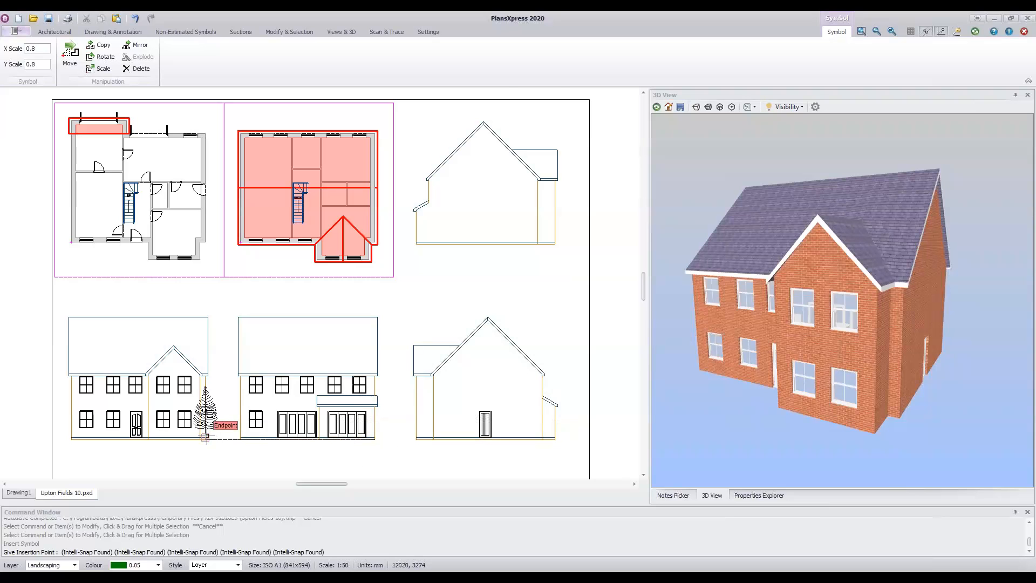
# - Place the conifer upright in the gap between the front and rear elevations, level with their ground lines, and finish the insertion
pyautogui.scroll(2, 207, 437)
pyautogui.scroll(1, 205, 439)
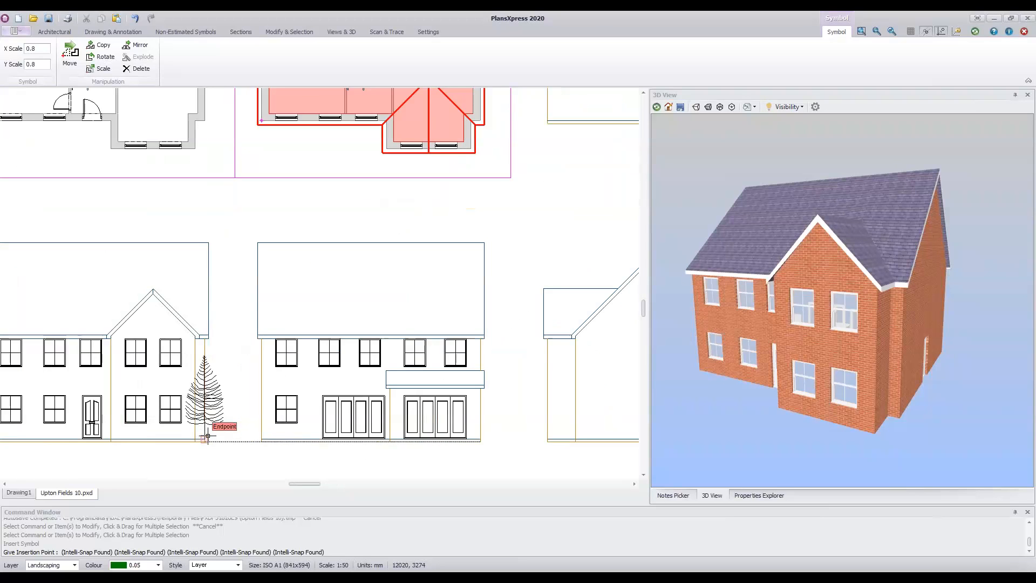
pyautogui.scroll(2, 223, 435)
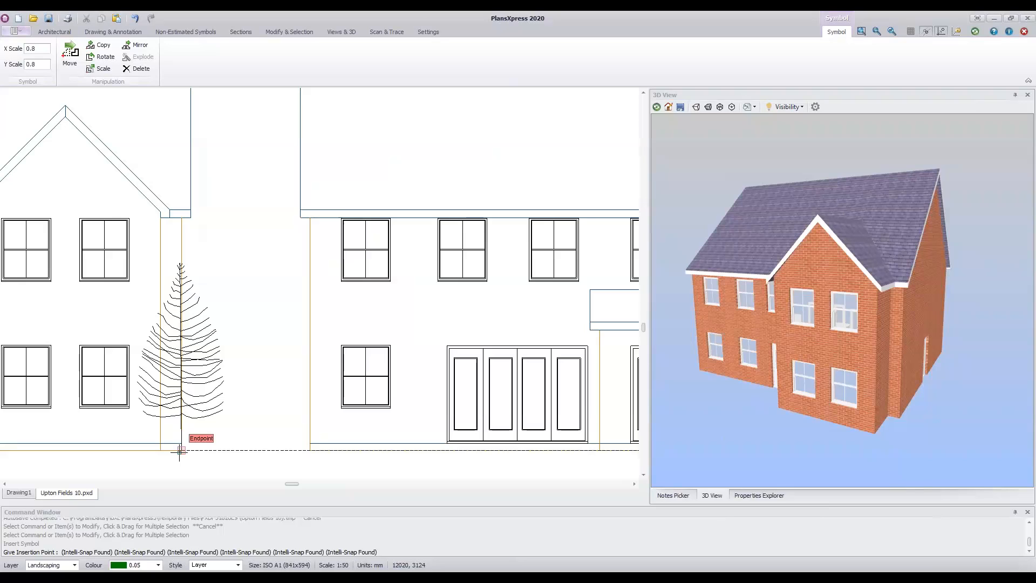
pyautogui.click(240, 450)
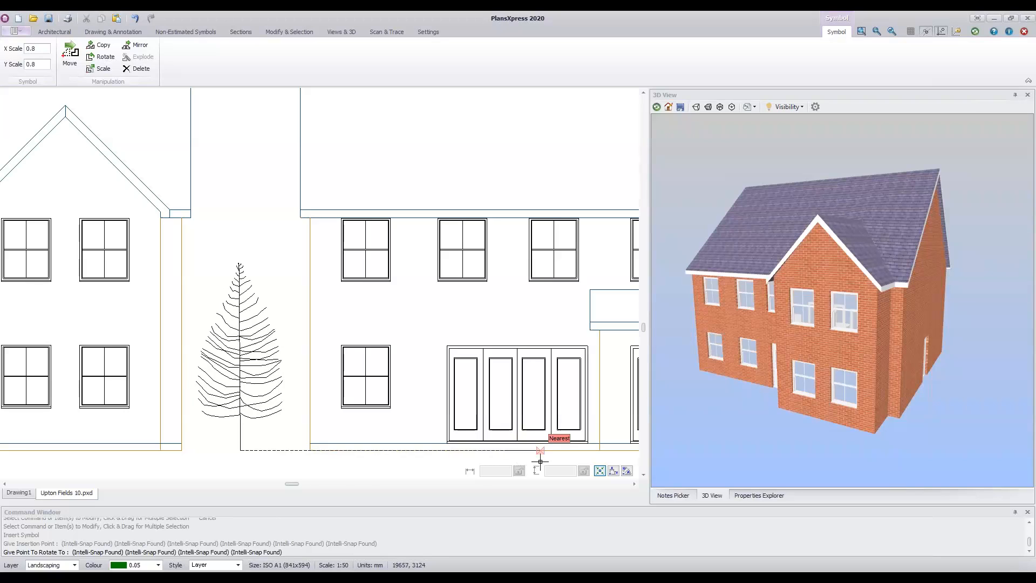
pyautogui.press('Escape')
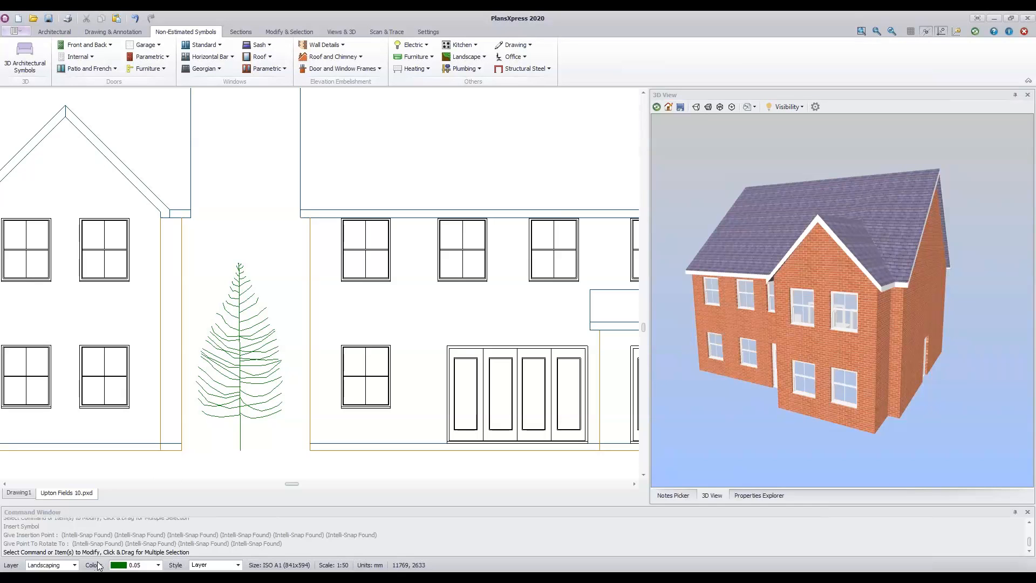
# - Stretch the right end of the front elevation's ground line to the bottom left corner of the rear elevation
pyautogui.scroll(-3, 175, 429)
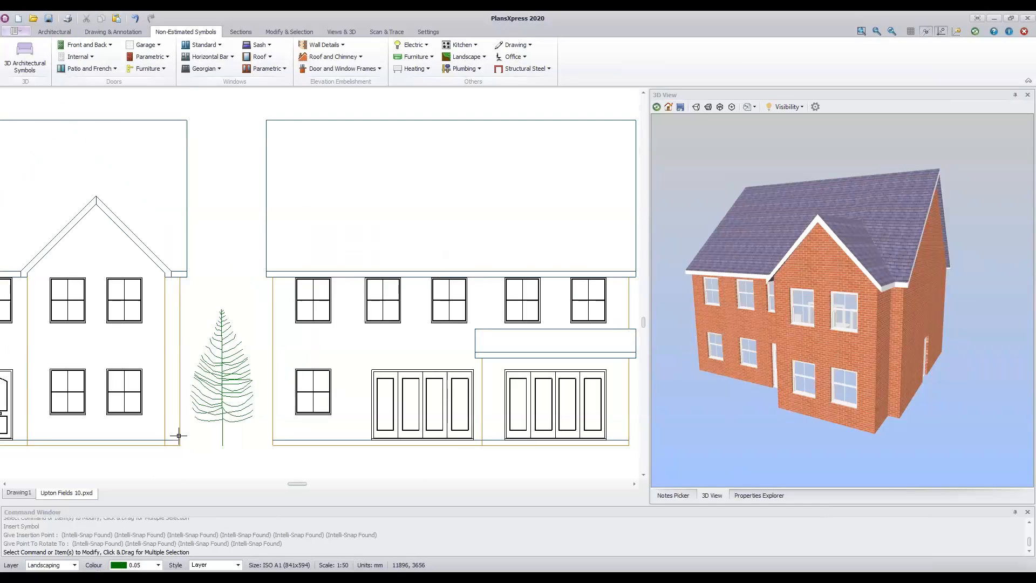
pyautogui.moveTo(200, 436); pyautogui.dragTo(292, 425, button='middle')
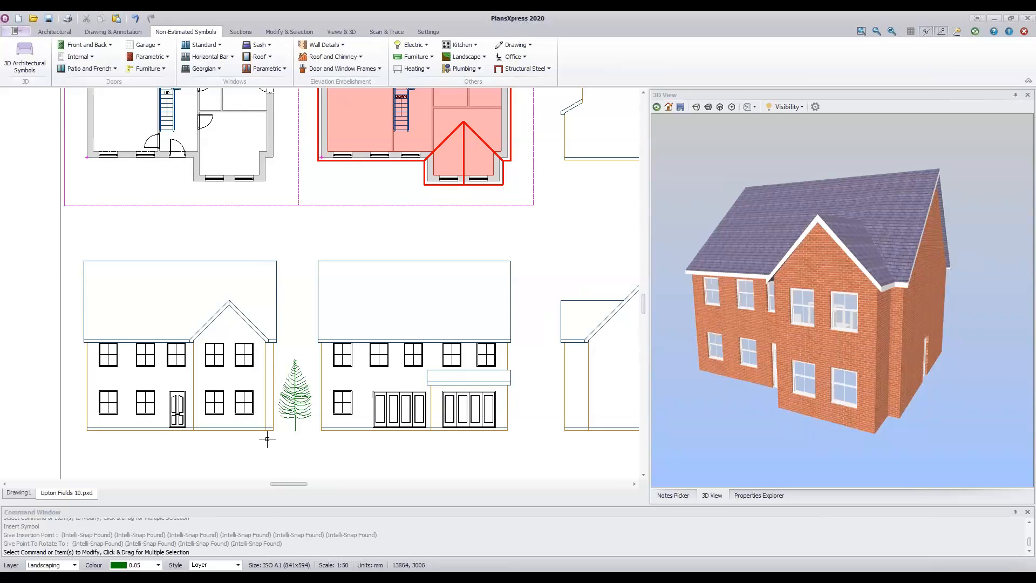
pyautogui.scroll(3, 281, 437)
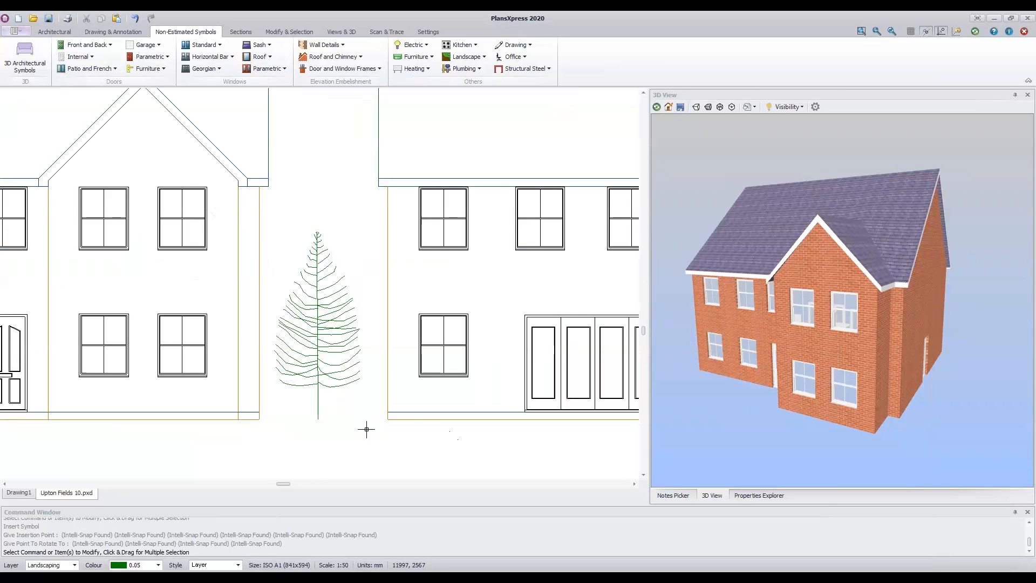
pyautogui.click(248, 419)
pyautogui.click(259, 419)
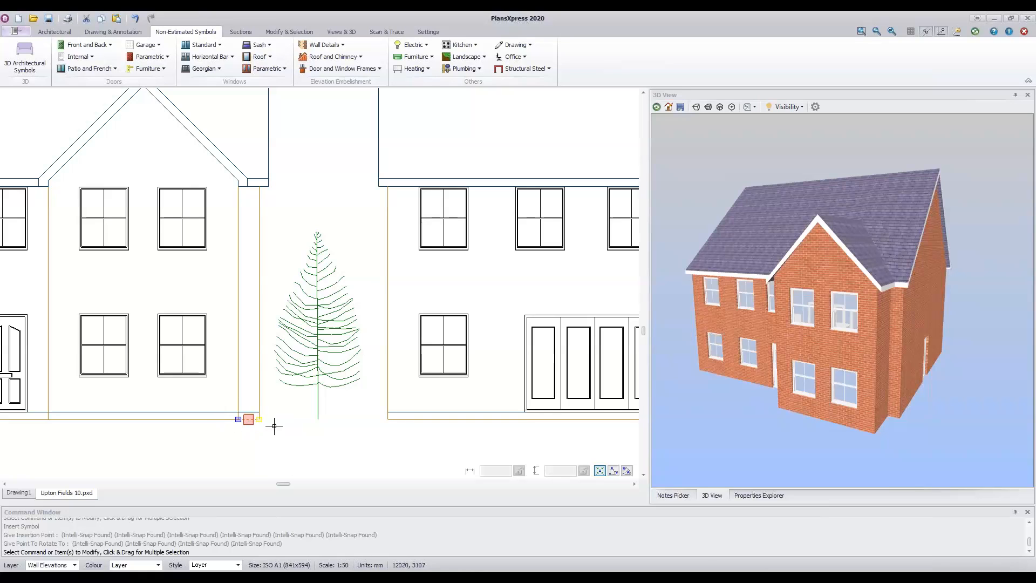
pyautogui.click(387, 419)
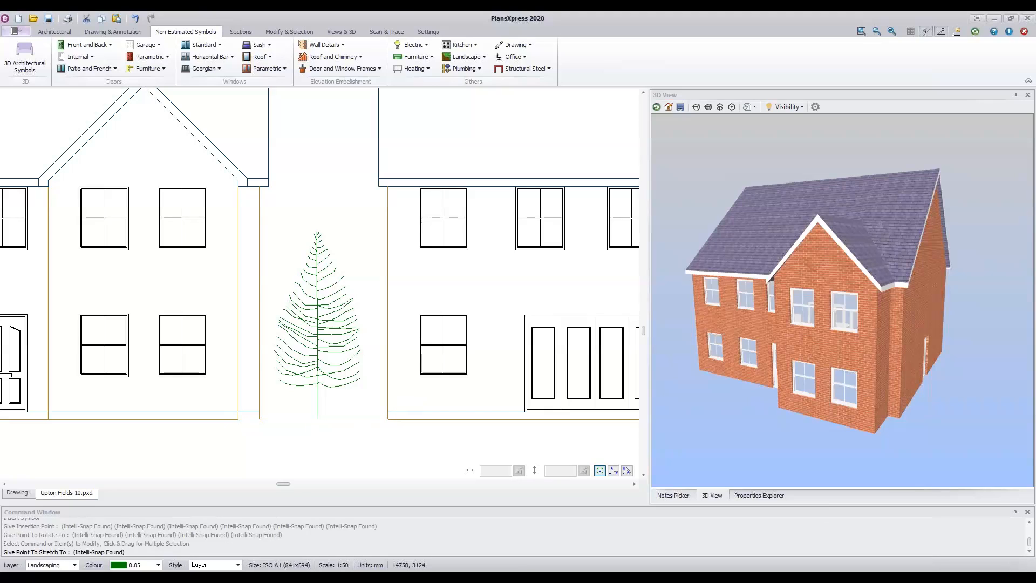
pyautogui.scroll(-3, 337, 445)
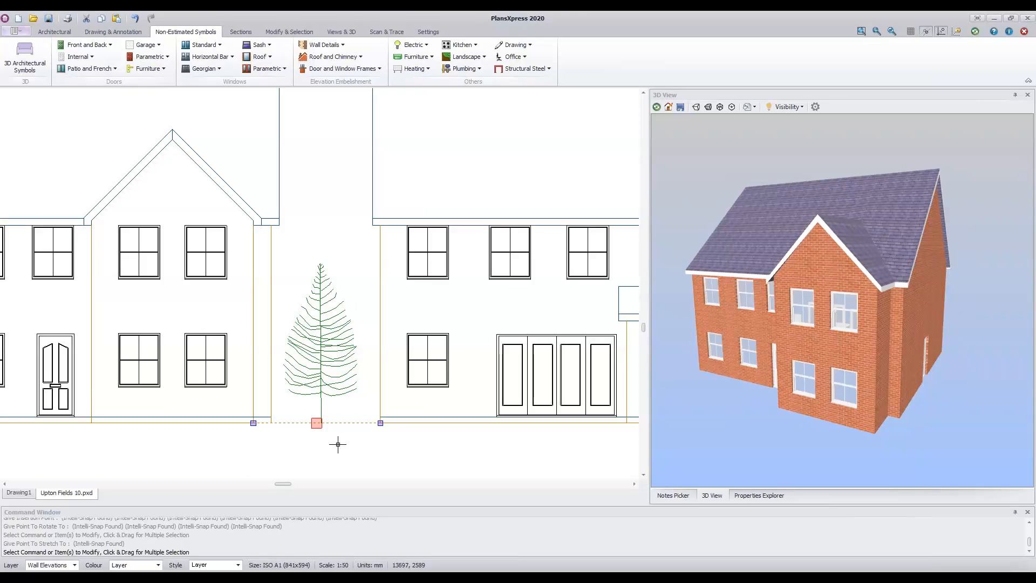
# - Stretch the left end of the front elevation's ground line outward, stopping between the house wall and the sheet border
pyautogui.scroll(-2, 337, 445)
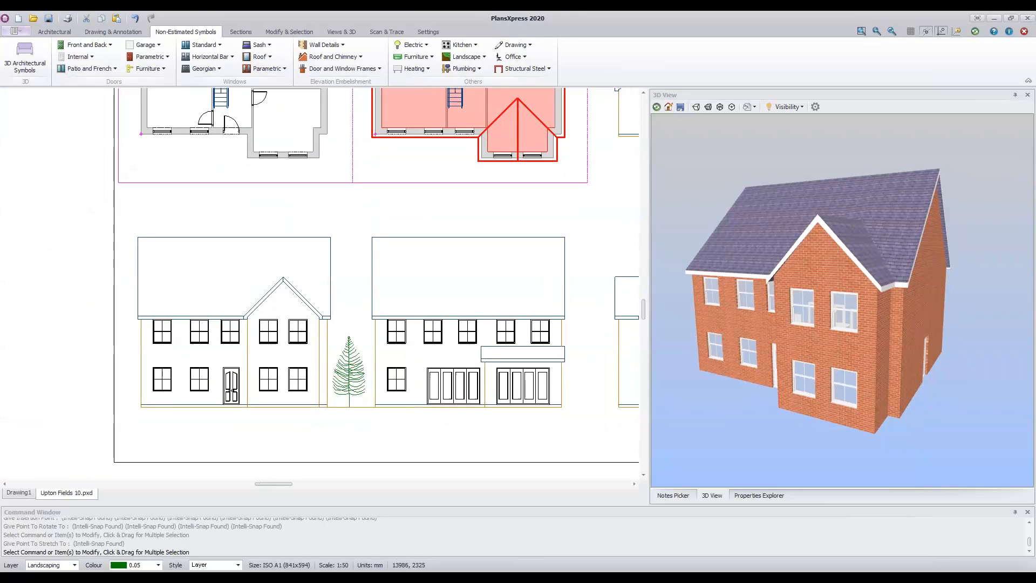
pyautogui.scroll(4, 127, 408)
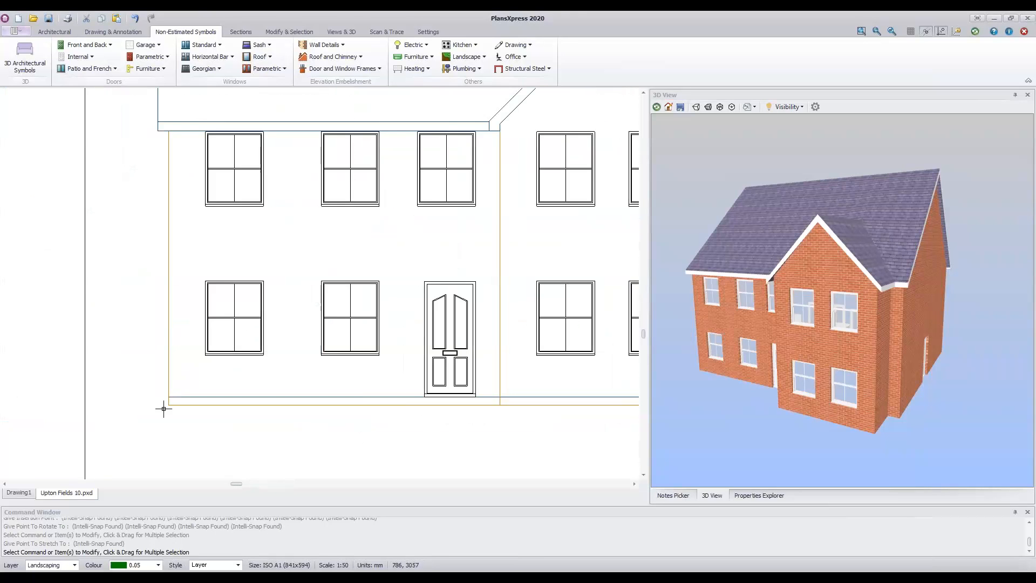
pyautogui.click(195, 405)
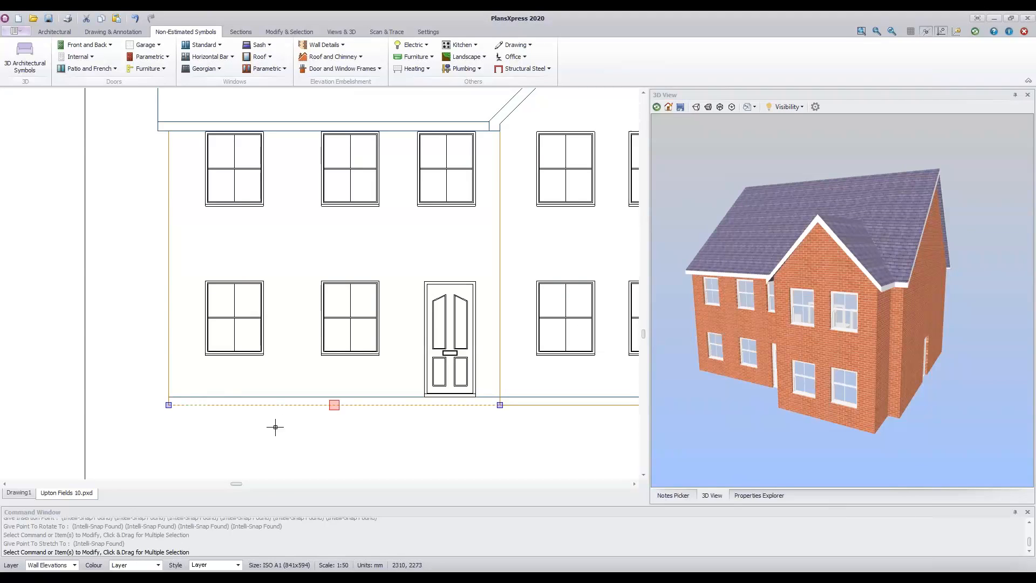
pyautogui.click(169, 405)
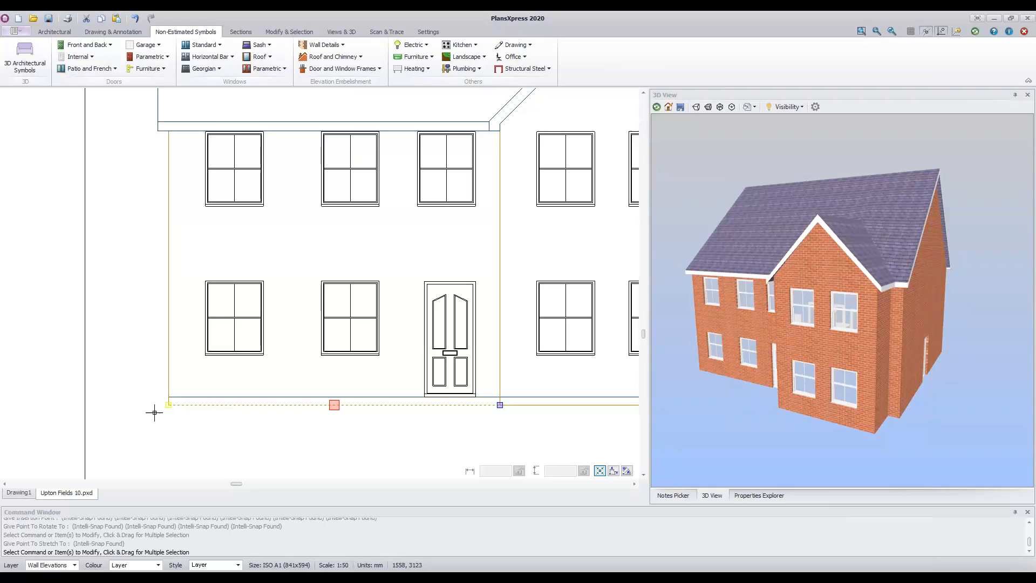
pyautogui.click(168, 404)
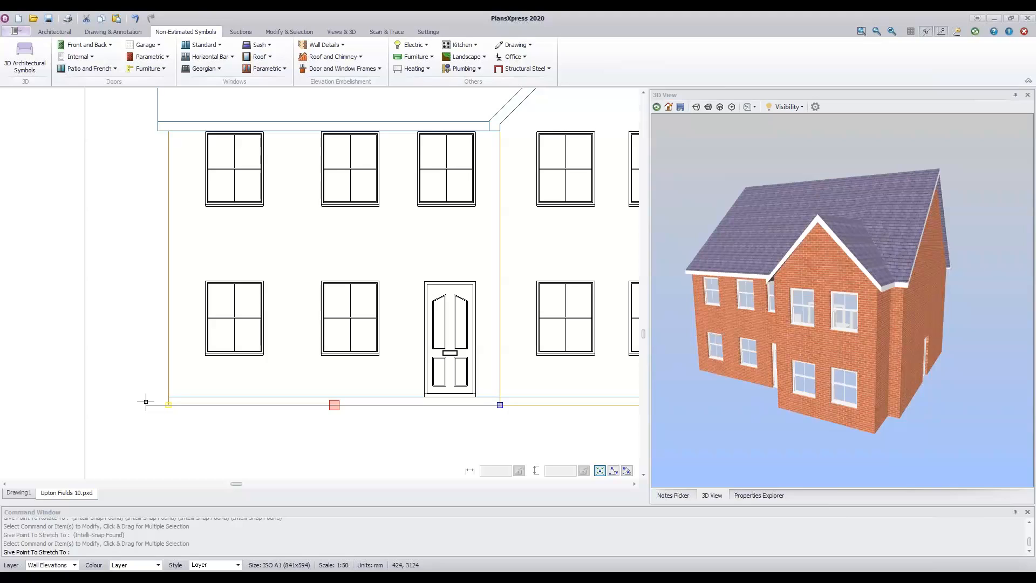
pyautogui.click(115, 402)
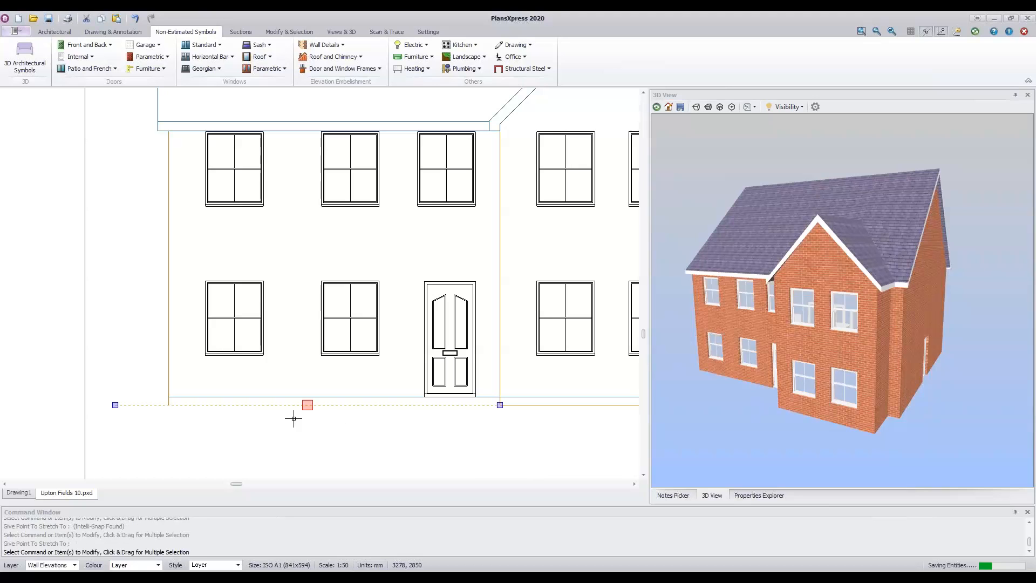
pyautogui.scroll(-4, 494, 453)
pyautogui.press('Escape')
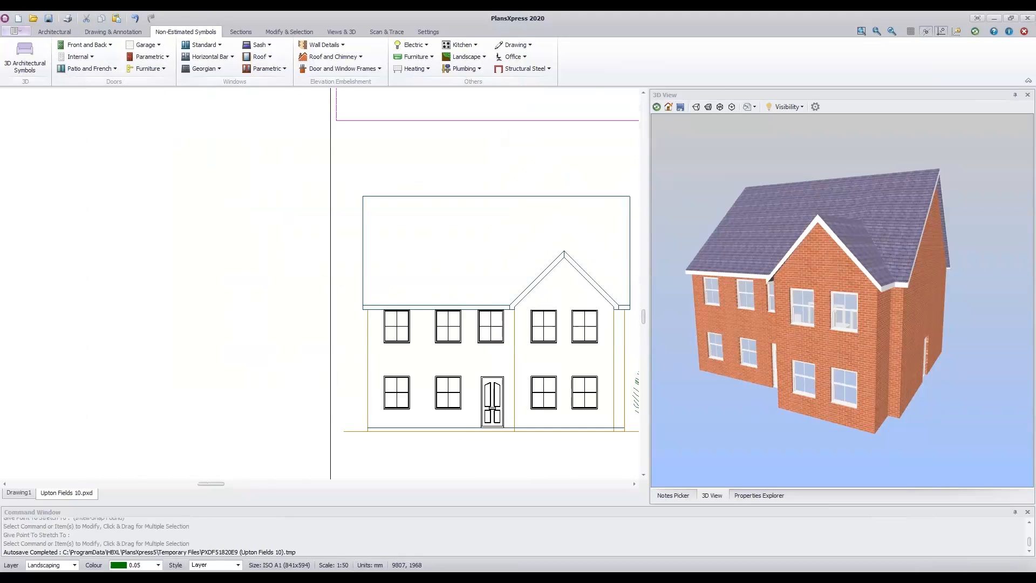
# - Stretch the right end of the rear elevation's ground line horizontally outward, stopping partway across the gap to the side elevation
pyautogui.moveTo(620, 451); pyautogui.dragTo(395, 437, button='middle')
pyautogui.moveTo(482, 440)
pyautogui.mouseDown(button='middle')
pyautogui.moveTo(490, 428)
pyautogui.moveTo(375, 439)
pyautogui.mouseUp(button='middle')
pyautogui.scroll(2, 448, 425)
pyautogui.scroll(1, 448, 425)
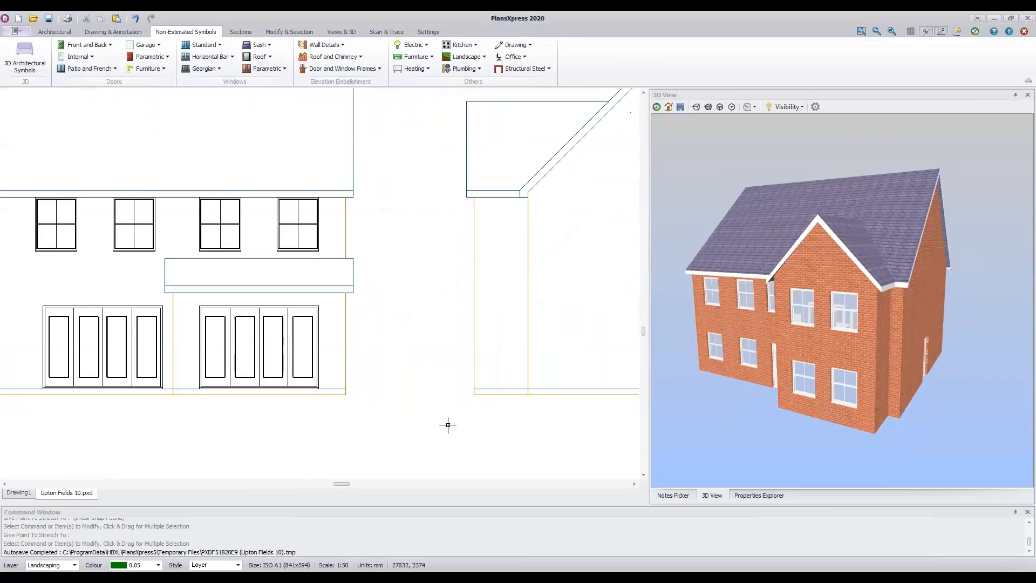
pyautogui.click(338, 393)
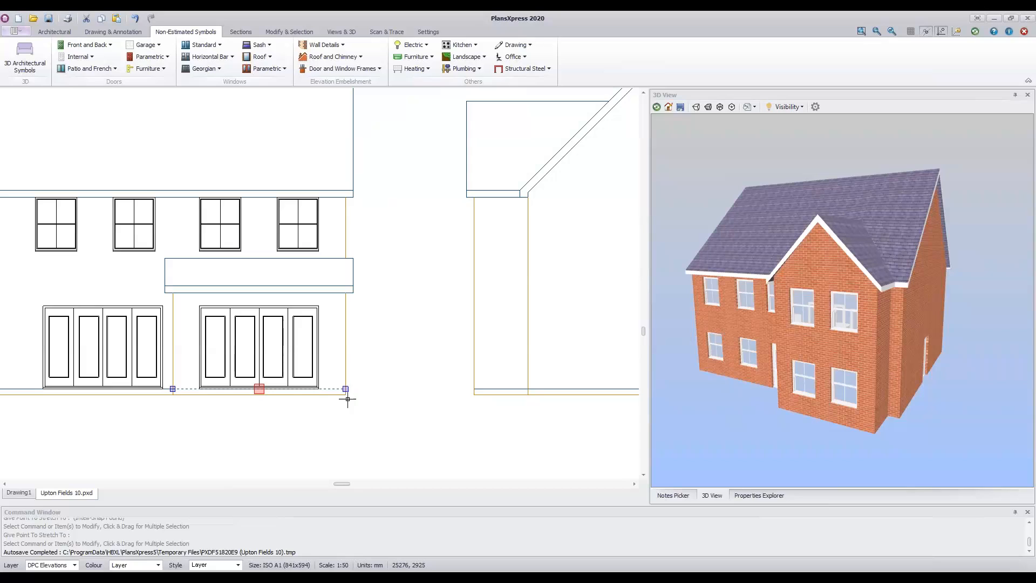
pyautogui.scroll(2, 335, 410)
pyautogui.scroll(1, 342, 378)
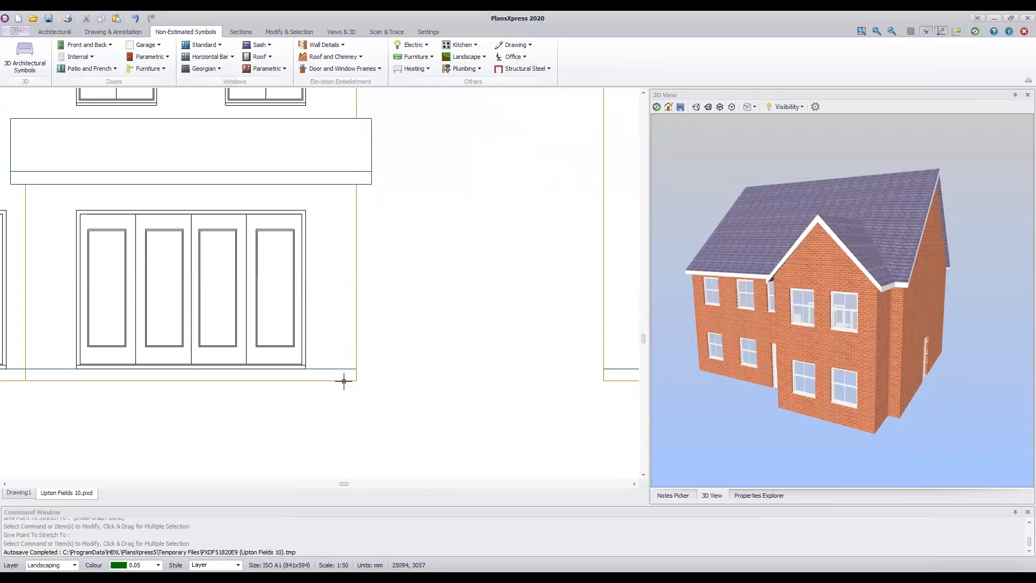
pyautogui.click(341, 381)
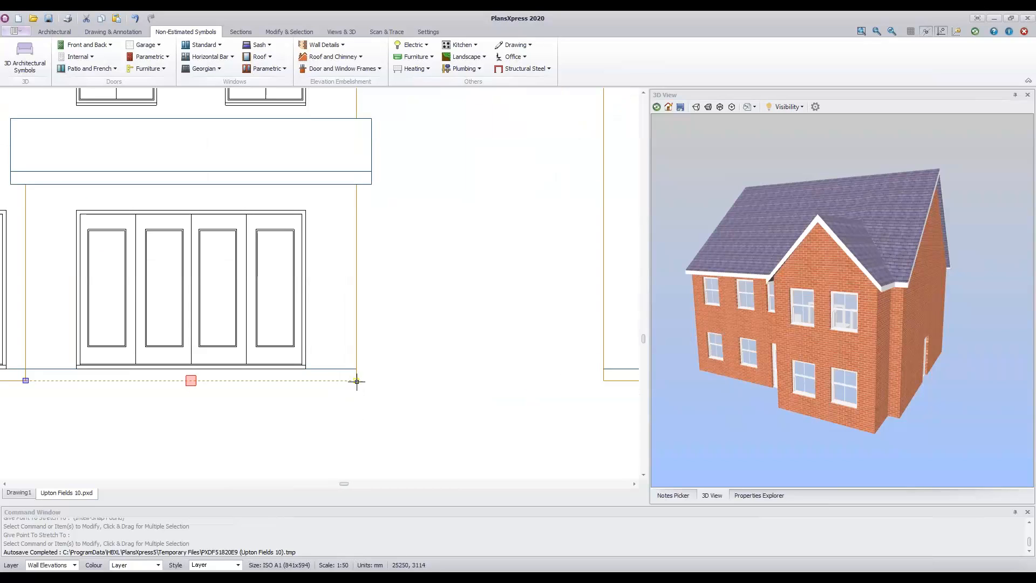
pyautogui.click(358, 381)
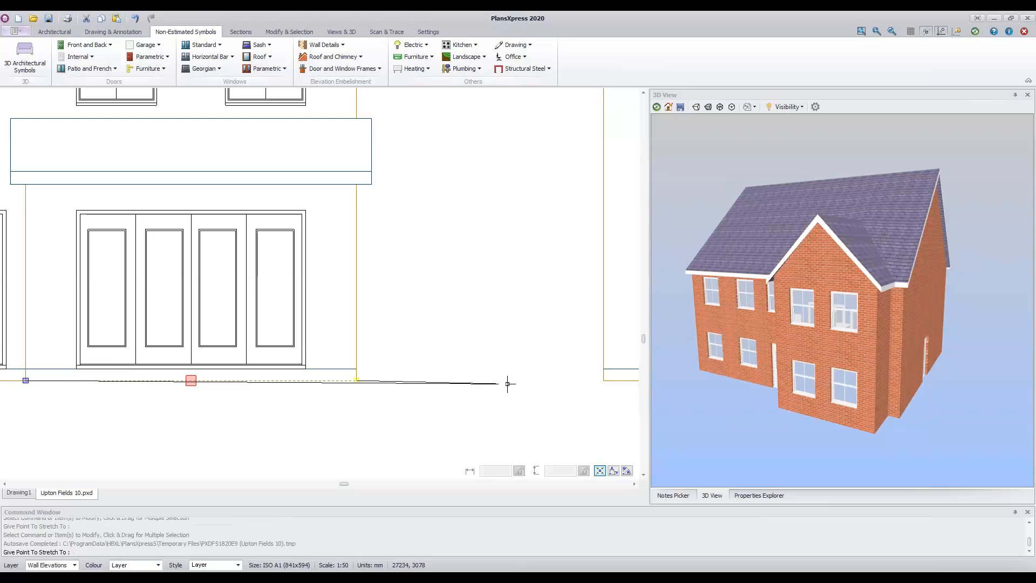
pyautogui.click(468, 381)
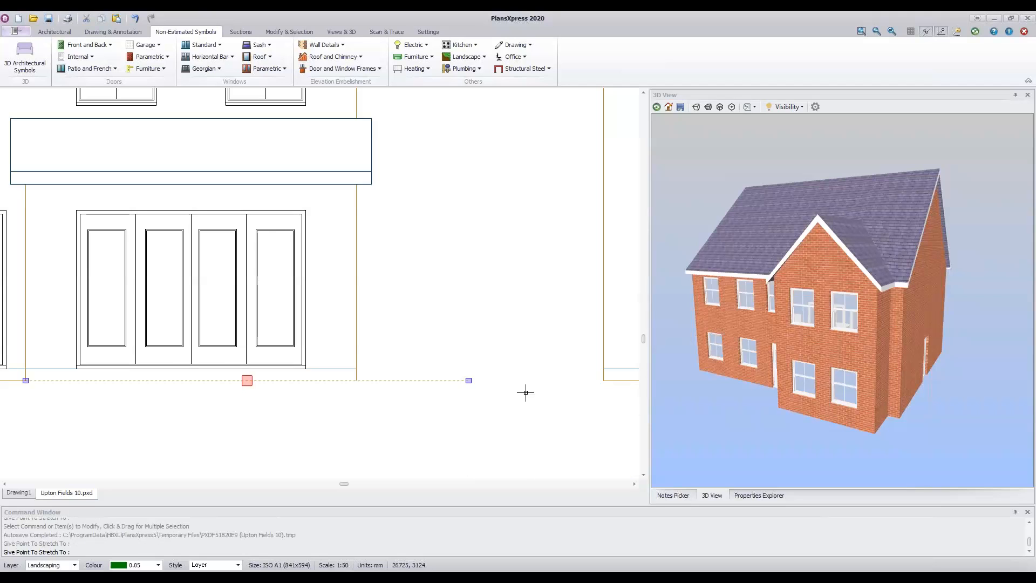
# - Start inserting the Father and Children landscape symbol from the Family Group set on the Landscaping layer
pyautogui.scroll(-3, 525, 399)
pyautogui.scroll(-4, 525, 399)
pyautogui.moveTo(525, 398)
pyautogui.mouseDown(button='middle')
pyautogui.moveTo(558, 419)
pyautogui.moveTo(484, 421)
pyautogui.mouseUp(button='middle')
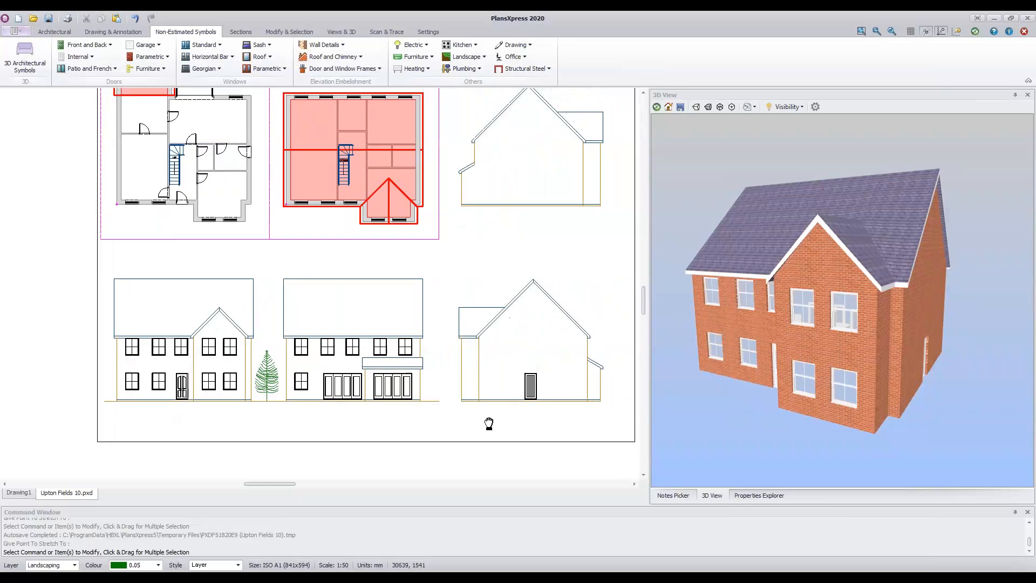
pyautogui.moveTo(557, 248); pyautogui.dragTo(531, 276, button='middle')
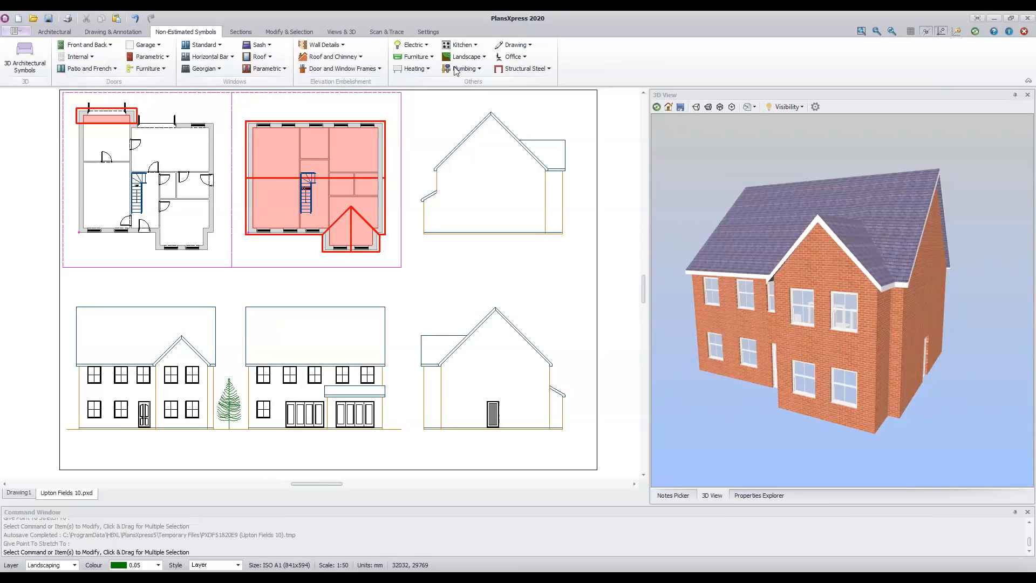
pyautogui.click(484, 56)
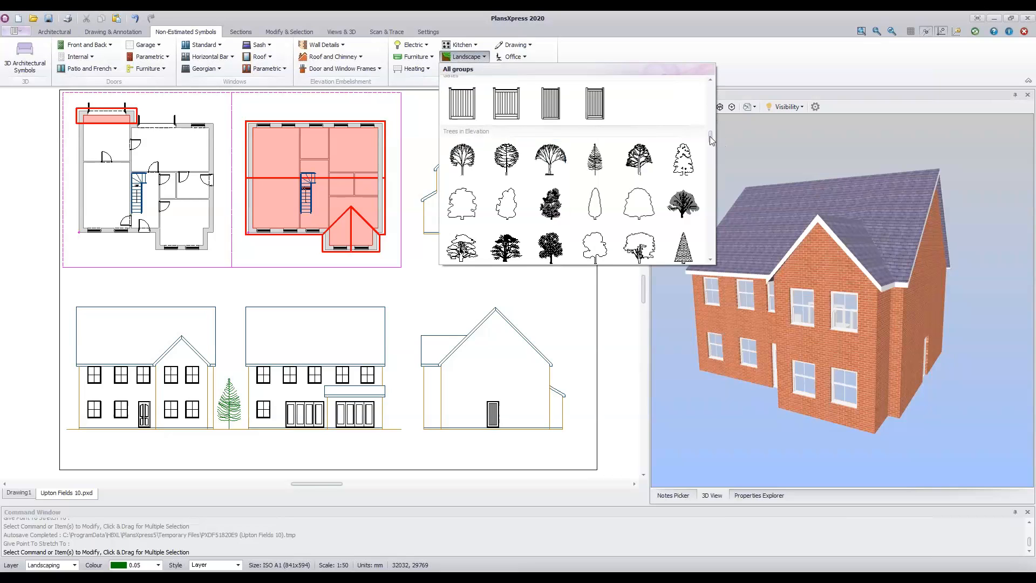
pyautogui.moveTo(710, 137); pyautogui.dragTo(717, 158)
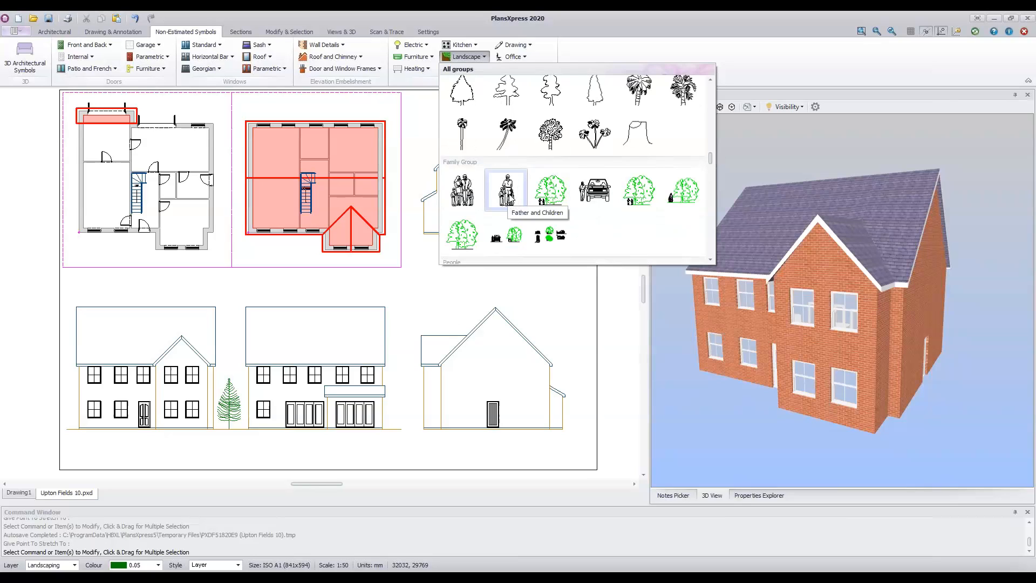
pyautogui.click(507, 199)
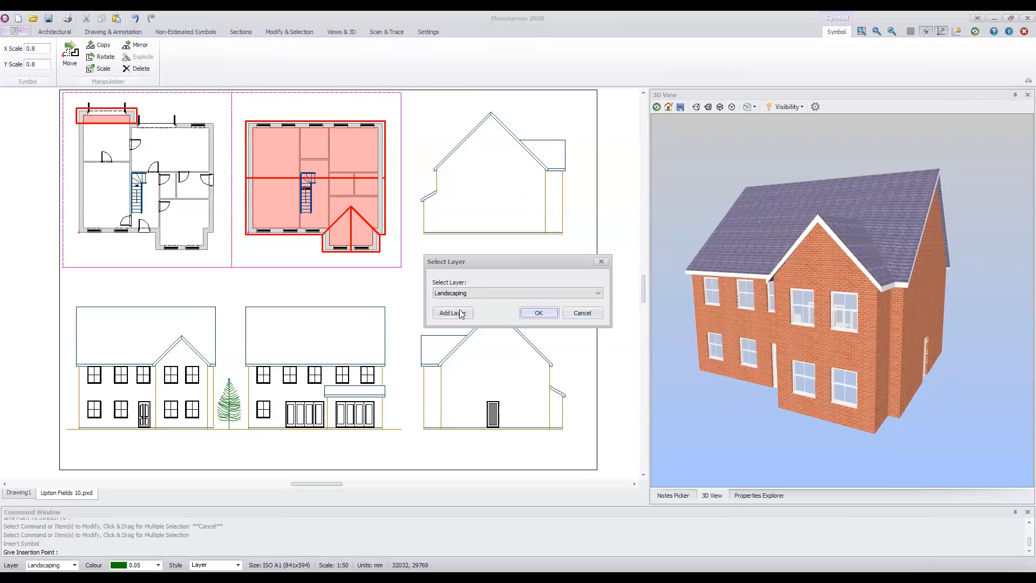
pyautogui.click(539, 314)
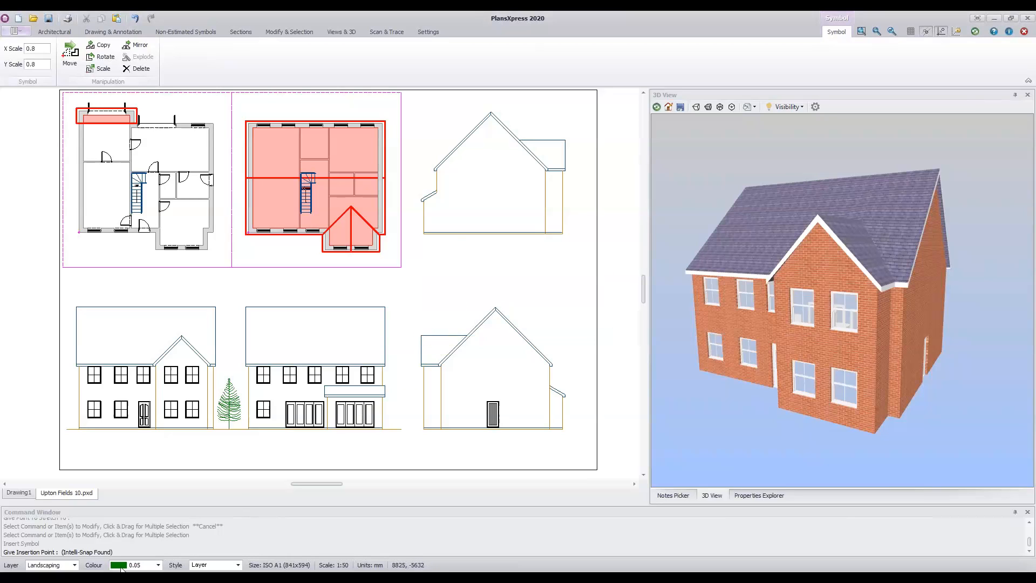
# - Set the Father and Children symbol's colour to black 0.05 and its X and Y scale to 1
pyautogui.click(159, 565)
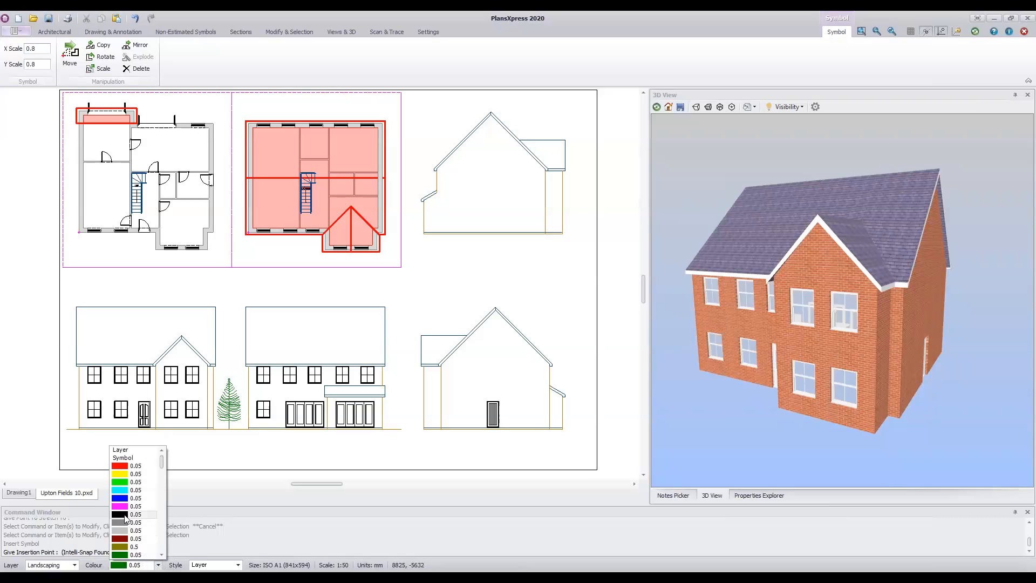
pyautogui.click(125, 514)
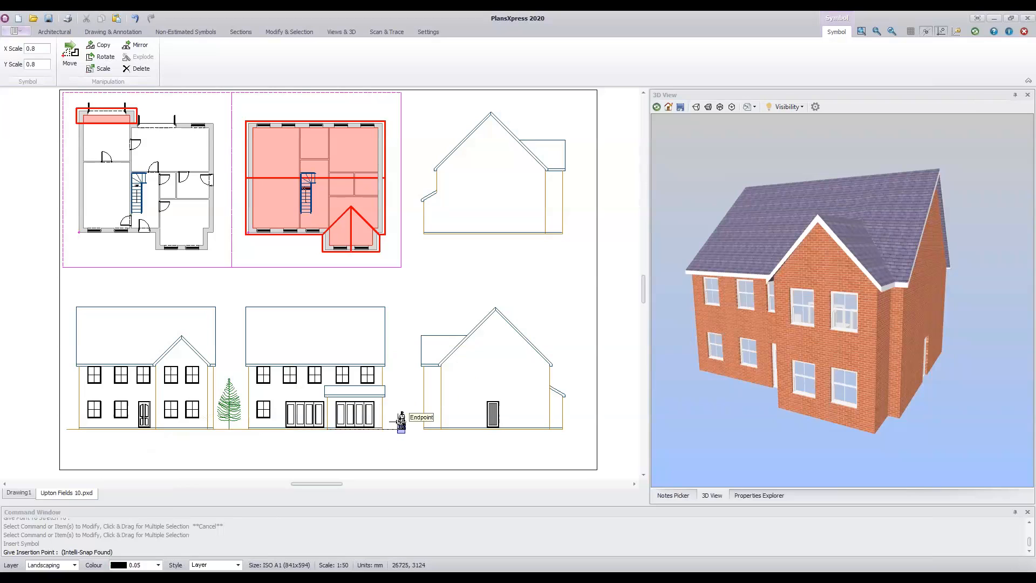
pyautogui.scroll(3, 391, 424)
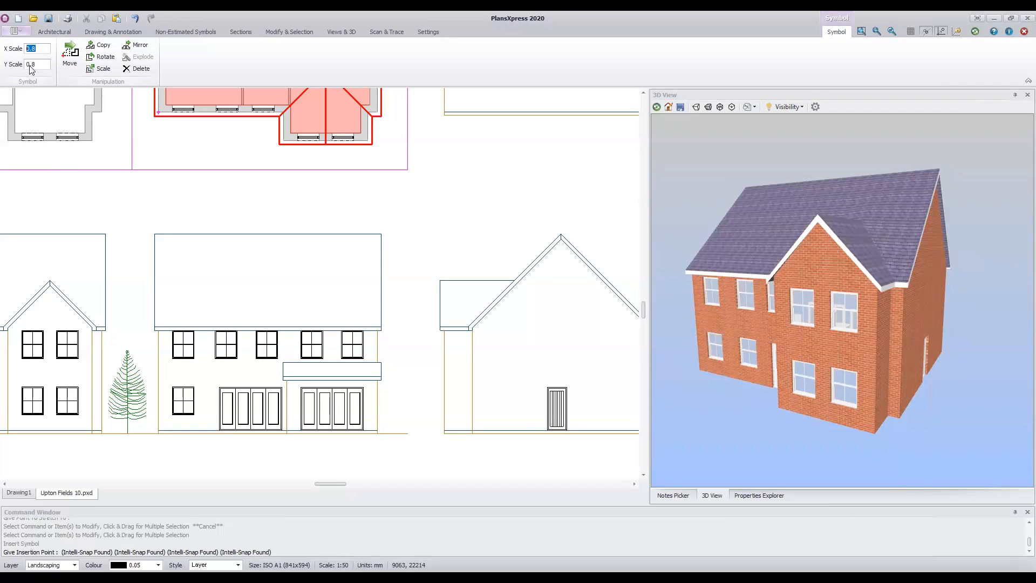
pyautogui.write('11')
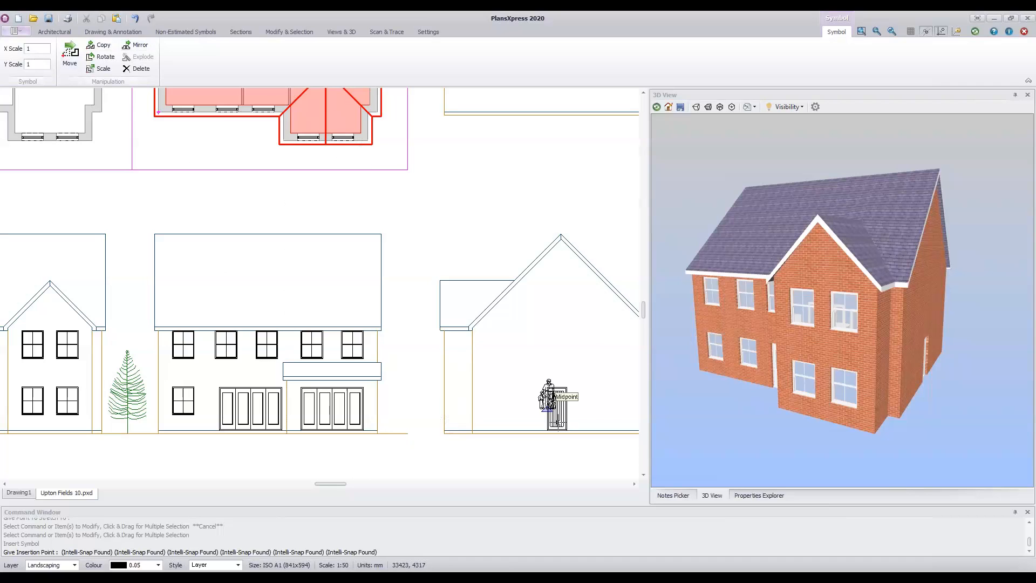
# - Place the Father and Children symbol upright on the extended ground line just right of the rear elevation
pyautogui.scroll(5, 408, 432)
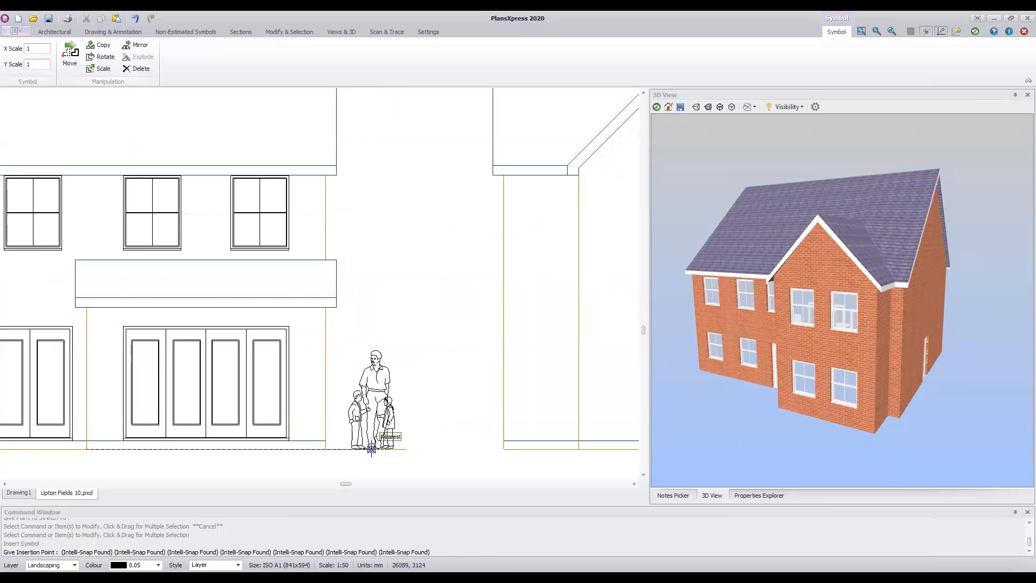
pyautogui.click(371, 448)
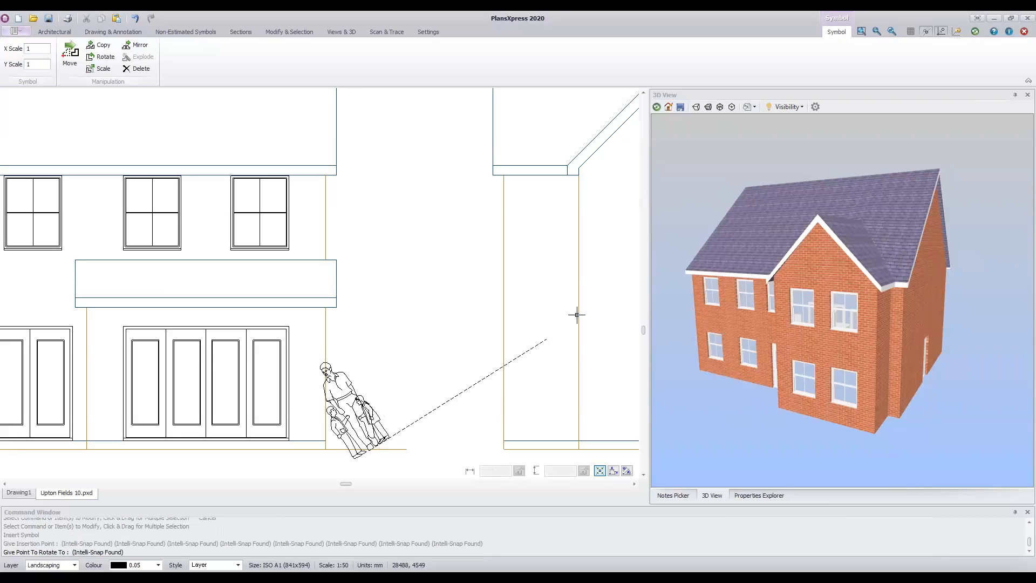
pyautogui.click(446, 448)
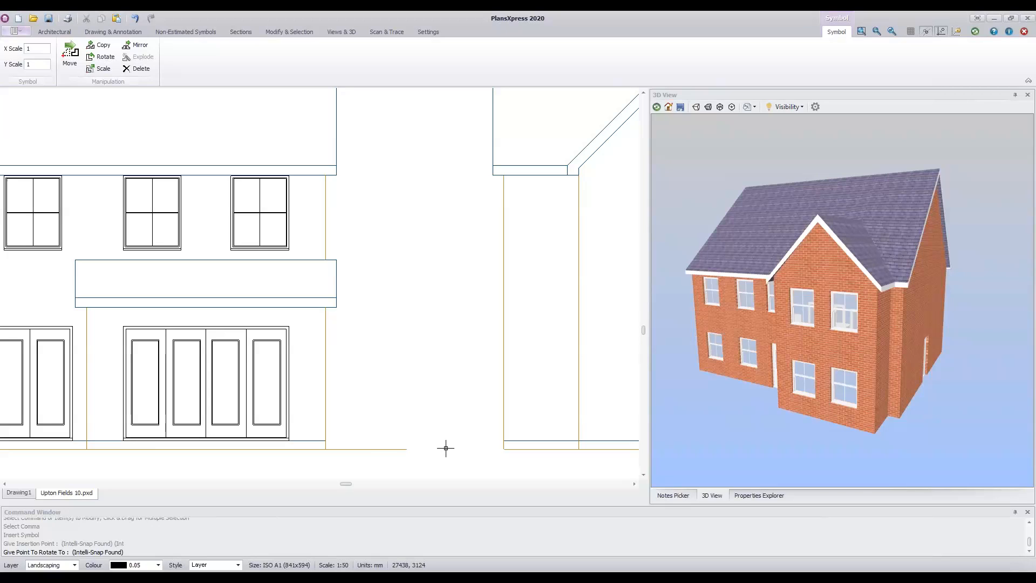
pyautogui.scroll(-1, 446, 448)
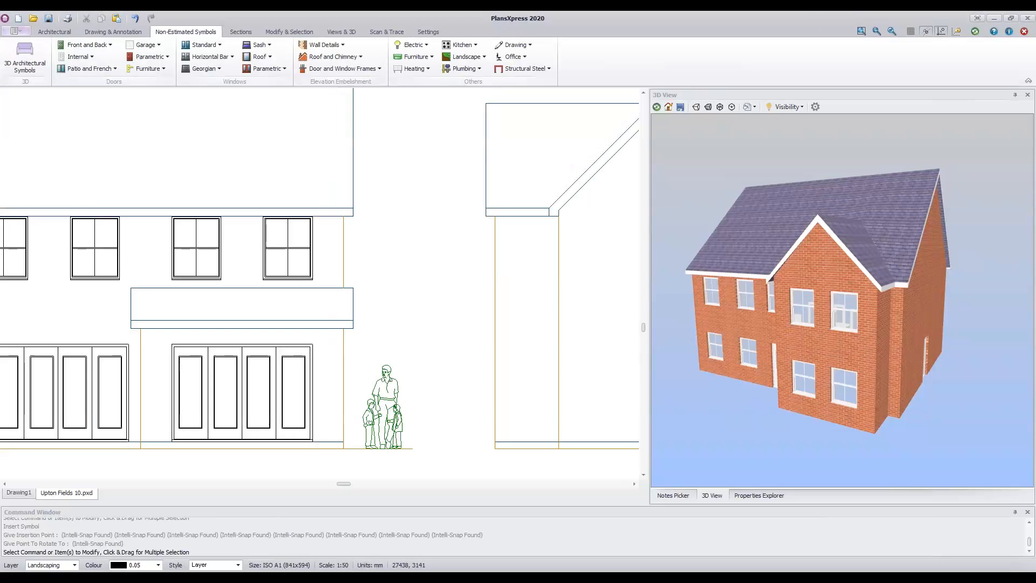
# - Try to recolour the placed Father and Children symbol to grey 0.05, applying the colour to the selection
pyautogui.click(423, 422)
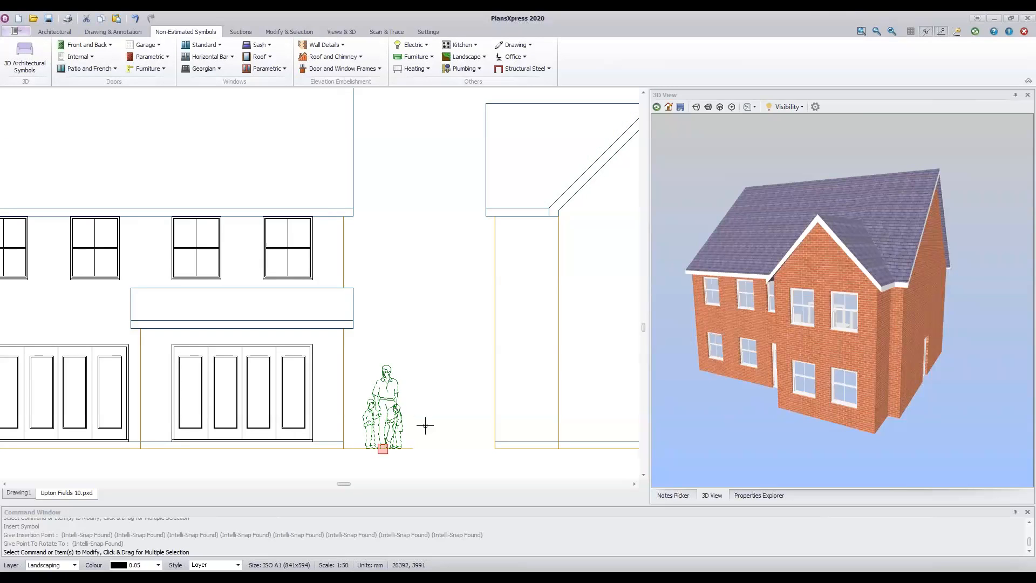
pyautogui.scroll(-2, 424, 424)
pyautogui.click(425, 362)
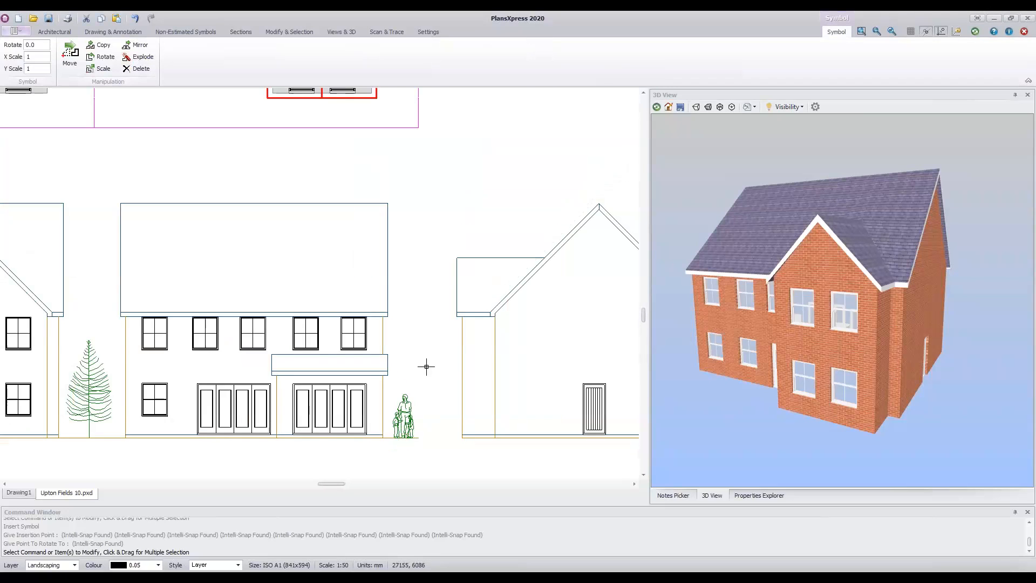
pyautogui.scroll(-1, 424, 369)
pyautogui.moveTo(424, 369); pyautogui.dragTo(452, 339, button='middle')
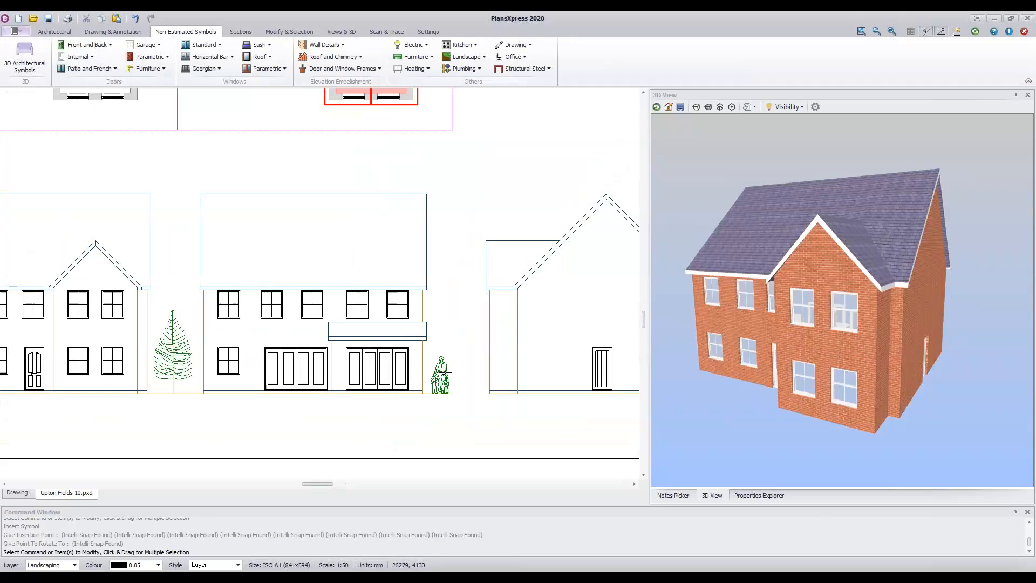
pyautogui.click(453, 373)
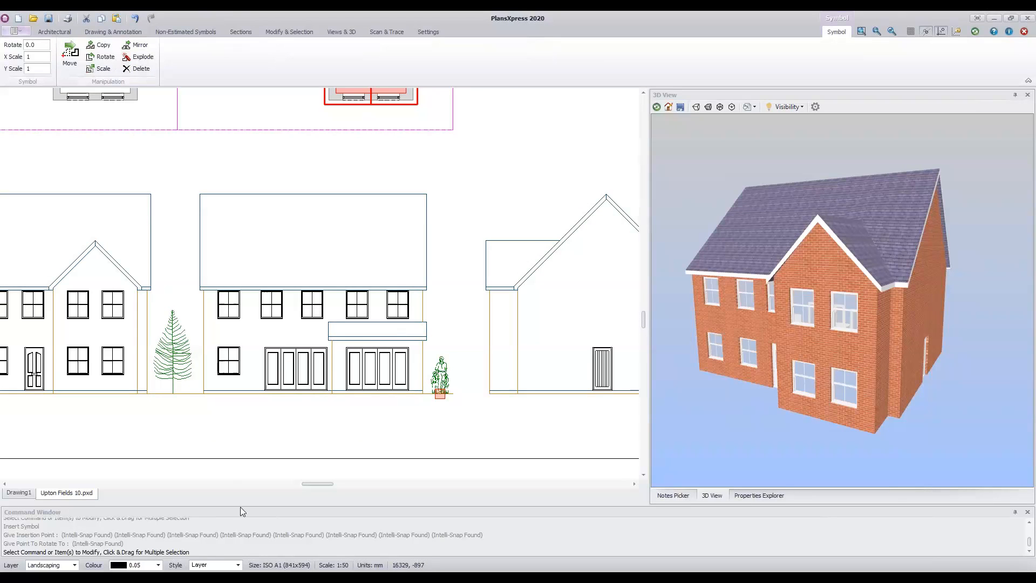
pyautogui.click(158, 565)
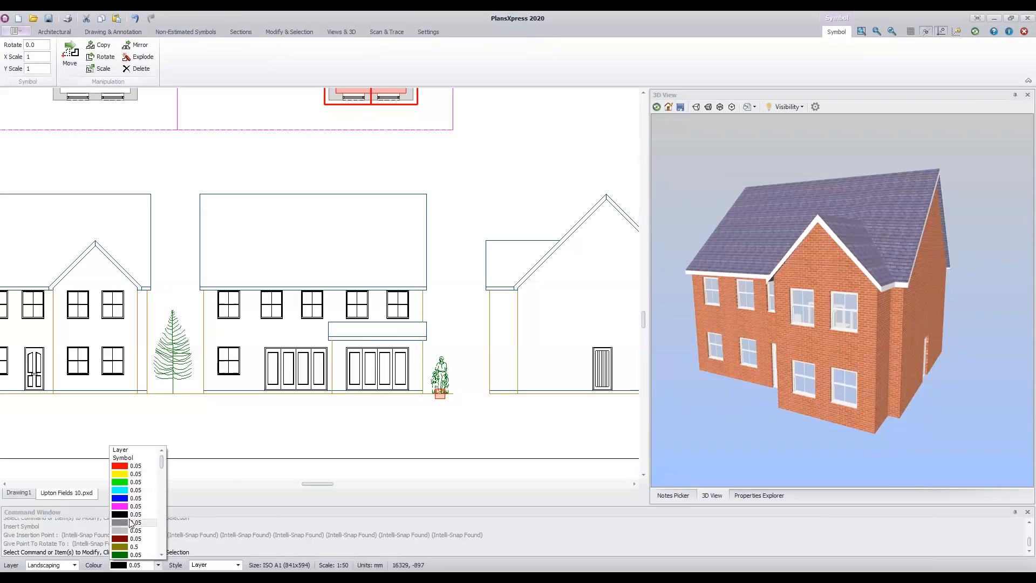
pyautogui.click(127, 522)
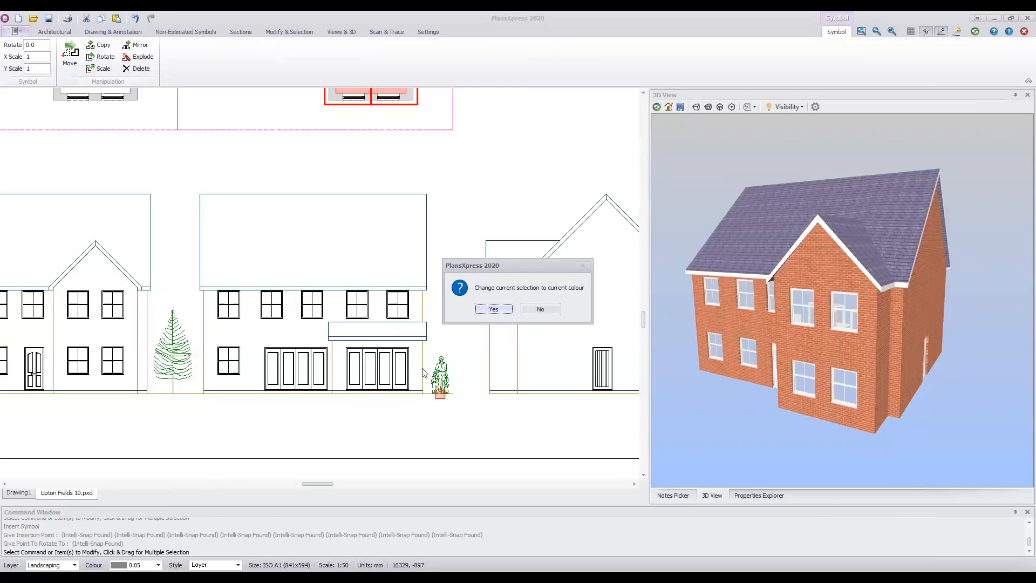
pyautogui.click(499, 310)
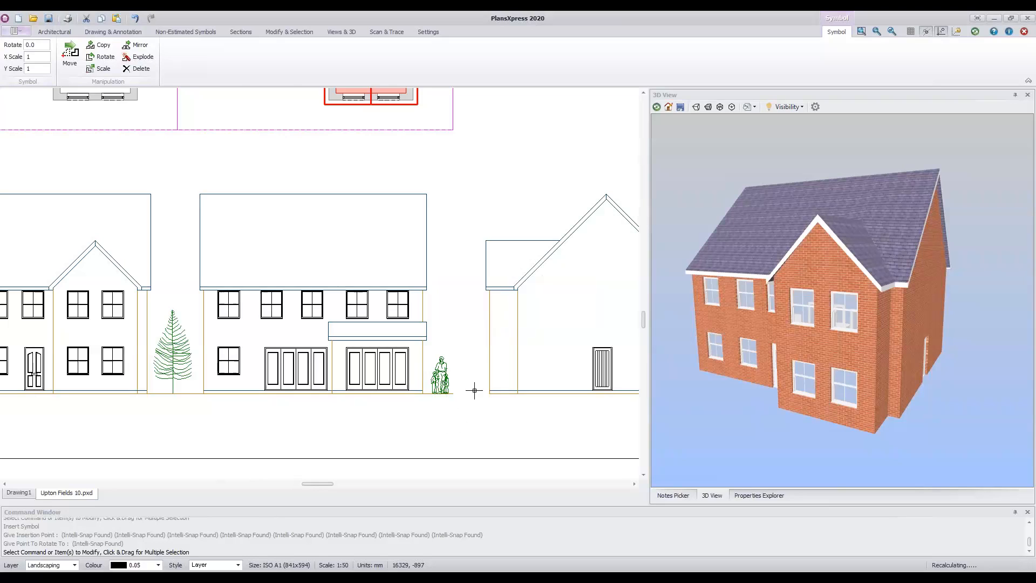
pyautogui.click(457, 381)
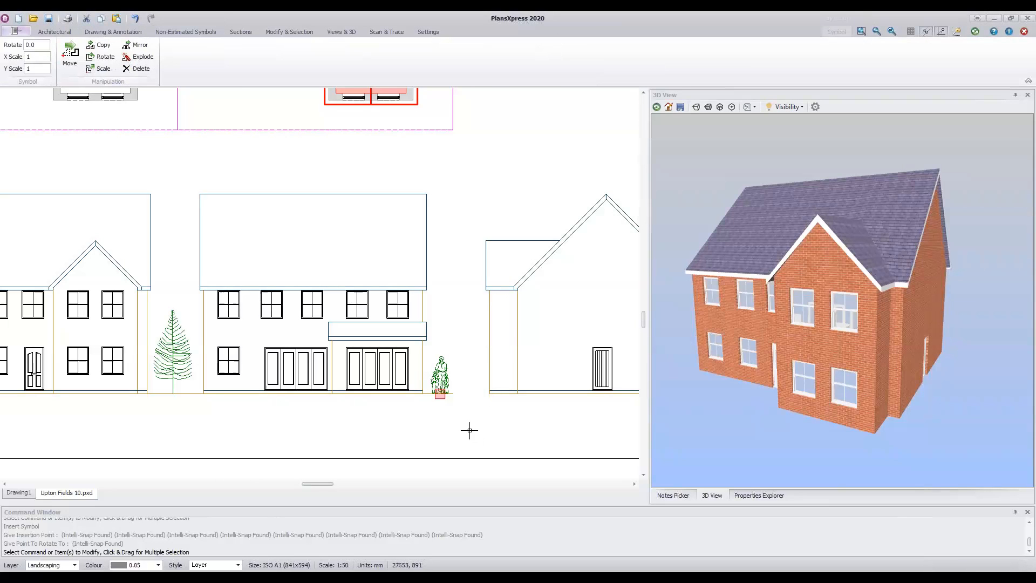
# - Move the selected Father and Children symbol to the Untitled layer
pyautogui.click(159, 565)
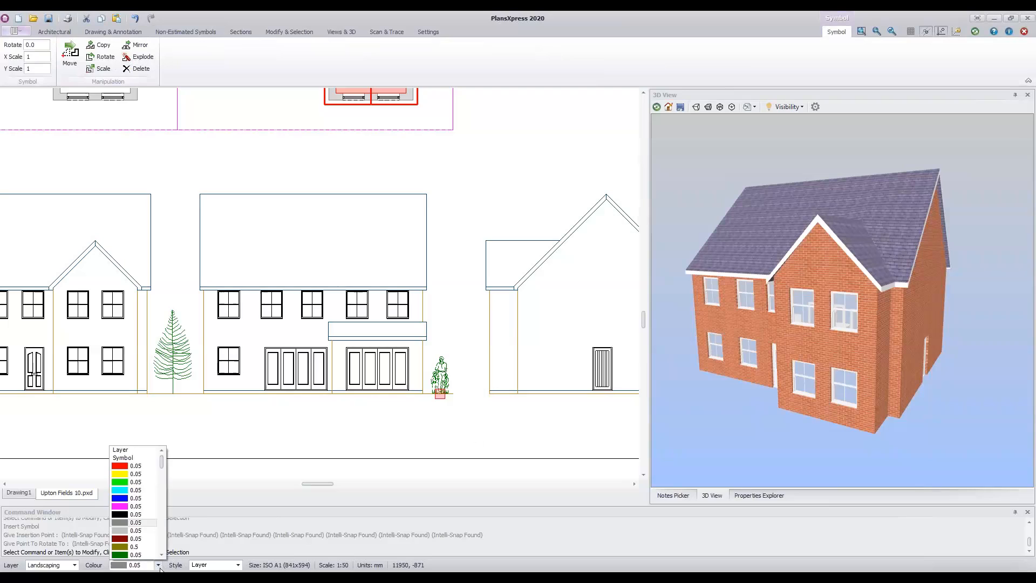
pyautogui.click(244, 439)
pyautogui.click(74, 565)
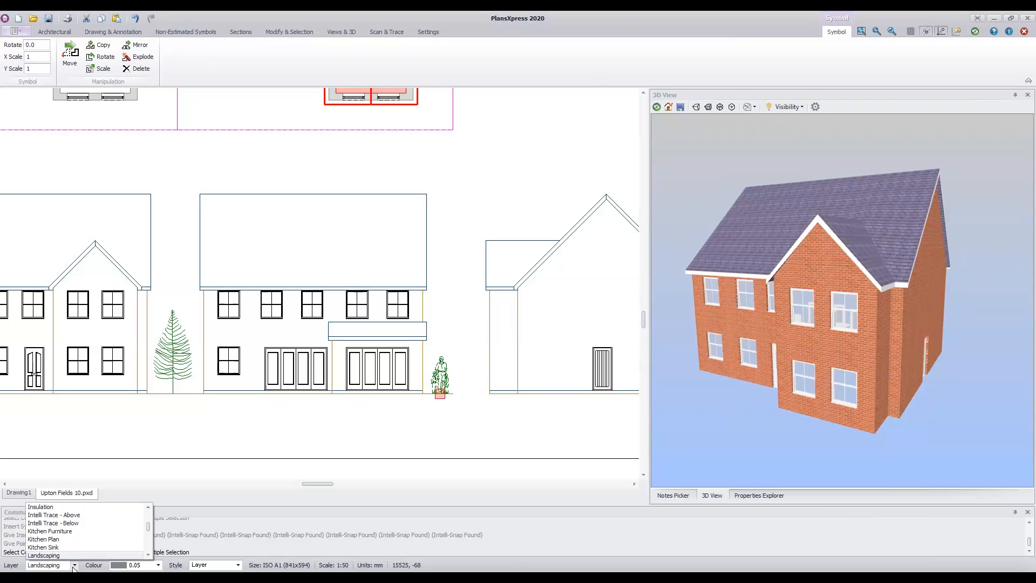
pyautogui.moveTo(149, 529)
pyautogui.mouseDown()
pyautogui.moveTo(149, 549)
pyautogui.moveTo(158, 510)
pyautogui.mouseUp()
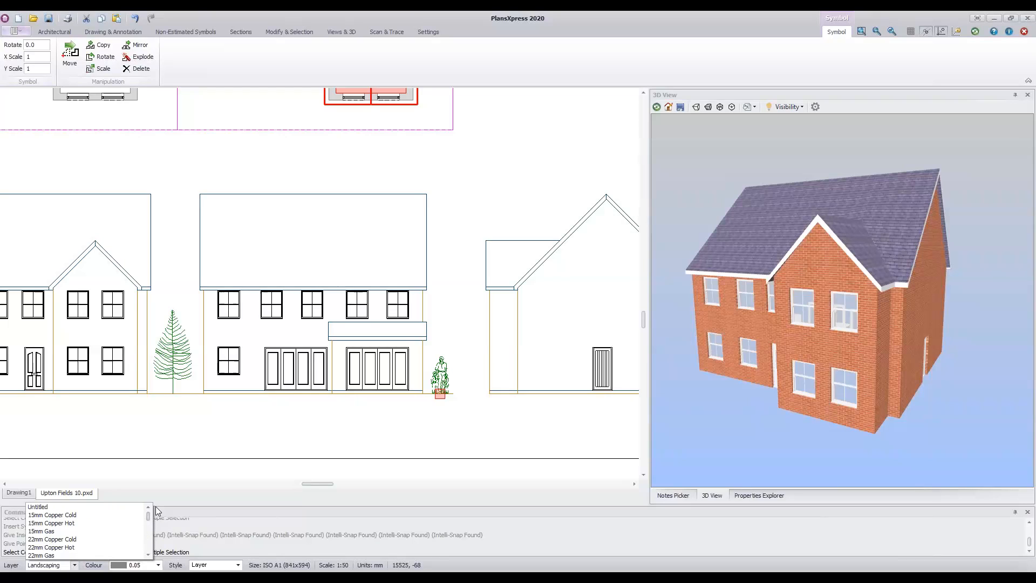
pyautogui.click(43, 508)
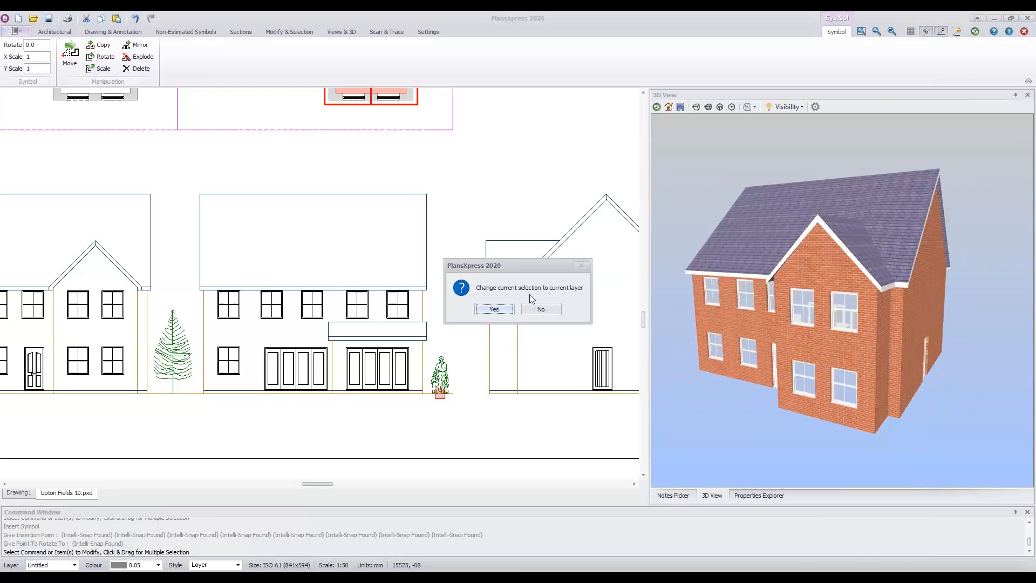
pyautogui.click(495, 310)
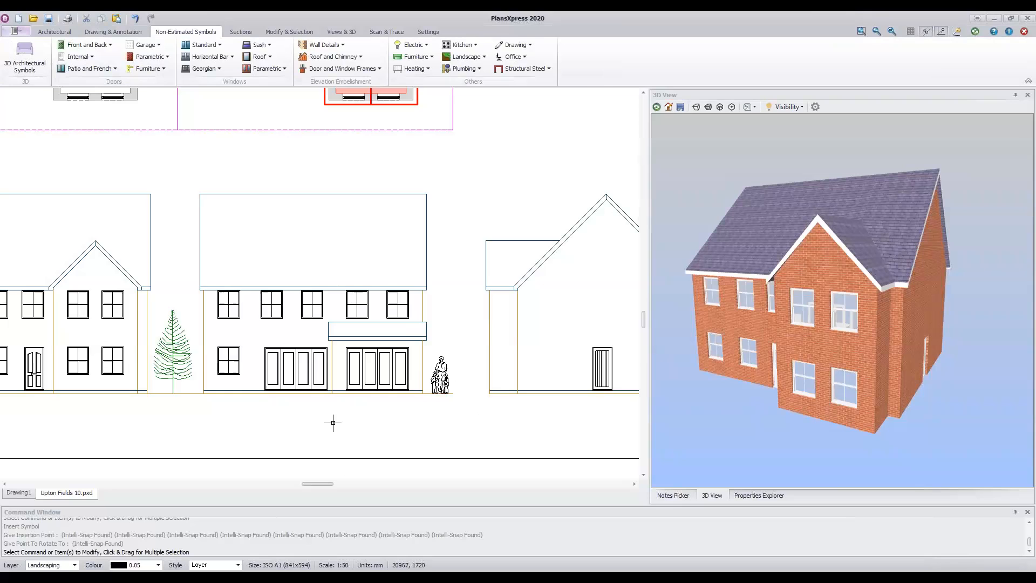
pyautogui.scroll(-2, 338, 422)
pyautogui.moveTo(472, 245)
pyautogui.mouseDown(button='middle')
pyautogui.moveTo(474, 282)
pyautogui.moveTo(462, 274)
pyautogui.mouseUp(button='middle')
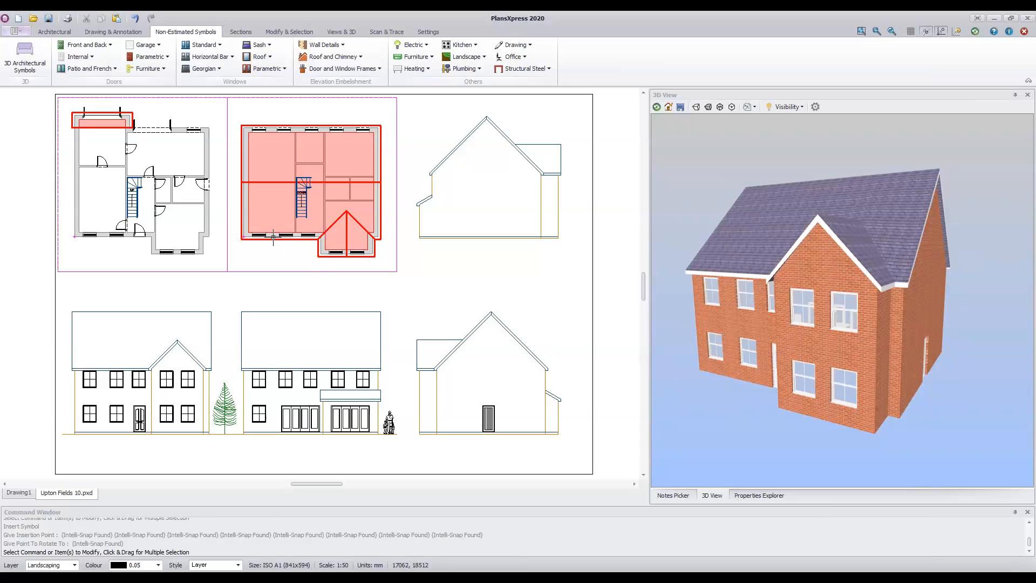
pyautogui.scroll(2, 84, 239)
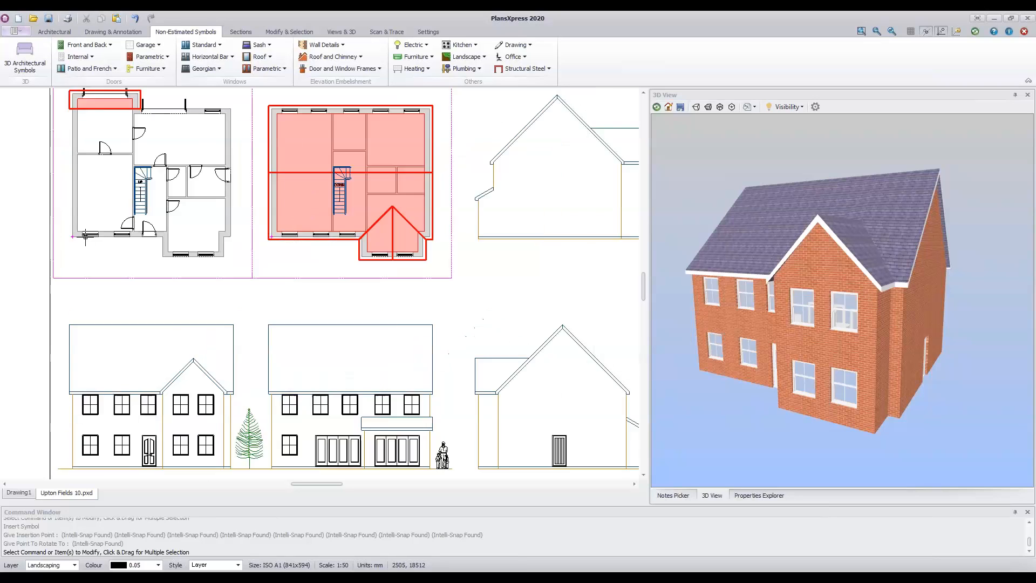
# - Start a wall dimension for the ground-floor front wall containing the two windows and the entrance door
pyautogui.scroll(2, 85, 240)
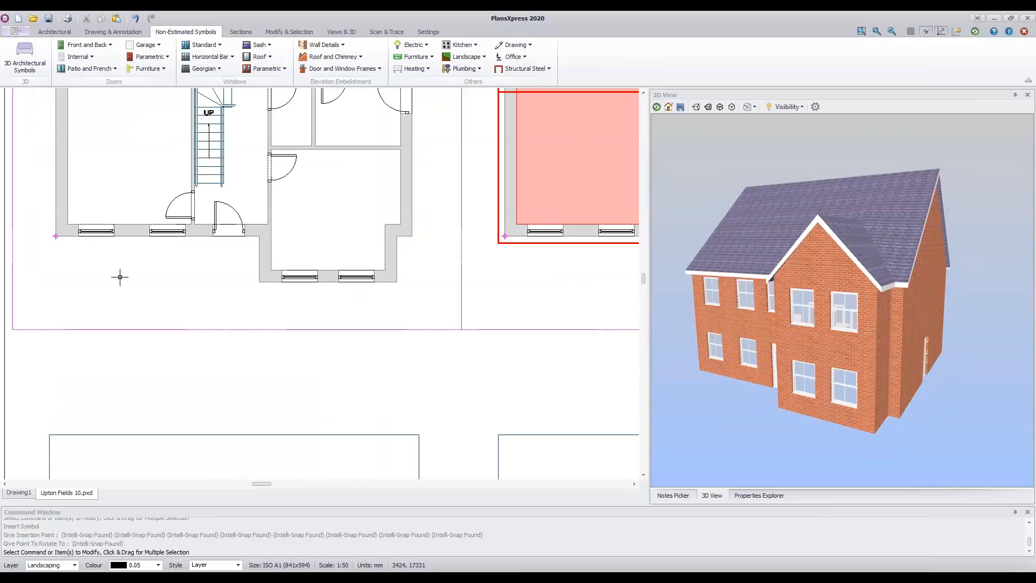
pyautogui.scroll(1, 119, 276)
pyautogui.moveTo(127, 273); pyautogui.dragTo(260, 356, button='middle')
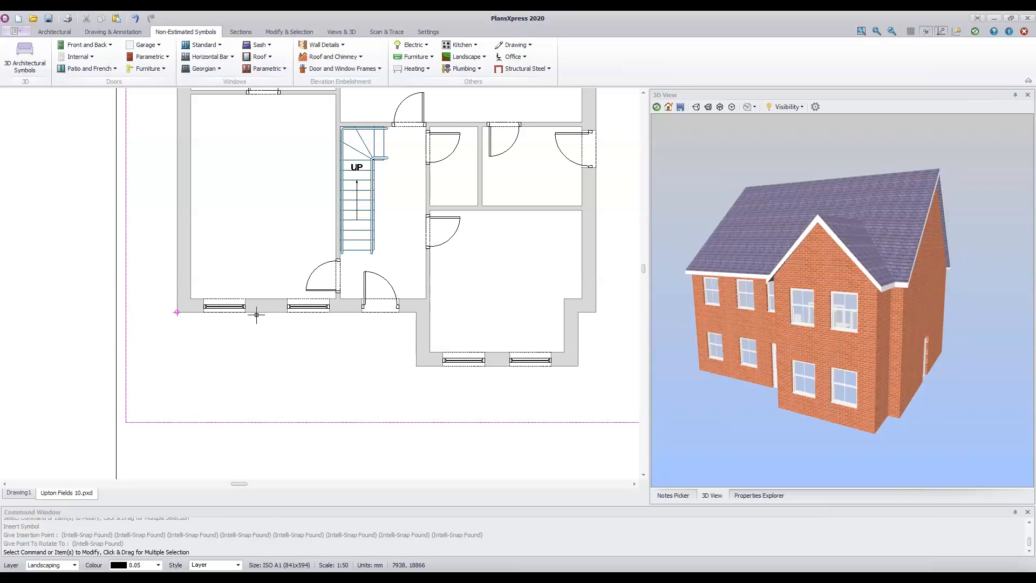
pyautogui.moveTo(256, 314)
pyautogui.click(272, 309)
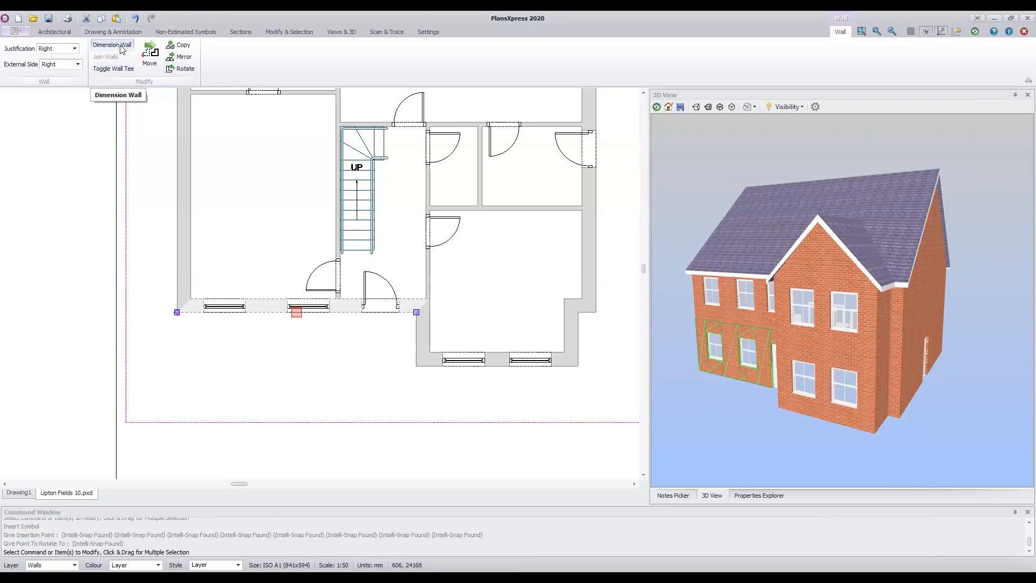
pyautogui.press('Escape')
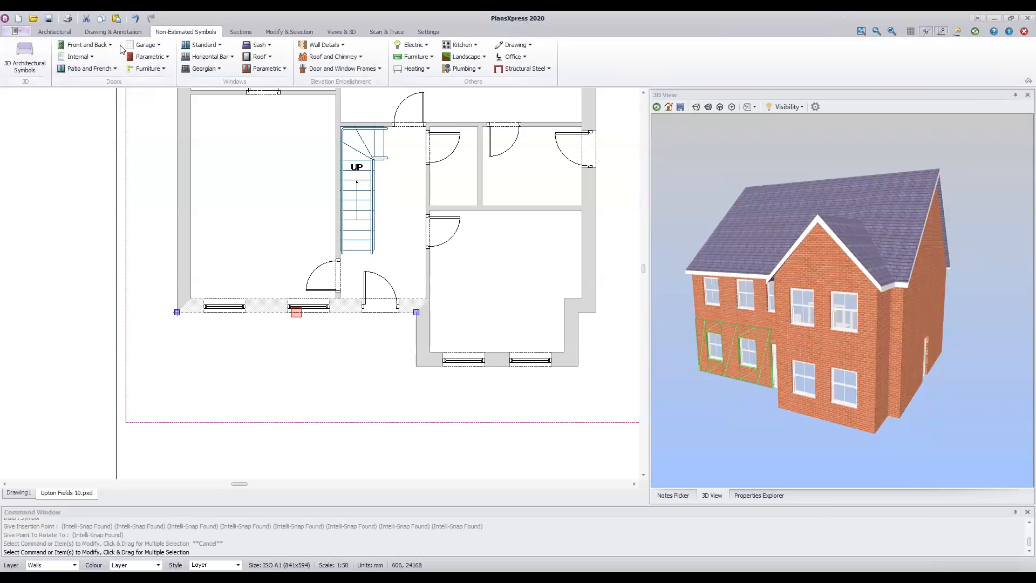
pyautogui.click(121, 49)
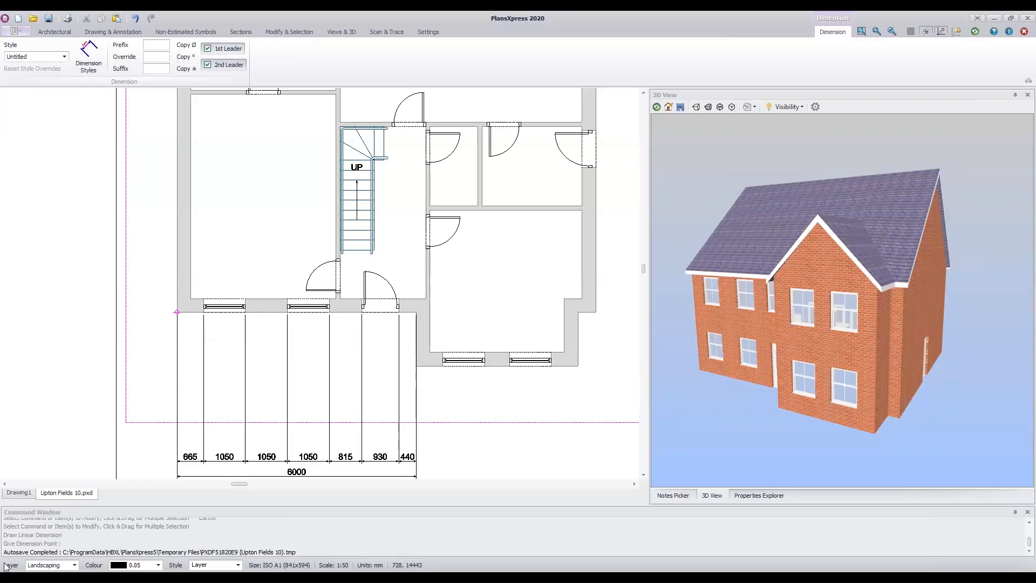
# - Assign the pending wall dimension to the Dimensions layer and place it below the front wall, inside the dashed boundary
pyautogui.click(75, 565)
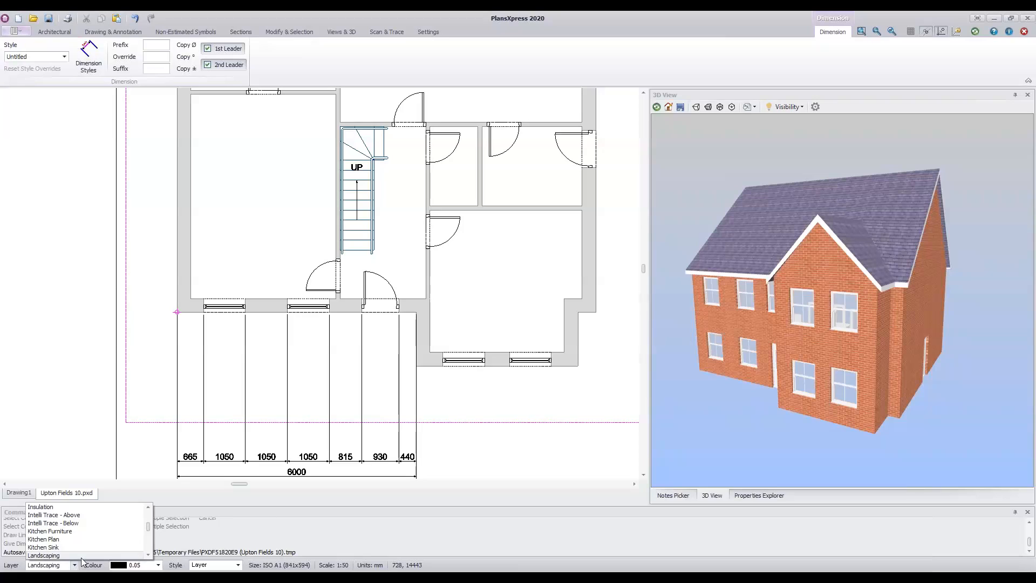
pyautogui.moveTo(148, 534); pyautogui.dragTo(147, 530)
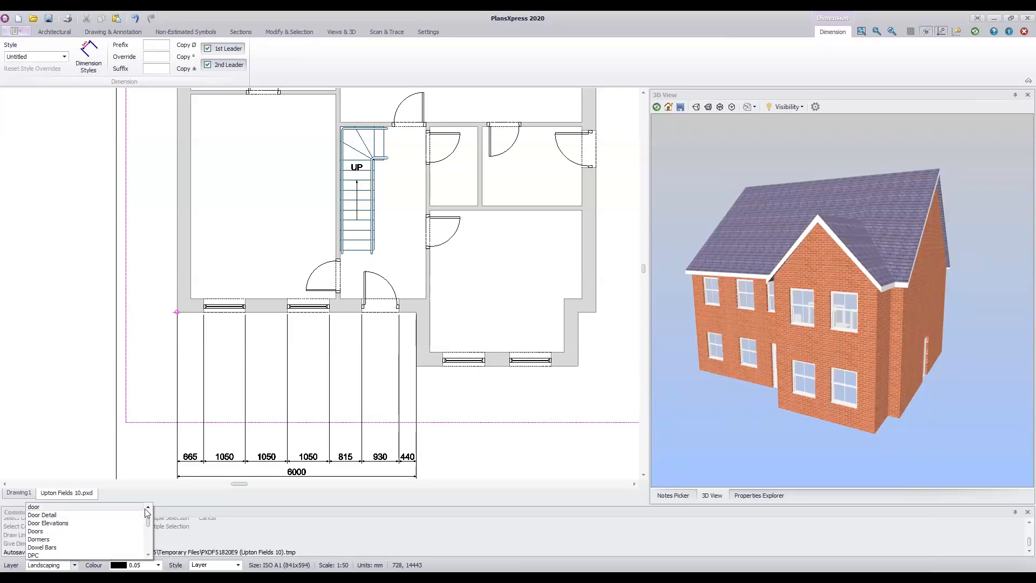
pyautogui.click(149, 507)
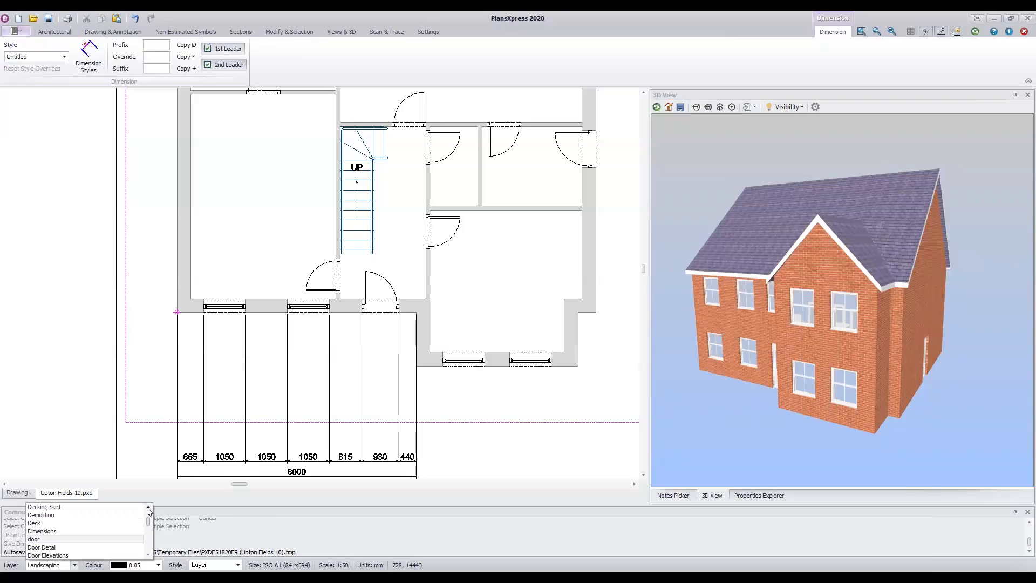
pyautogui.click(58, 533)
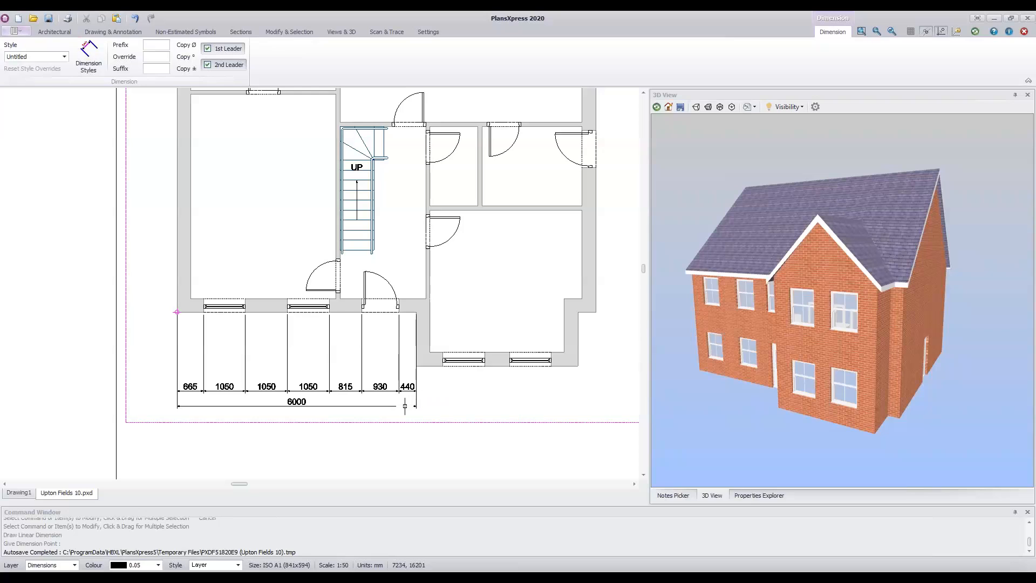
pyautogui.press('Escape')
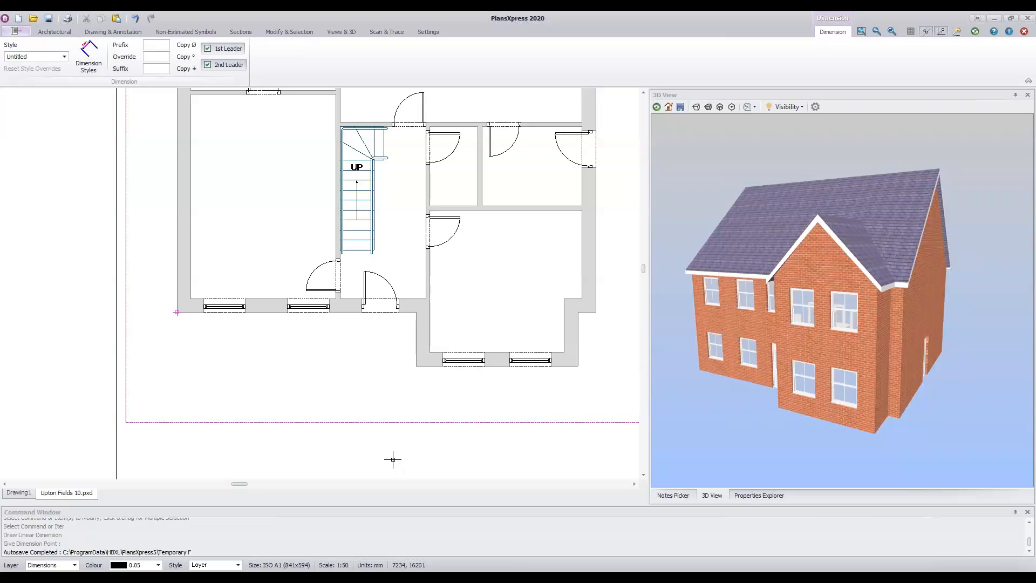
pyautogui.click(342, 31)
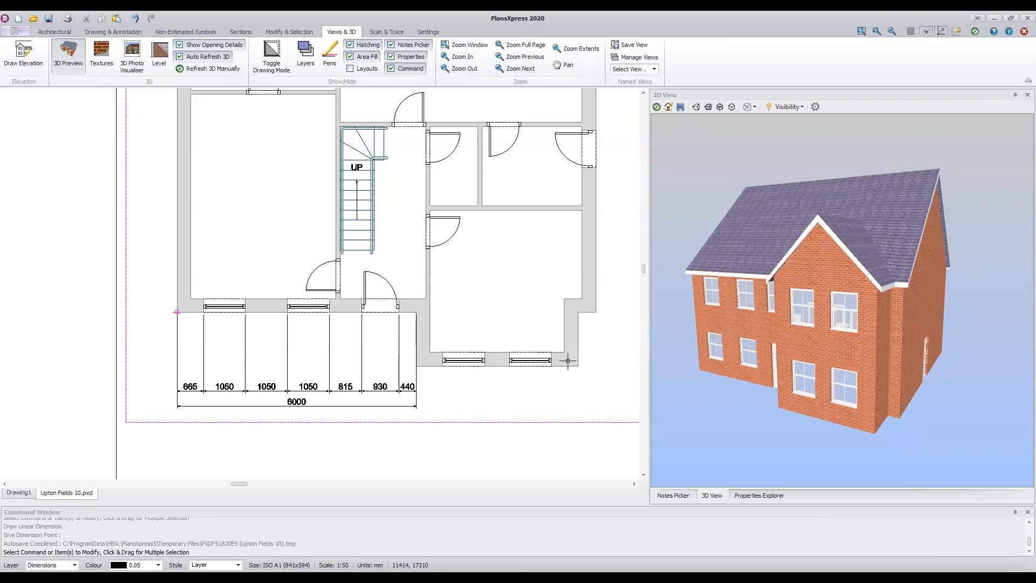
# - Dimension the front wall of the projecting bay, aligning it with the endpoint of the adjacent front-wall dimension line
pyautogui.moveTo(566, 361)
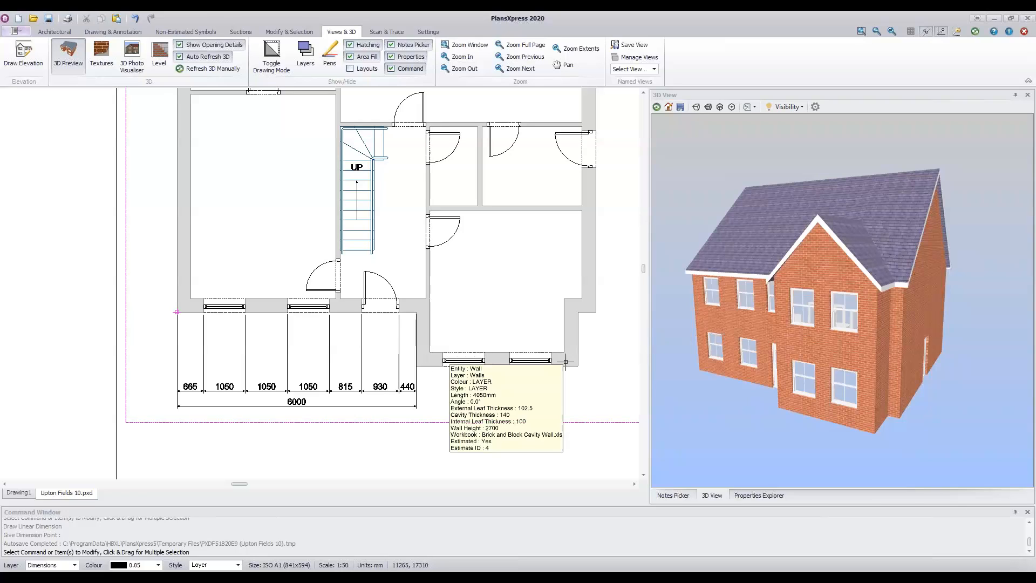
pyautogui.click(500, 358)
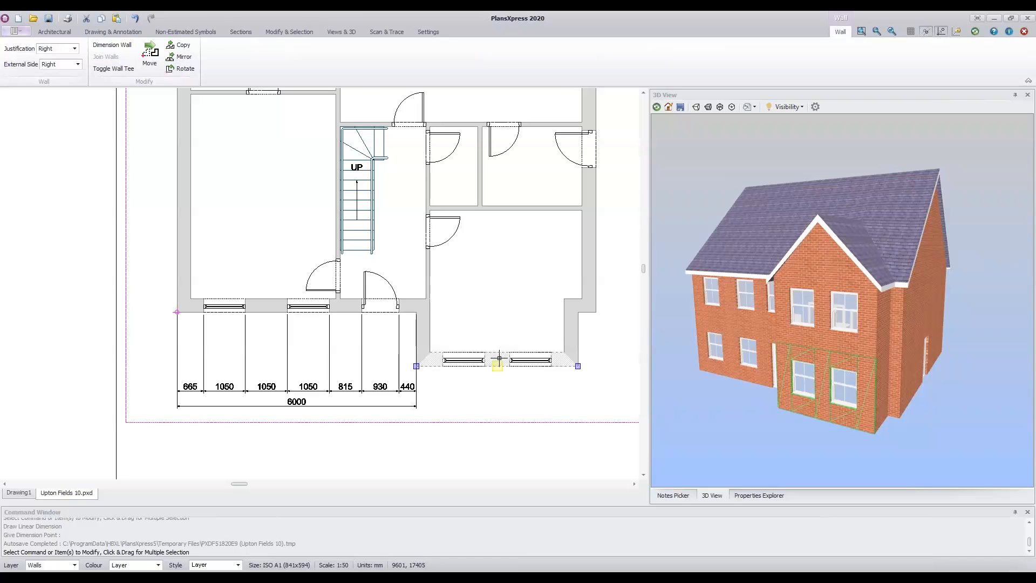
pyautogui.rightClick(498, 385)
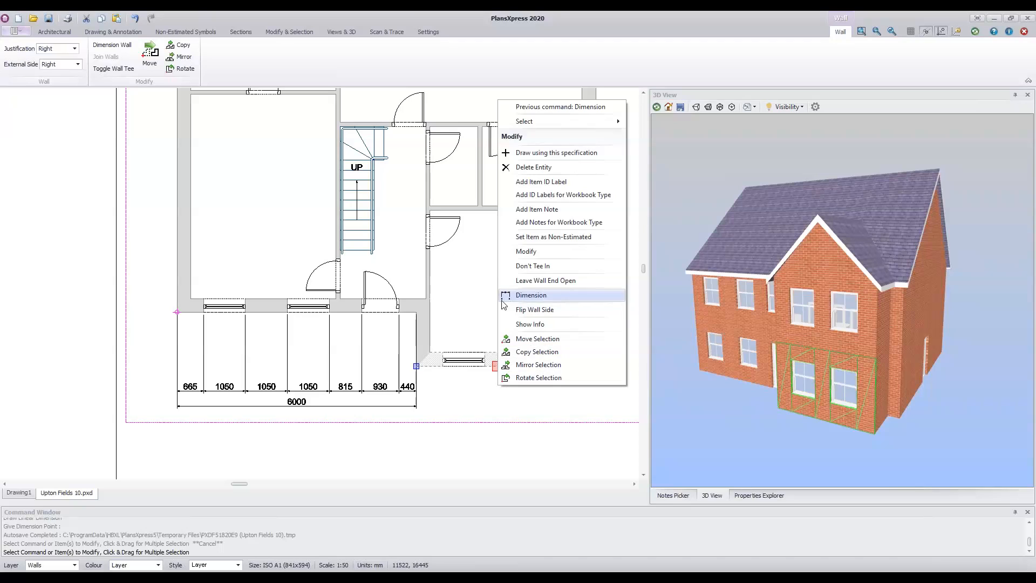
pyautogui.click(558, 296)
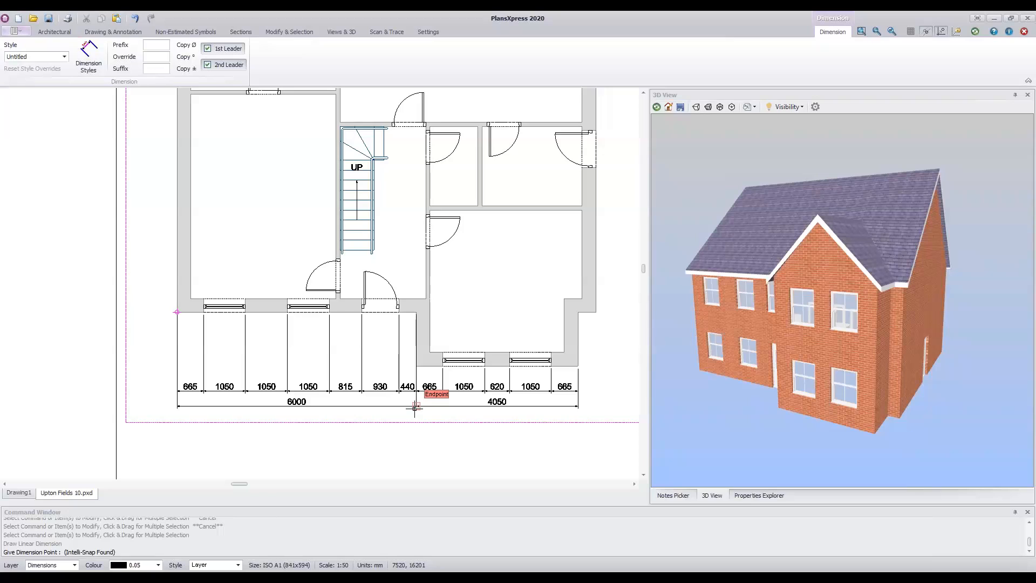
pyautogui.hotkey('ctrl', 'z')
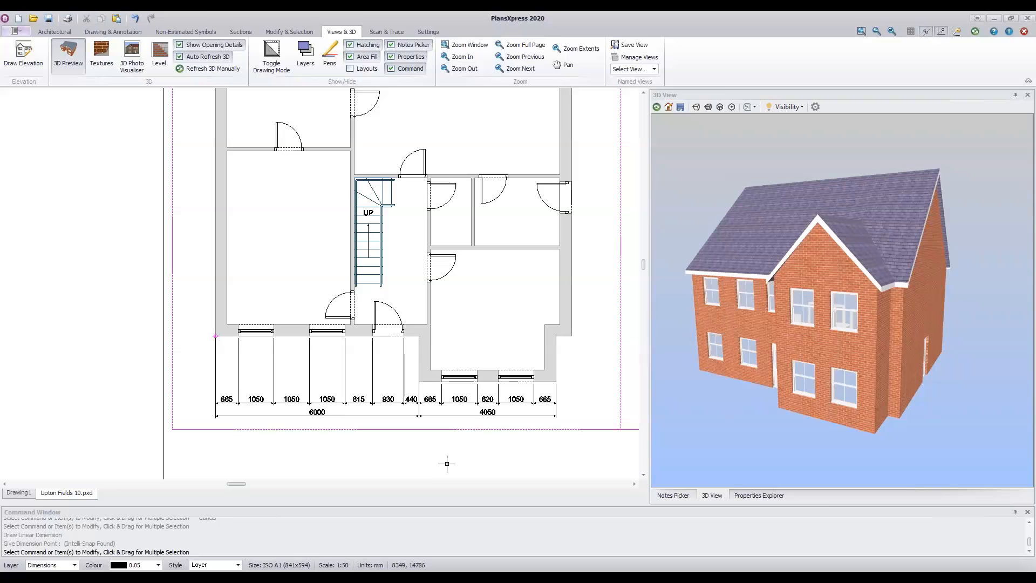
pyautogui.click(221, 241)
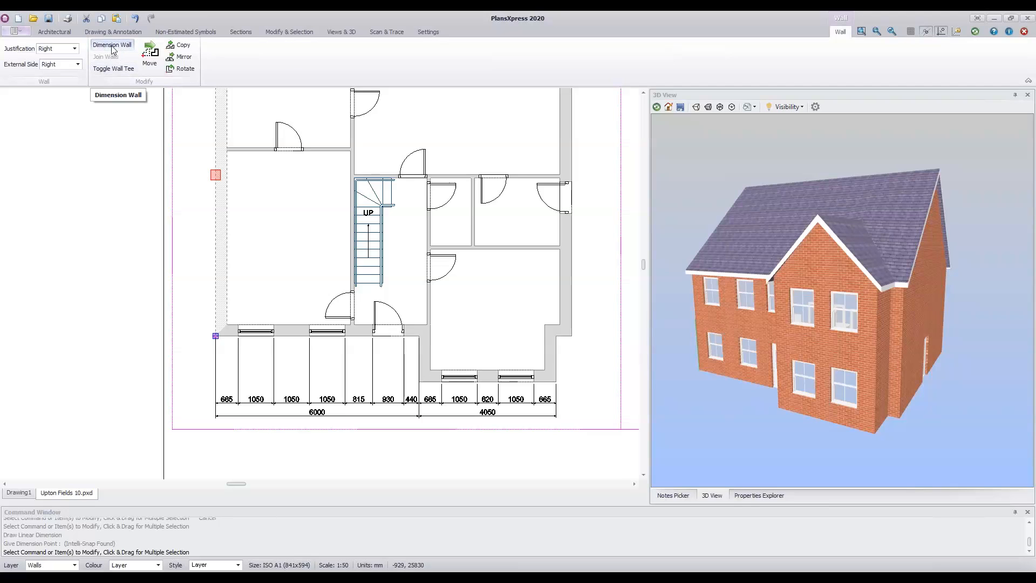
pyautogui.rightClick(193, 188)
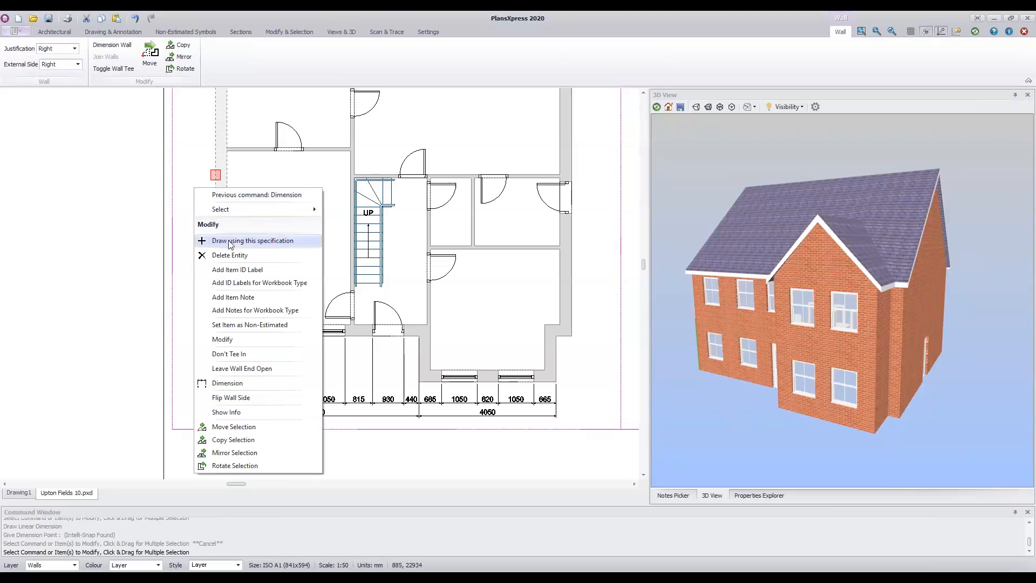
pyautogui.click(247, 382)
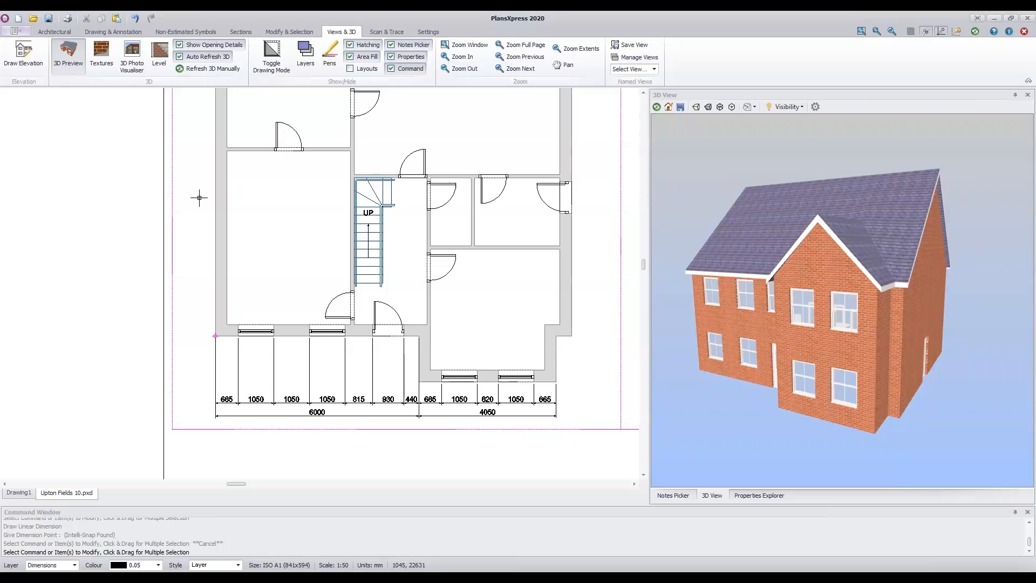
# - Dimension the full length of the ground-floor plan's left external wall, placing the dimension line just outside it
pyautogui.moveTo(193, 152); pyautogui.dragTo(173, 244, button='middle')
pyautogui.moveTo(171, 246); pyautogui.dragTo(168, 249, button='middle')
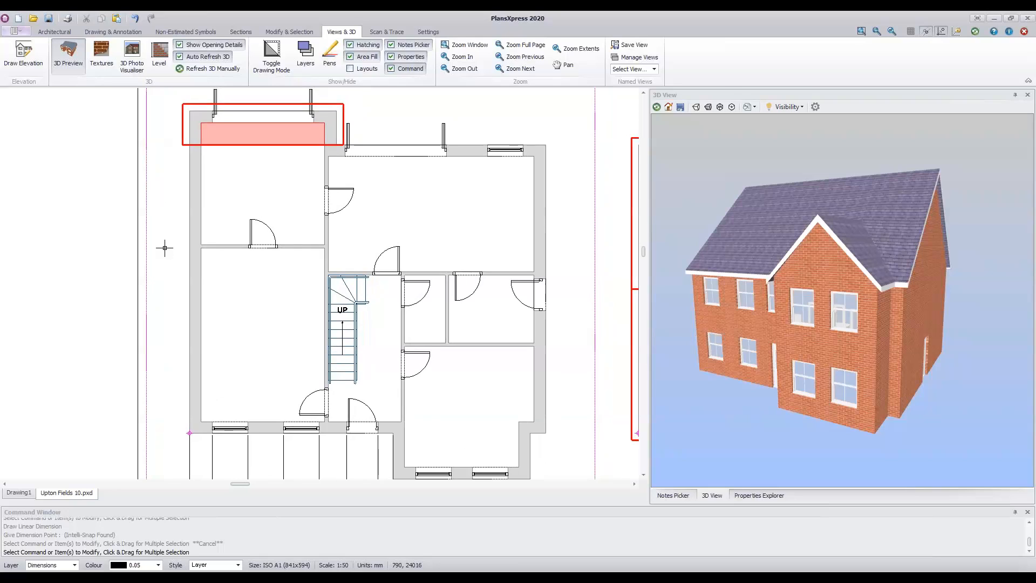
pyautogui.click(195, 292)
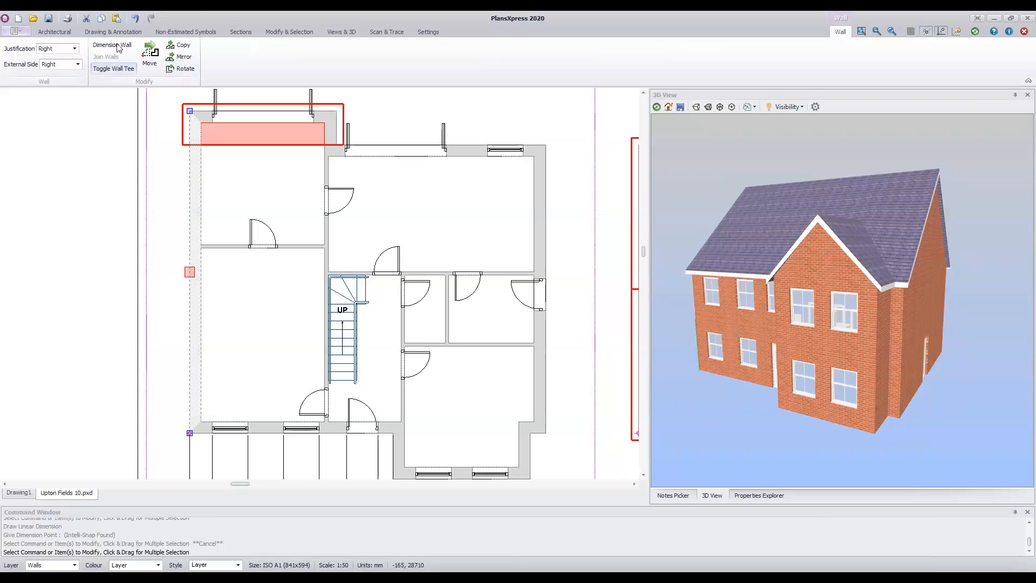
pyautogui.press('Escape')
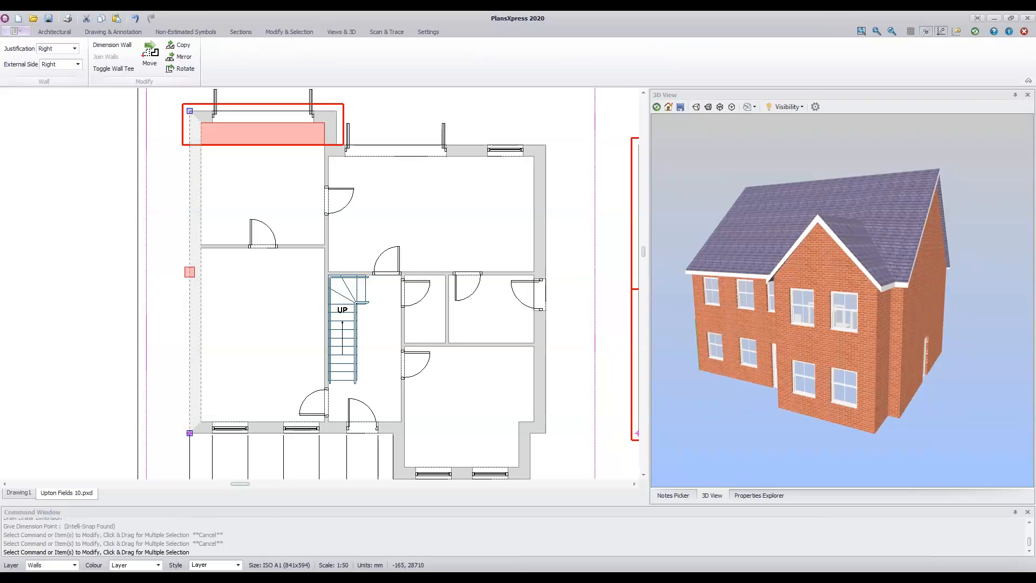
pyautogui.write('dw')
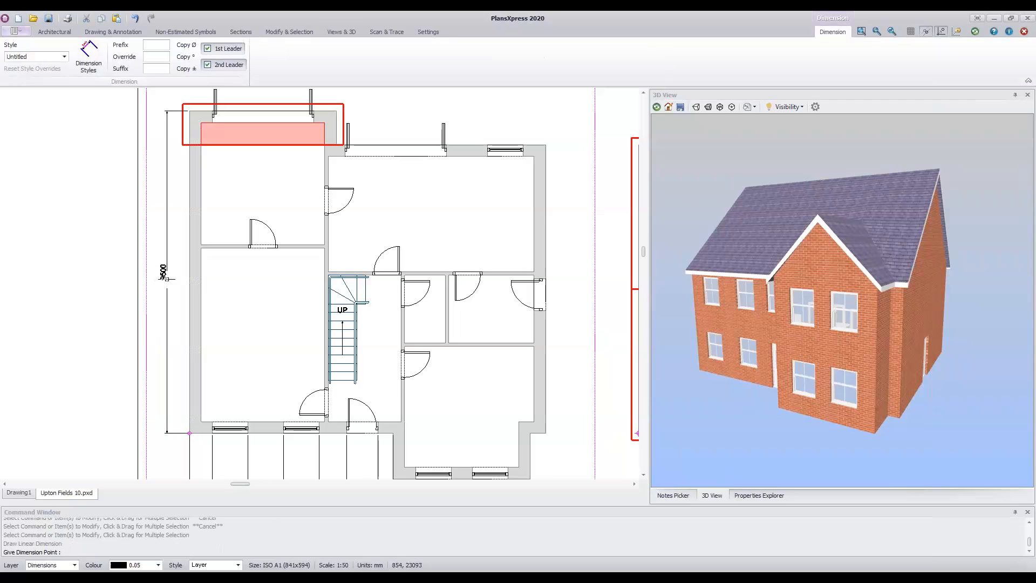
pyautogui.click(167, 277)
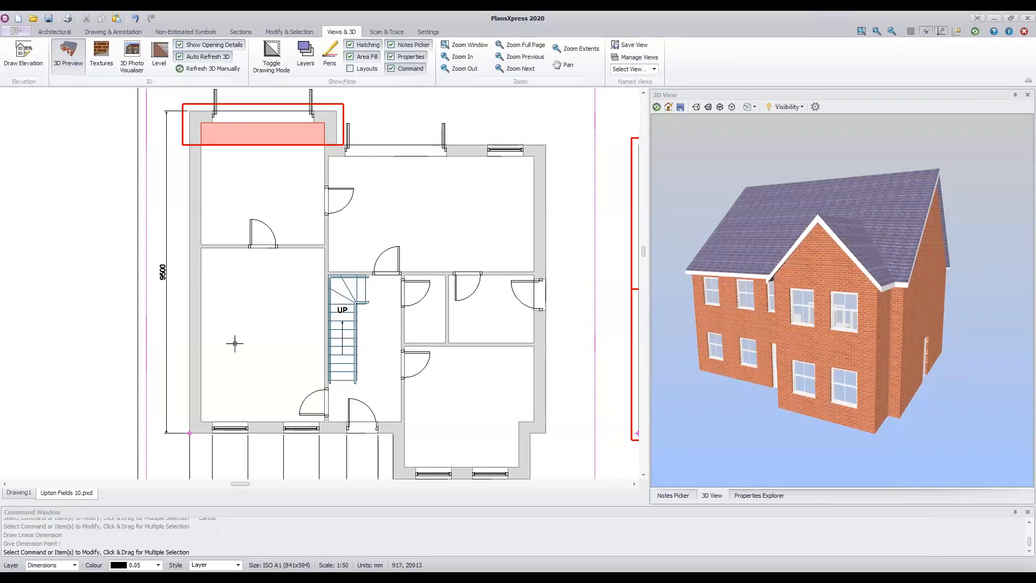
# - Dimension the rear wall of the ground-floor projection with the double doors, placing the dimension above the plan
pyautogui.scroll(-1, 571, 309)
pyautogui.moveTo(571, 308); pyautogui.dragTo(545, 384, button='middle')
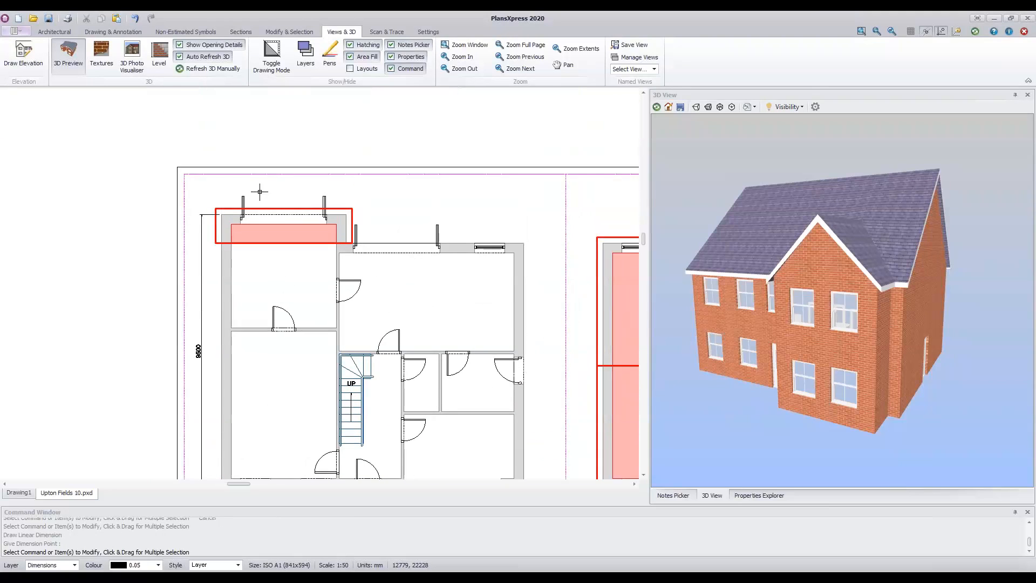
pyautogui.scroll(2, 213, 145)
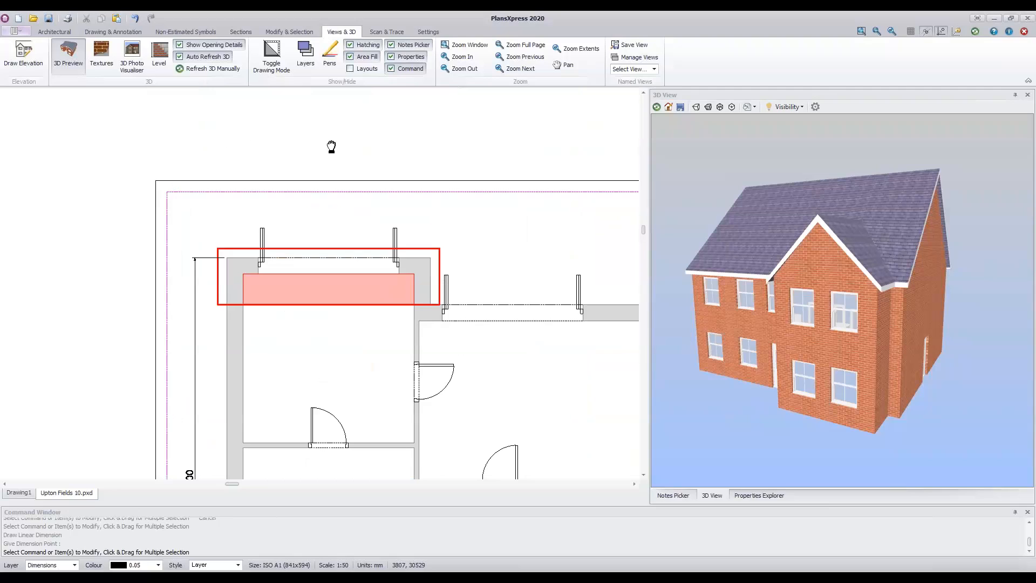
pyautogui.moveTo(334, 143); pyautogui.dragTo(309, 156, button='middle')
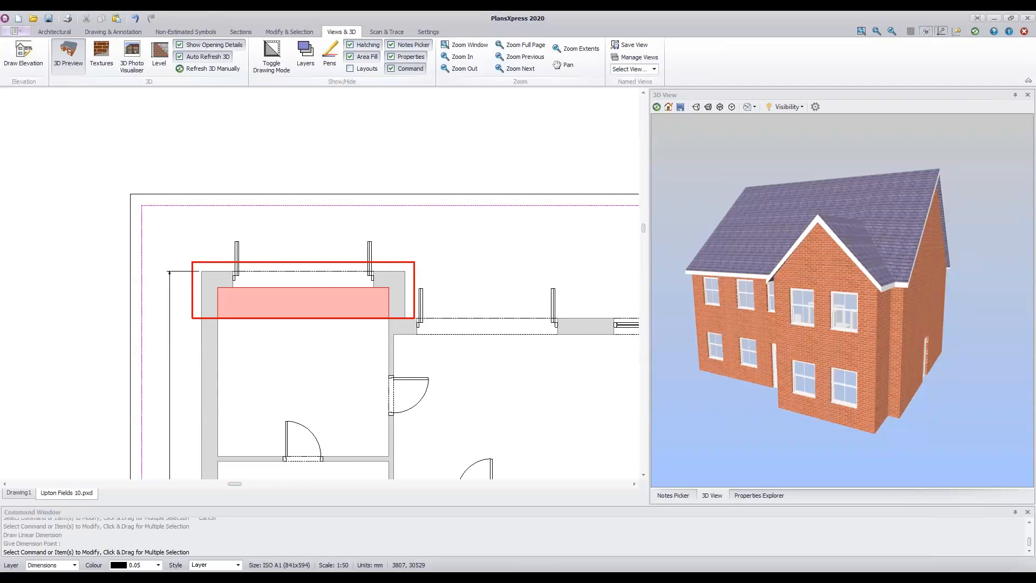
pyautogui.click(226, 277)
pyautogui.rightClick(200, 221)
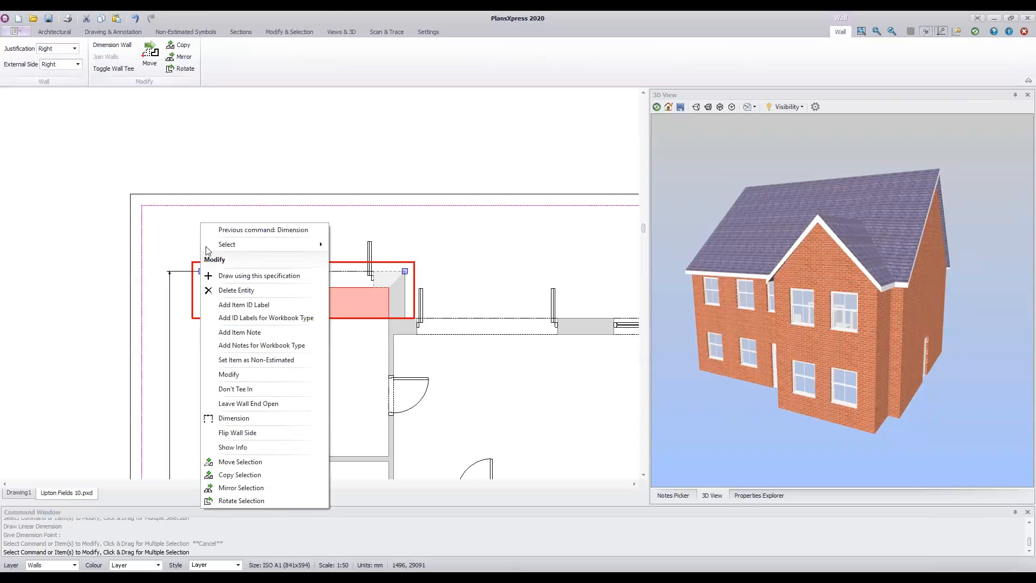
pyautogui.click(258, 414)
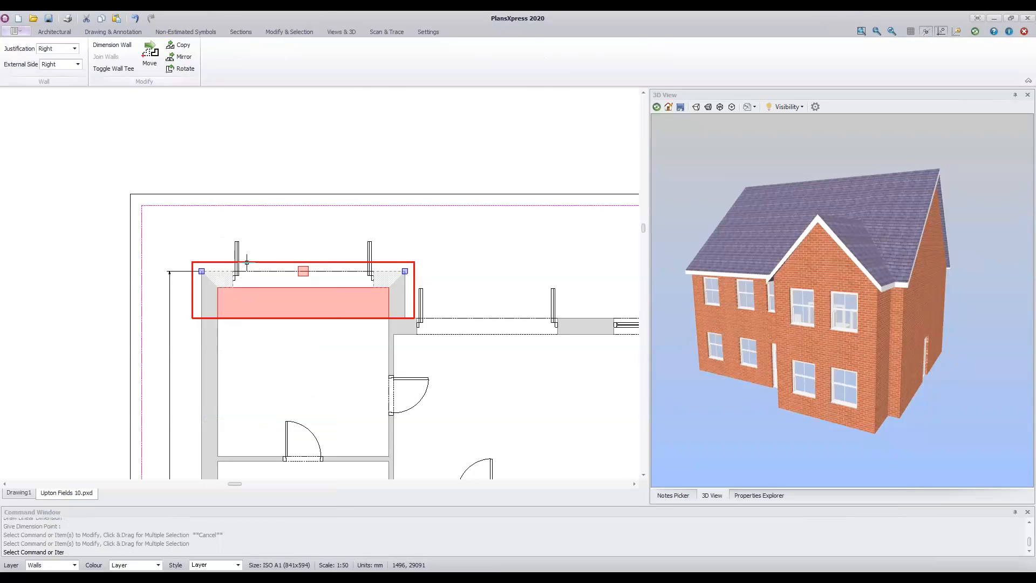
pyautogui.click(245, 217)
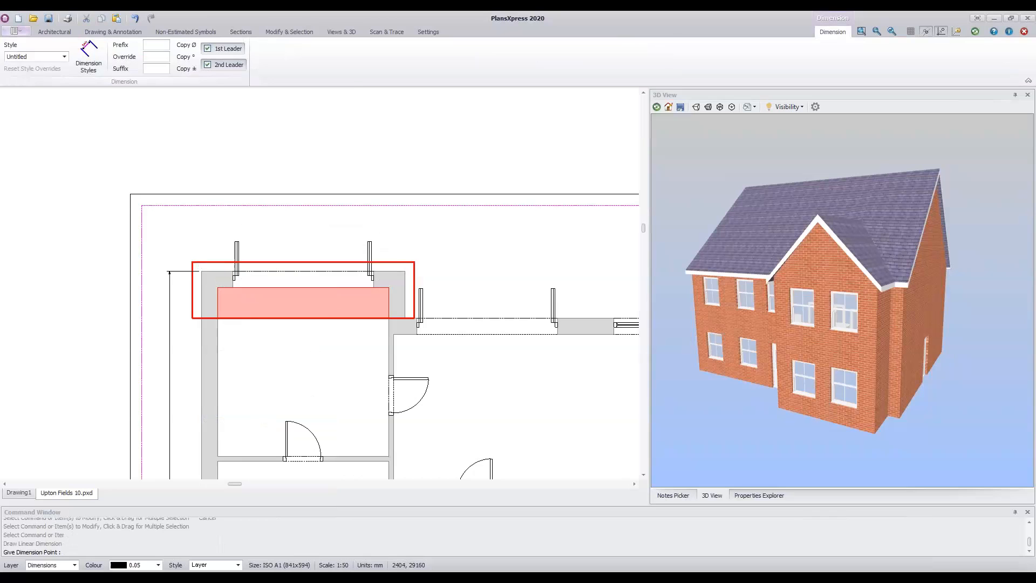
# - Place the wall dimensions above the projecting rear bay and dimension the adjoining rear wall with its wide opening and window
pyautogui.moveTo(532, 243); pyautogui.dragTo(423, 245, button='middle')
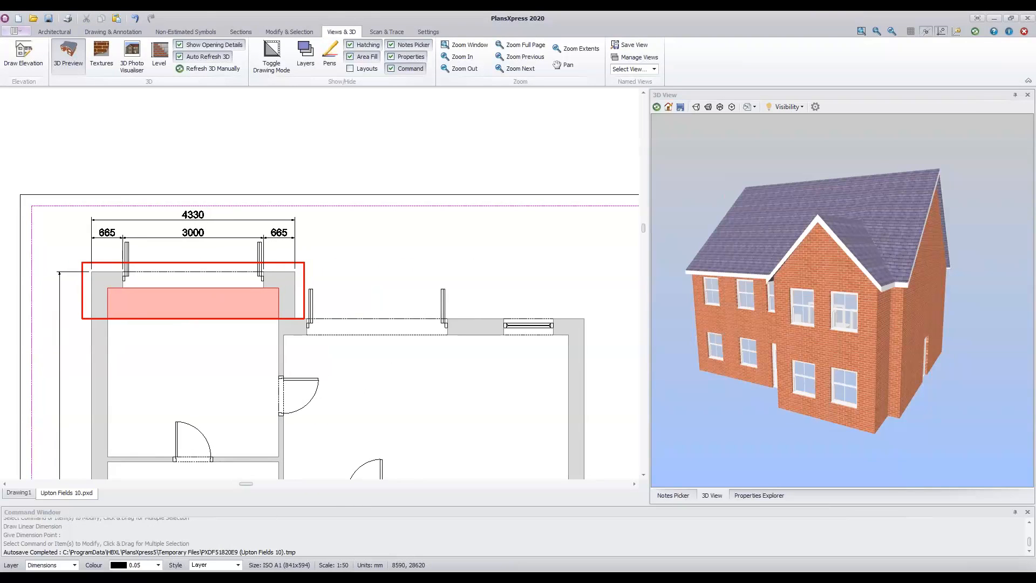
pyautogui.click(473, 325)
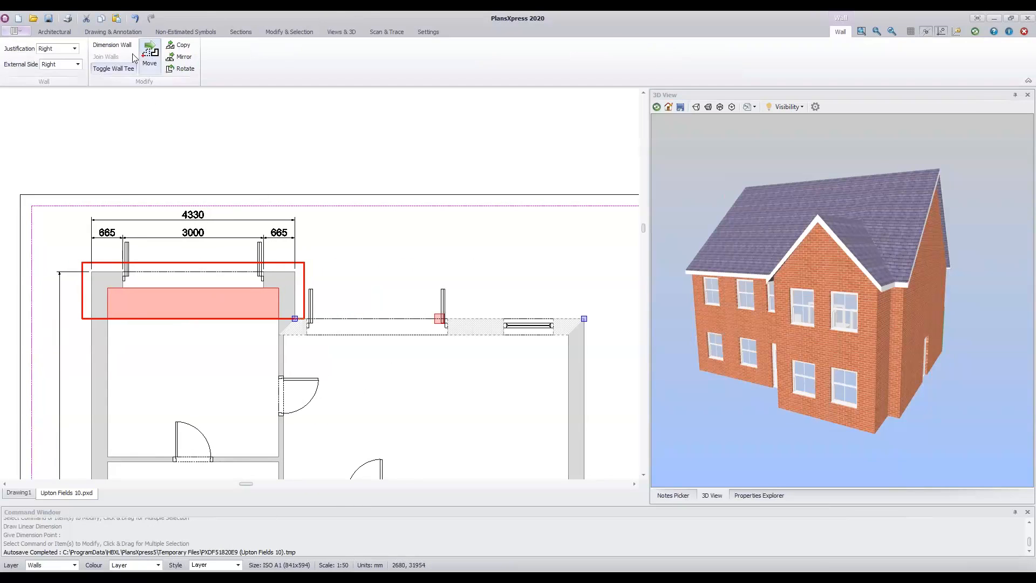
pyautogui.click(112, 45)
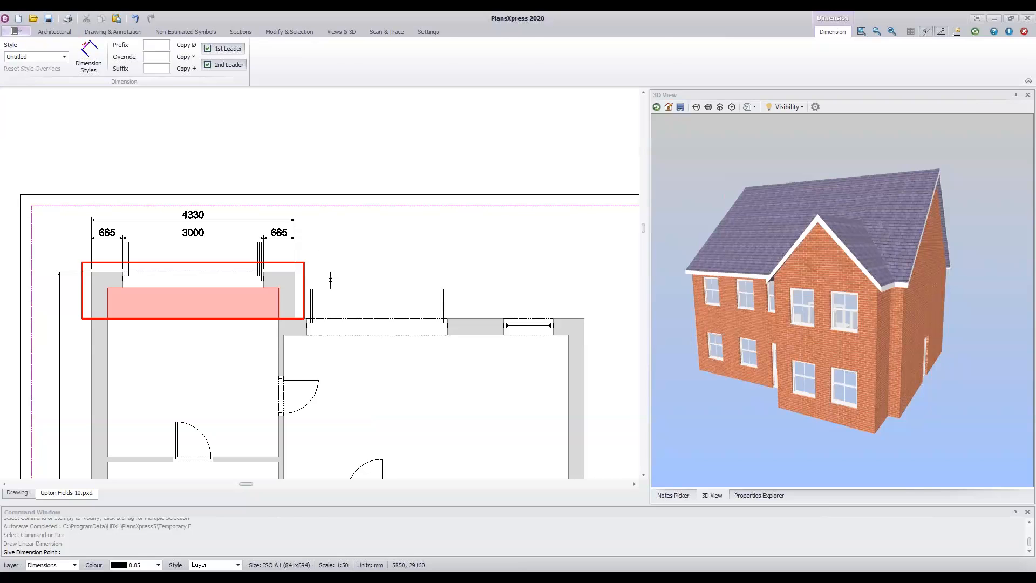
pyautogui.click(435, 391)
# - Dimension the long right-hand external wall, including its side door opening, with the dimension lines outside the building
pyautogui.scroll(-2, 442, 390)
pyautogui.moveTo(452, 389); pyautogui.dragTo(353, 188, button='middle')
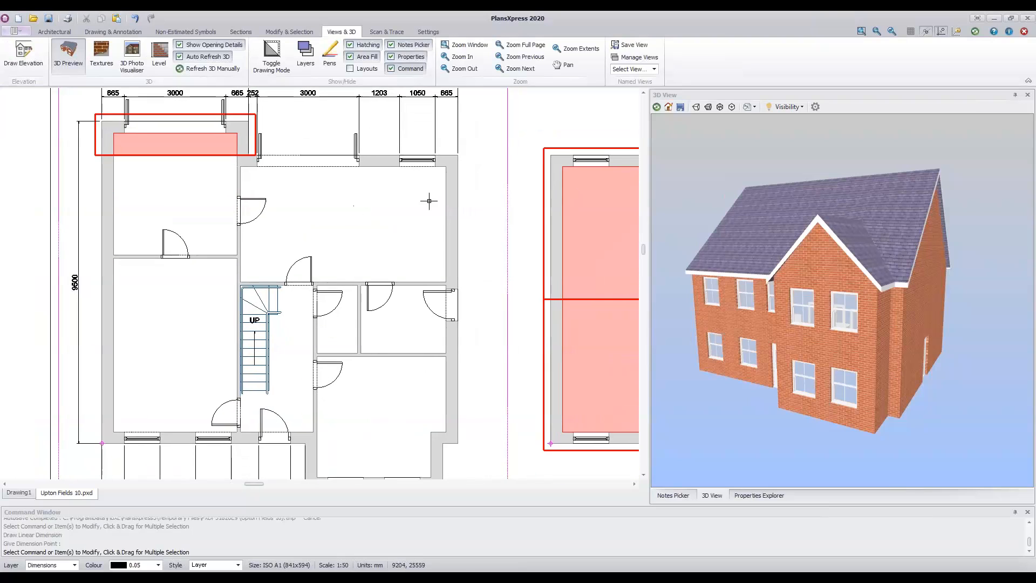
pyautogui.click(457, 233)
pyautogui.press('d')
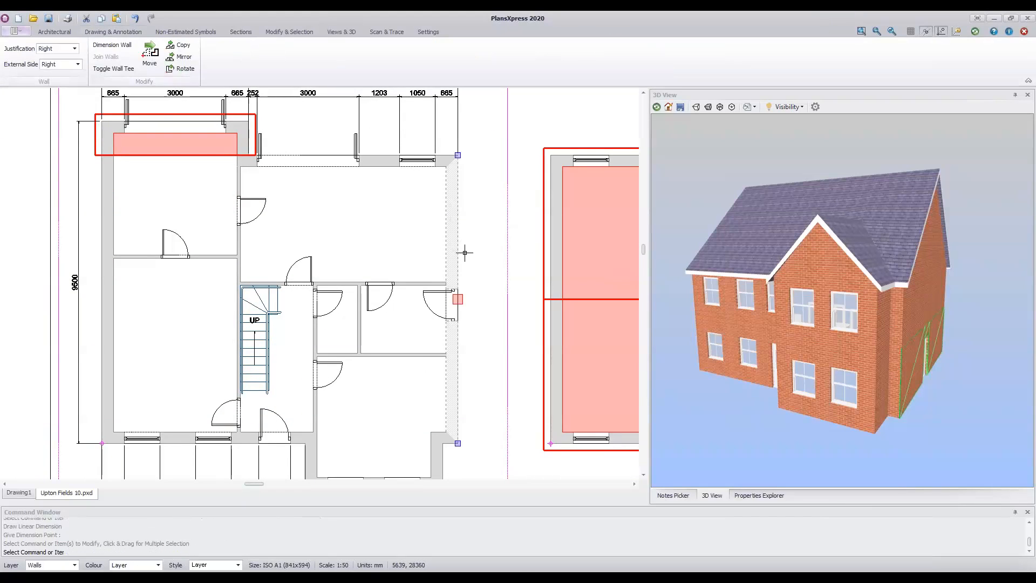
pyautogui.click(466, 378)
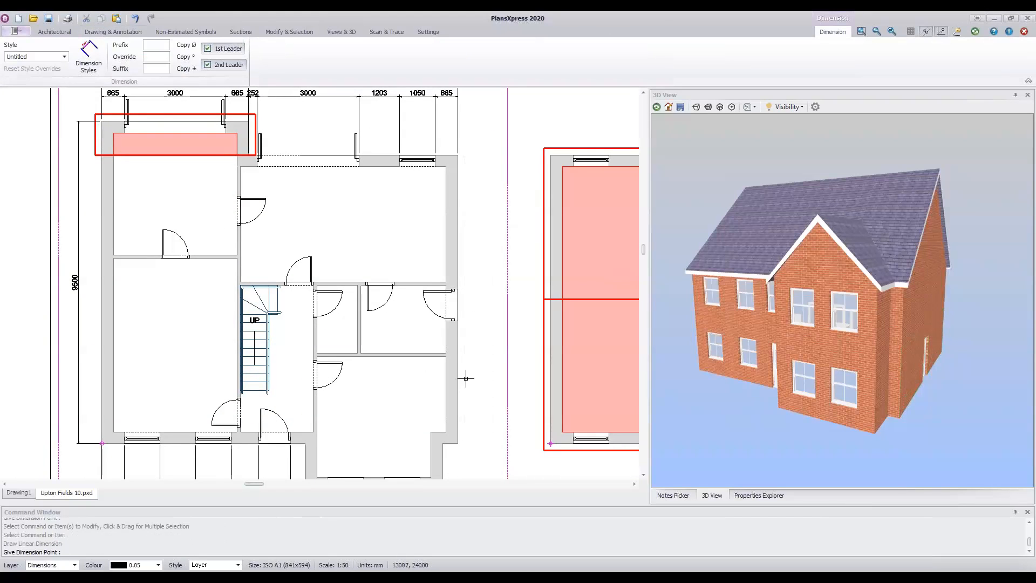
pyautogui.click(475, 464)
# - Dimension the right-hand return wall of the front projection, aligned with the overall dimension of the side wall
pyautogui.moveTo(475, 463); pyautogui.dragTo(453, 376, button='middle')
pyautogui.click(423, 373)
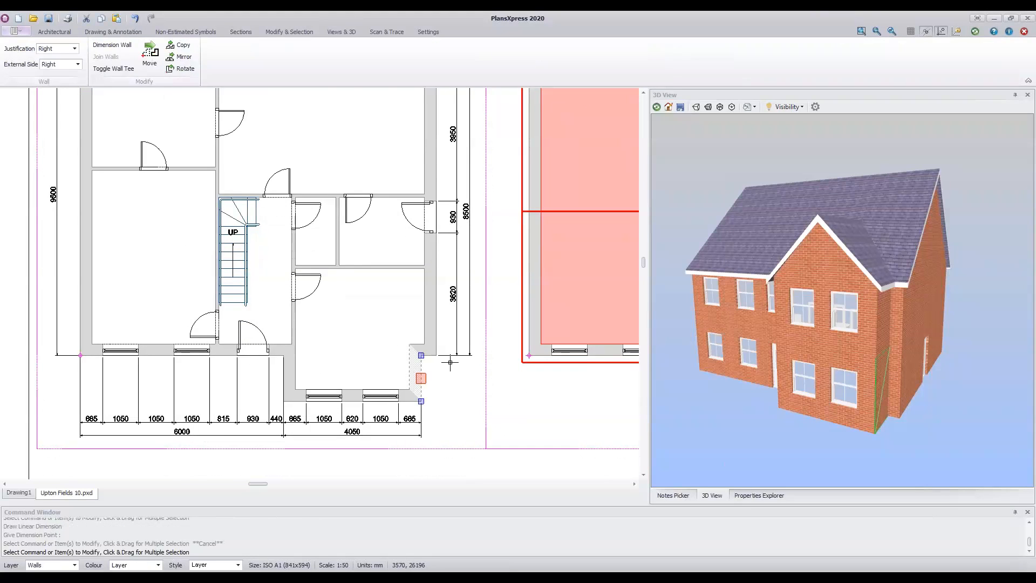
pyautogui.press('Escape')
pyautogui.press('d')
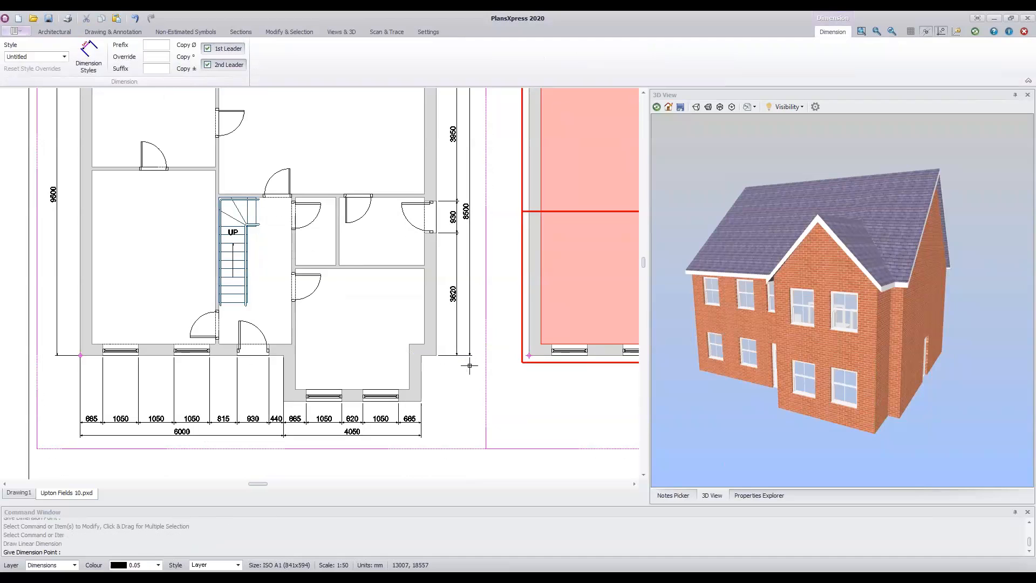
pyautogui.click(469, 366)
# - Dimension the short wall stepping from the front projection to the right-hand side wall, placing the dimension just below it
pyautogui.scroll(2, 456, 369)
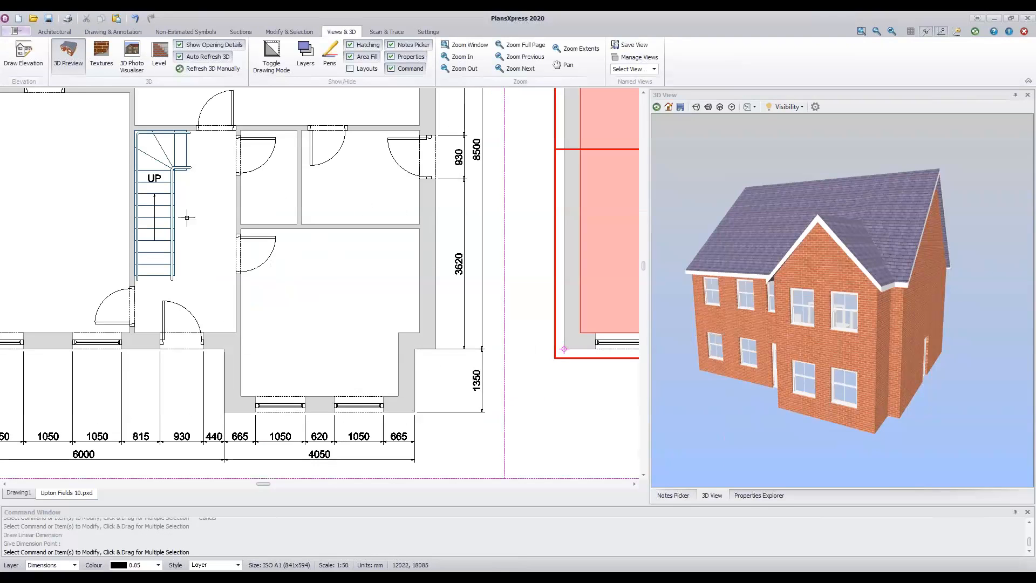
pyautogui.click(421, 342)
pyautogui.press('Escape')
pyautogui.press('Return')
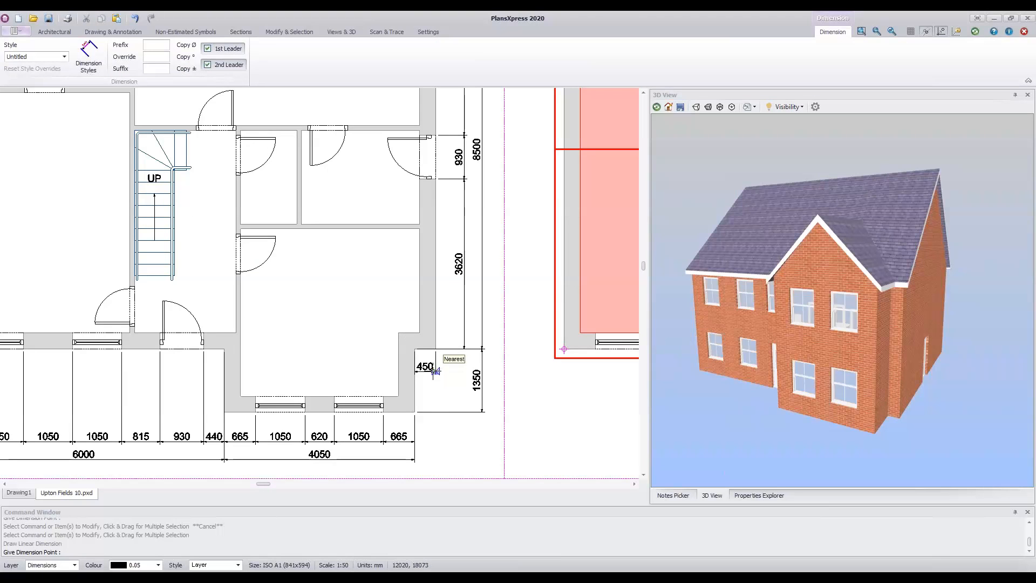
pyautogui.click(446, 388)
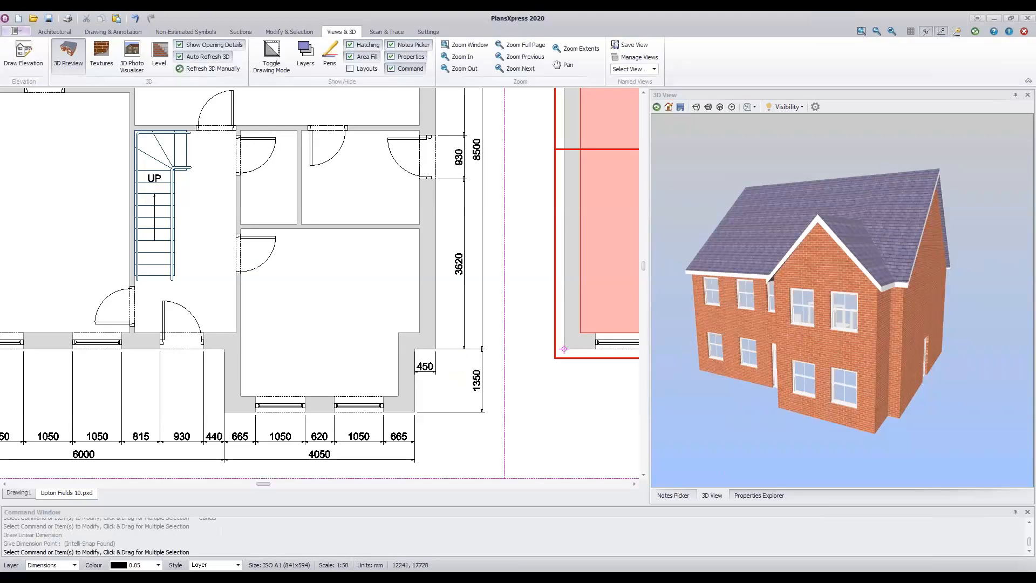
# - Dimension the left return wall of the front projection, placing the dimension just outside it beside the front door
pyautogui.click(226, 375)
pyautogui.press('Escape')
pyautogui.click(221, 374)
pyautogui.press('Return')
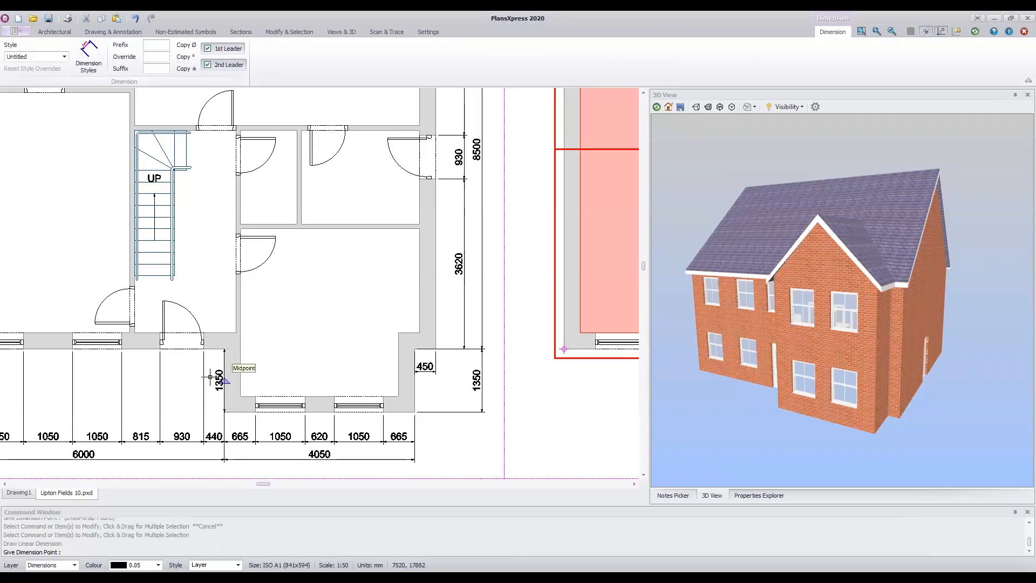
pyautogui.scroll(1, 208, 380)
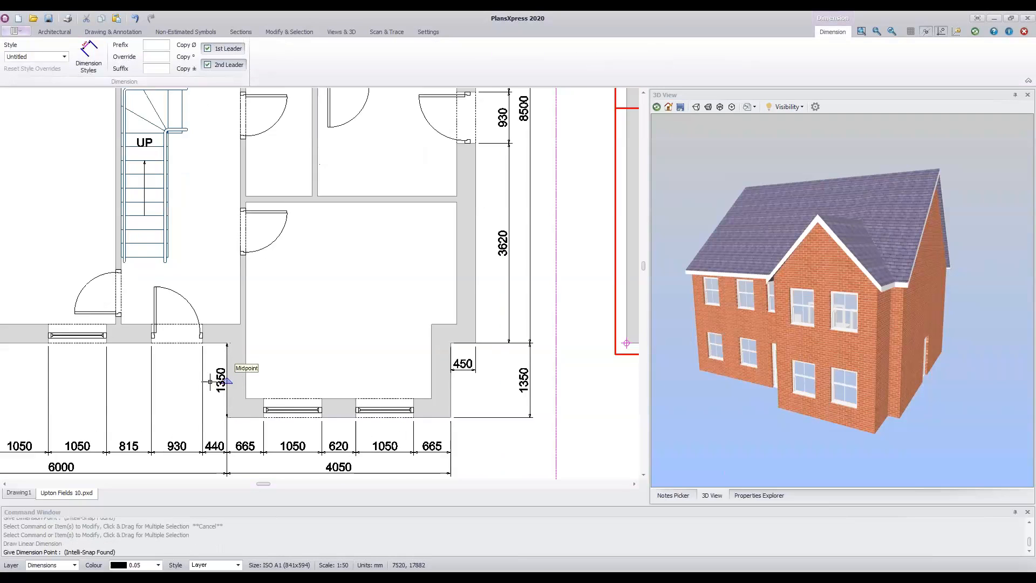
pyautogui.scroll(3, 210, 382)
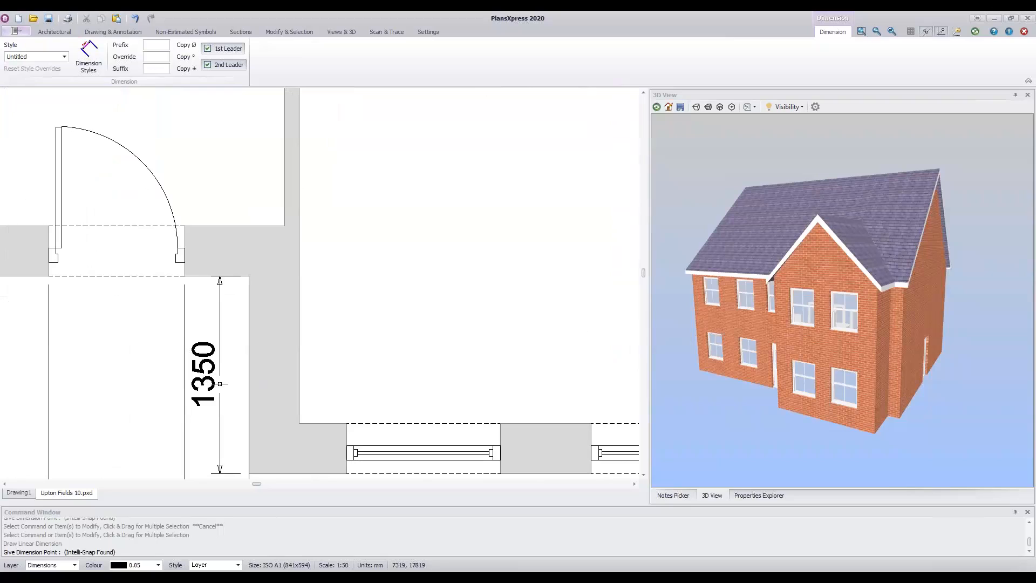
pyautogui.press('Escape')
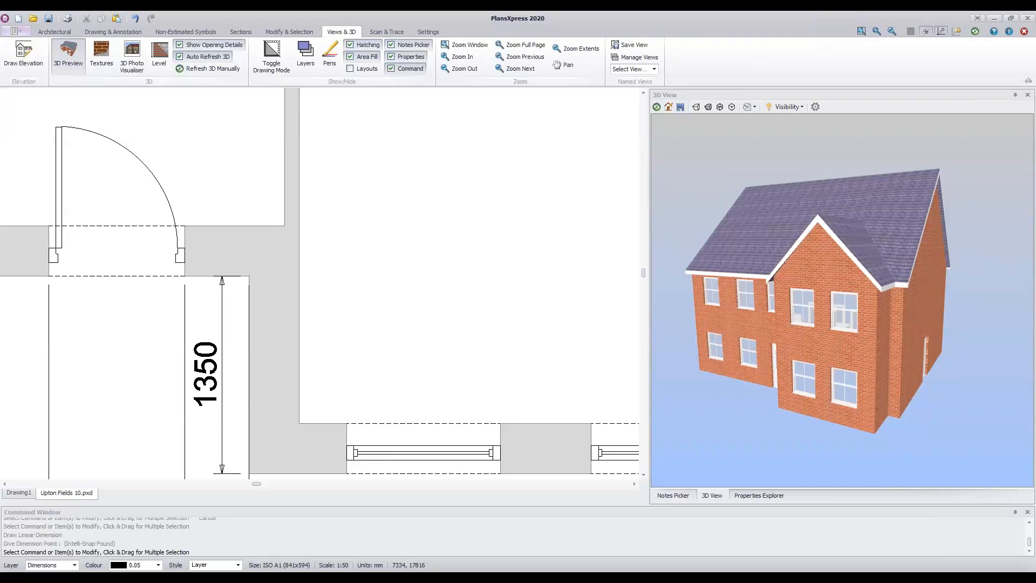
# - Dimension the return wall of the rear bay, placing the dimension between the wall and the adjacent opening
pyautogui.scroll(-5, 224, 384)
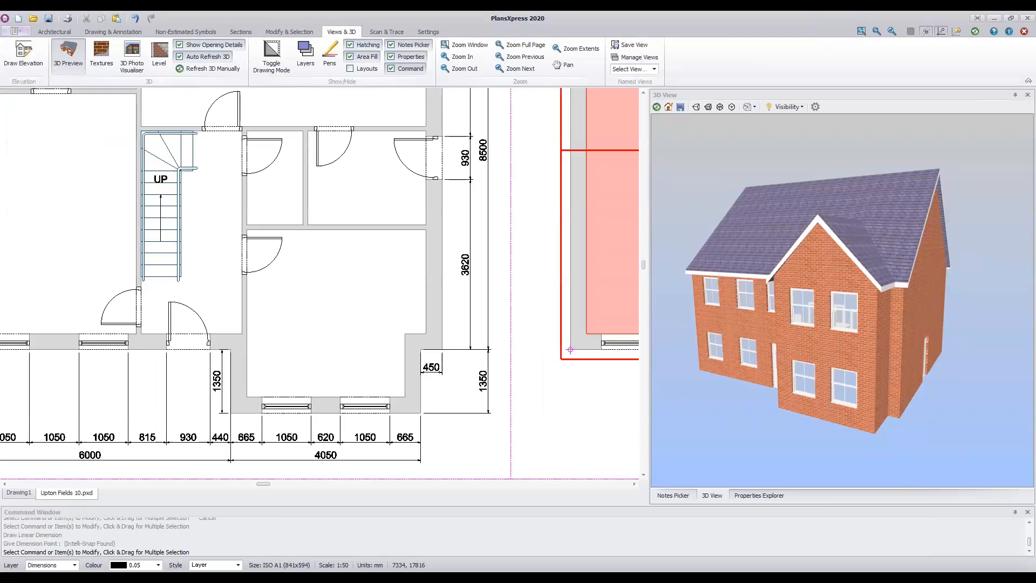
pyautogui.scroll(-1, 222, 386)
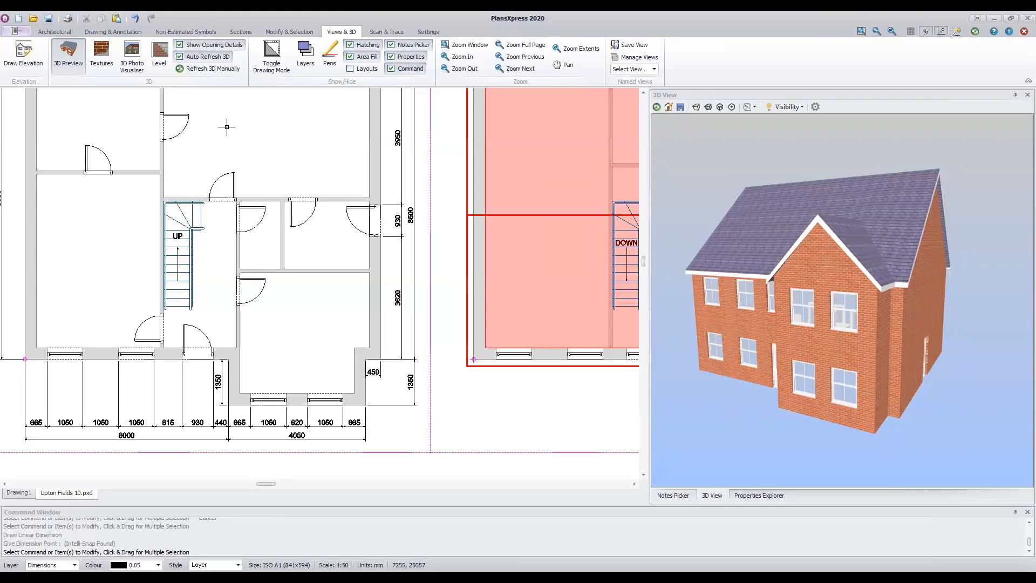
pyautogui.scroll(4, 264, 211)
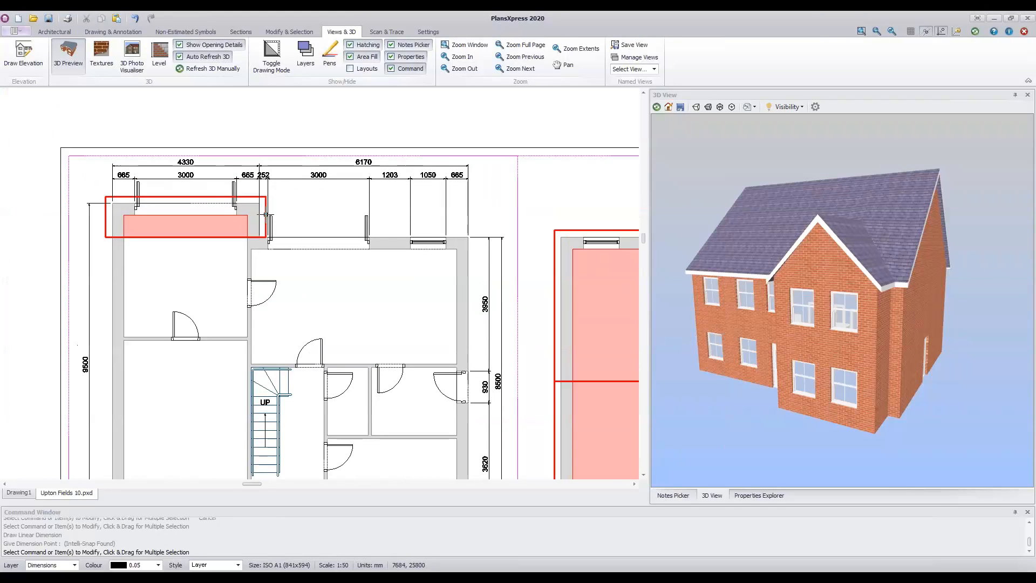
pyautogui.scroll(2, 263, 212)
pyautogui.click(240, 236)
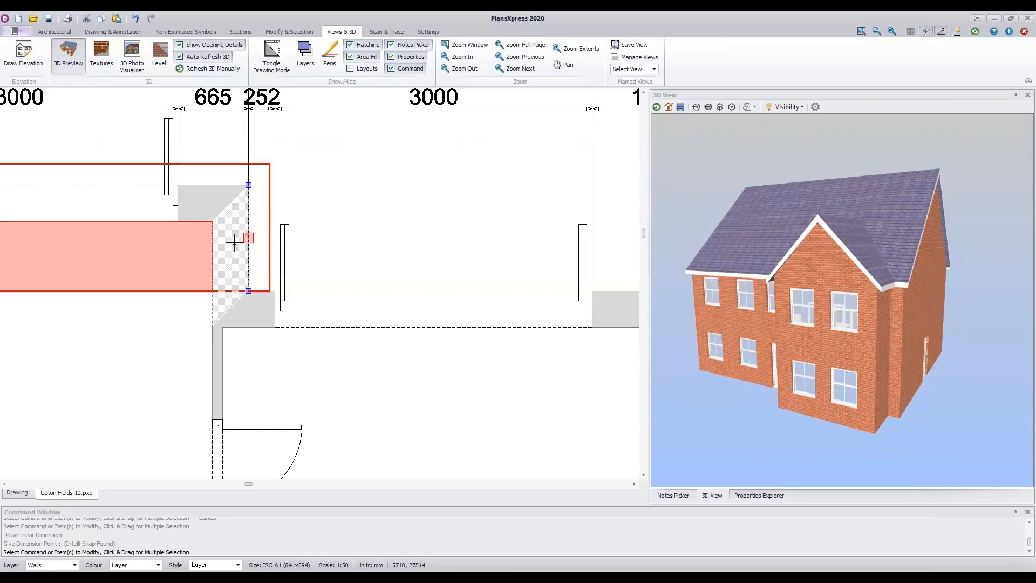
pyautogui.click(114, 46)
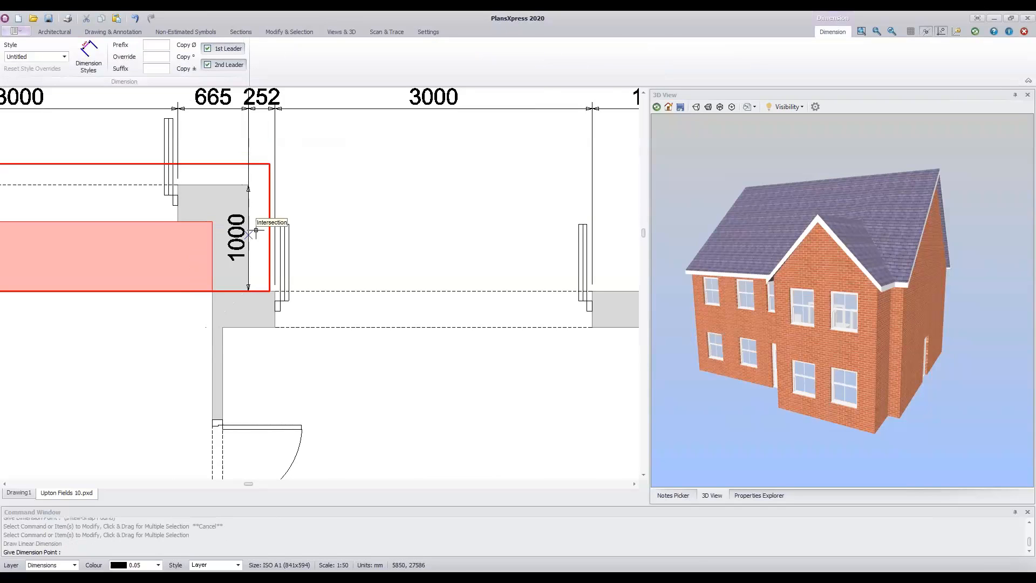
pyautogui.scroll(3, 263, 231)
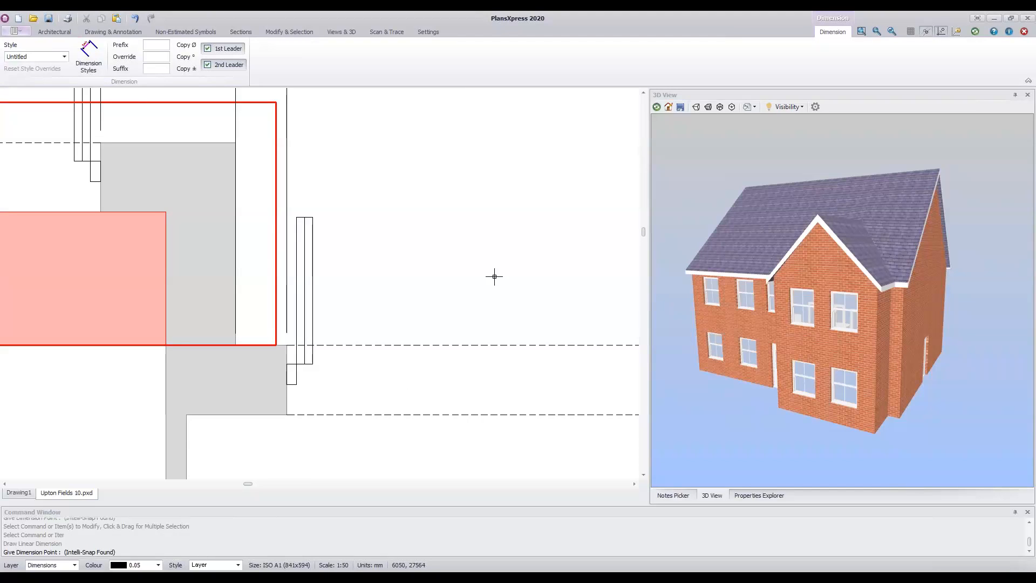
pyautogui.click(494, 276)
# - Dimension the internal depth of the front-left room from partition to front wall, placing the dimension inside, close to the outer side wall
pyautogui.scroll(-3, 438, 283)
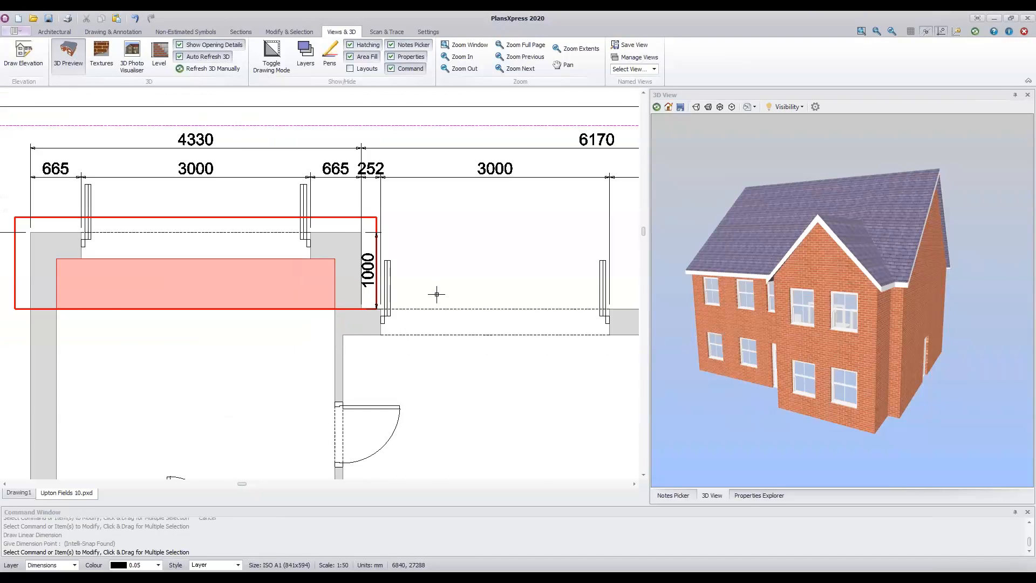
pyautogui.scroll(-4, 437, 294)
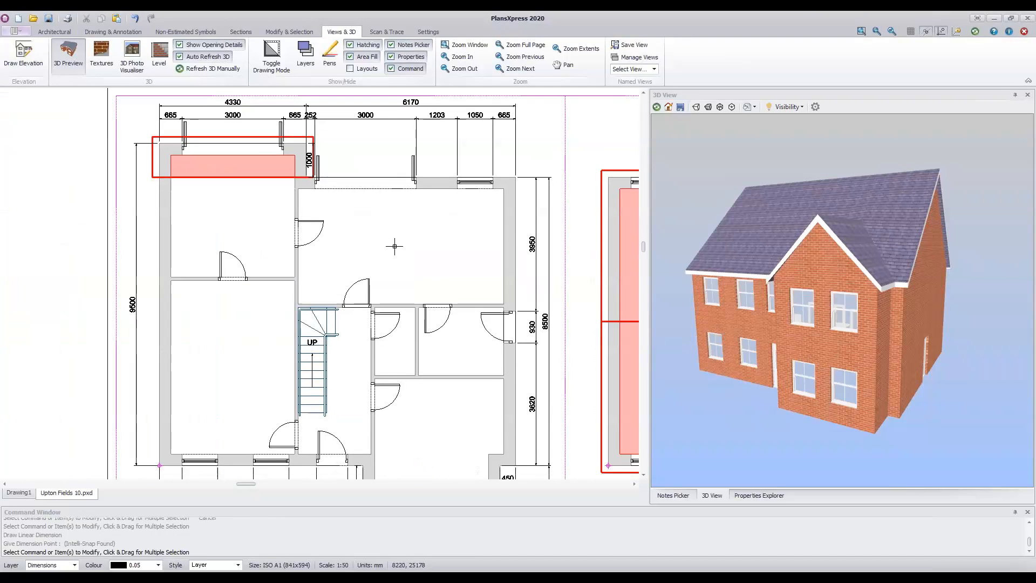
pyautogui.scroll(-3, 395, 247)
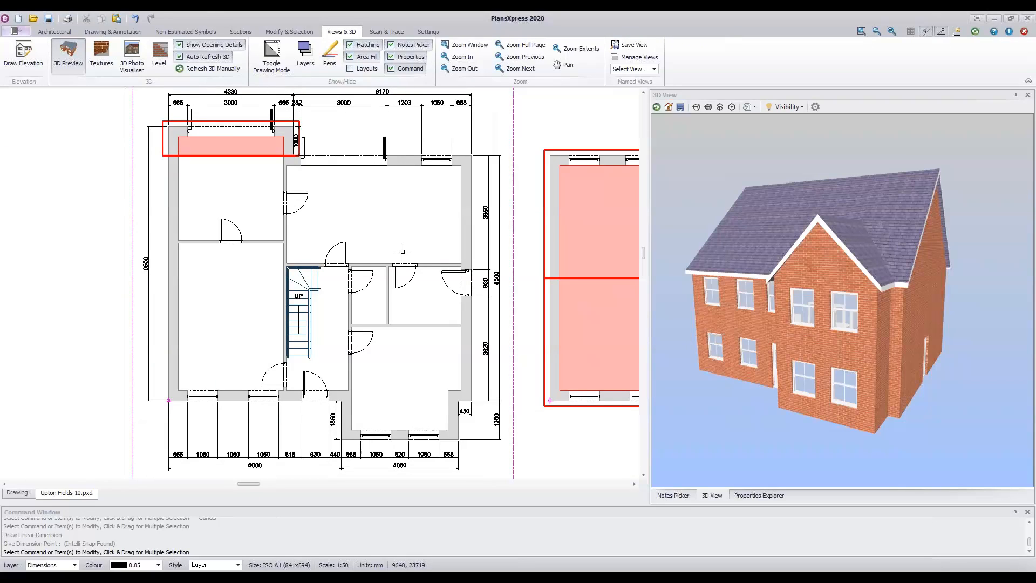
pyautogui.scroll(-1, 402, 251)
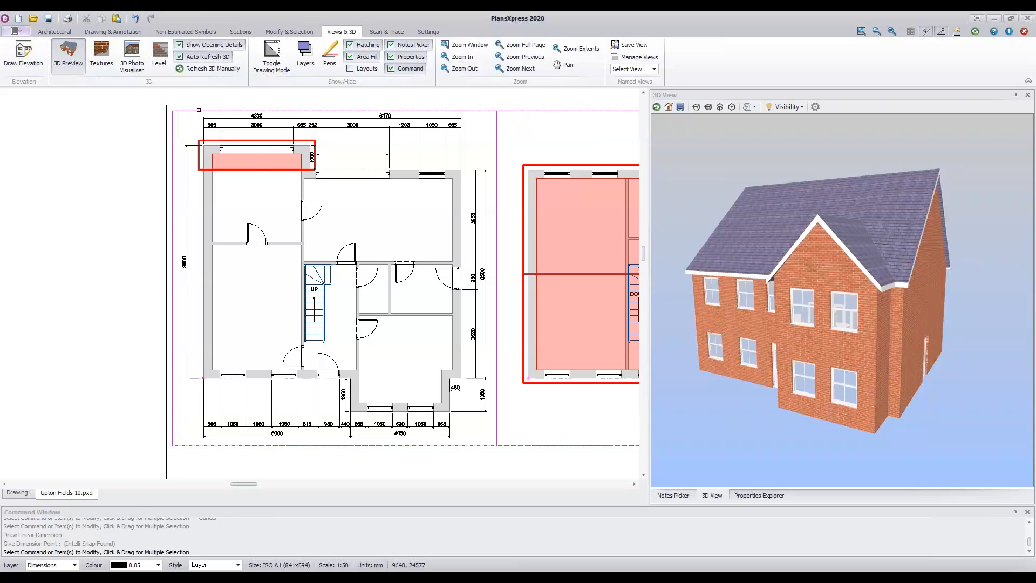
pyautogui.click(126, 32)
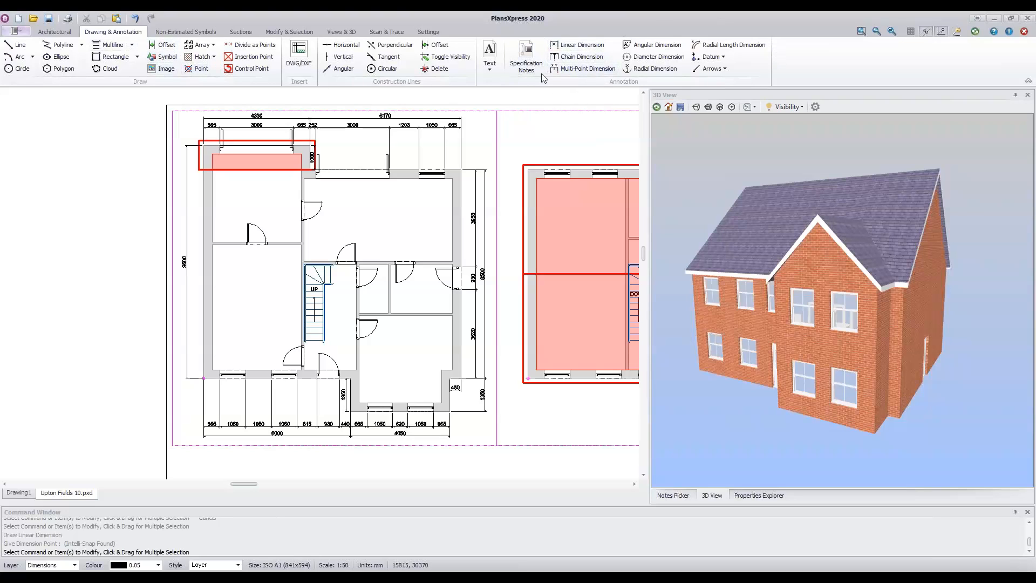
pyautogui.click(580, 48)
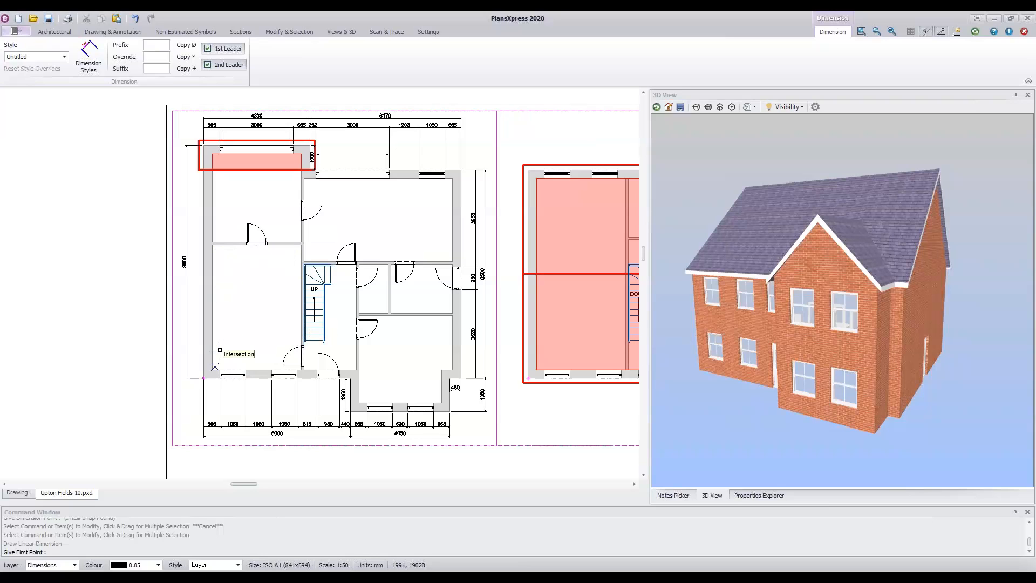
pyautogui.scroll(3, 220, 350)
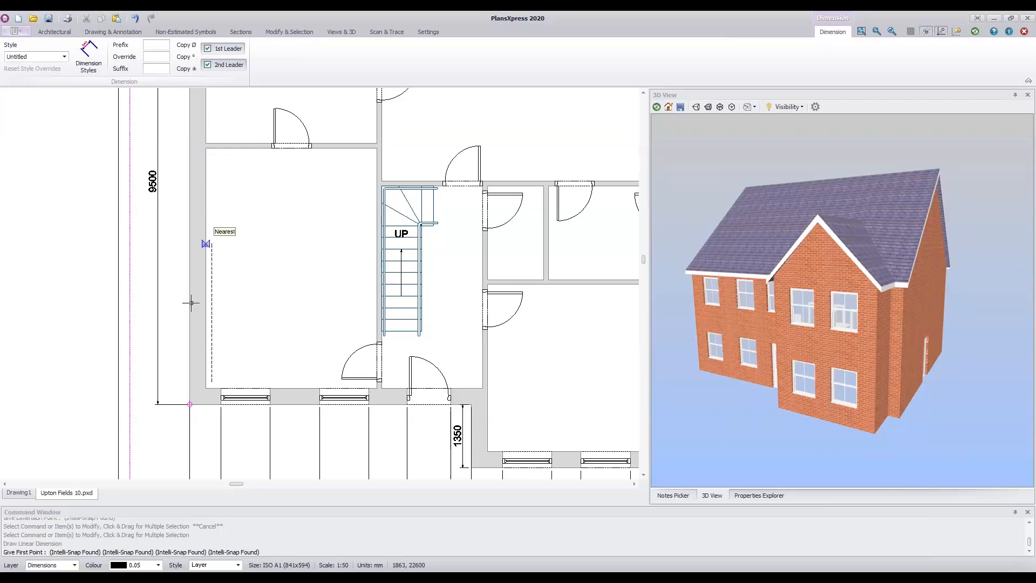
pyautogui.click(207, 150)
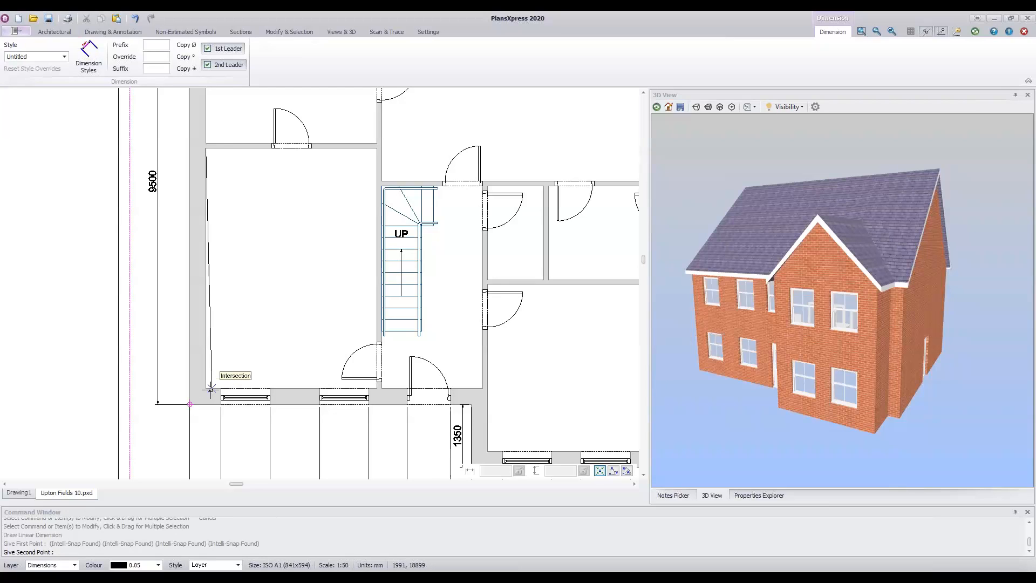
pyautogui.scroll(3, 204, 390)
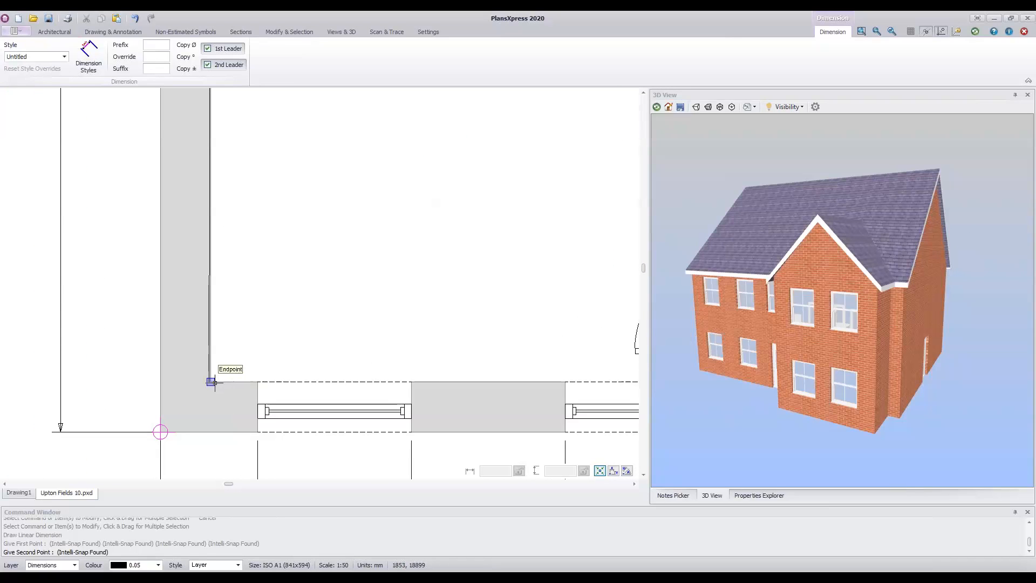
pyautogui.scroll(1, 212, 384)
pyautogui.scroll(3, 210, 384)
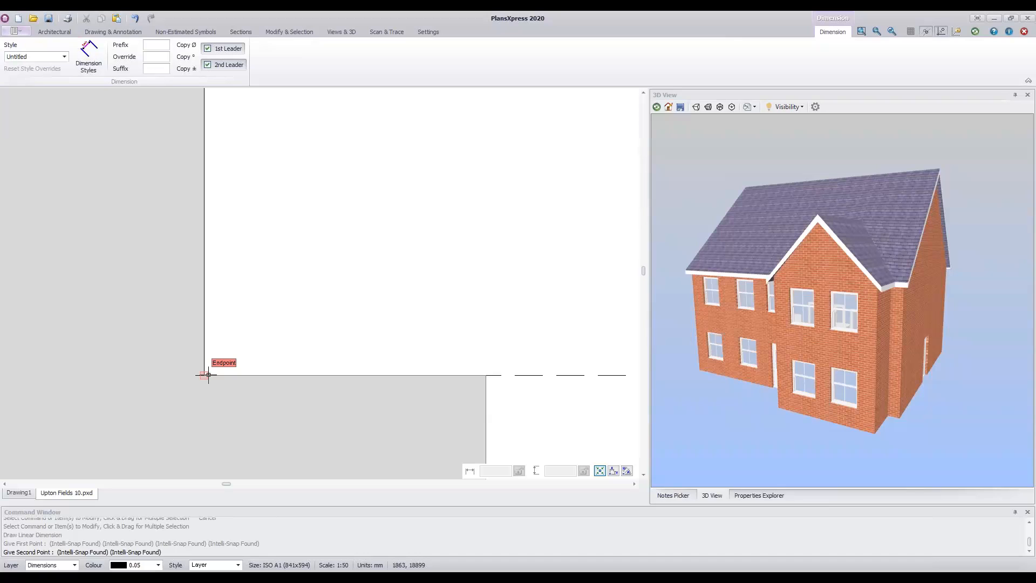
pyautogui.click(208, 375)
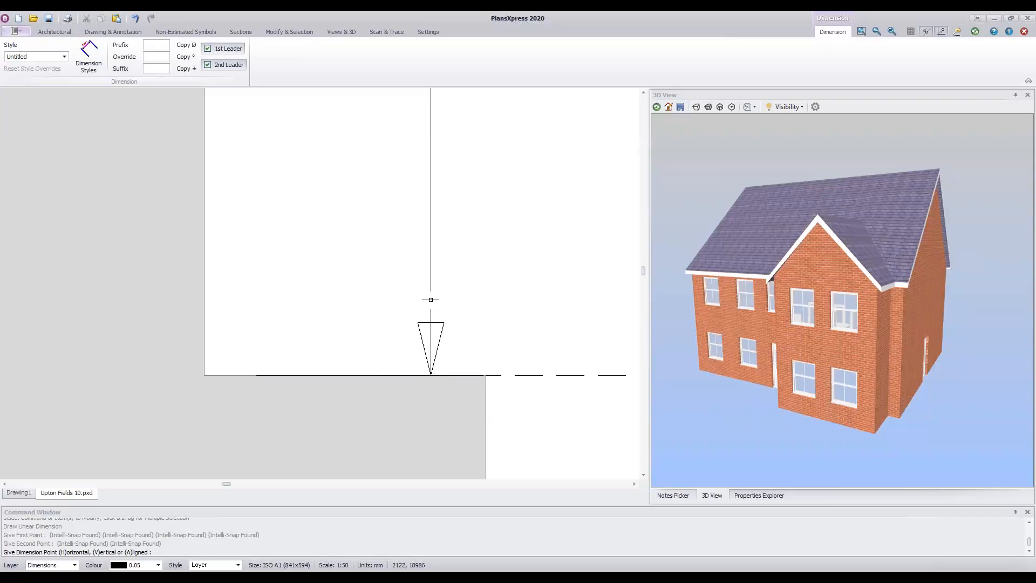
pyautogui.scroll(-6, 407, 300)
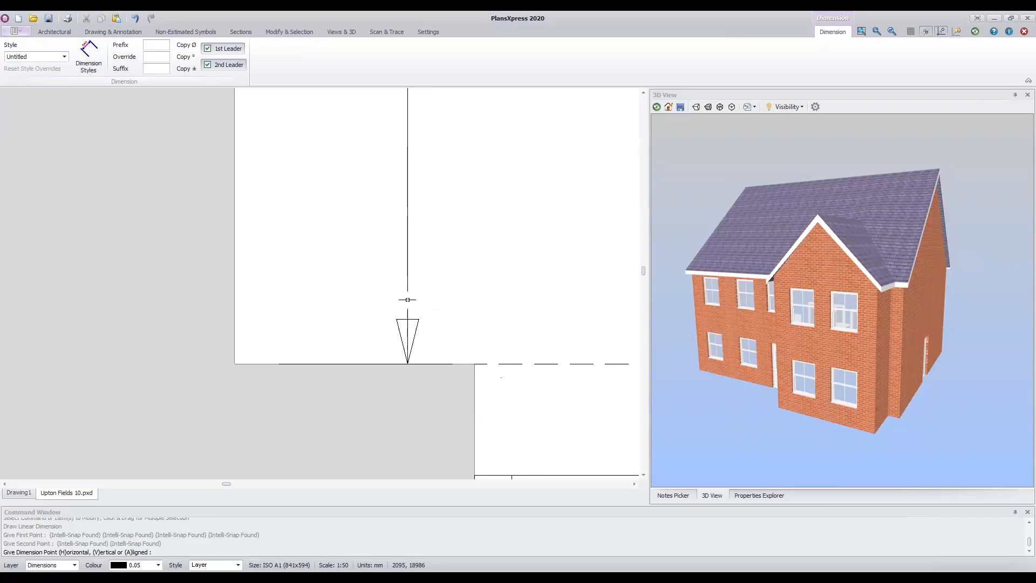
pyautogui.scroll(-4, 402, 298)
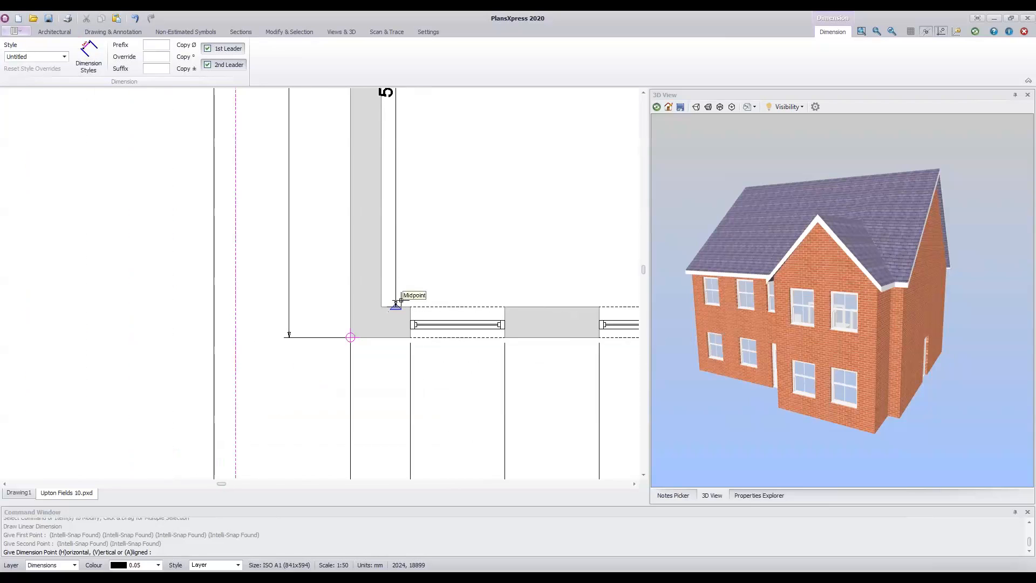
pyautogui.moveTo(505, 169)
pyautogui.mouseDown(button='middle')
pyautogui.moveTo(463, 245)
pyautogui.moveTo(399, 294)
pyautogui.mouseUp(button='middle')
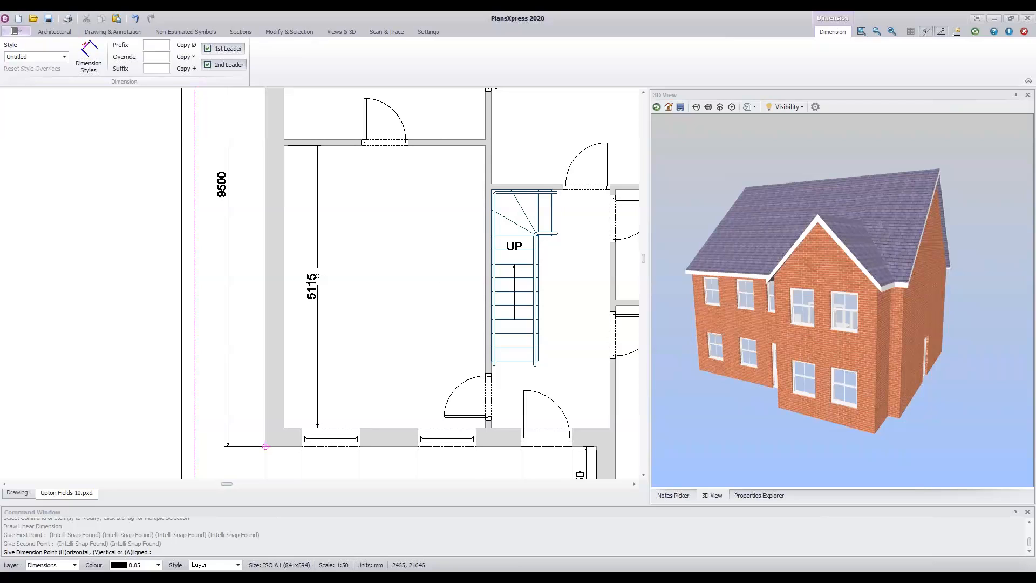
pyautogui.press('Escape')
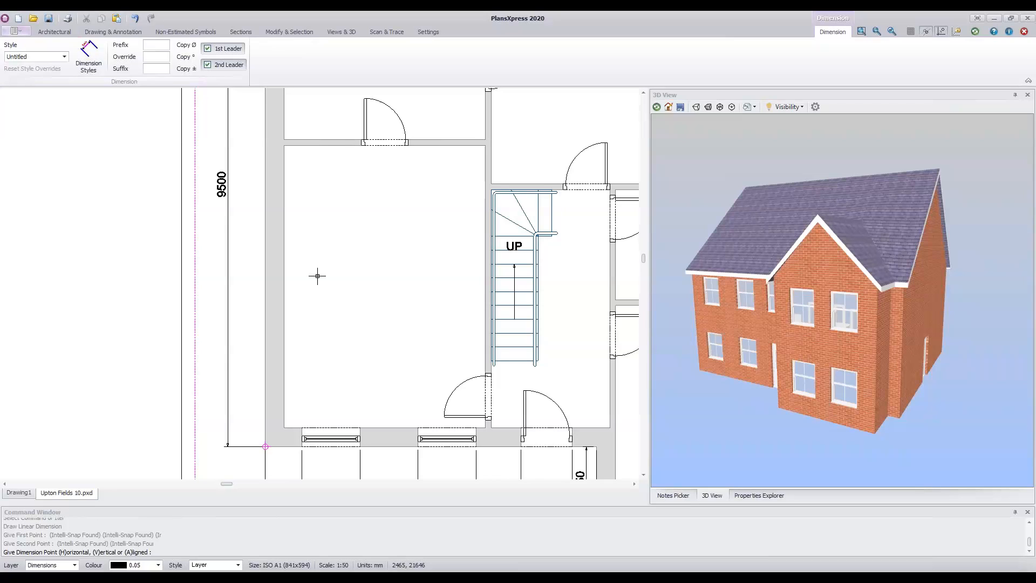
pyautogui.click(317, 276)
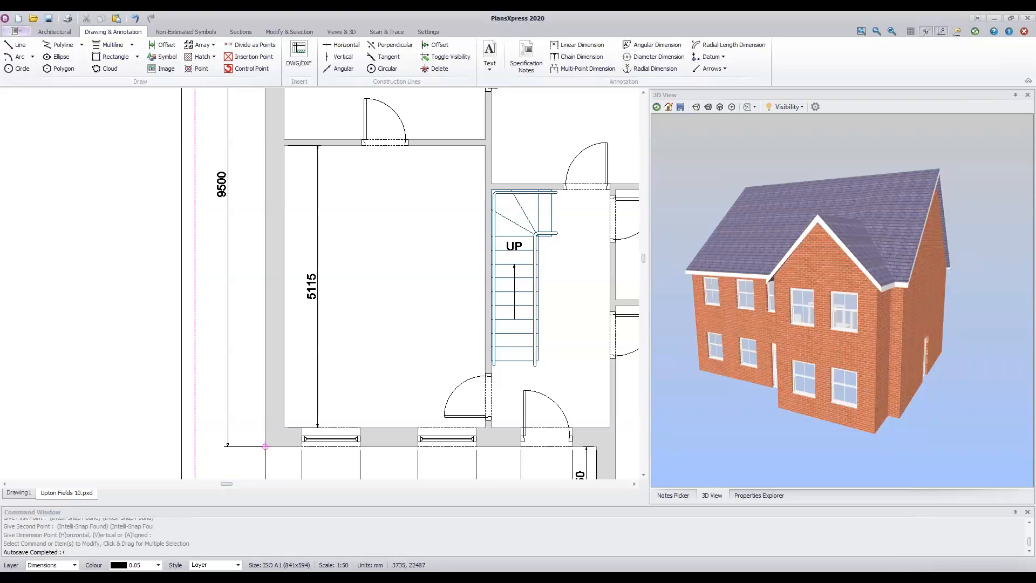
# - Dimension the internal width of the front-left room, placing the dimension just below its rear partition
pyautogui.press('Return')
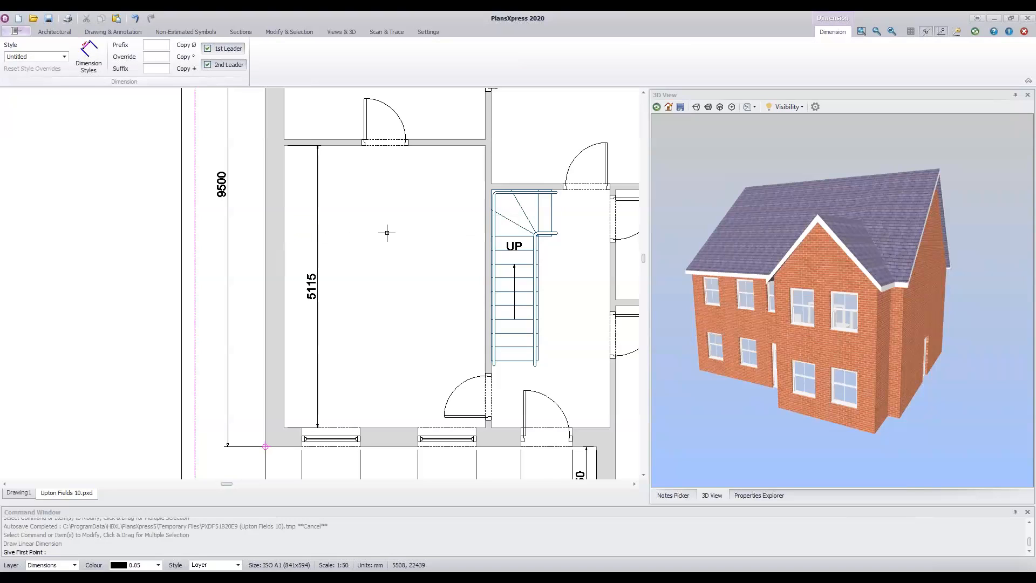
pyautogui.click(283, 236)
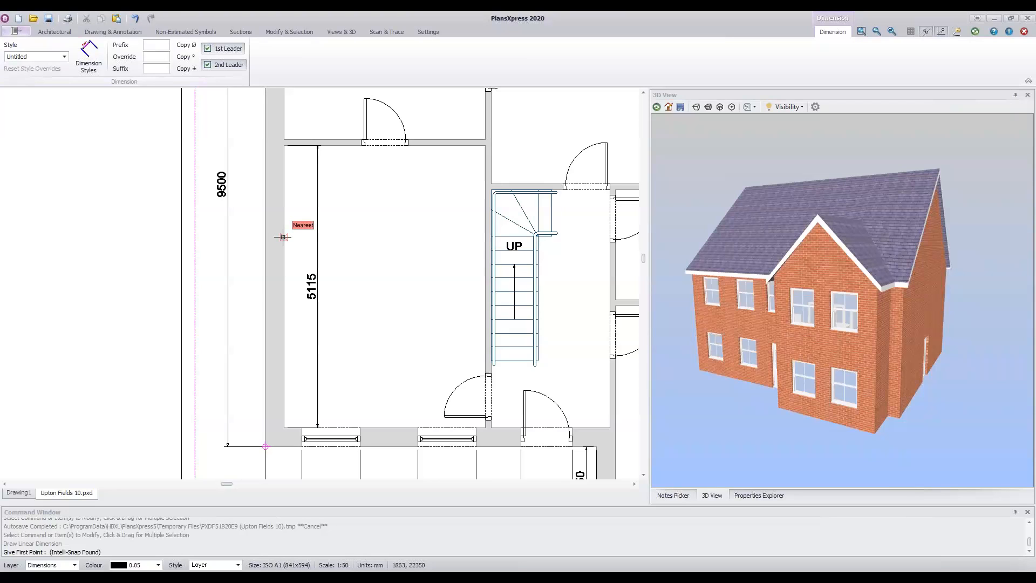
pyautogui.click(283, 237)
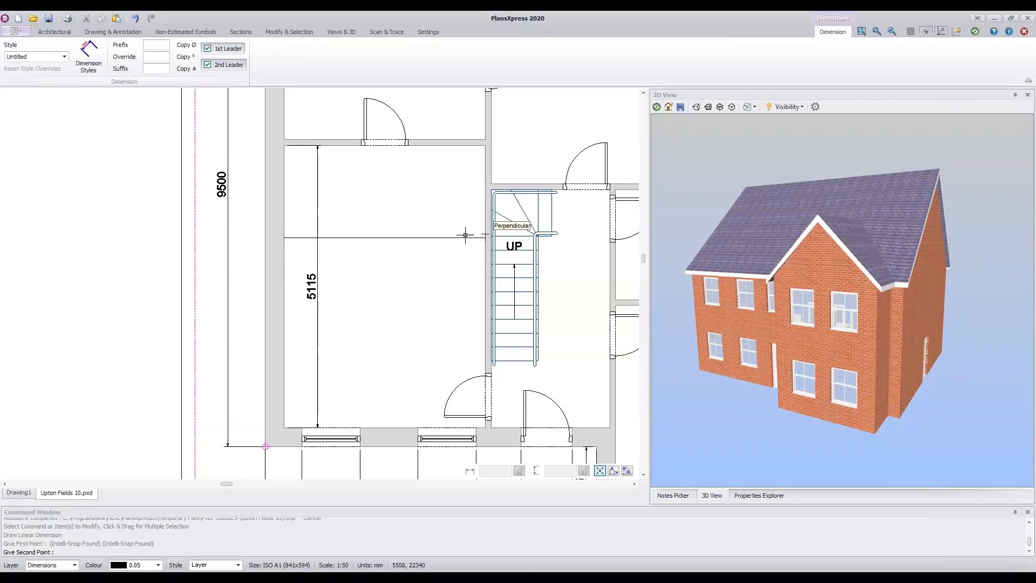
pyautogui.click(485, 236)
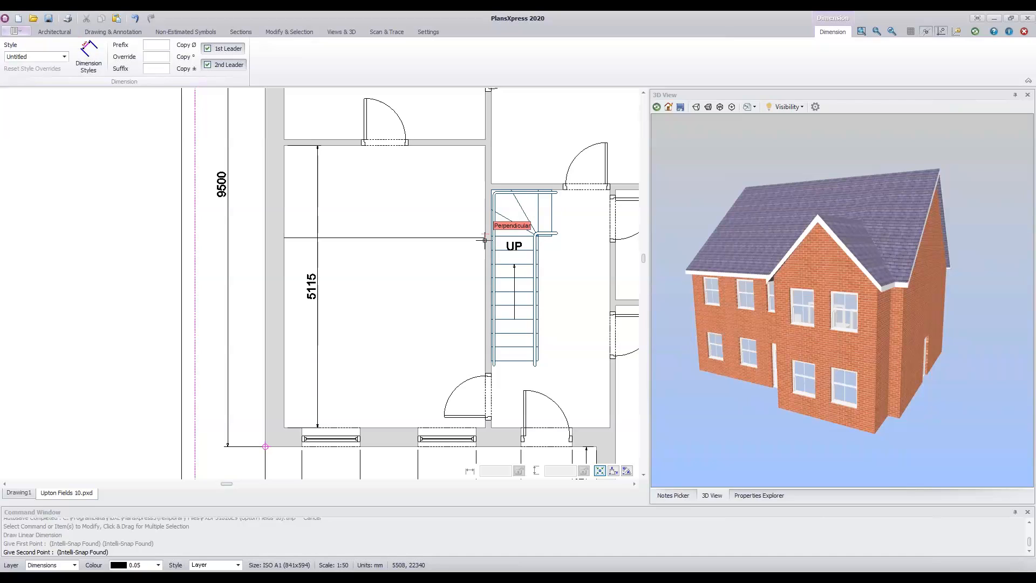
pyautogui.click(484, 240)
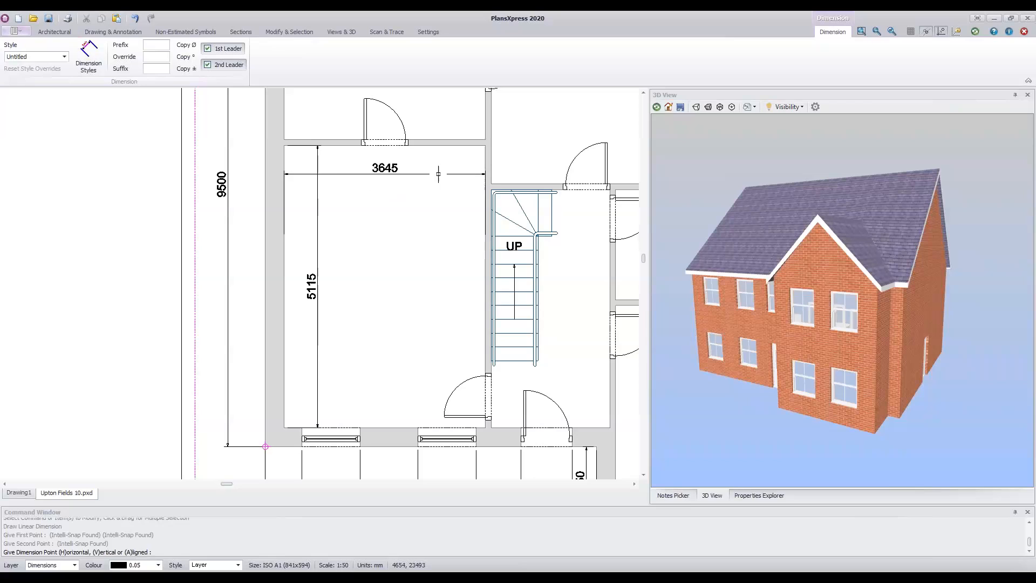
pyautogui.click(438, 175)
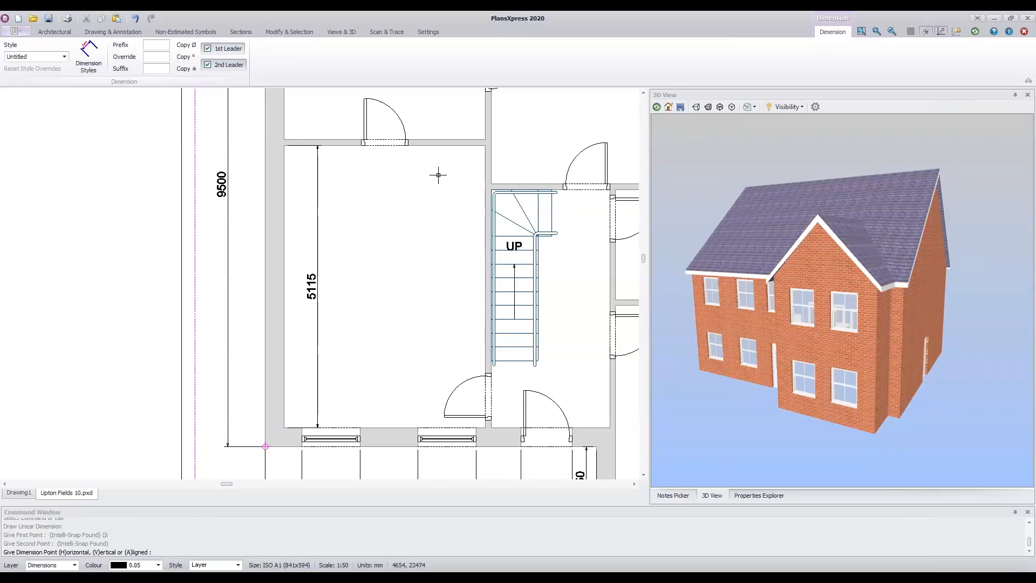
pyautogui.click(439, 174)
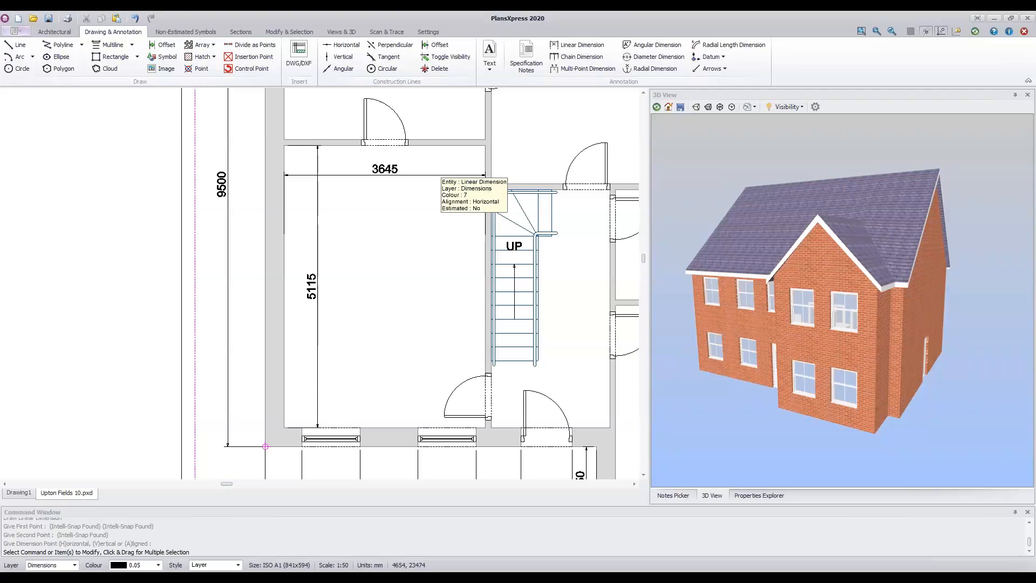
# - Dimension the internal depth of the rear-left room from rear wall to partition, in line with the front-left room's depth dimension
pyautogui.moveTo(394, 262); pyautogui.dragTo(385, 459, button='middle')
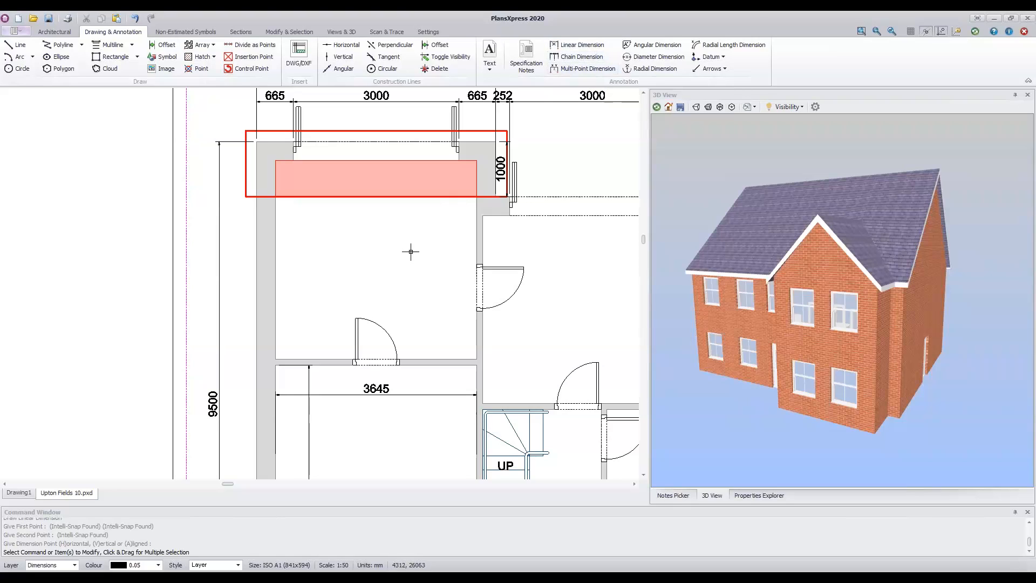
pyautogui.press('Return')
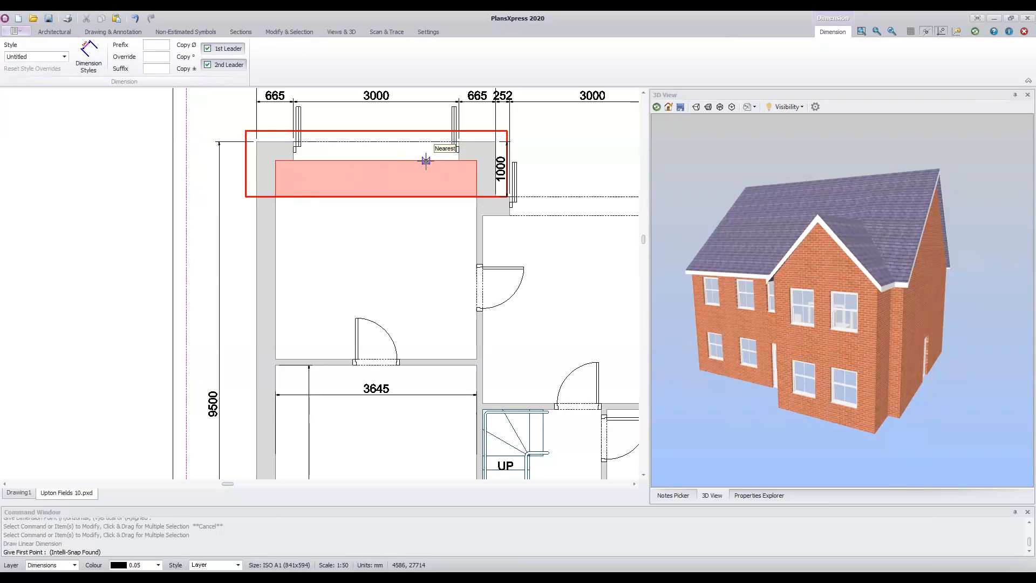
pyautogui.click(425, 161)
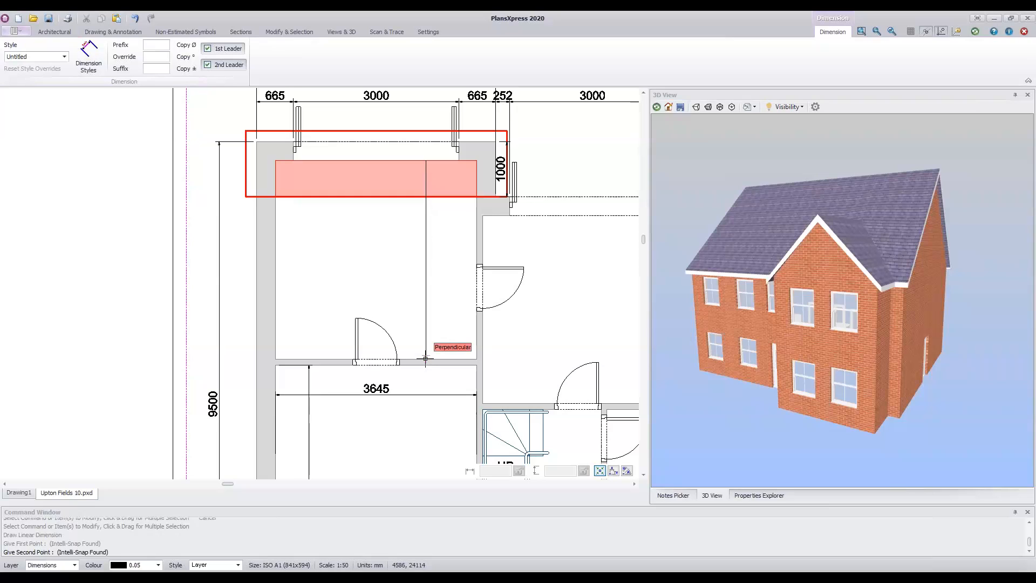
pyautogui.click(426, 358)
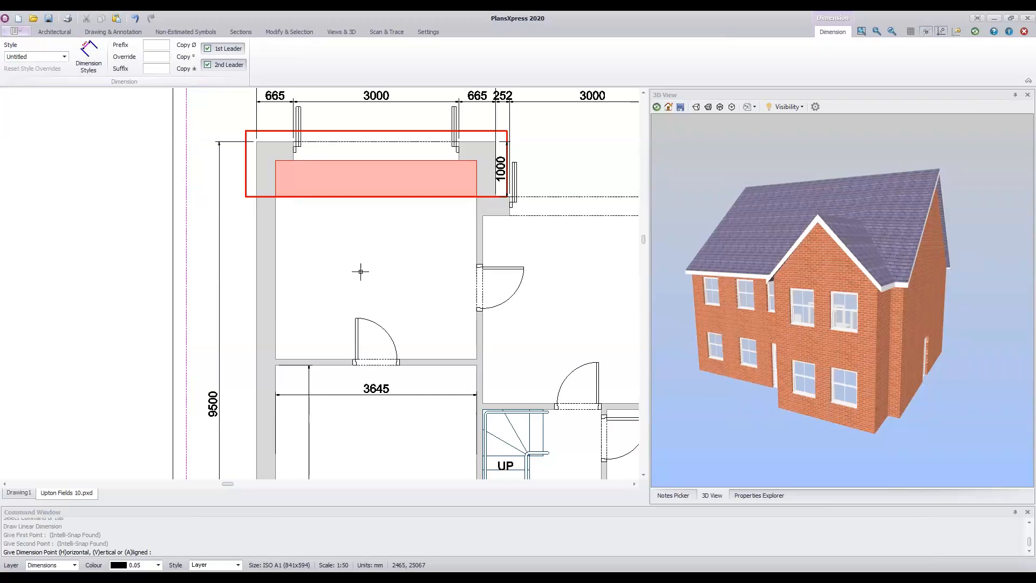
pyautogui.click(361, 272)
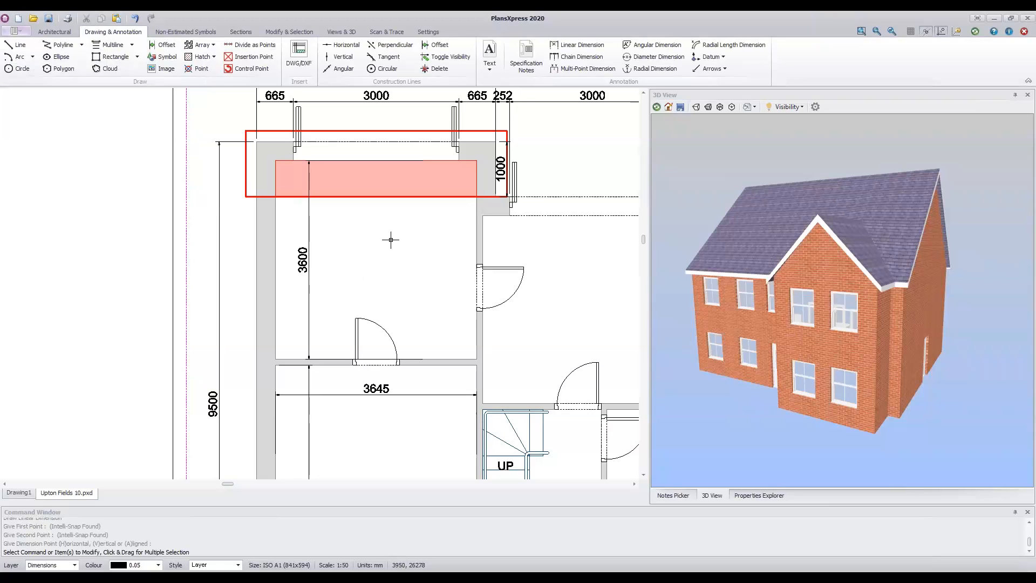
pyautogui.press('Escape')
# - Dimension the internal width of the rear-left room, placing the dimension line across the middle of the room
pyautogui.press('Return')
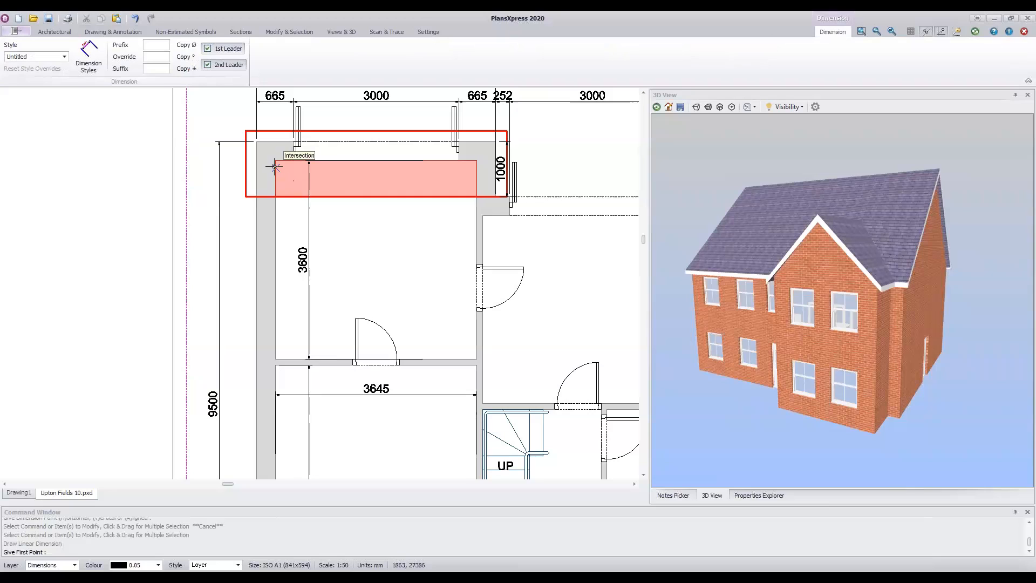
pyautogui.click(275, 230)
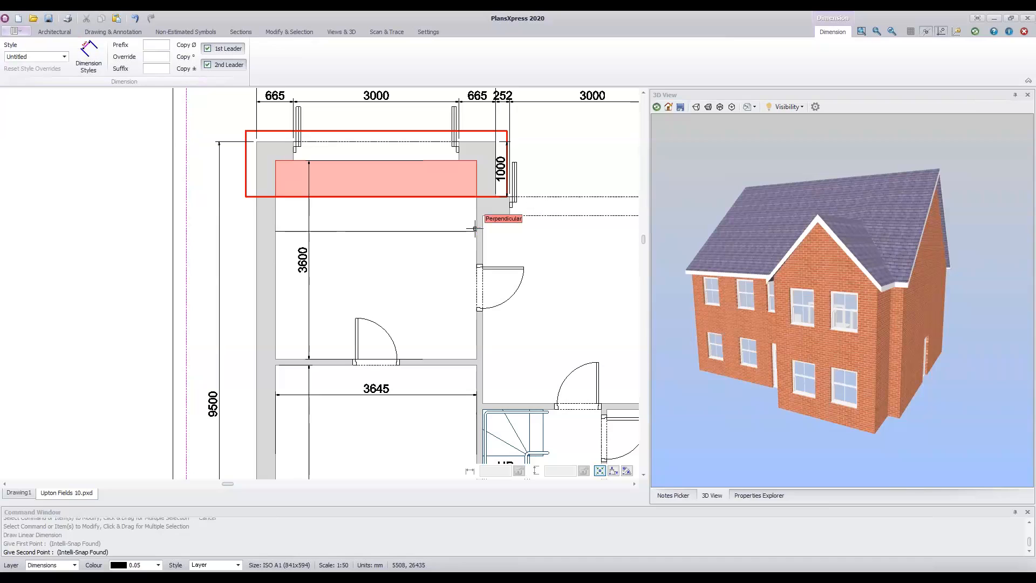
pyautogui.click(475, 228)
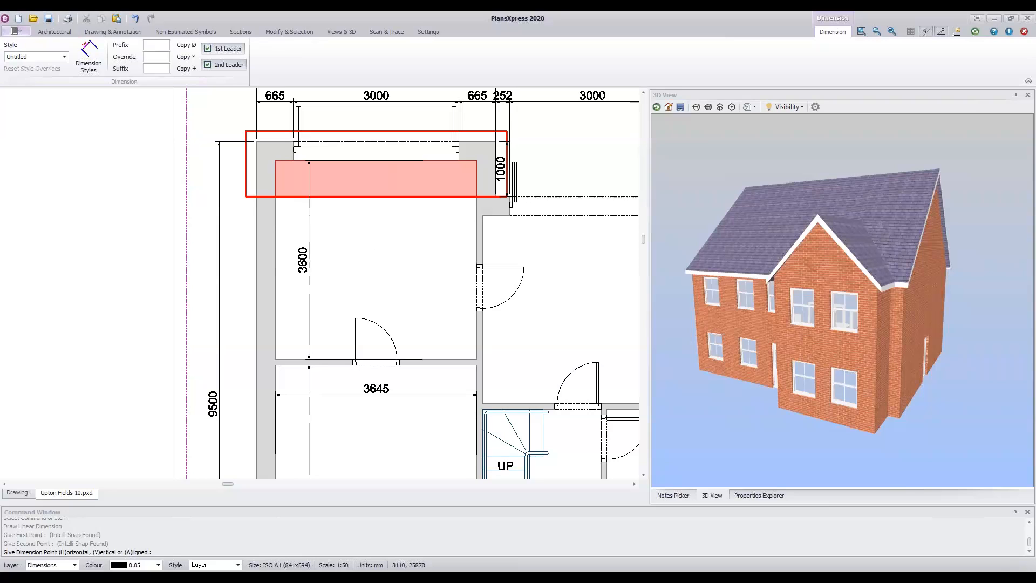
pyautogui.click(402, 262)
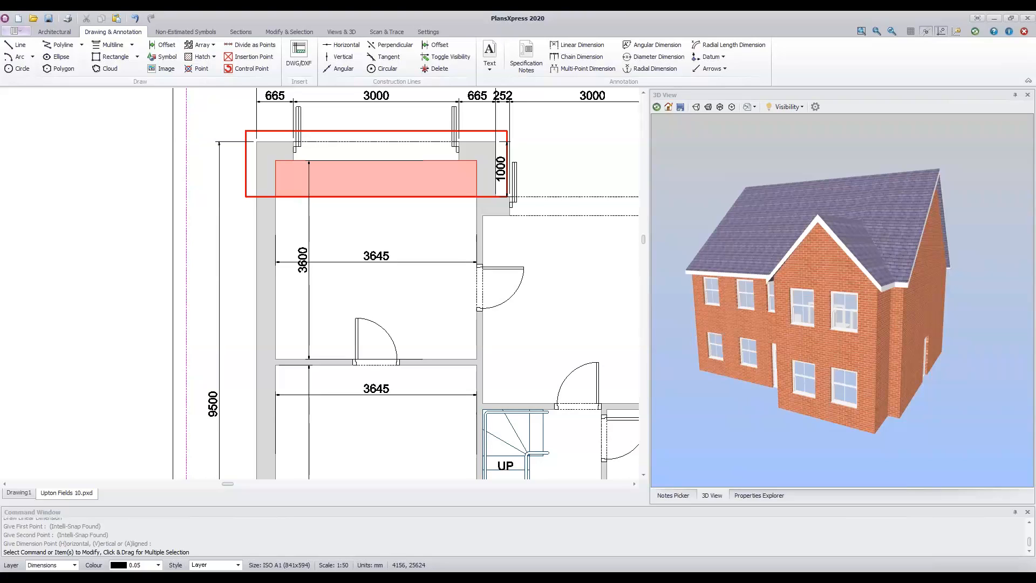
# - Move the rear-left room's width dimension line closer to the rear wall, clear of the depth dimension's text
pyautogui.click(381, 256)
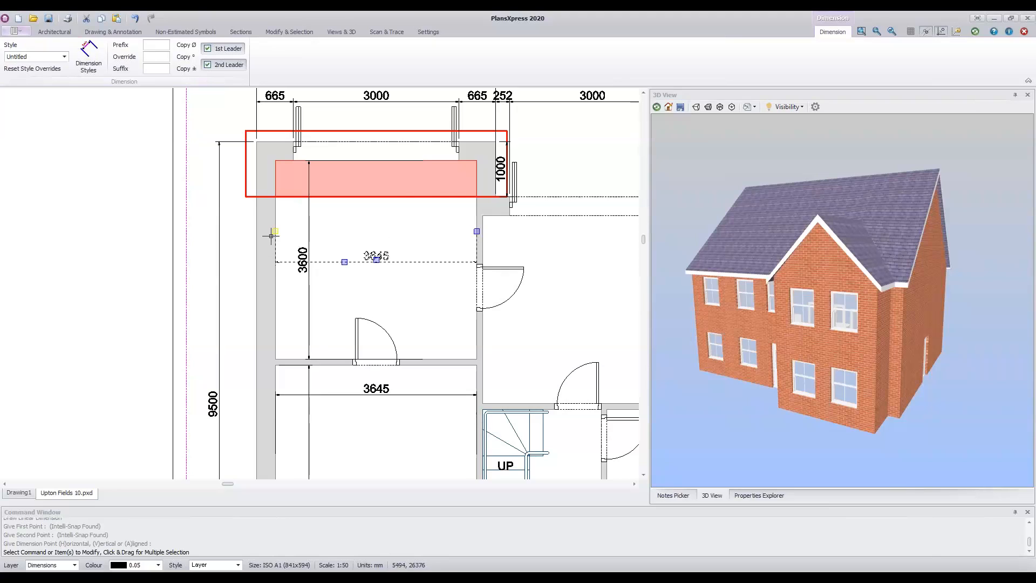
pyautogui.click(344, 262)
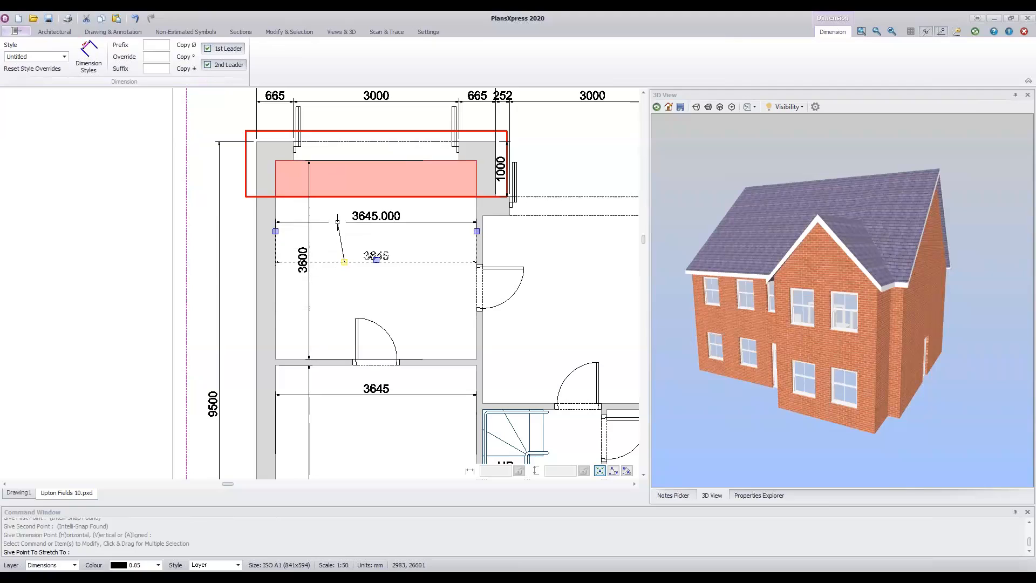
pyautogui.click(335, 222)
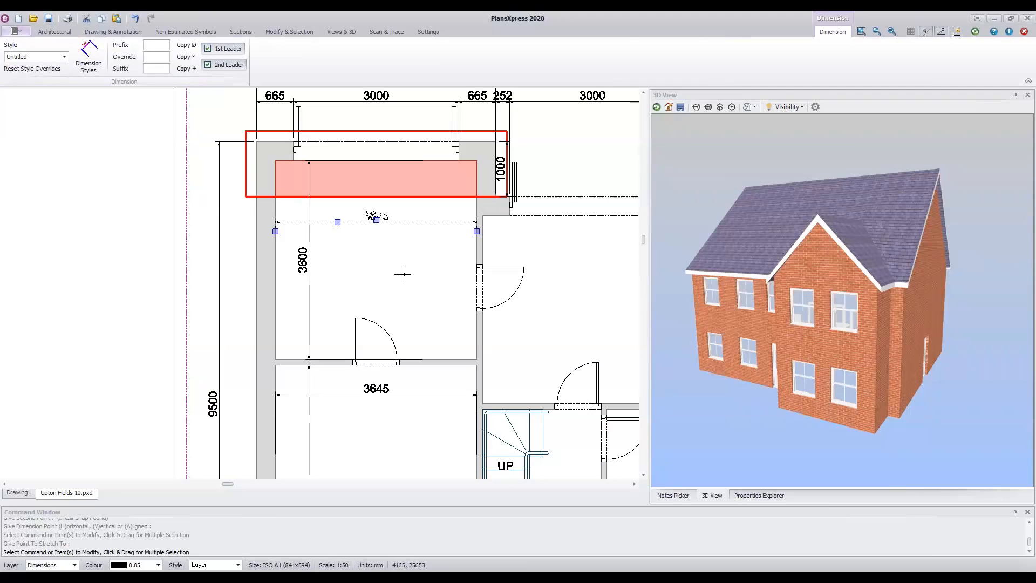
# - Nudge the rear-left room's depth dimension line slightly, keeping it clear of the room's width text
pyautogui.press('Escape')
pyautogui.click(303, 264)
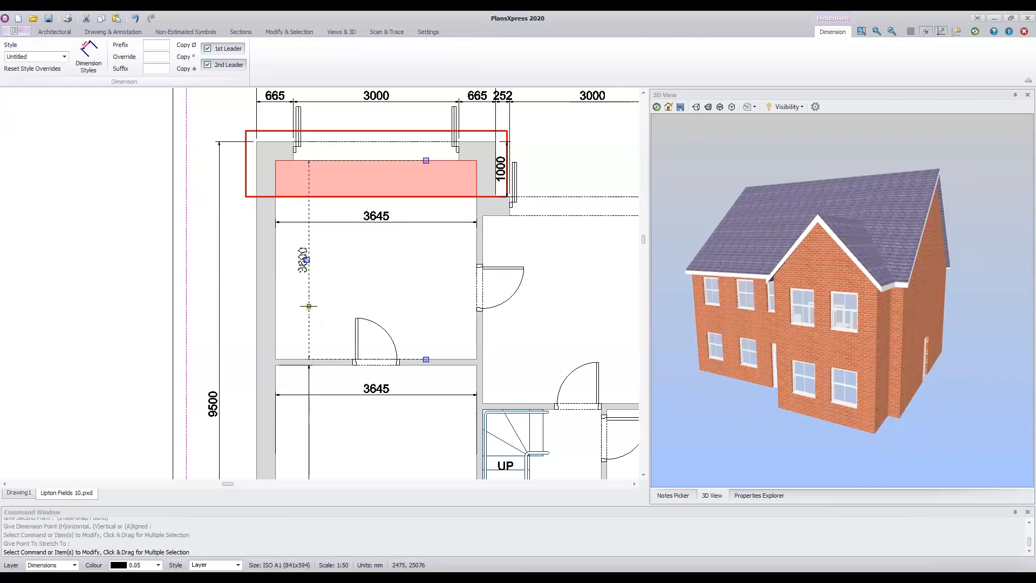
pyautogui.click(309, 306)
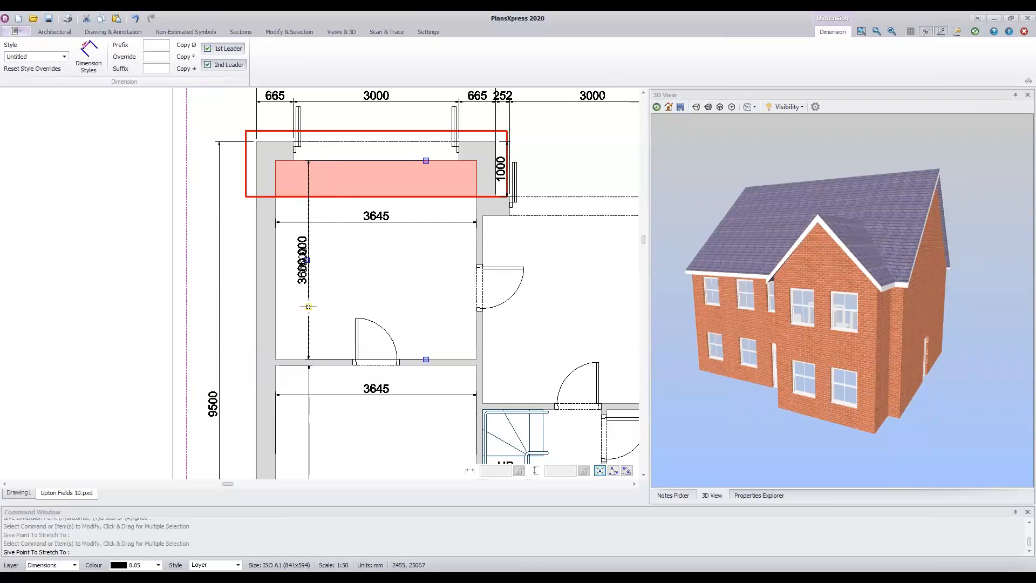
pyautogui.press('Delete')
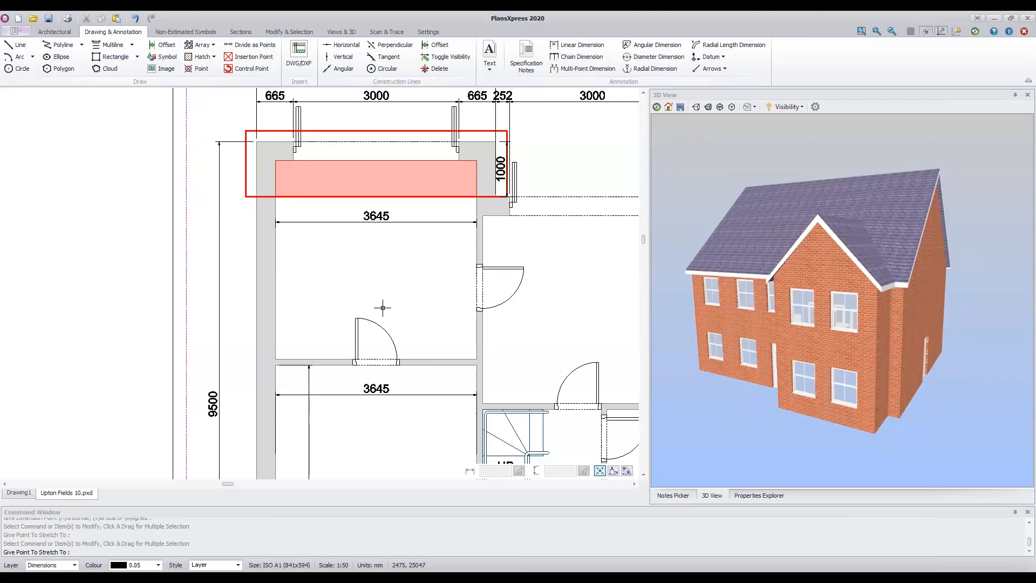
pyautogui.click(310, 307)
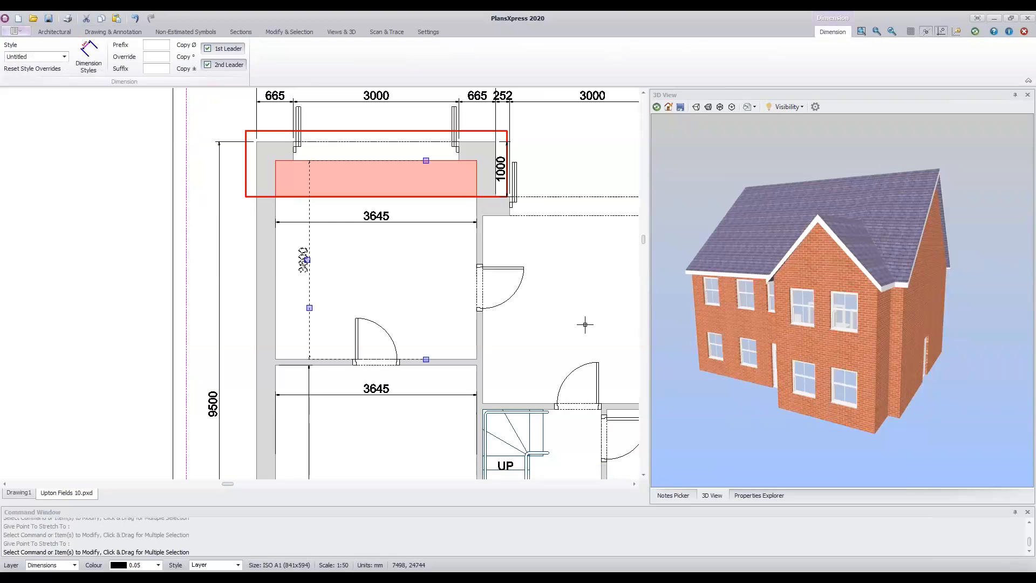
pyautogui.press('Escape')
# - Dimension the internal depth of the large rear-right room, placing the dimension line near its external side wall
pyautogui.scroll(-2, 585, 324)
pyautogui.moveTo(506, 303); pyautogui.dragTo(340, 243, button='middle')
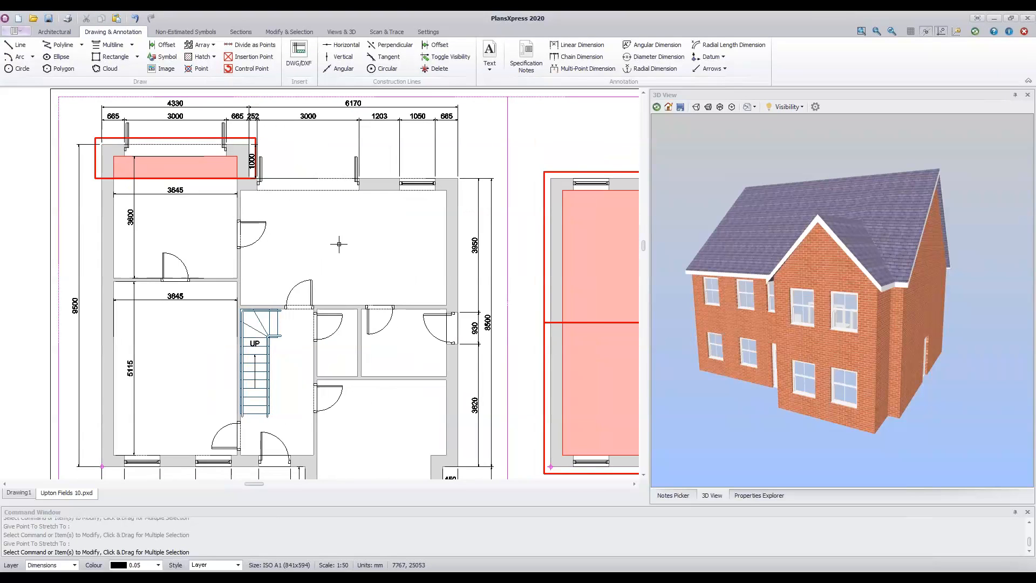
pyautogui.scroll(3, 346, 245)
pyautogui.scroll(-1, 357, 246)
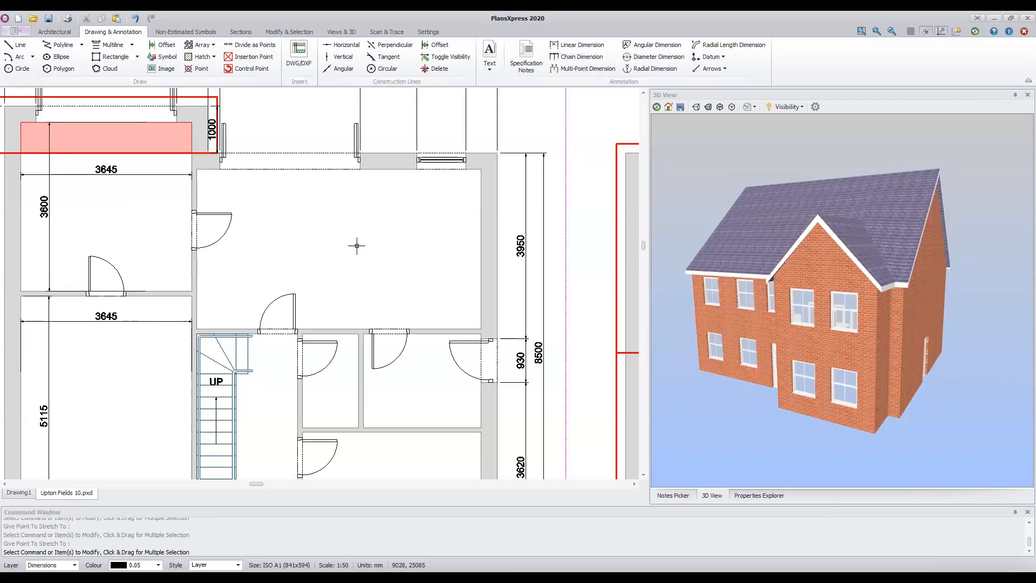
pyautogui.press('Escape')
pyautogui.press('Return')
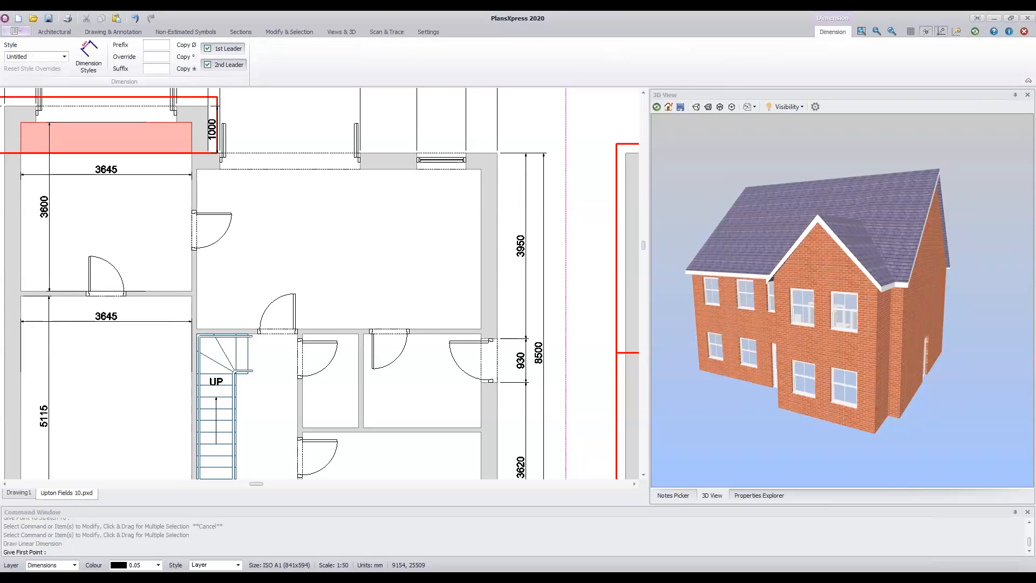
pyautogui.click(398, 172)
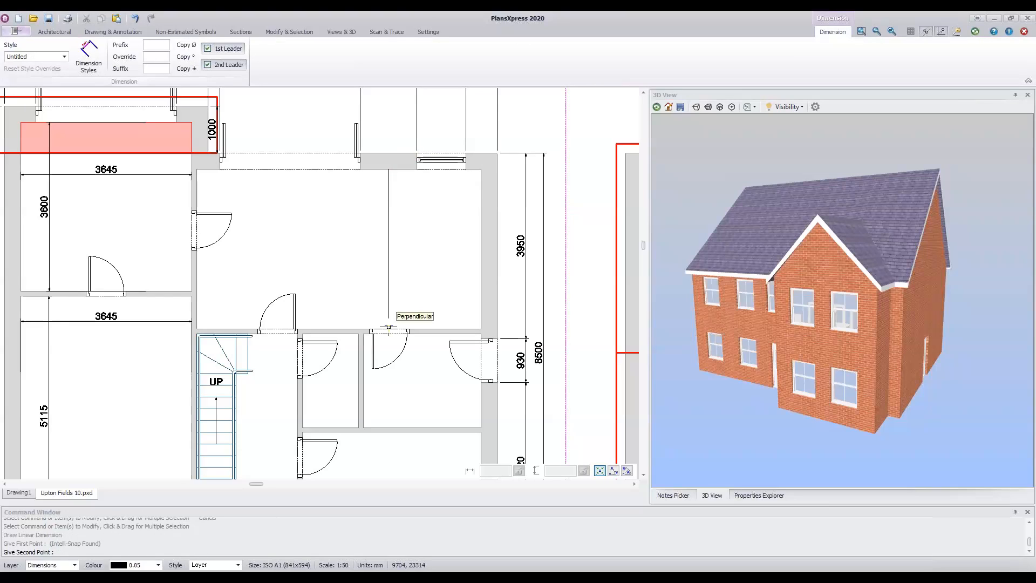
pyautogui.click(389, 329)
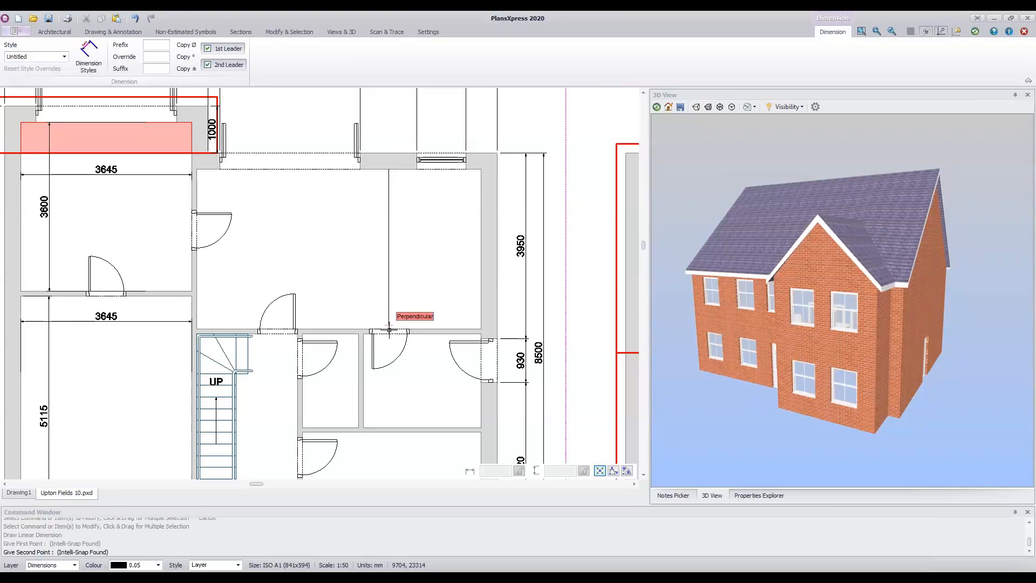
pyautogui.click(456, 259)
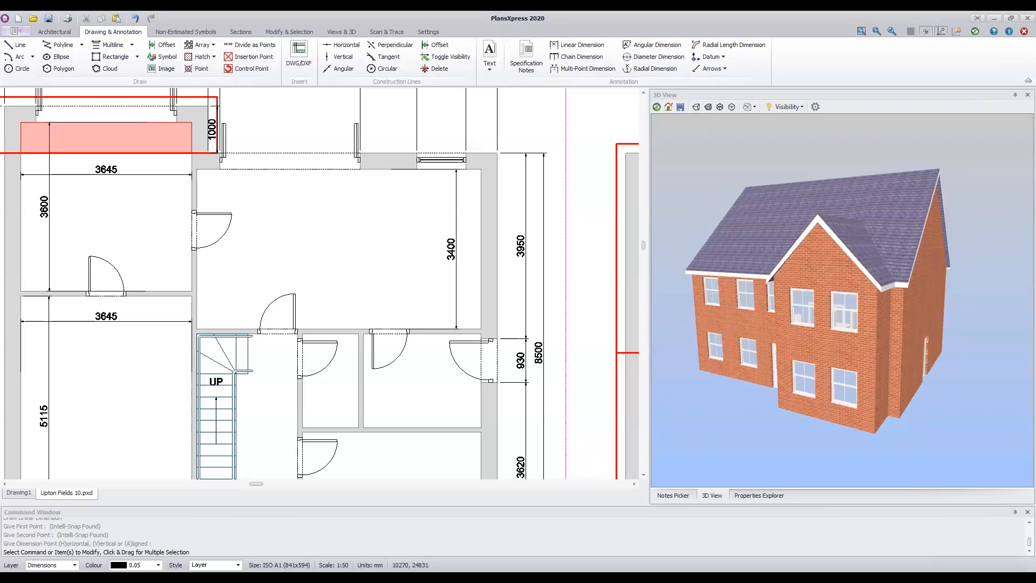
# - Dimension the internal width of the large rear-right room, placing the dimension line just below the rear wall
pyautogui.press('Return')
pyautogui.click(198, 189)
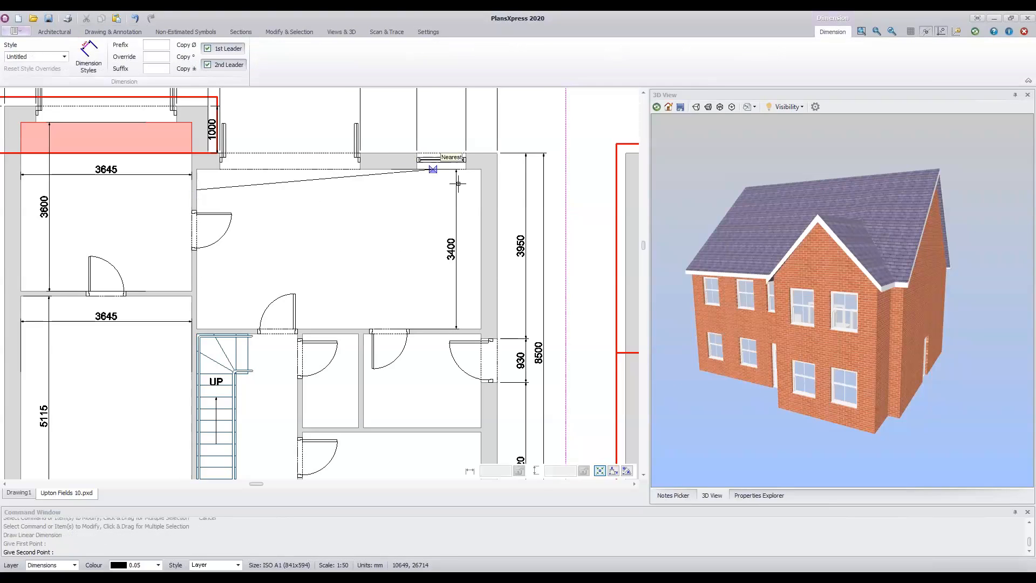
pyautogui.click(429, 193)
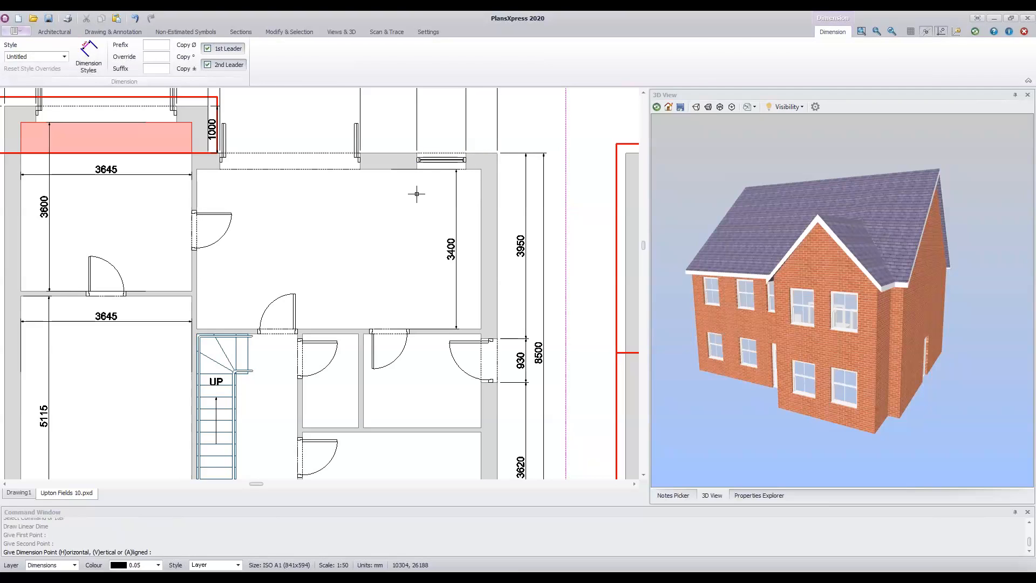
pyautogui.click(416, 192)
# - Dimension the internal width of the small room with the side entrance door, placing the dimension near its front partition
pyautogui.moveTo(403, 370); pyautogui.dragTo(435, 213, button='middle')
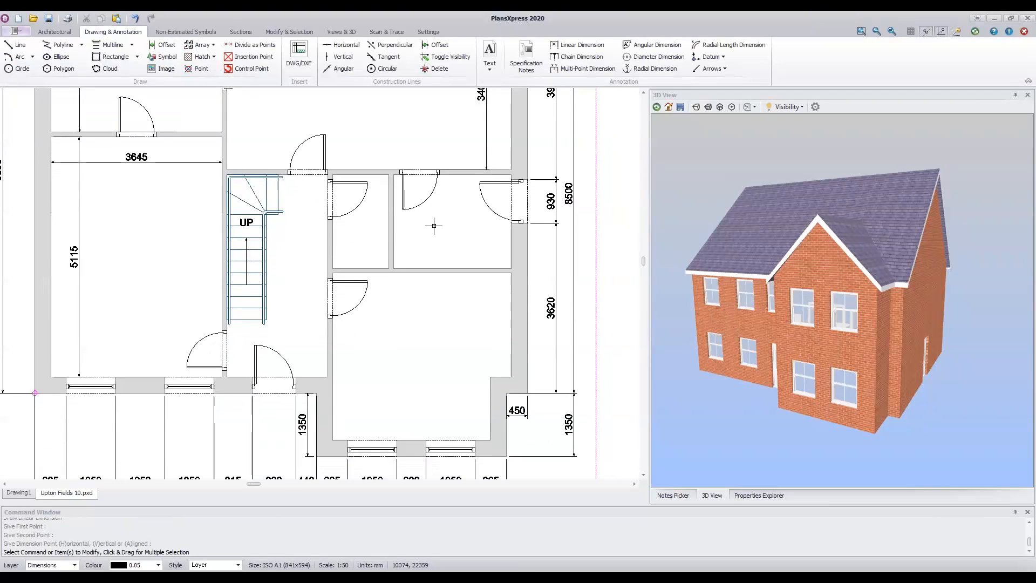
pyautogui.press('Escape')
pyautogui.press('Return')
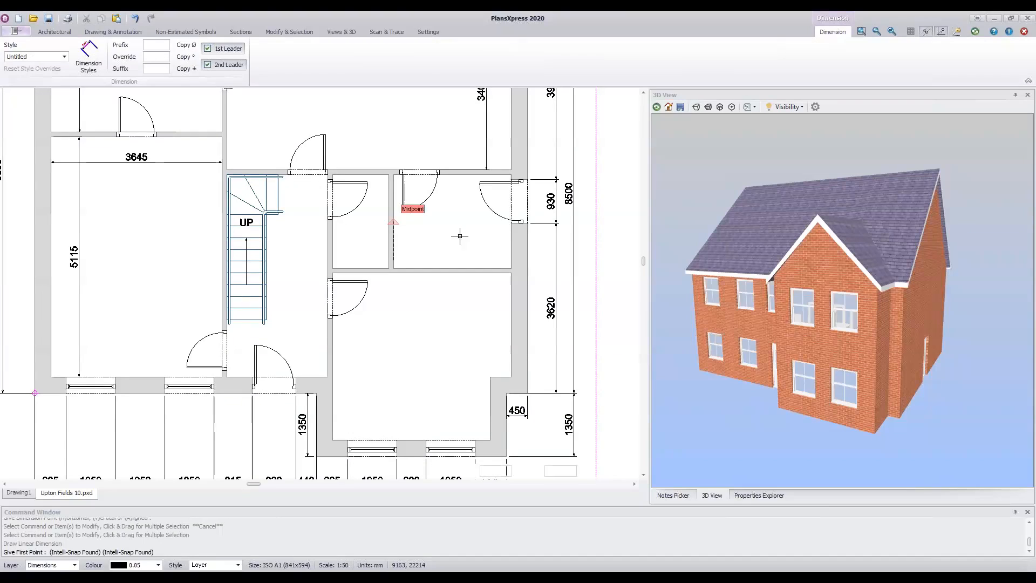
pyautogui.click(460, 236)
pyautogui.click(452, 234)
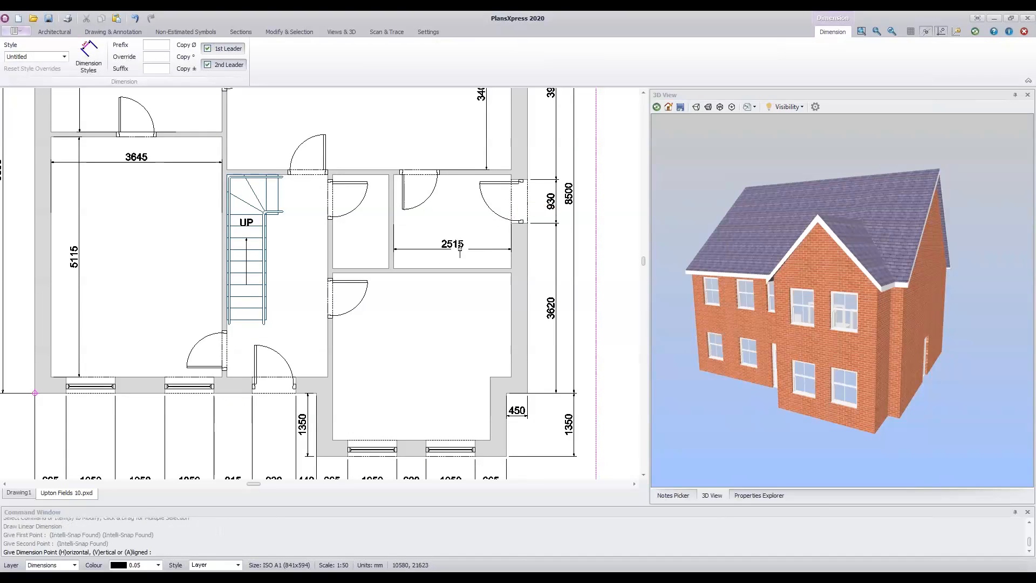
pyautogui.click(460, 249)
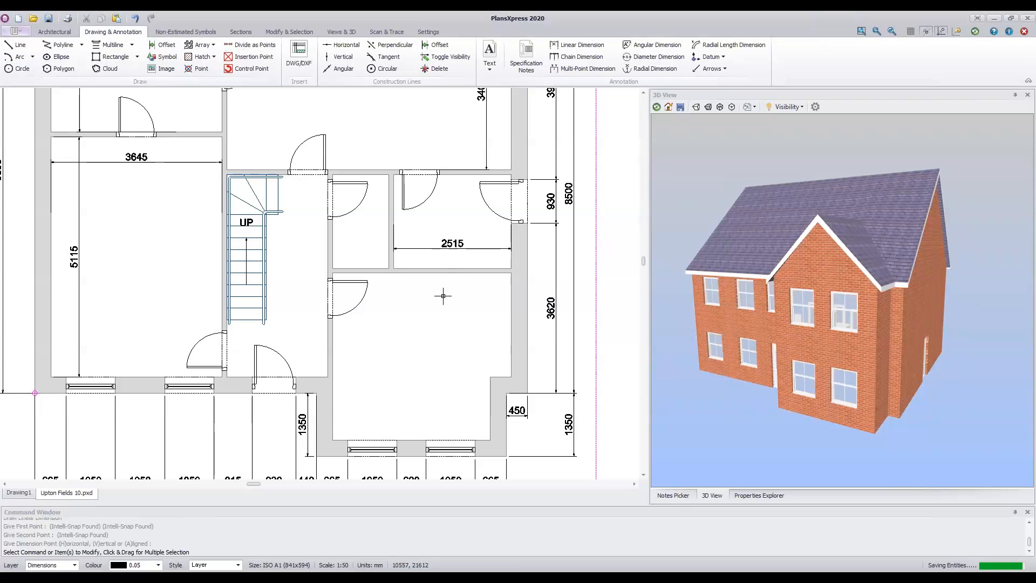
# - Dimension the internal depth of the side-entrance room, in line with the rear-right room's depth dimension
pyautogui.press('Return')
pyautogui.click(399, 174)
pyautogui.click(394, 269)
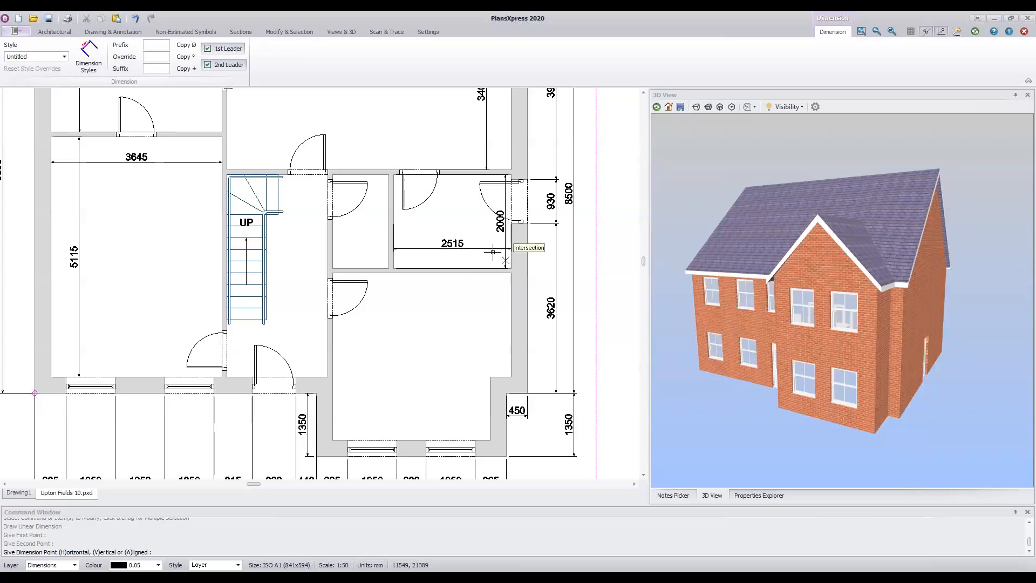
pyautogui.click(432, 318)
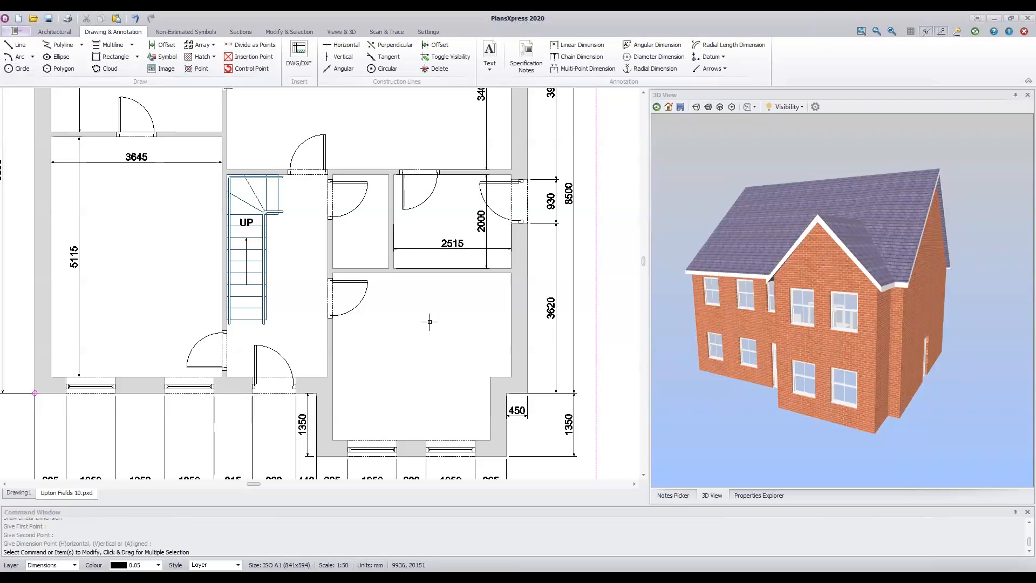
# - Dimension the full internal width of the front-right room, placing the dimension line just below its rear partition
pyautogui.press('Return')
pyautogui.click(332, 273)
pyautogui.click(511, 273)
pyautogui.click(491, 296)
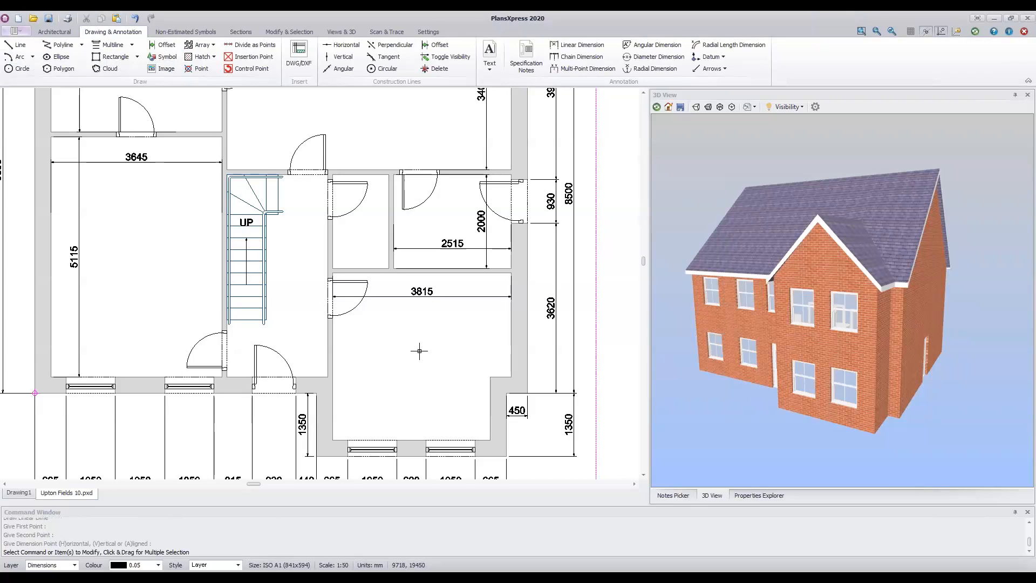
# - Dimension the full internal depth of the front-right room from the front wall to the rear partition, right of the room's centre
pyautogui.rightClick(419, 351)
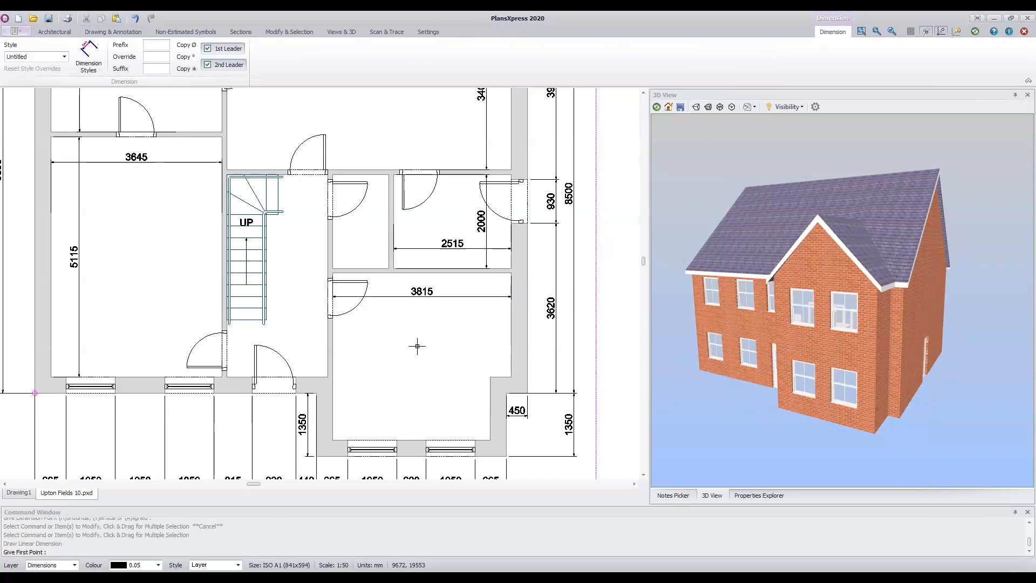
pyautogui.click(412, 440)
pyautogui.click(414, 279)
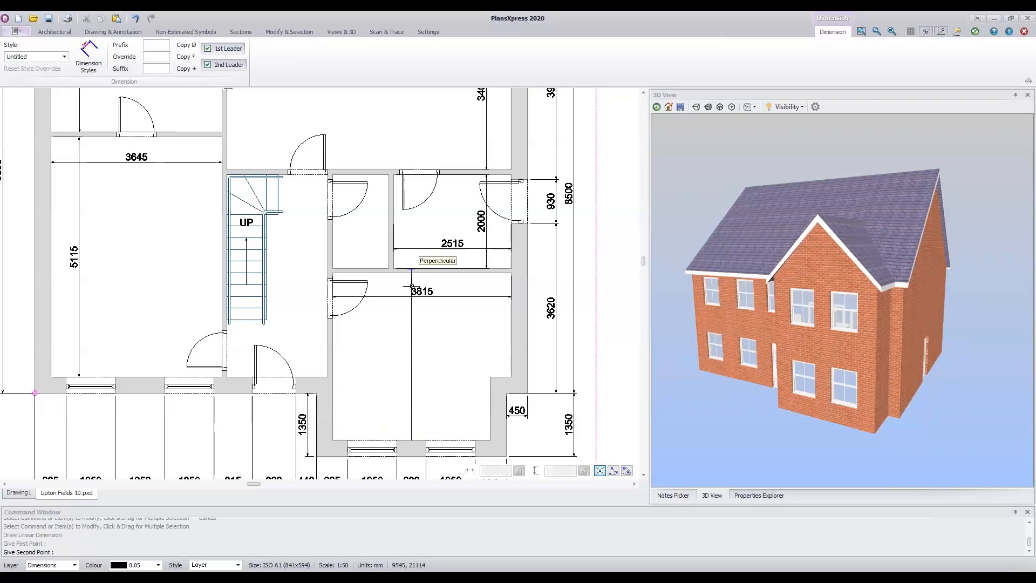
pyautogui.scroll(2, 414, 279)
pyautogui.scroll(-4, 414, 380)
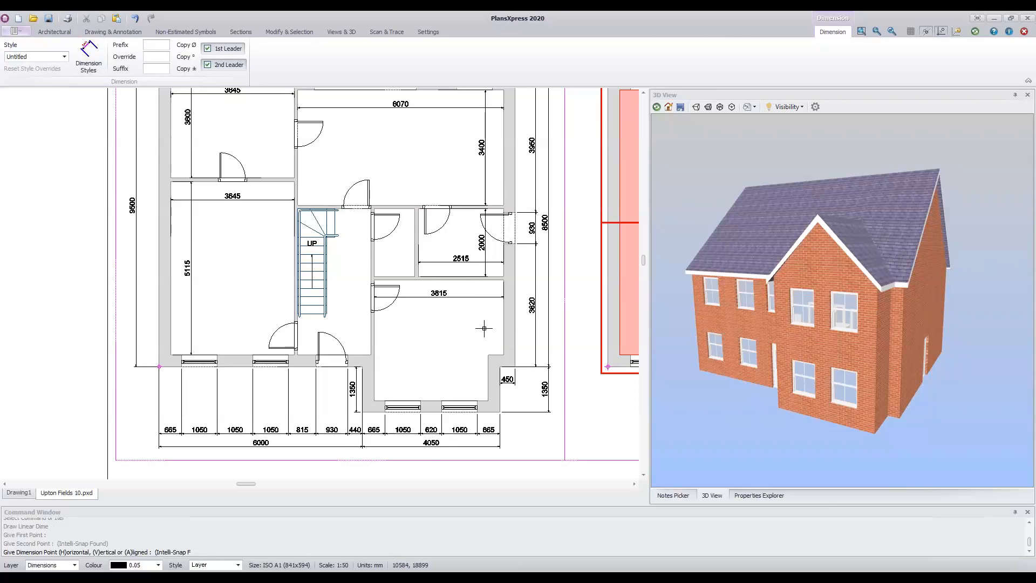
pyautogui.scroll(3, 484, 328)
# - Dimension the front-right room's shorter depth from the rear partition to the stepped-in wall, placing it near the side wall
pyautogui.press('Return')
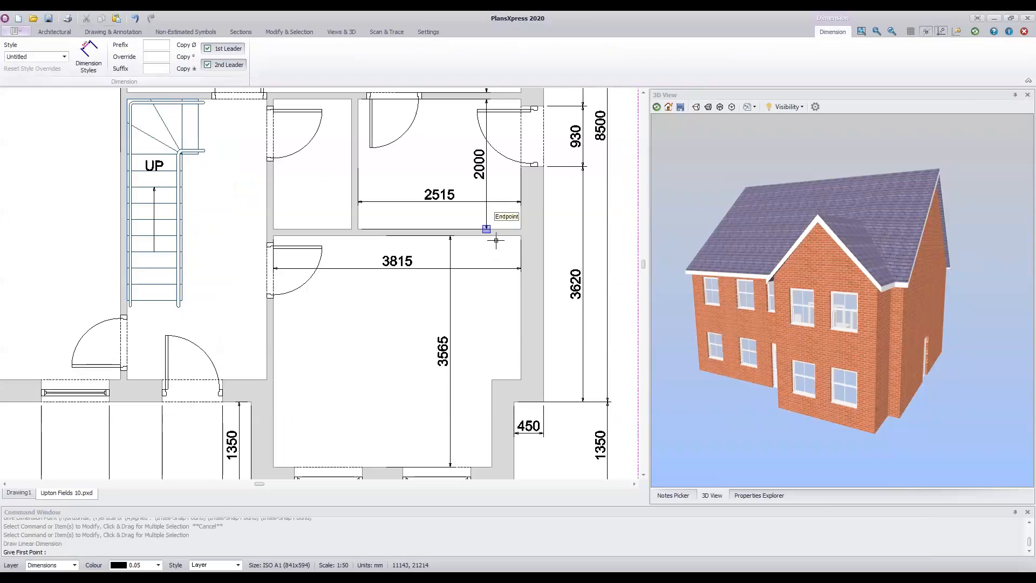
pyautogui.click(513, 236)
pyautogui.click(514, 380)
pyautogui.click(499, 339)
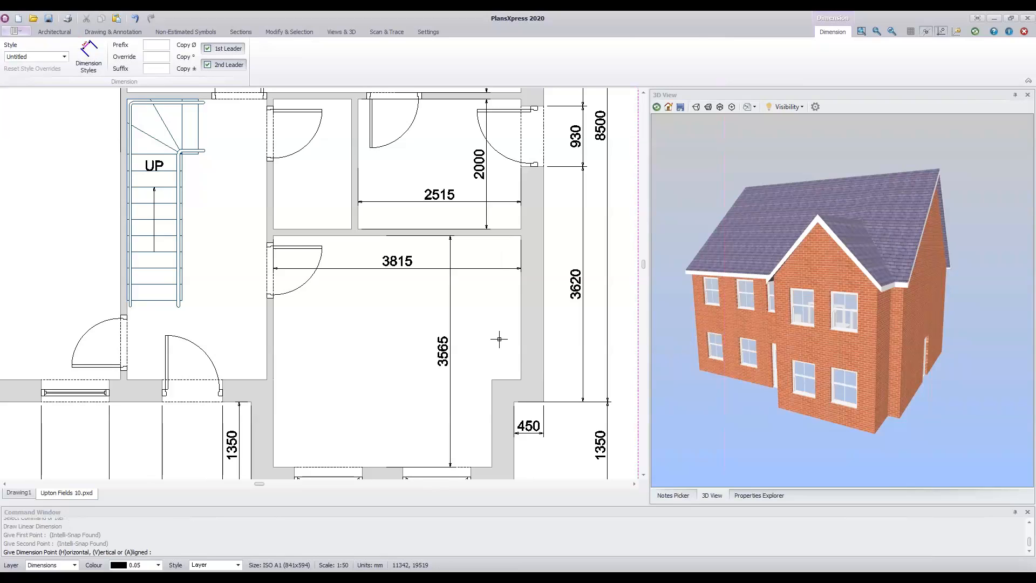
# - Dimension the front-right room's narrower width between its side walls, placing the dimension line just above the front windows
pyautogui.rightClick(326, 422)
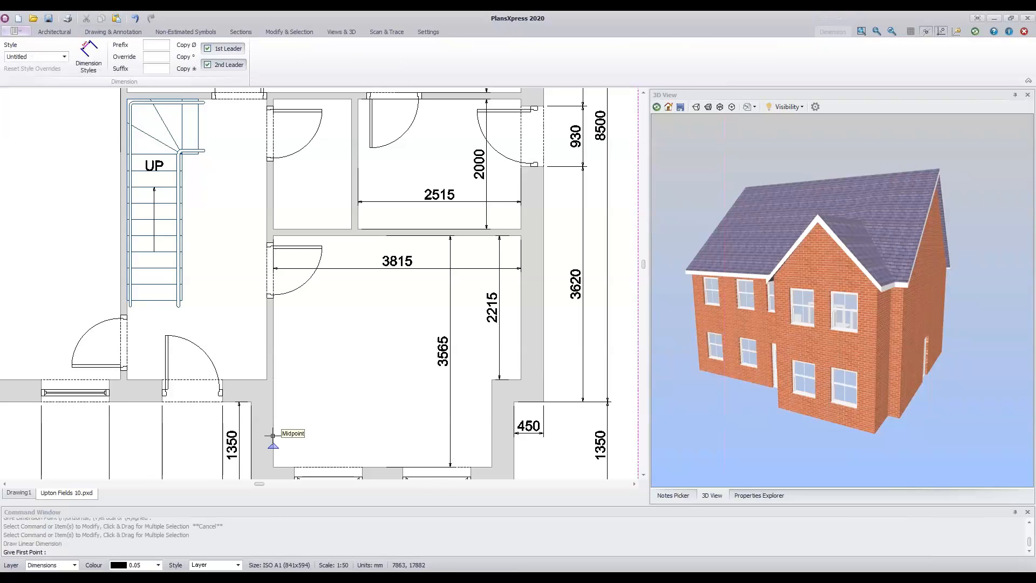
pyautogui.click(273, 445)
pyautogui.click(491, 443)
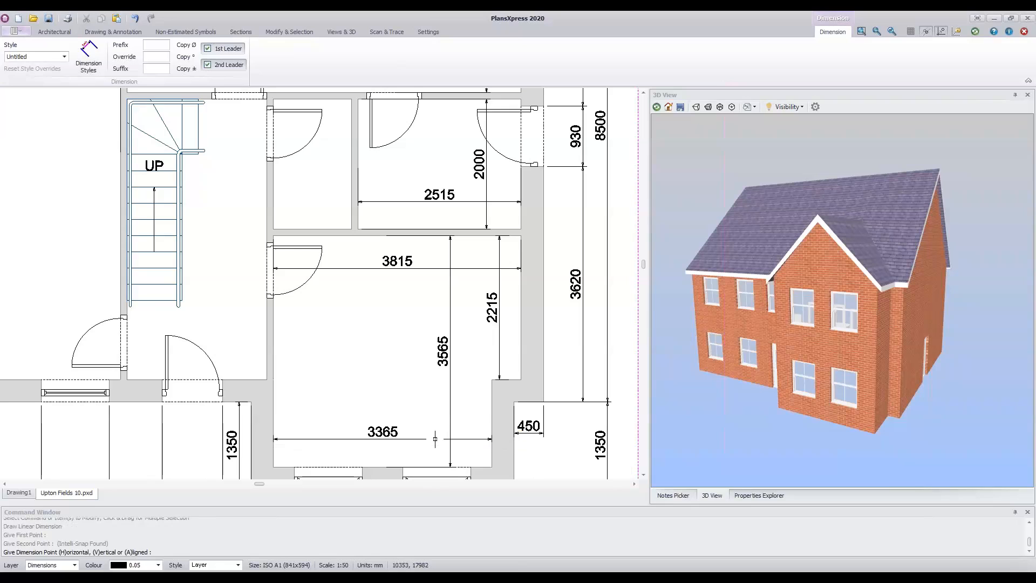
pyautogui.click(435, 438)
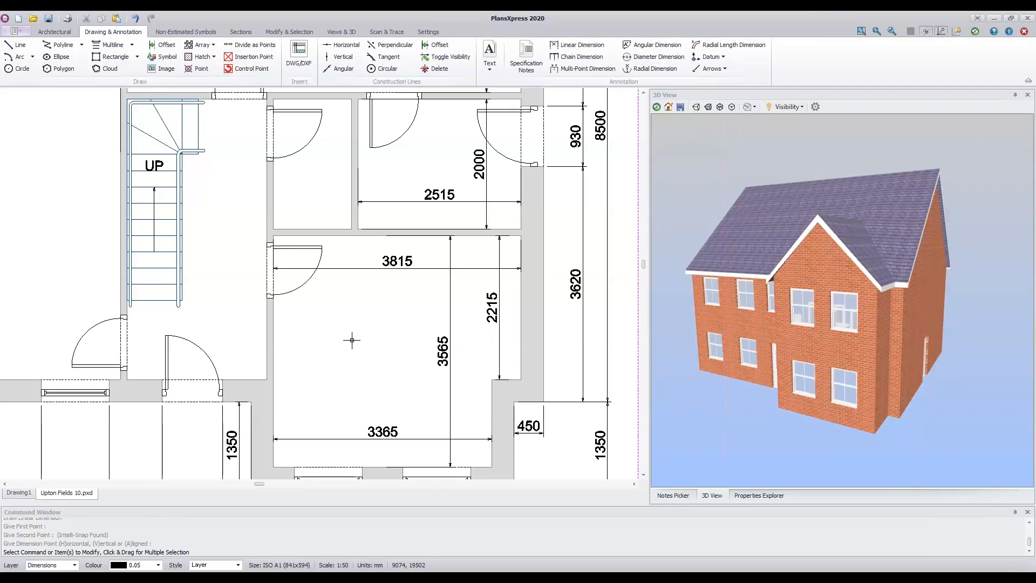
# - Dimension the internal width of the small room beside the hall, in line with the side-entrance room's width dimension
pyautogui.rightClick(309, 250)
pyautogui.click(273, 228)
pyautogui.click(351, 228)
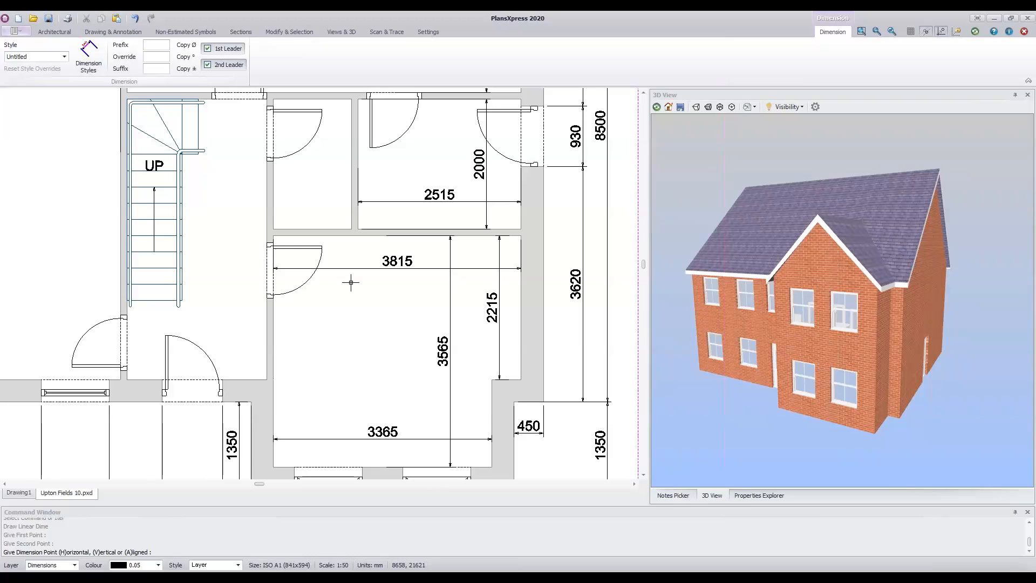
pyautogui.click(377, 202)
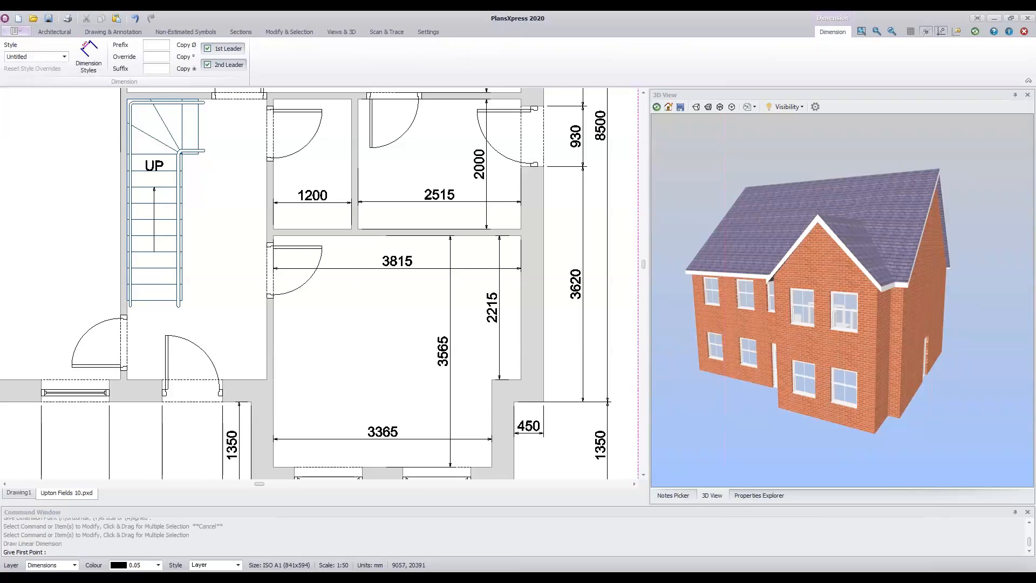
# - Dimension the internal depth of the small room beside the hall, placing the dimension line near its partition with the side-entrance room
pyautogui.click(351, 99)
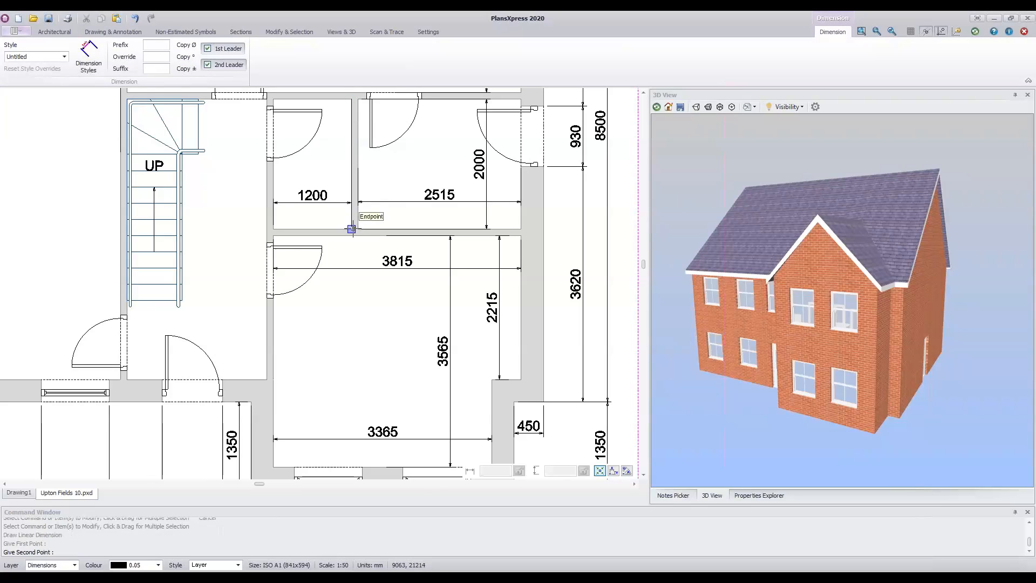
pyautogui.click(352, 228)
pyautogui.press('Escape')
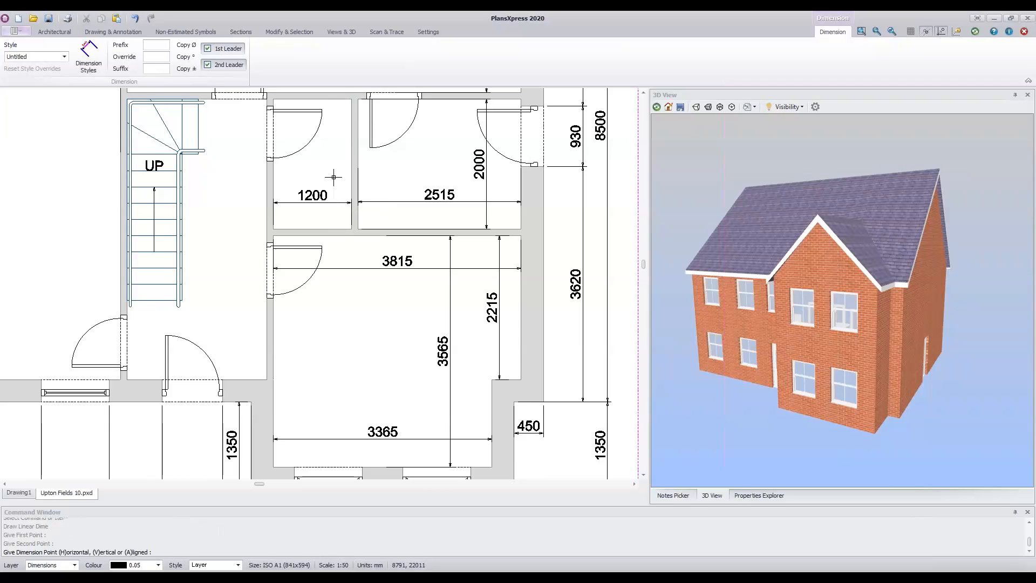
pyautogui.click(333, 177)
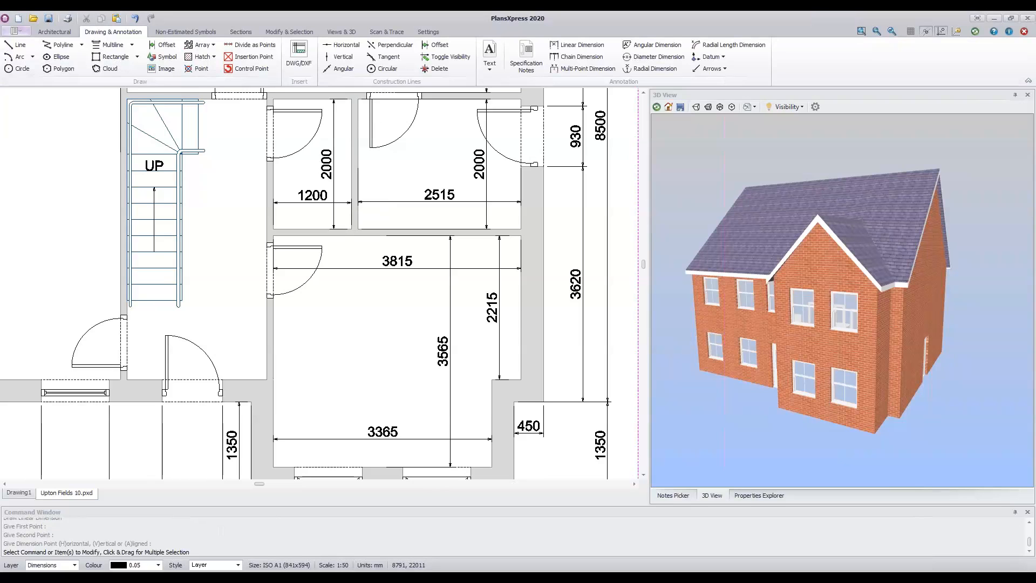
# - Save the dimensioned house drawing as a new copy named Upton Fields 11.pxd in the Training Plans folder
pyautogui.scroll(-2, 343, 213)
pyautogui.scroll(-1, 268, 197)
pyautogui.moveTo(272, 199); pyautogui.dragTo(343, 308, button='middle')
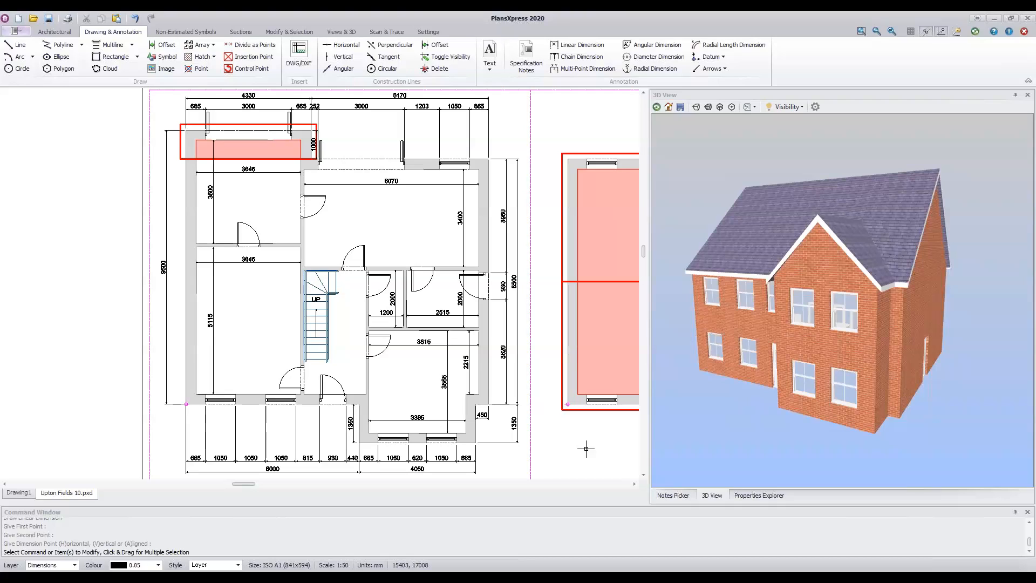
pyautogui.click(16, 32)
pyautogui.moveTo(26, 96)
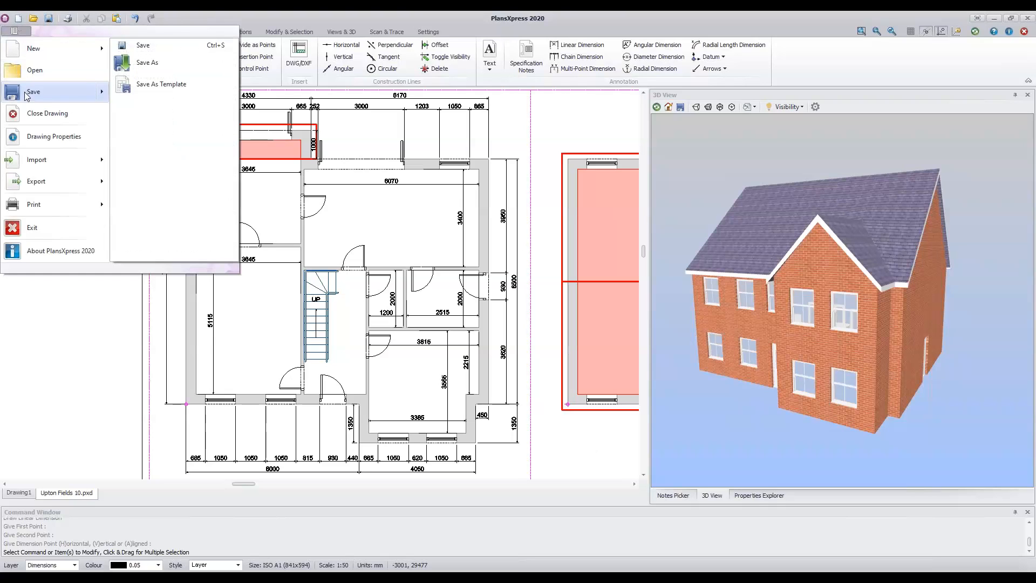
pyautogui.click(152, 64)
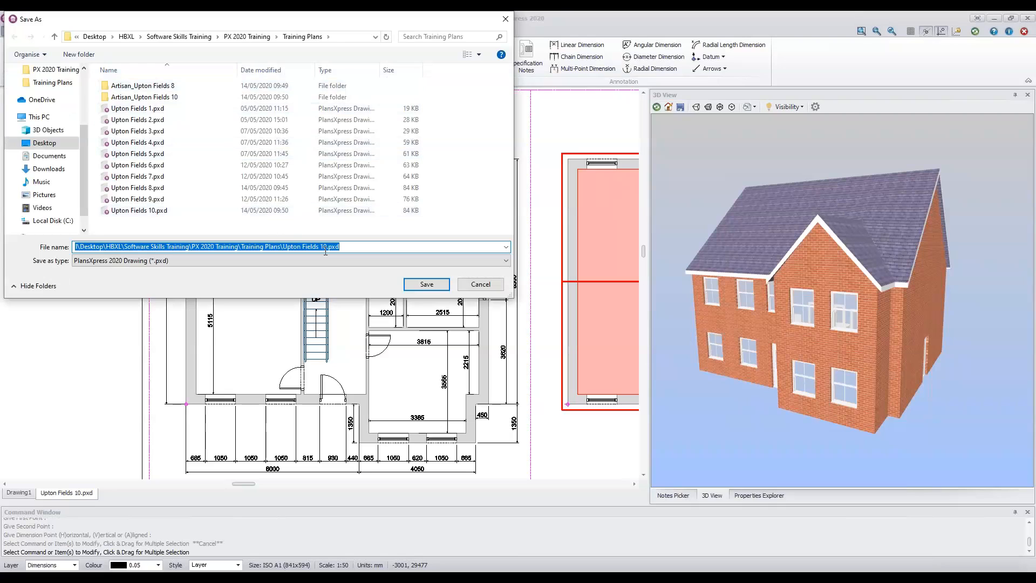
pyautogui.click(326, 247)
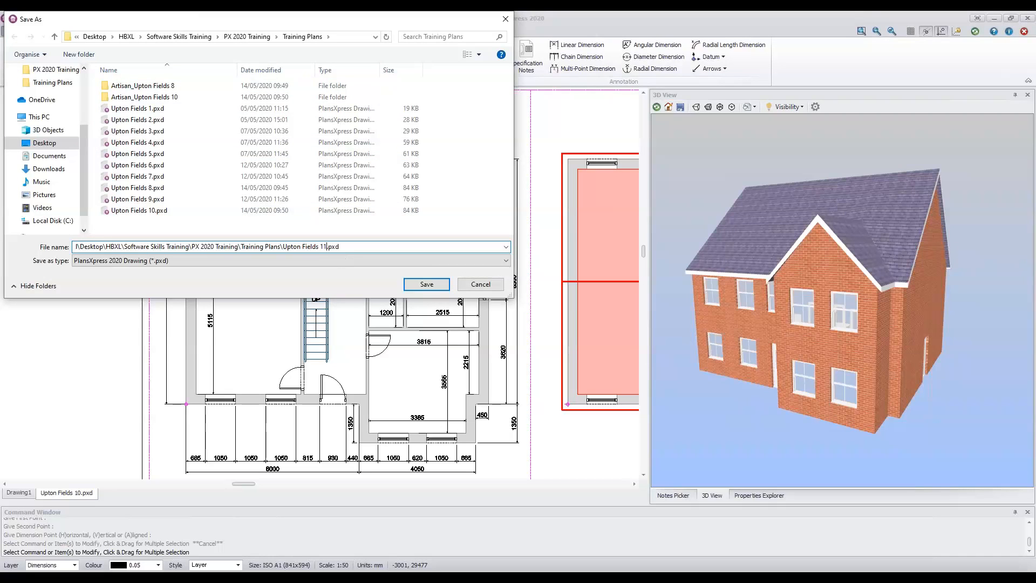
pyautogui.click(447, 290)
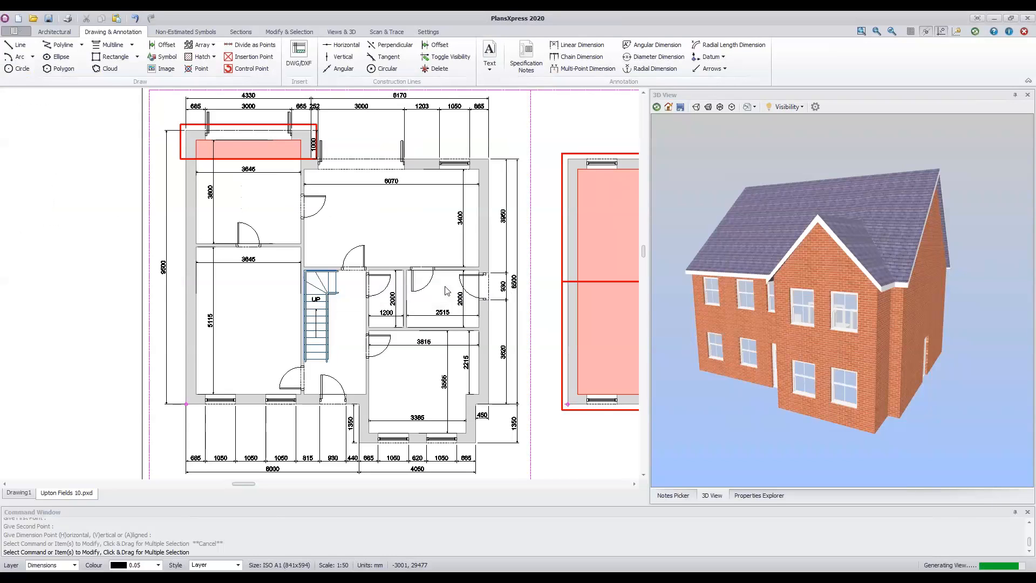
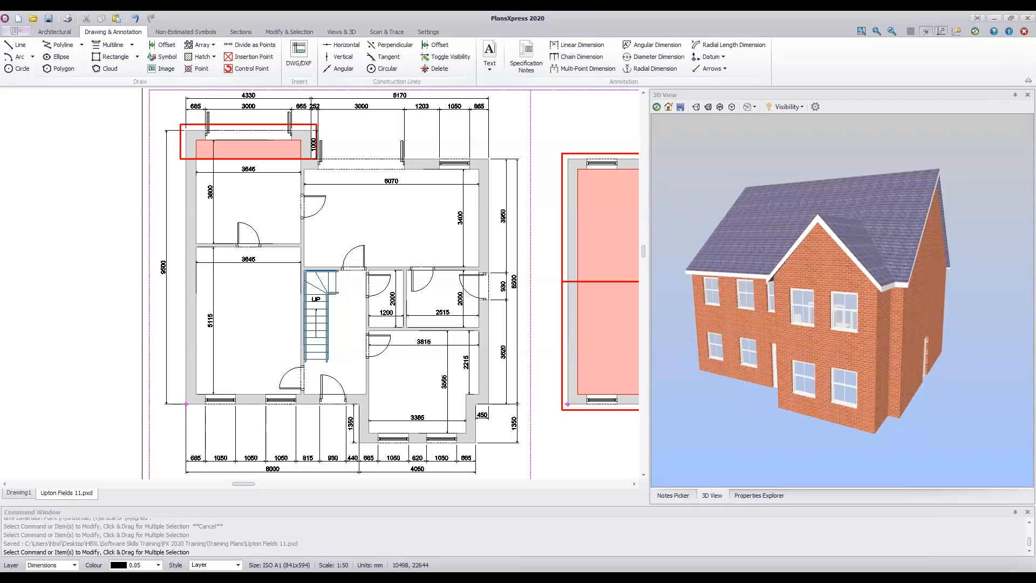
# - Switch to the course document in Word and examine the Exercise 16: Adding Labels diagram for the room names, returning to PlansXpress
pyautogui.click(418, 569)
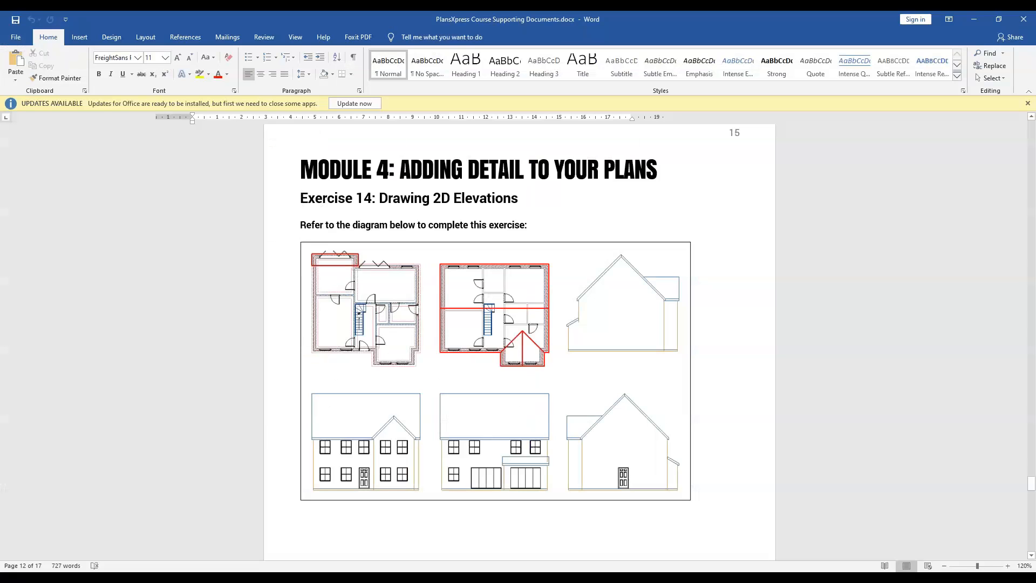
pyautogui.scroll(-5, 875, 326)
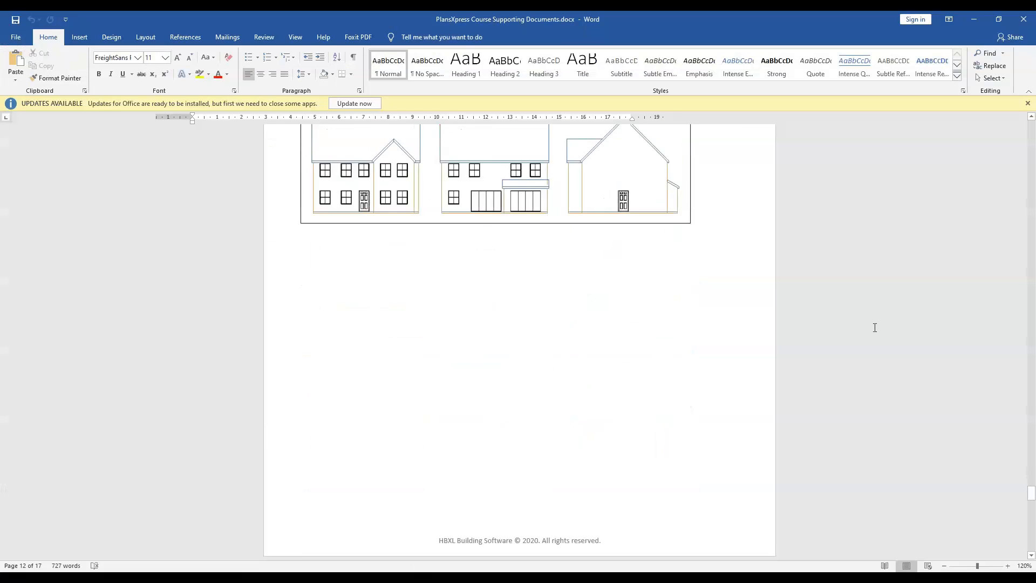
pyautogui.scroll(-8, 875, 327)
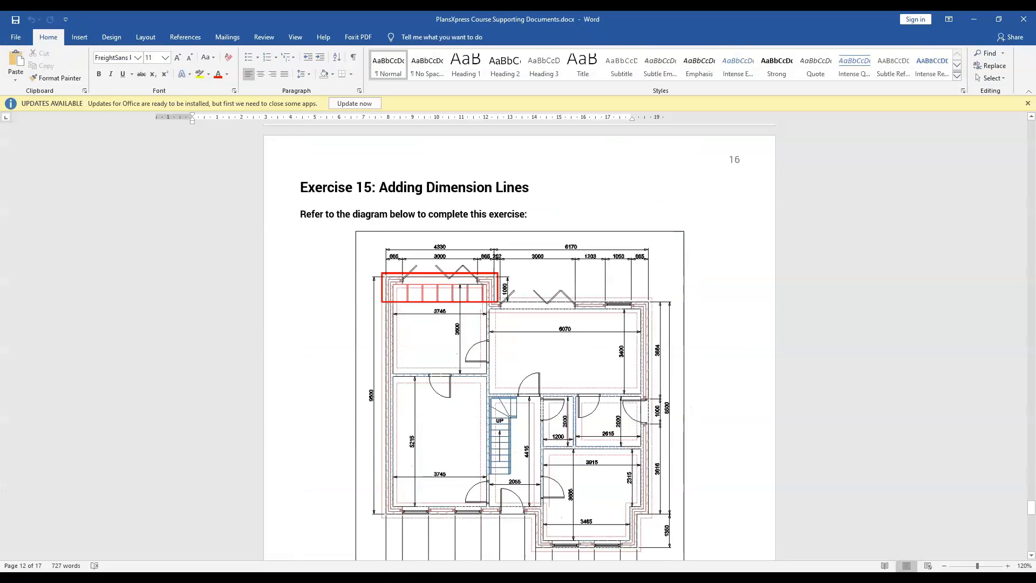
pyautogui.scroll(-1, 520, 342)
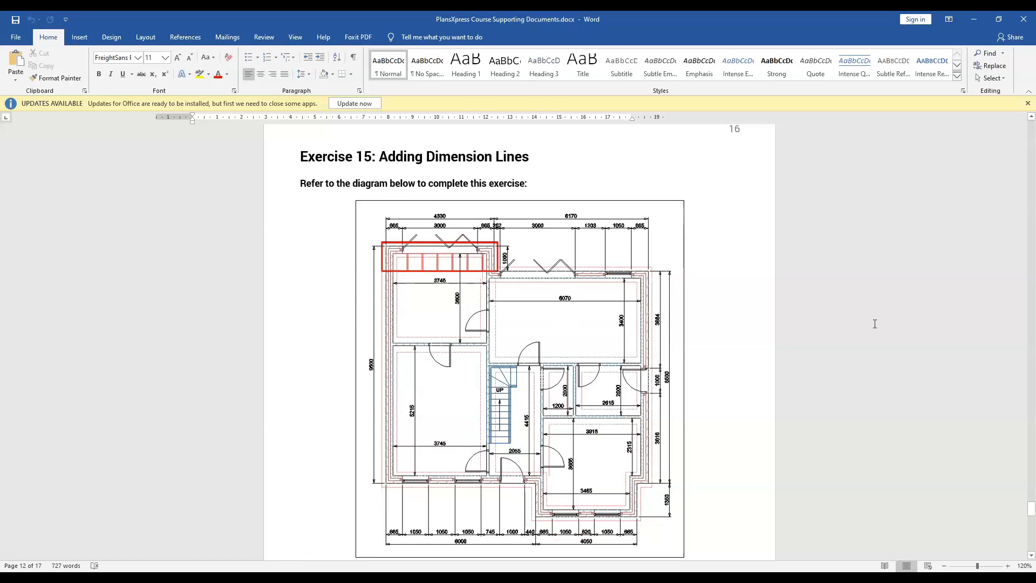
pyautogui.scroll(-13, 875, 324)
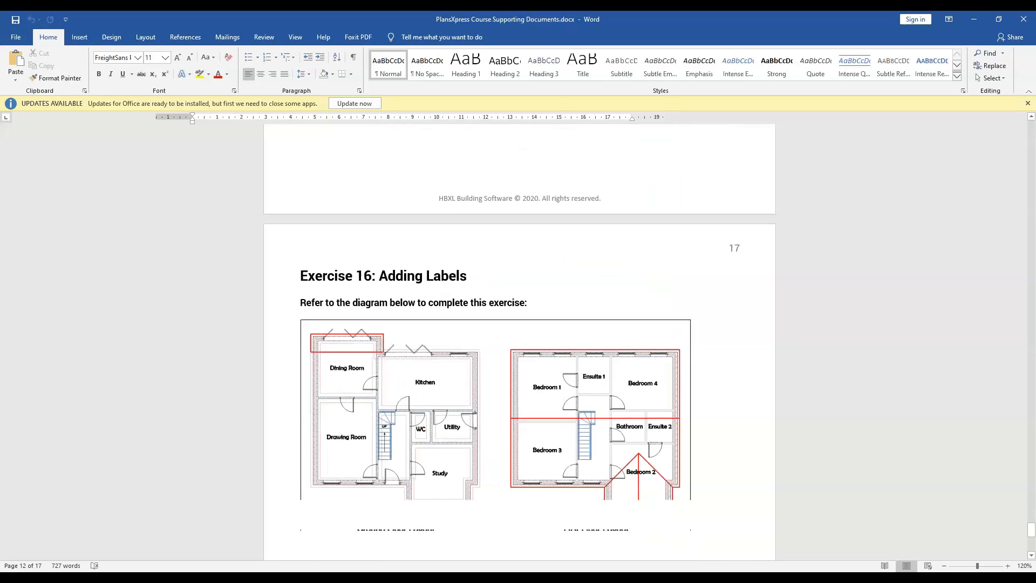
pyautogui.scroll(-1, 520, 342)
pyautogui.scroll(1, 520, 288)
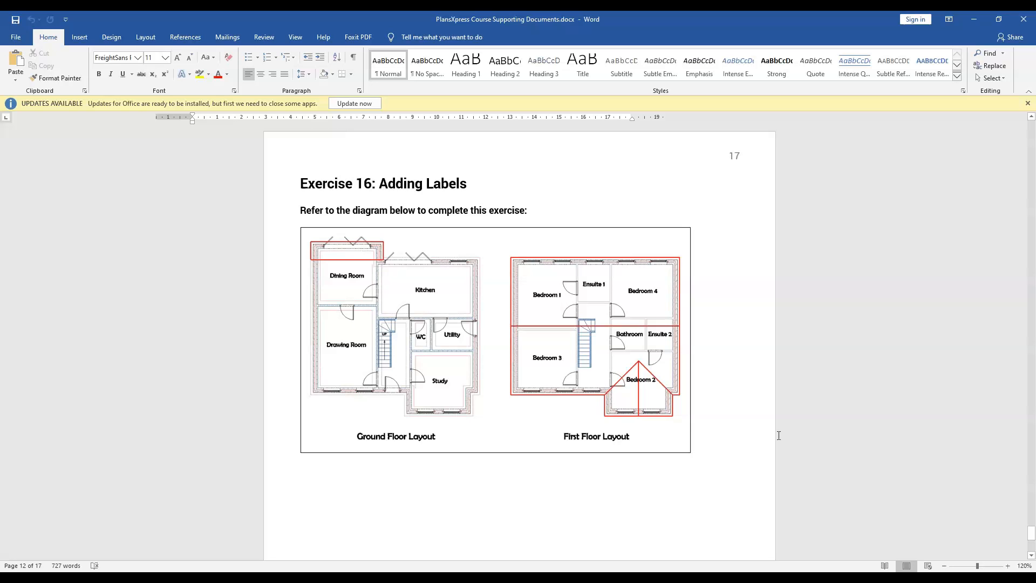
pyautogui.hotkey('alt', 'Tab')
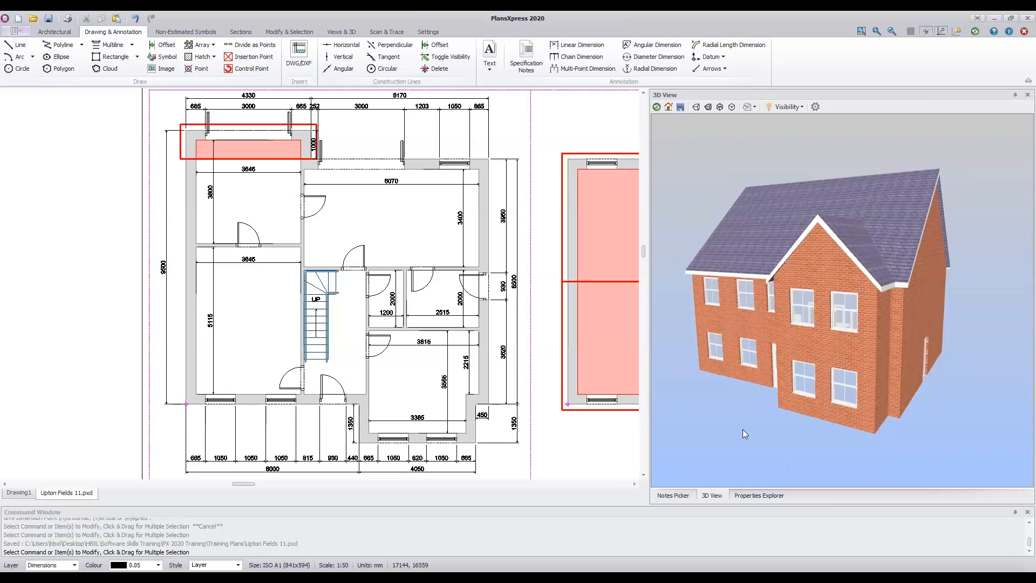
# - Start a Kitchen label from the list of predefined notes and set its font to Roboto
pyautogui.click(680, 496)
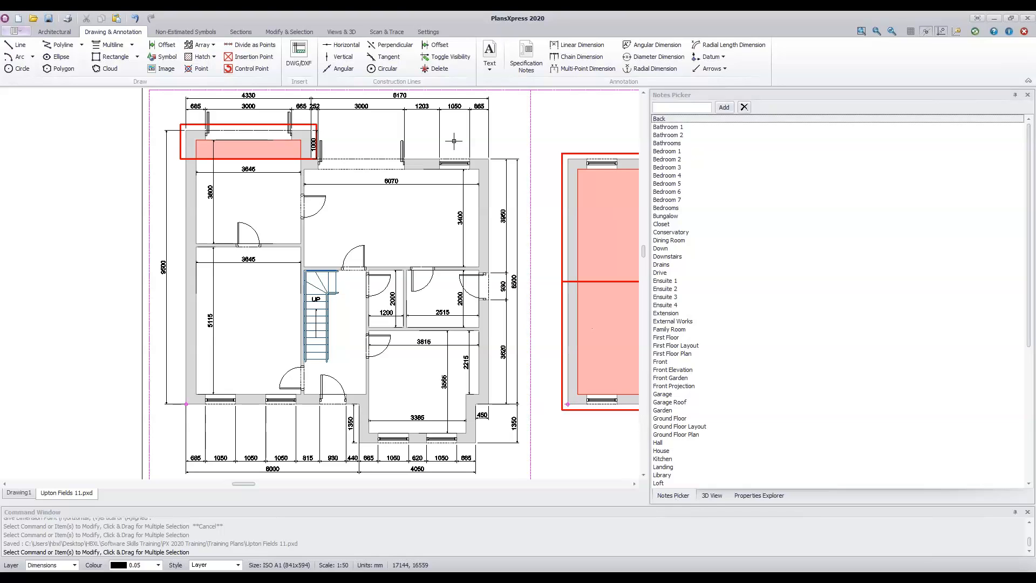
pyautogui.click(344, 31)
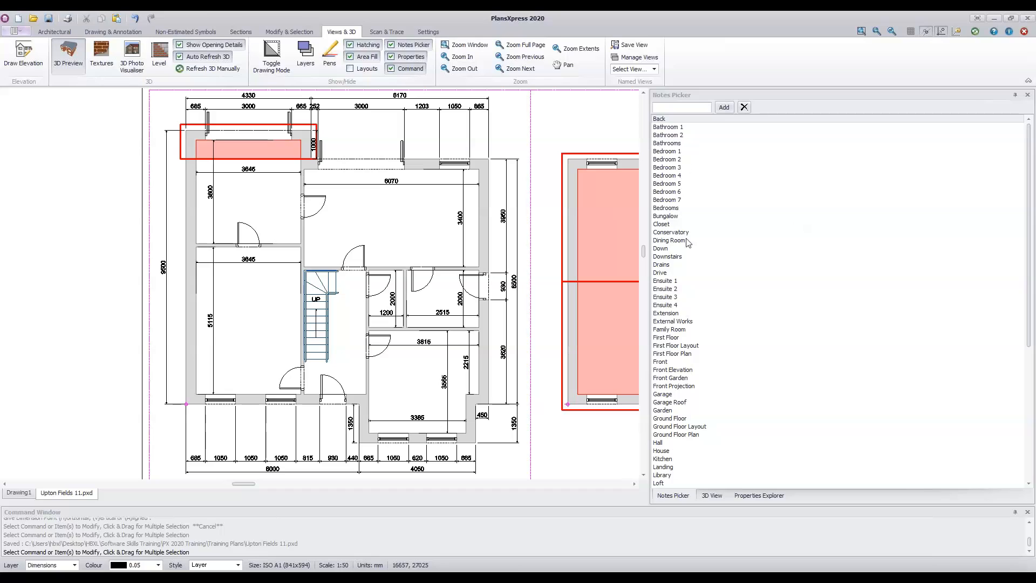
pyautogui.click(664, 459)
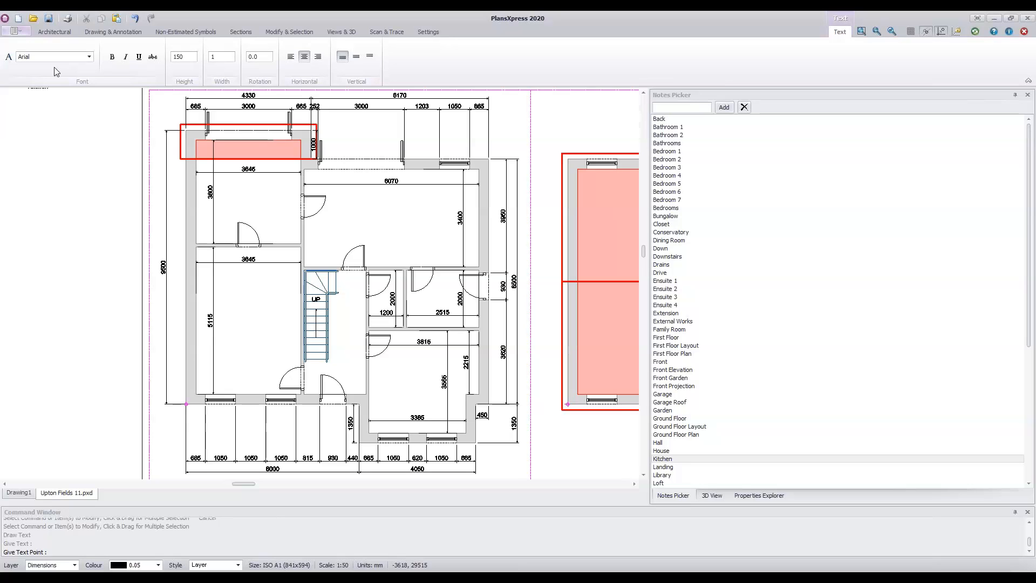
pyautogui.click(89, 56)
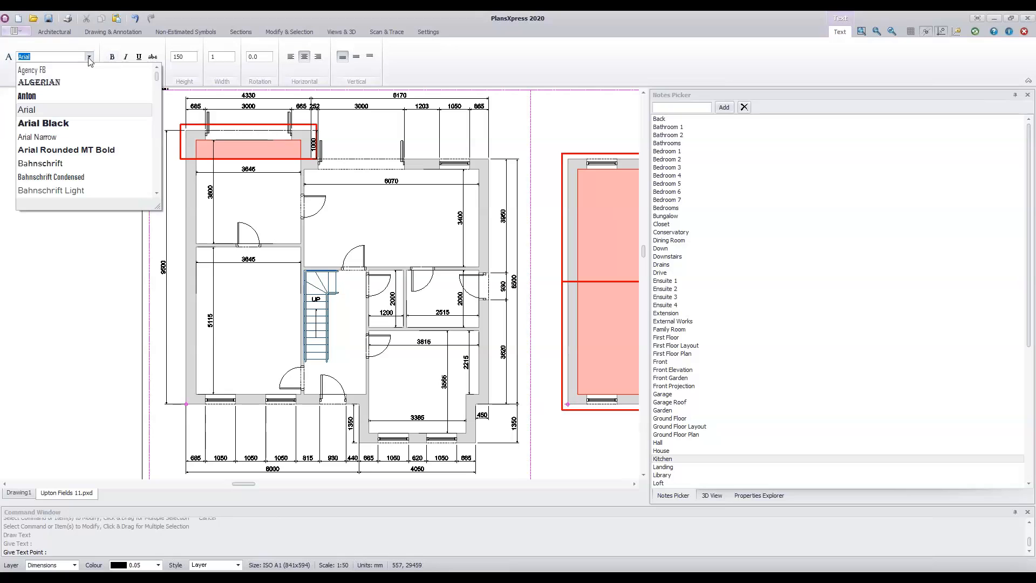
pyautogui.moveTo(157, 78); pyautogui.dragTo(160, 160)
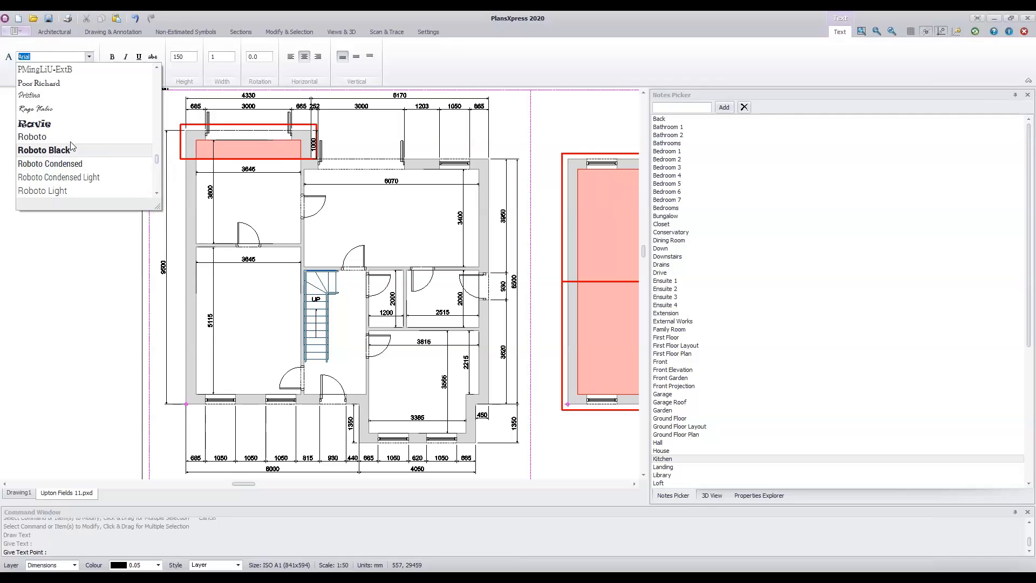
pyautogui.click(52, 136)
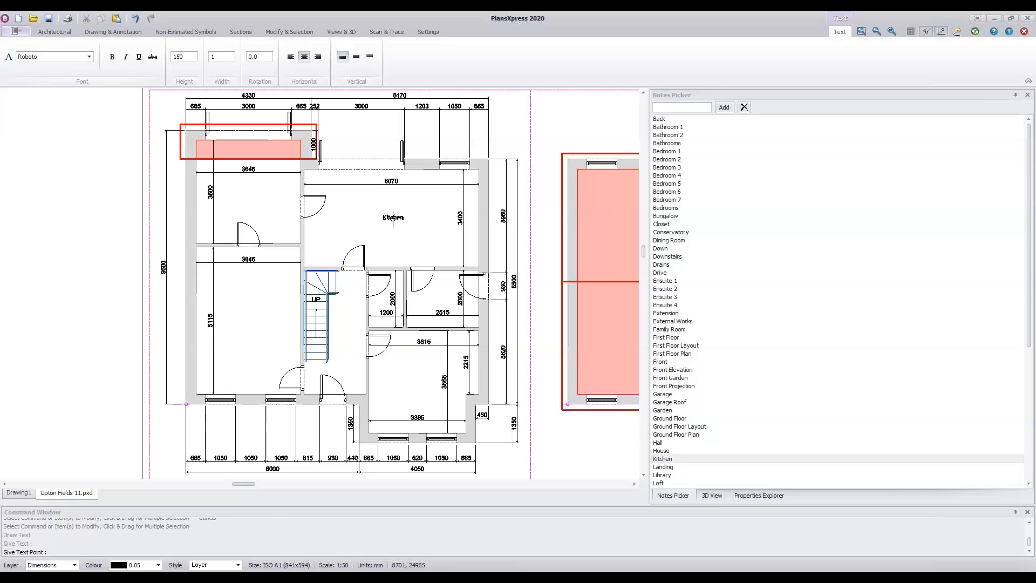
pyautogui.click(290, 219)
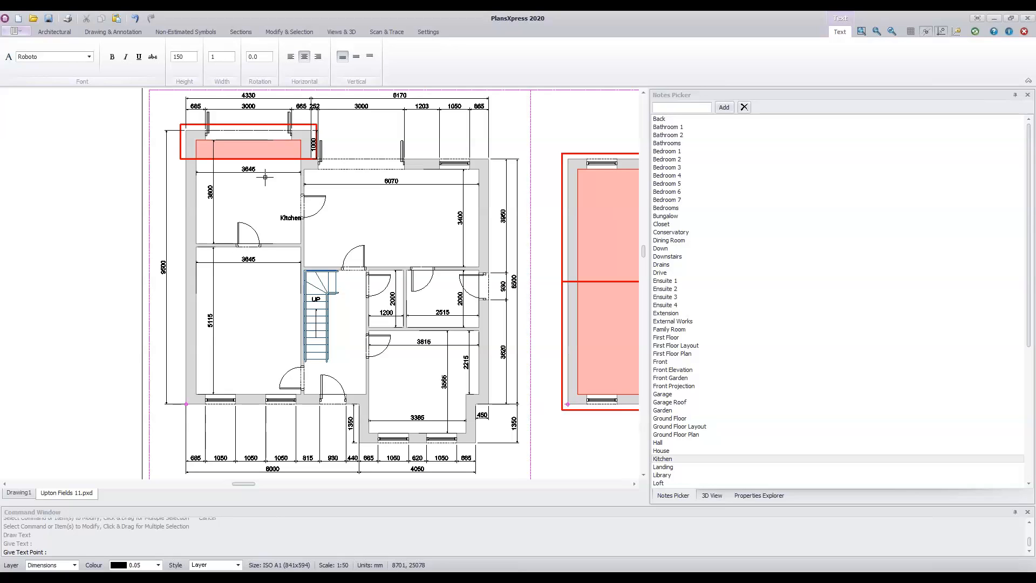
# - Place the Kitchen label in the middle of the large rear room with height 200 and centred horizontal and vertical justification
pyautogui.doubleClick(189, 56)
pyautogui.write('200')
pyautogui.click(290, 56)
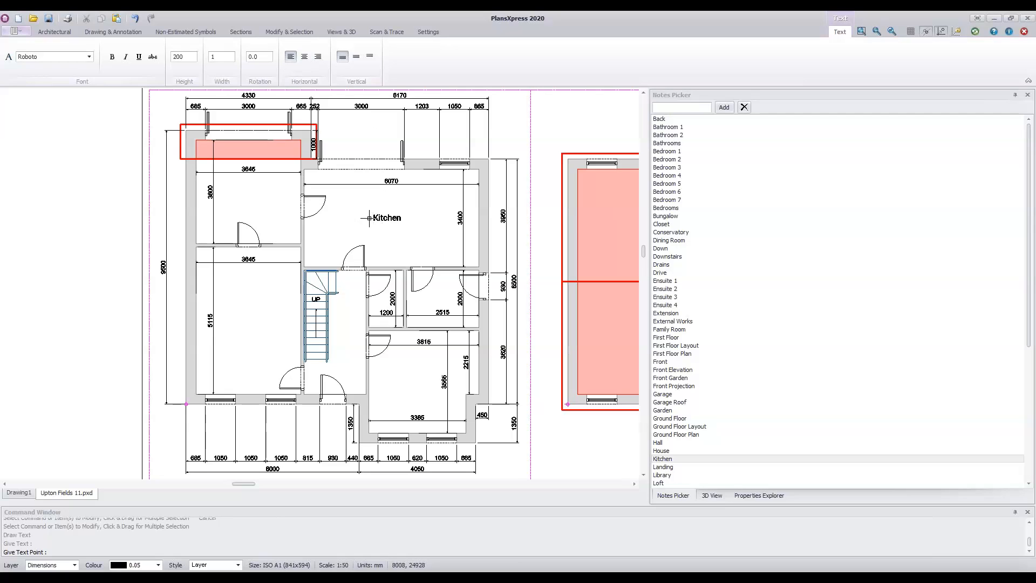
pyautogui.click(305, 57)
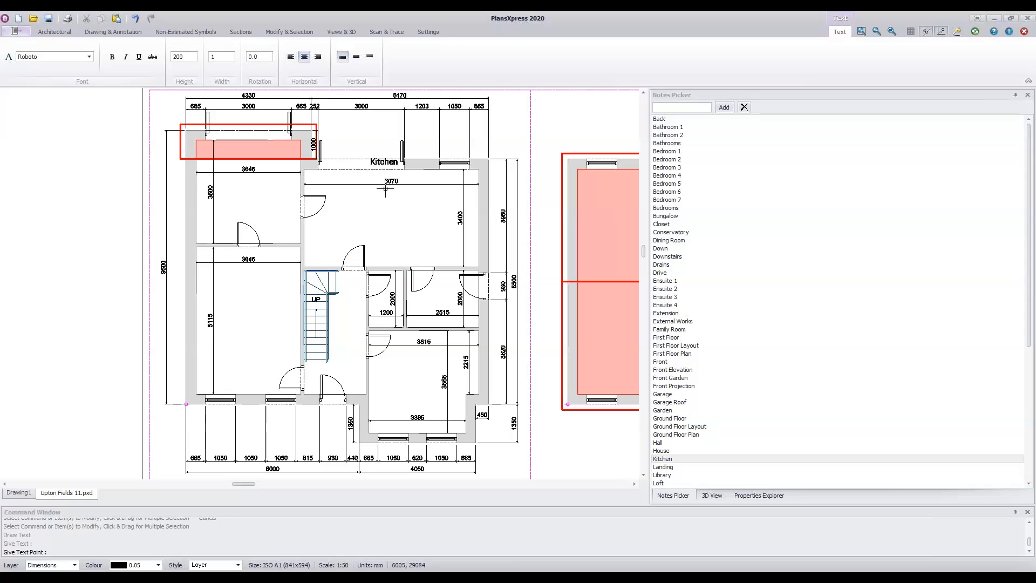
pyautogui.click(356, 57)
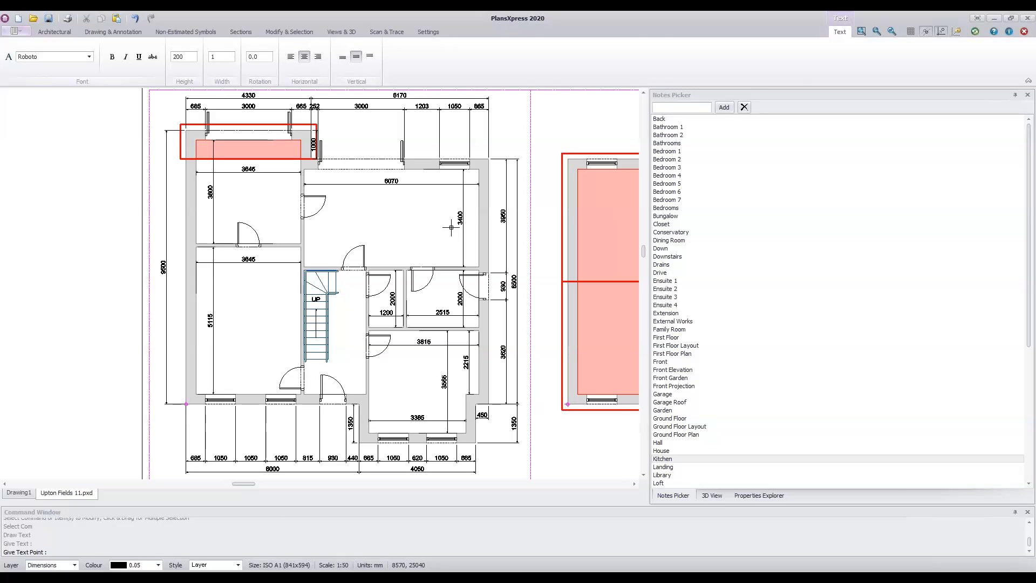
pyautogui.click(389, 217)
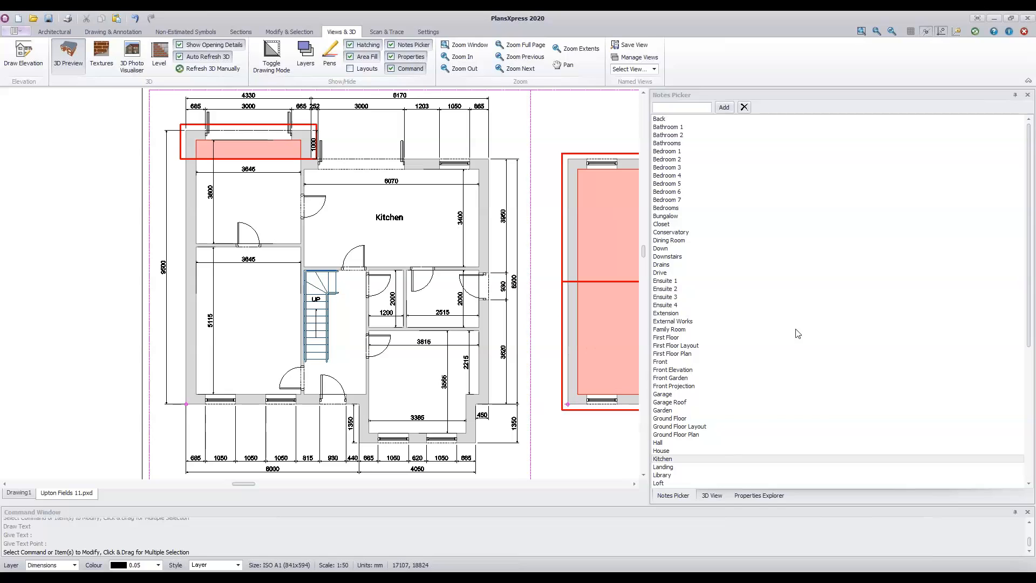
# - Add the predefined Lounge label to the middle of the front-left room on the ground floor plan
pyautogui.scroll(-8, 738, 327)
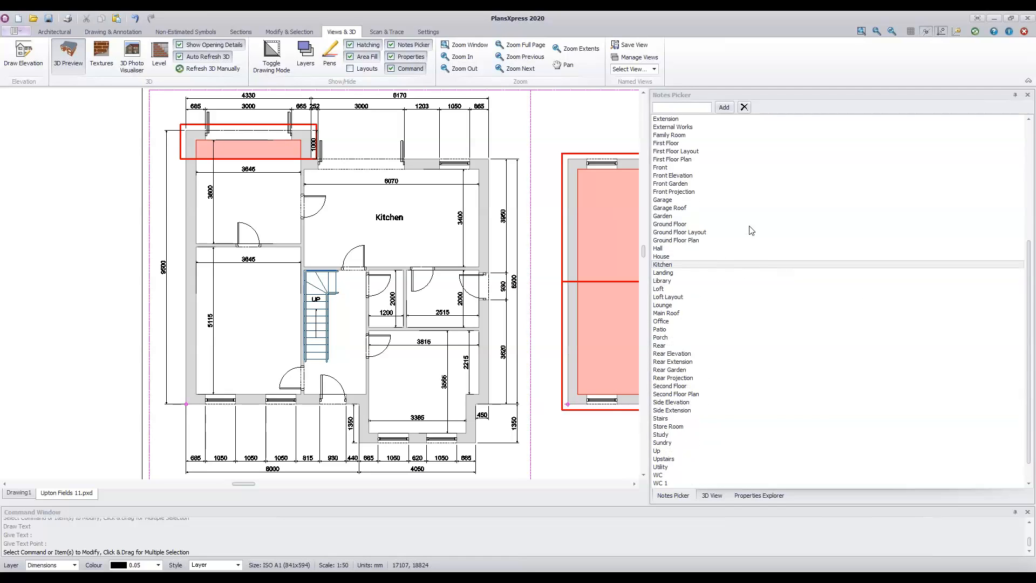
pyautogui.click(663, 305)
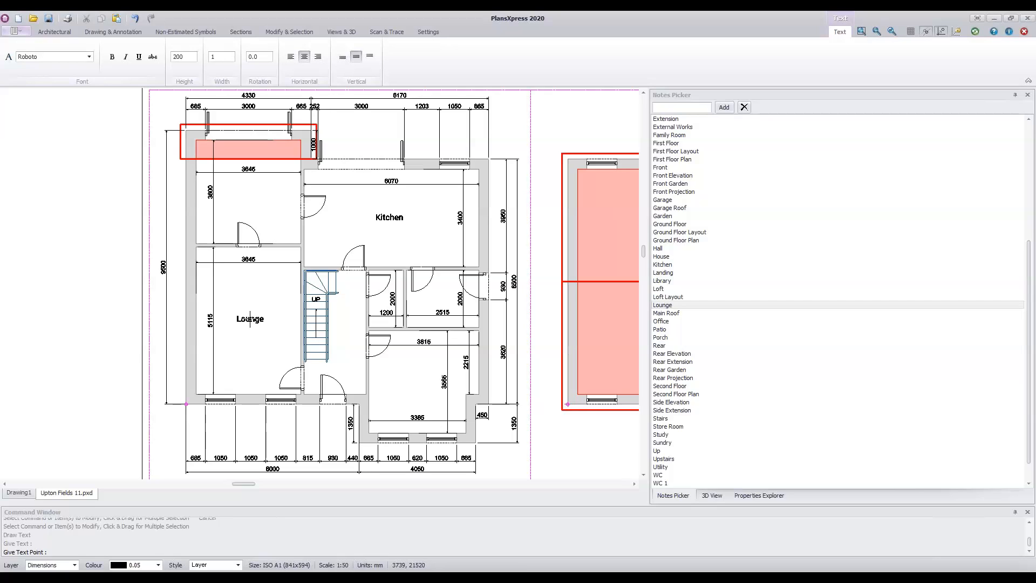
pyautogui.click(251, 321)
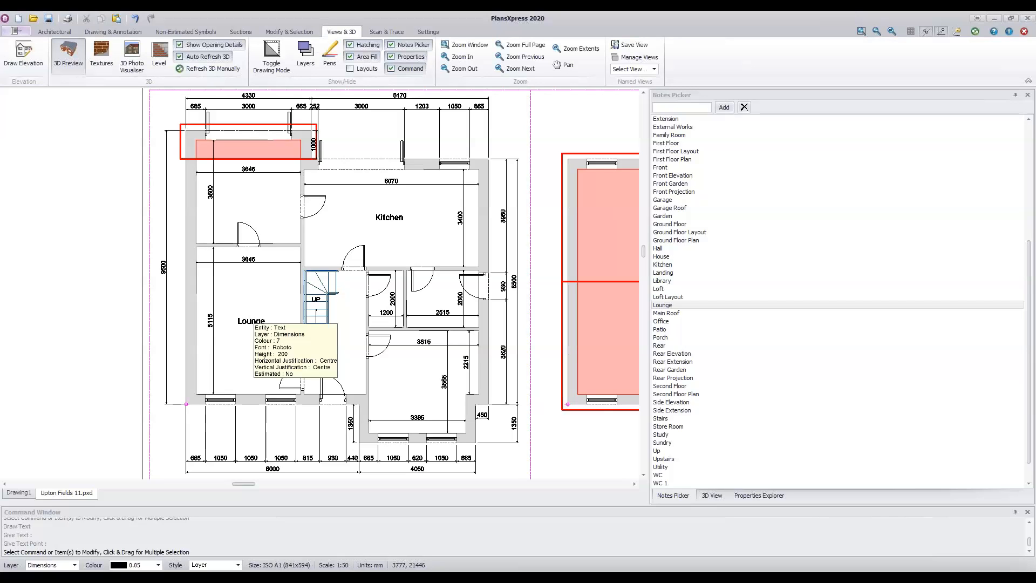
# - Add the predefined Dining Room label to the rear-left room, just below its width dimension
pyautogui.scroll(2, 722, 283)
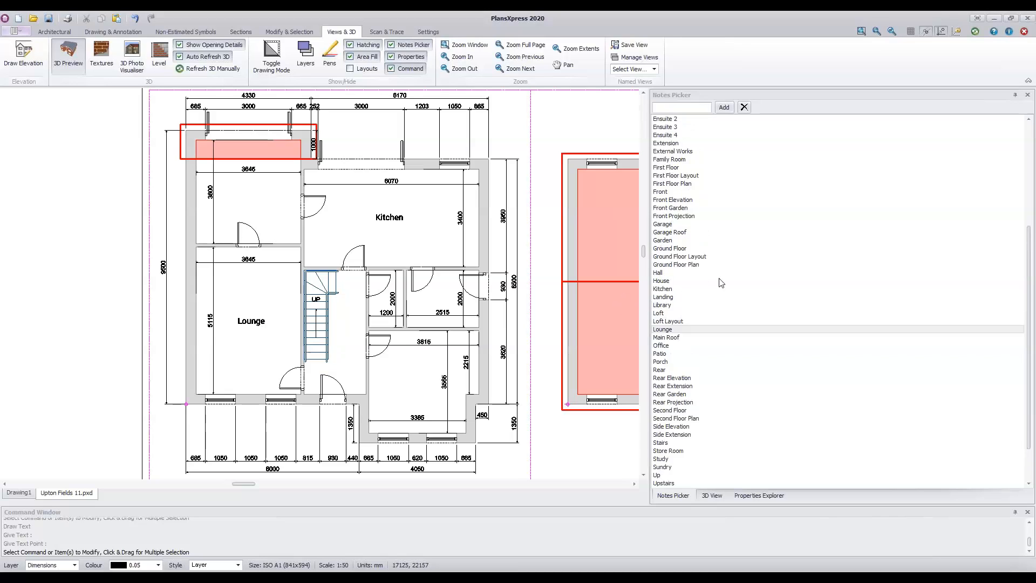
pyautogui.scroll(3, 722, 283)
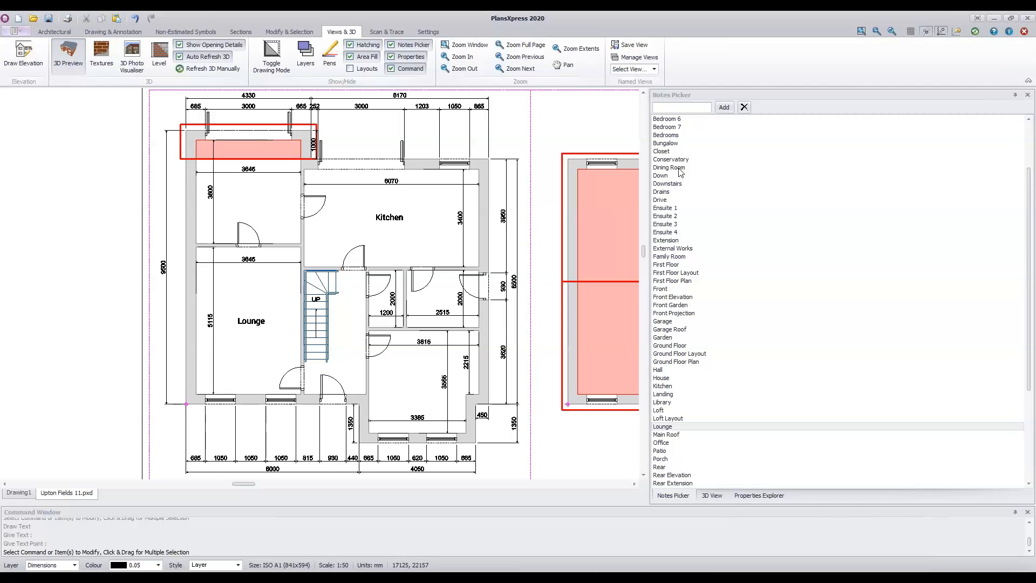
pyautogui.click(680, 168)
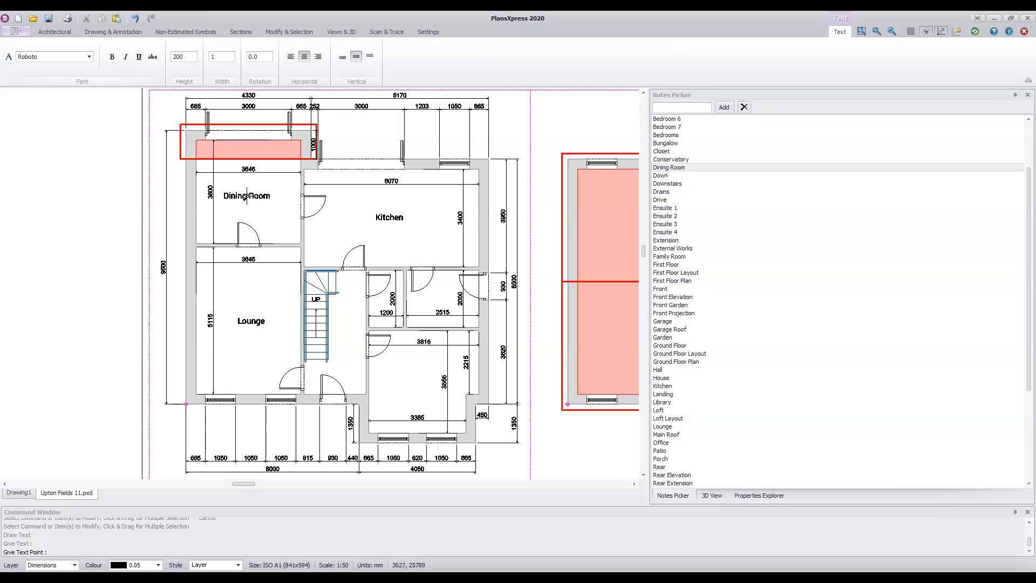
pyautogui.click(247, 195)
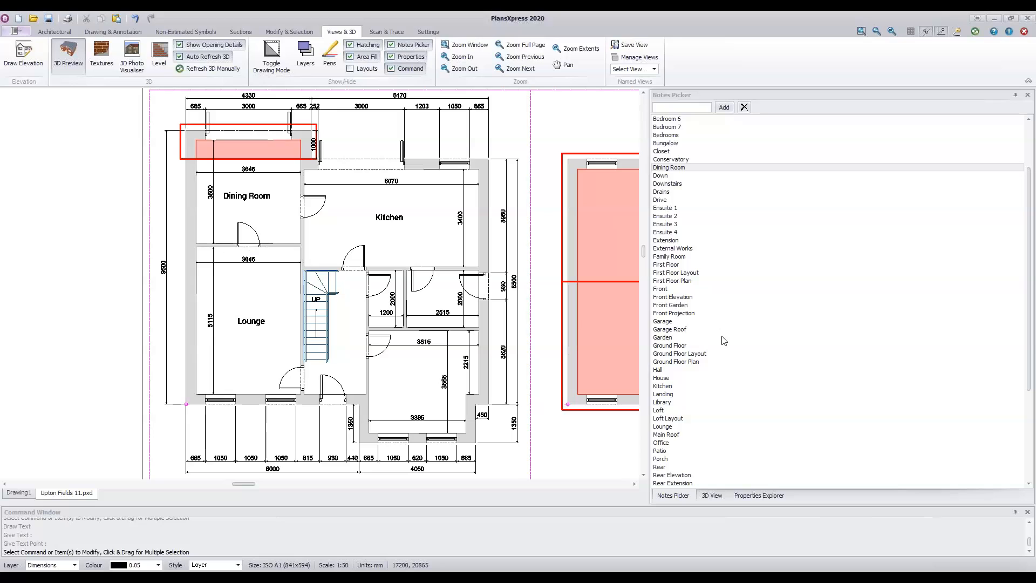
# - Add the predefined Utility label to the side-entrance room, just above its width dimension
pyautogui.scroll(-6, 724, 340)
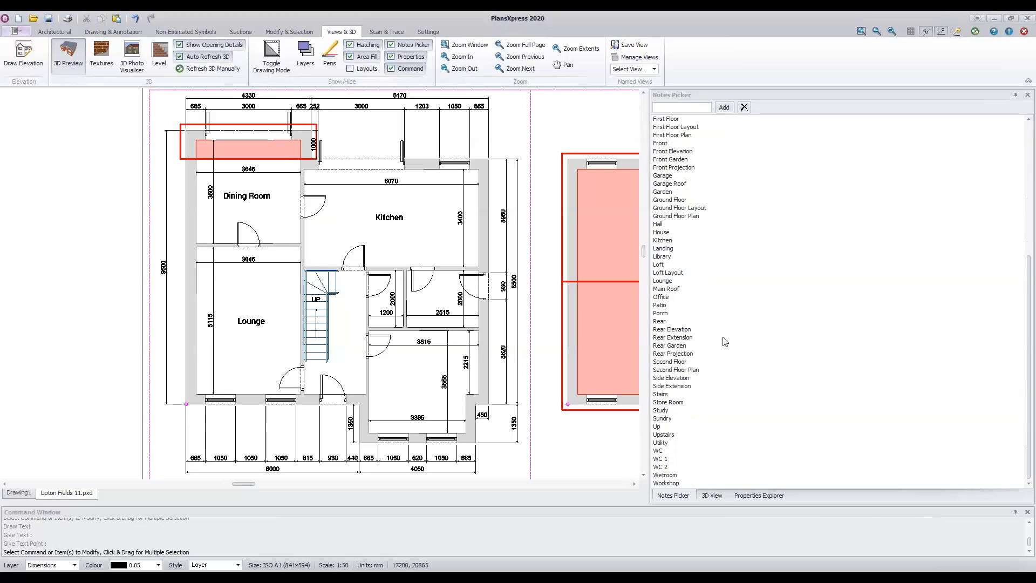
pyautogui.click(659, 443)
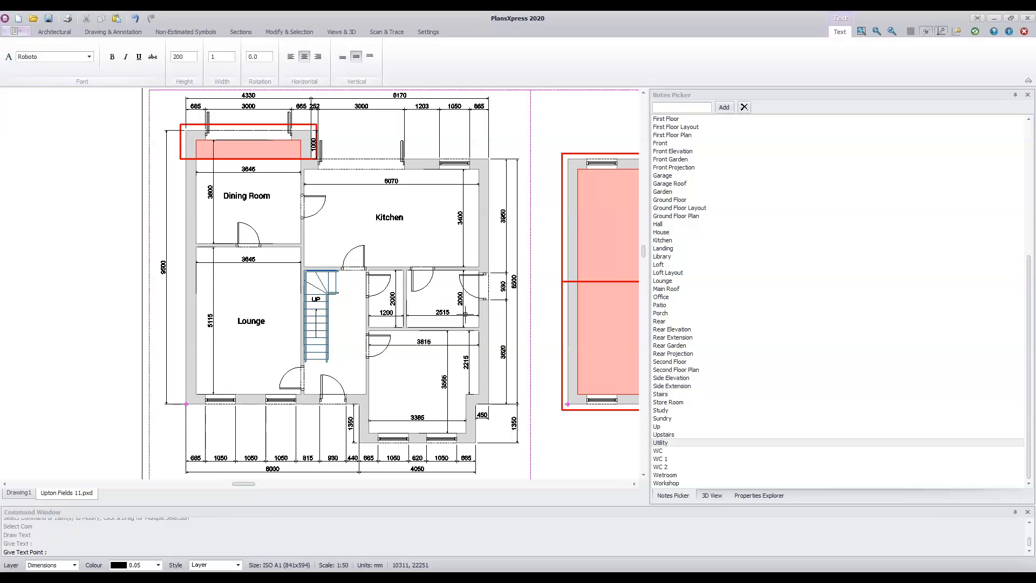
pyautogui.click(666, 450)
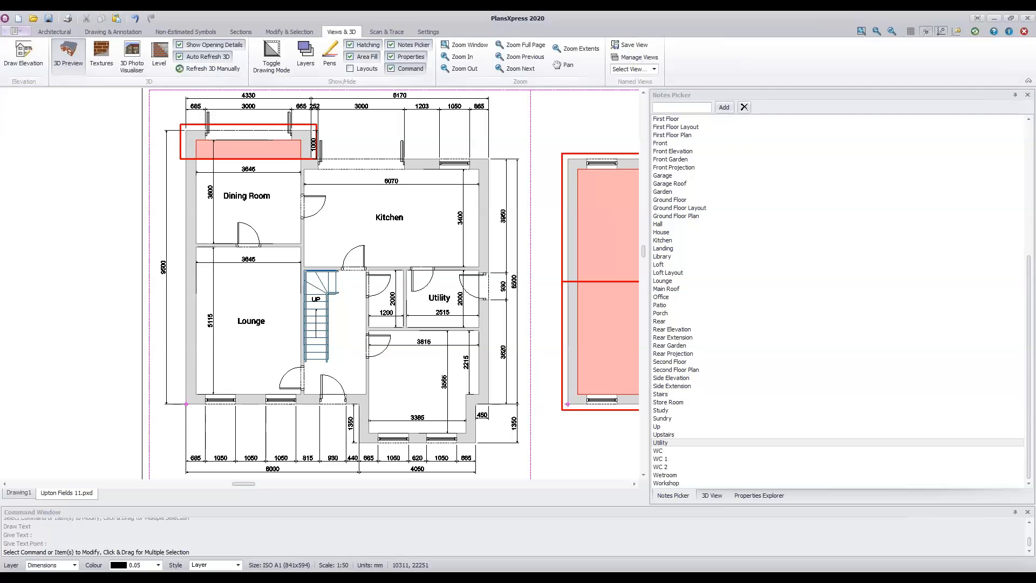
# - Add the predefined WC label to the small room between the staircase hall and the Utility, above its width dimension
pyautogui.click(666, 450)
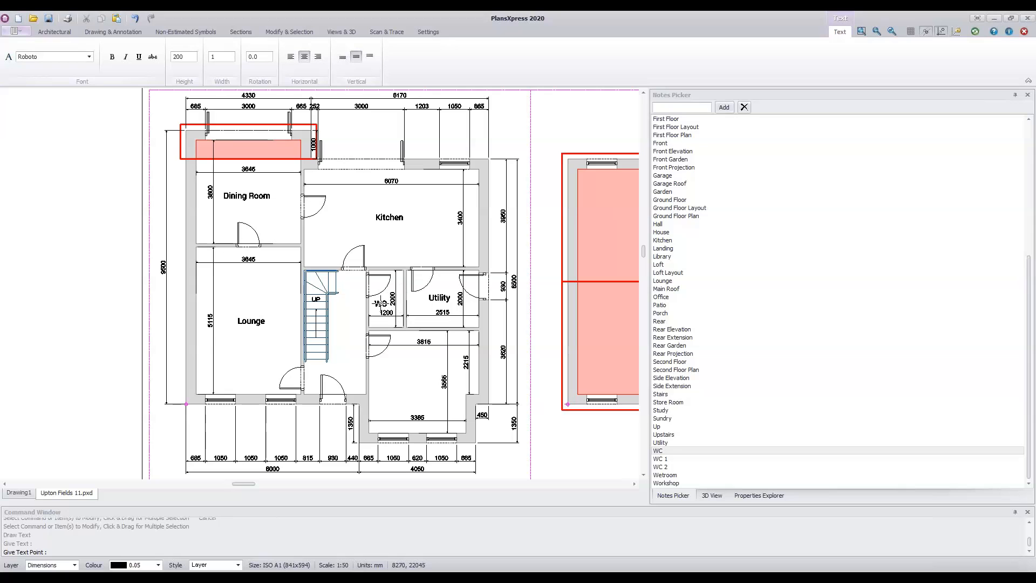
pyautogui.scroll(4, 380, 301)
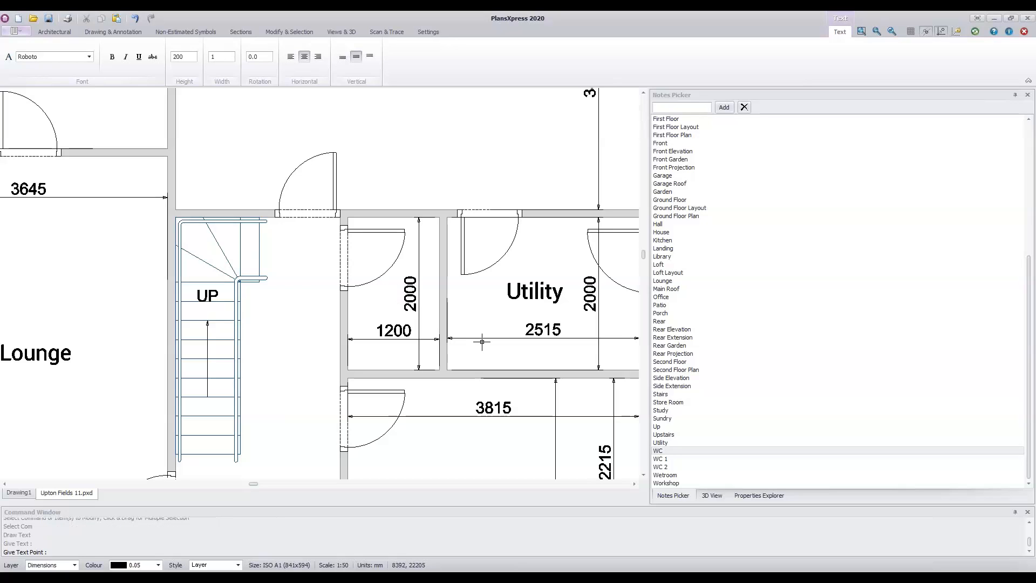
pyautogui.click(419, 302)
# - Move the WC's vertical dimension line closer to the wall shared with the Utility so it clears the WC label
pyautogui.click(413, 300)
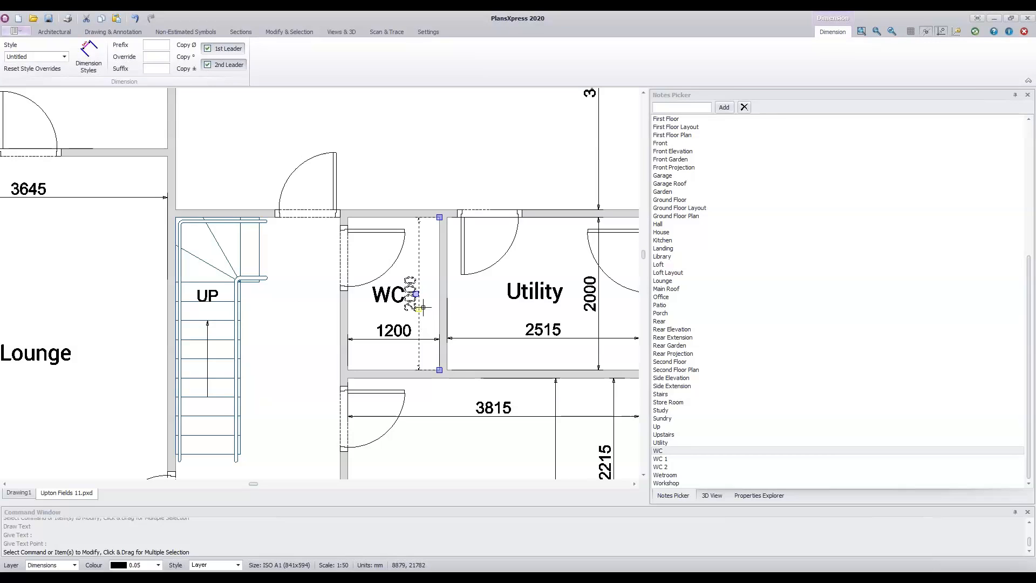
pyautogui.click(420, 309)
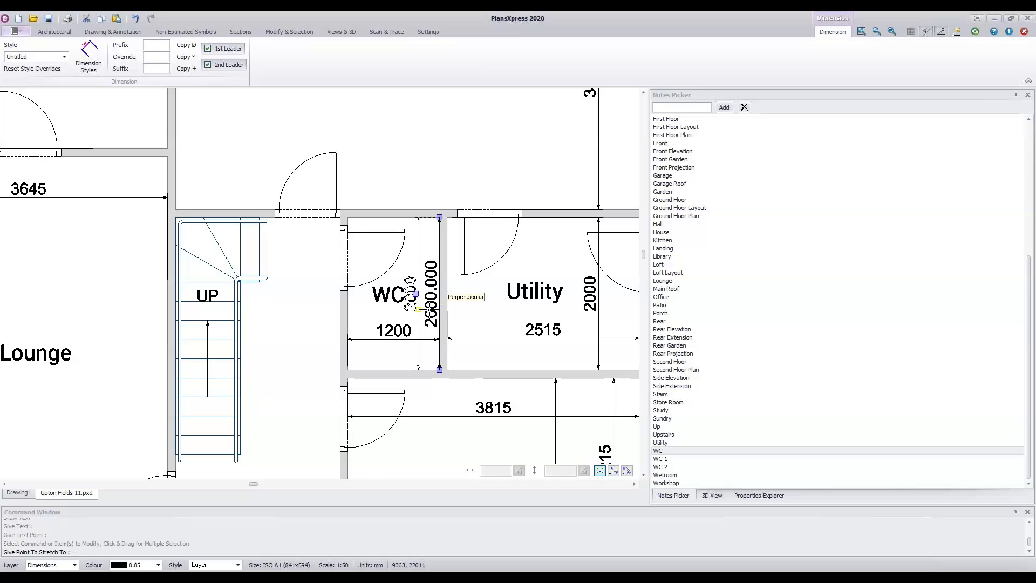
pyautogui.scroll(2, 429, 309)
pyautogui.scroll(3, 429, 309)
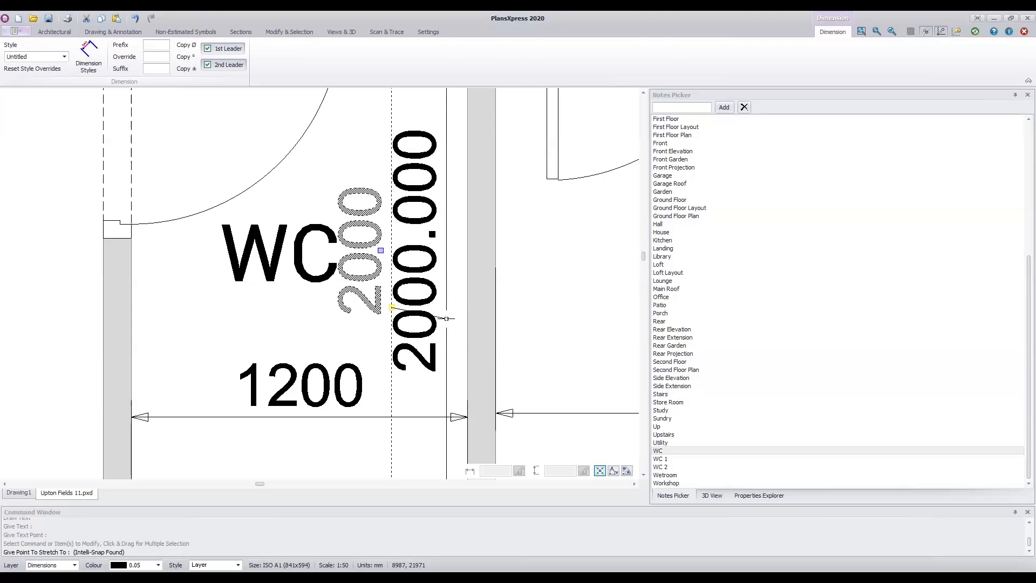
pyautogui.press('Delete')
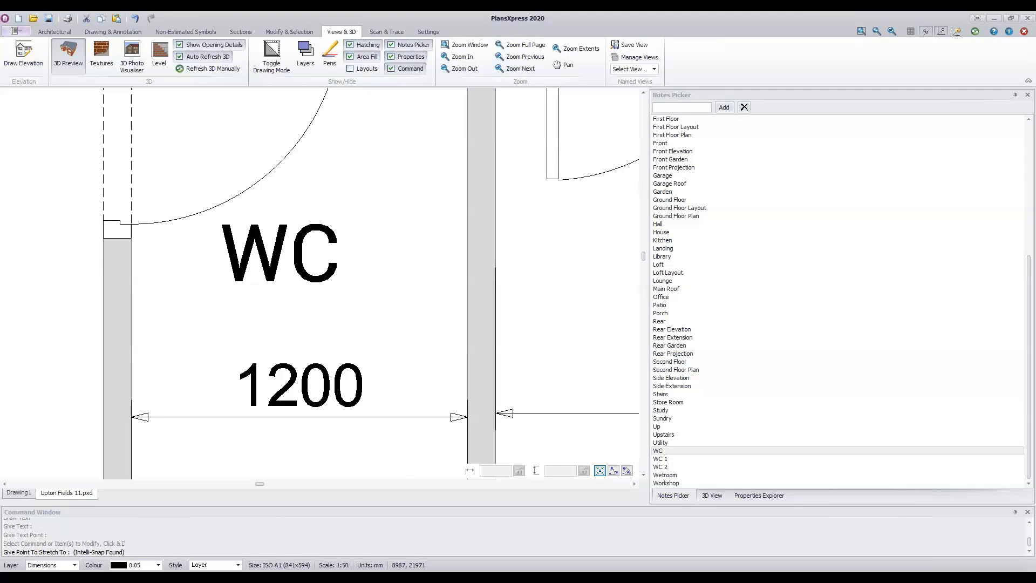
pyautogui.hotkey('ctrl', 'z')
pyautogui.scroll(-10, 447, 319)
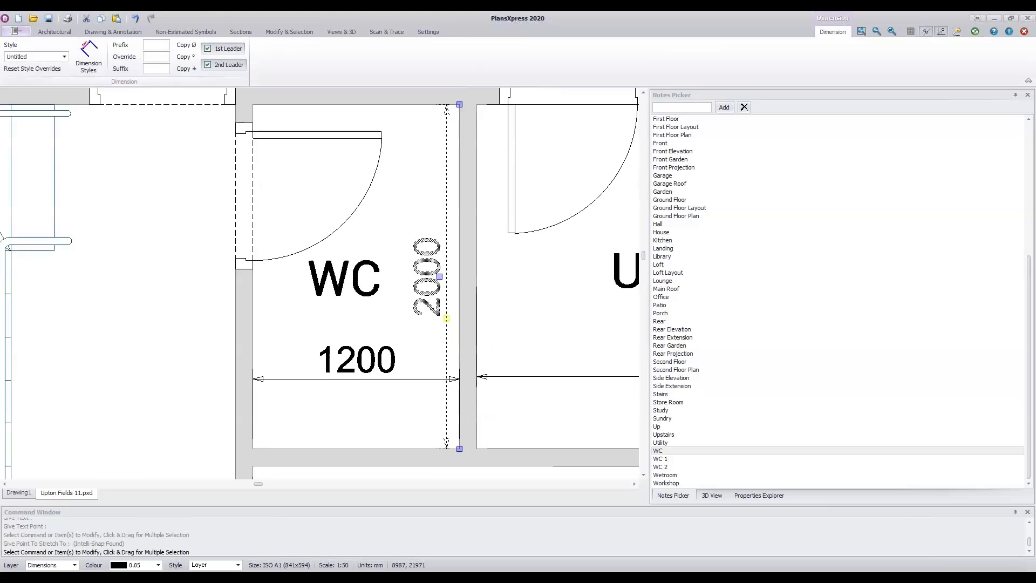
pyautogui.moveTo(457, 401); pyautogui.dragTo(435, 350, button='middle')
pyautogui.press('Escape')
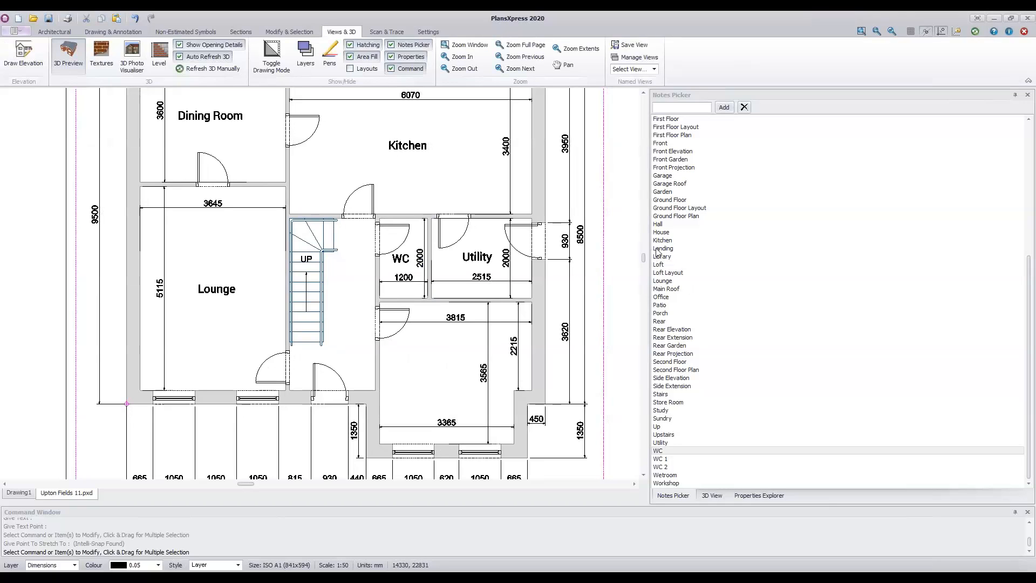
# - Add the predefined Hall label beside the stairs and the Study label to the middle of the front-right room
pyautogui.click(664, 224)
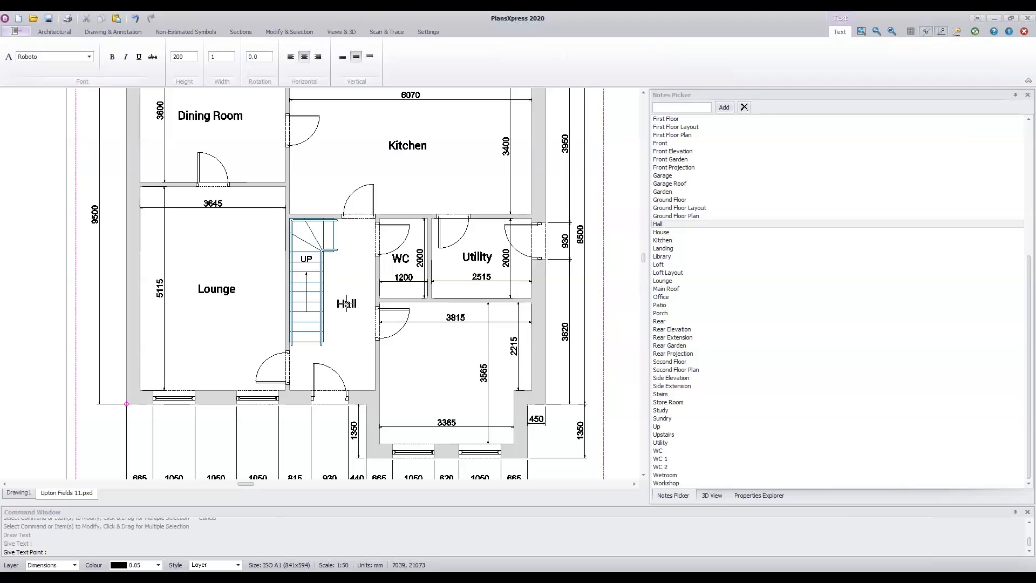
pyautogui.click(346, 302)
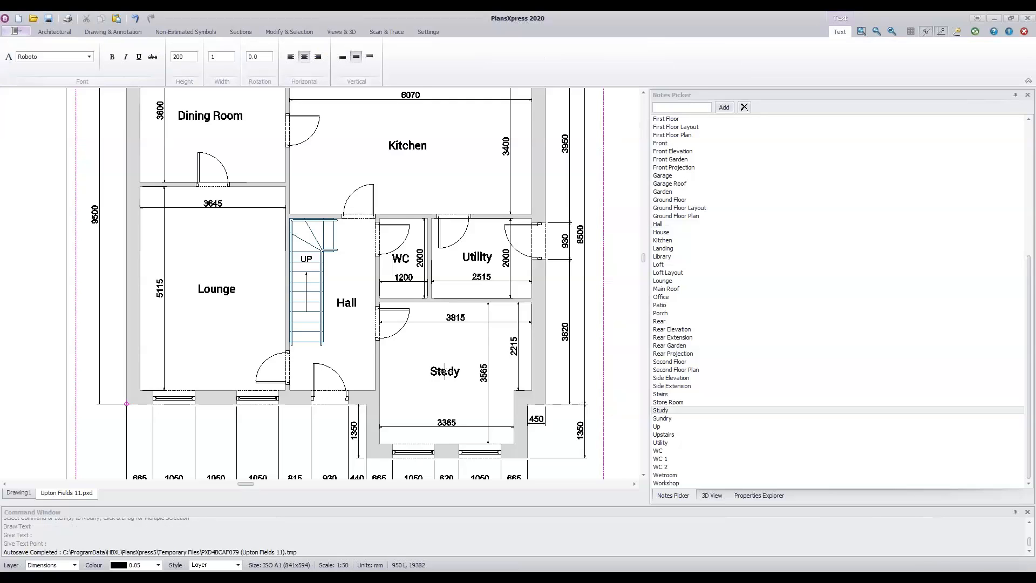
pyautogui.click(445, 371)
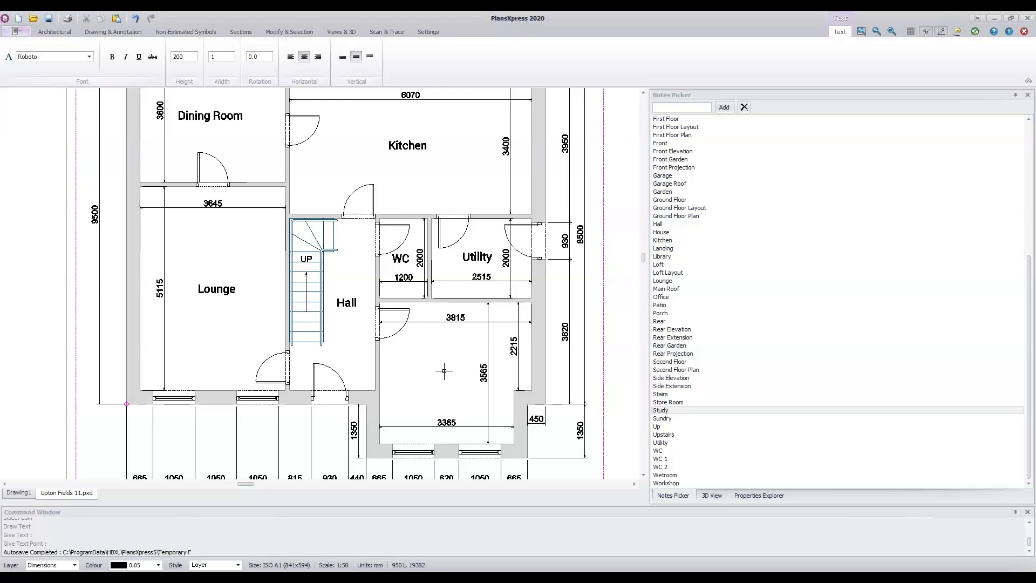
# - Add a custom Snug entry to the predefined notes list and delete it again
pyautogui.scroll(-1, 636, 334)
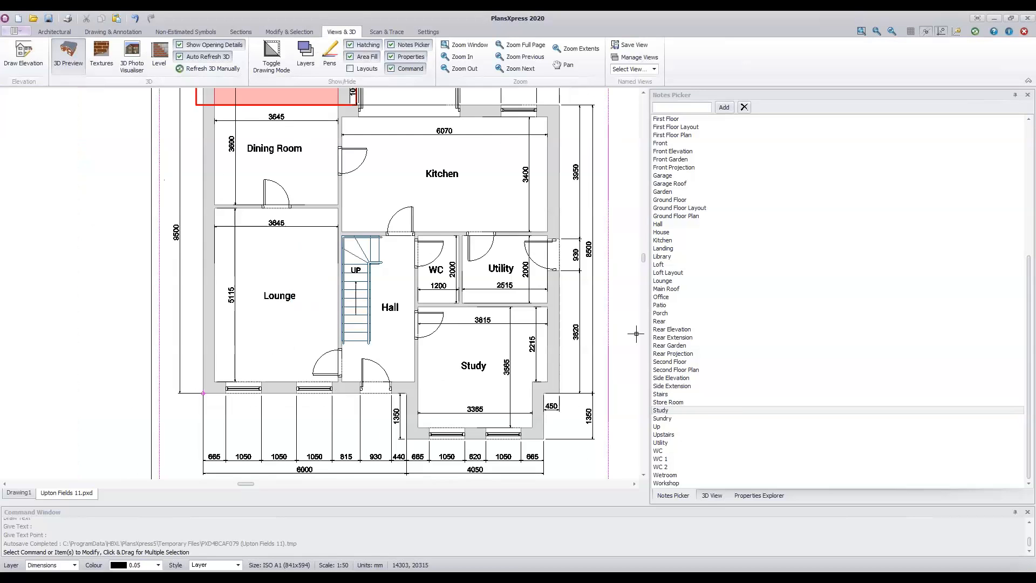
pyautogui.scroll(-1, 636, 334)
pyautogui.moveTo(634, 333); pyautogui.dragTo(590, 352, button='middle')
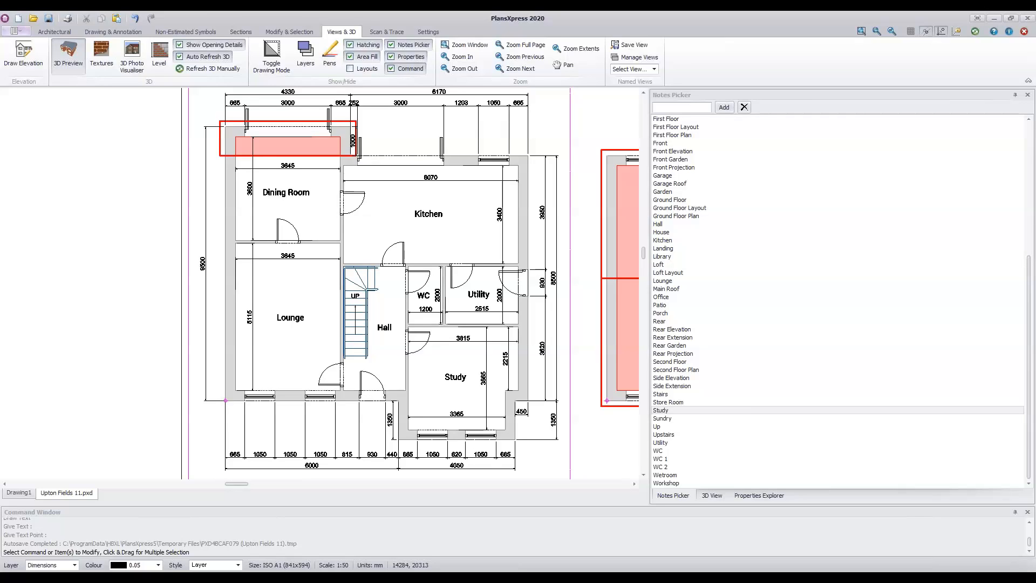
pyautogui.click(685, 106)
pyautogui.click(723, 108)
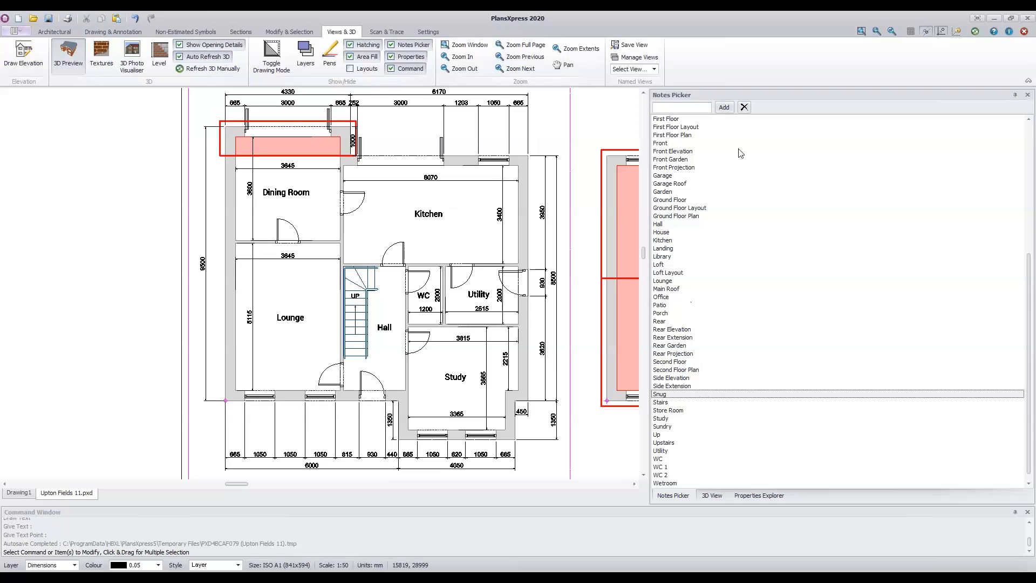
pyautogui.click(744, 107)
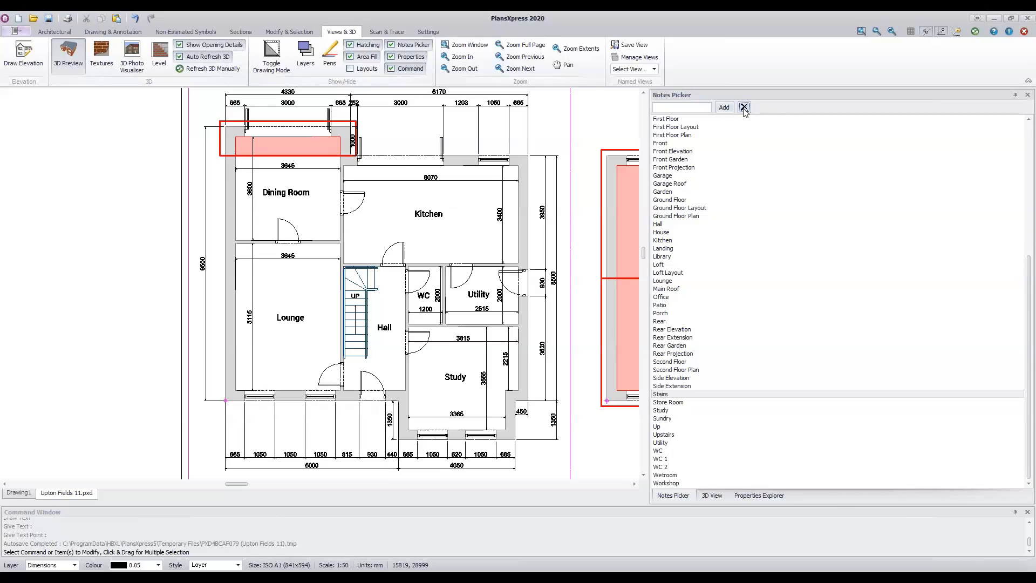
# - Add a custom Snug entry to the predefined notes list
pyautogui.write('Snug')
pyautogui.click(722, 109)
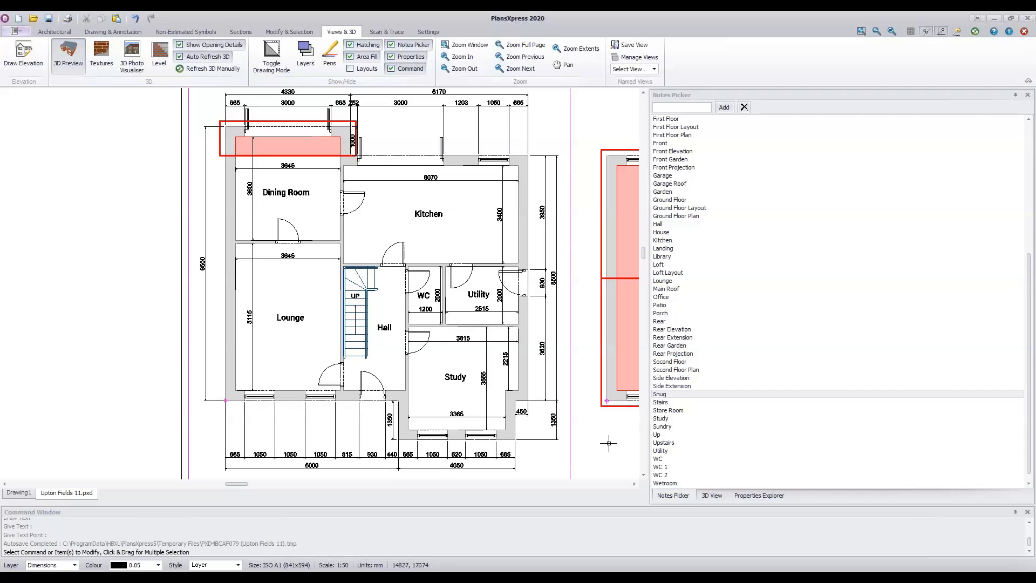
# - Place the predefined Ground Floor Layout title centred below the ground floor plan with a text height of 300
pyautogui.scroll(-2, 499, 351)
pyautogui.moveTo(562, 436)
pyautogui.mouseDown(button='middle')
pyautogui.moveTo(514, 401)
pyautogui.moveTo(421, 384)
pyautogui.mouseUp(button='middle')
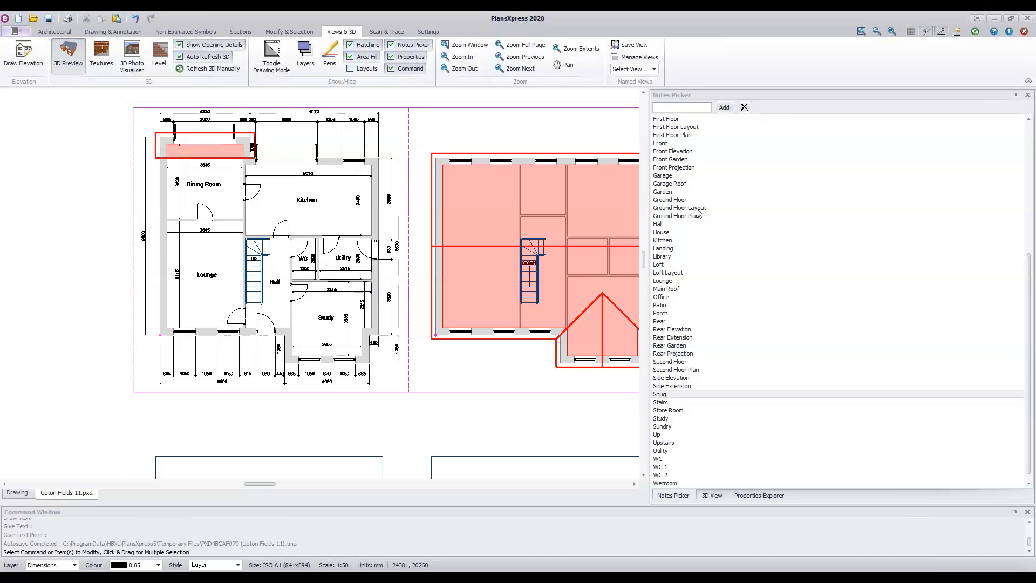
pyautogui.click(696, 209)
pyautogui.doubleClick(698, 213)
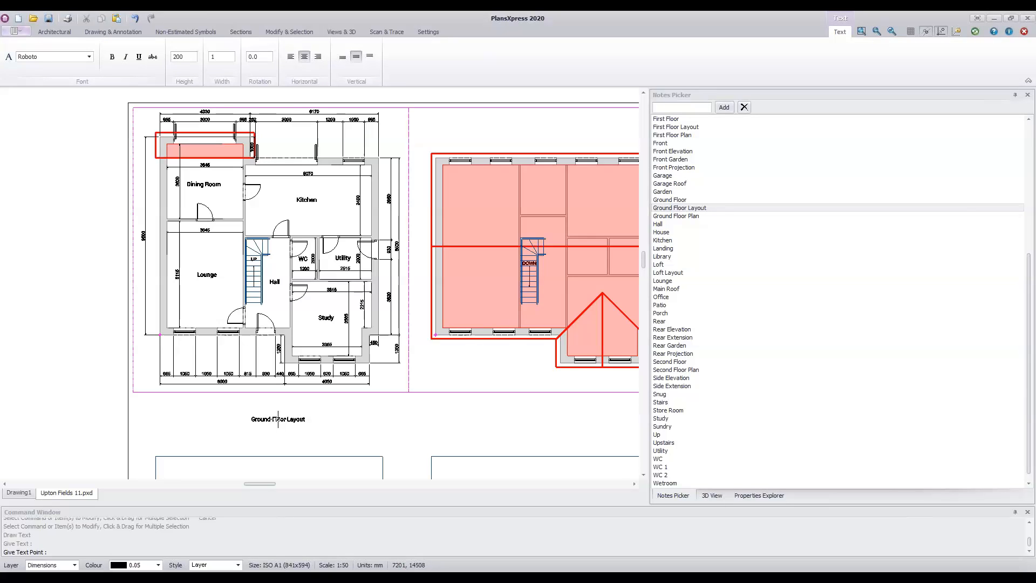
pyautogui.doubleClick(189, 56)
pyautogui.write('300')
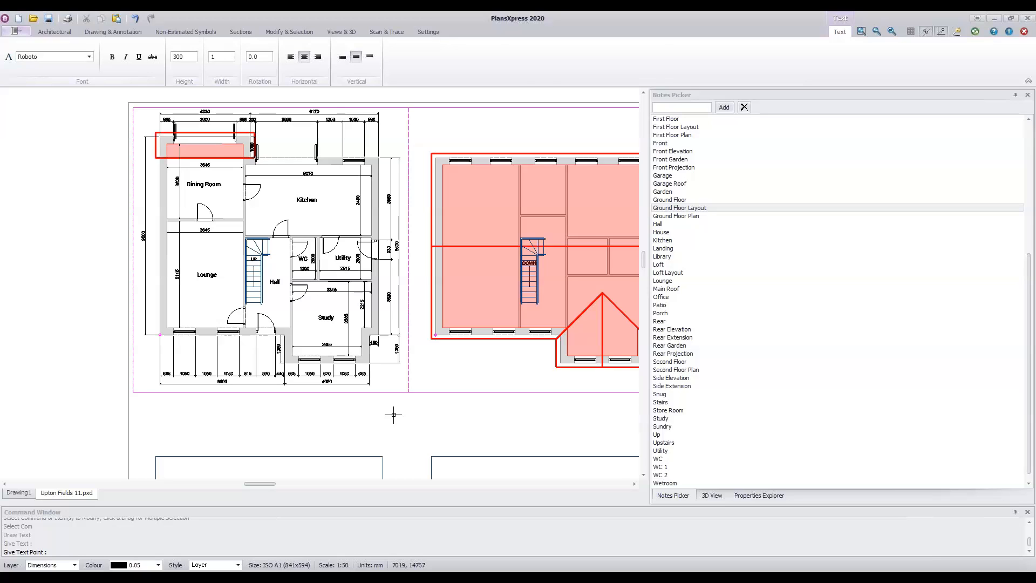
pyautogui.click(274, 414)
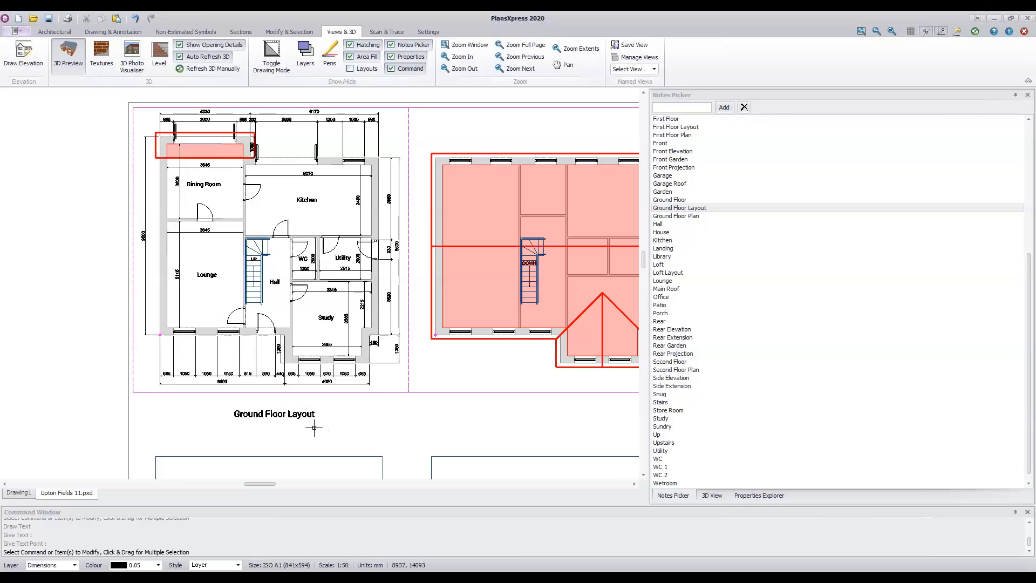
# - Change the Ground Floor Layout title to the Text layer
pyautogui.doubleClick(283, 414)
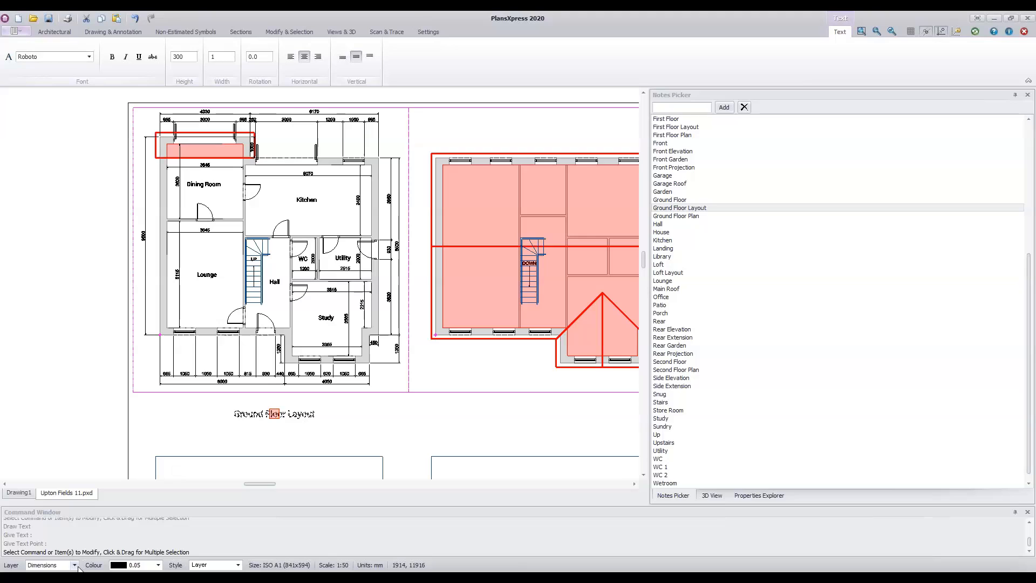
pyautogui.click(75, 565)
pyautogui.moveTo(147, 521); pyautogui.dragTo(144, 542)
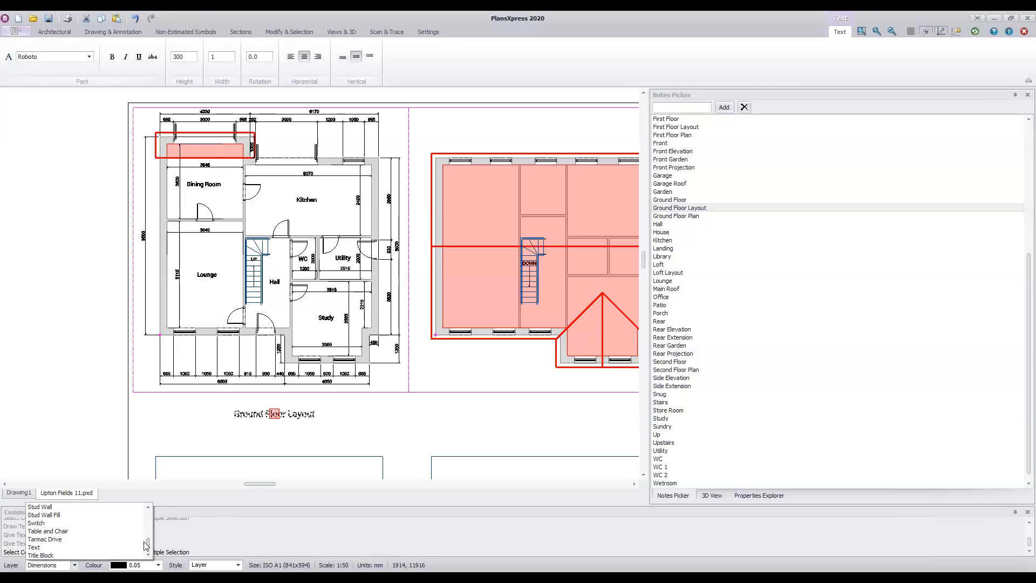
pyautogui.click(39, 551)
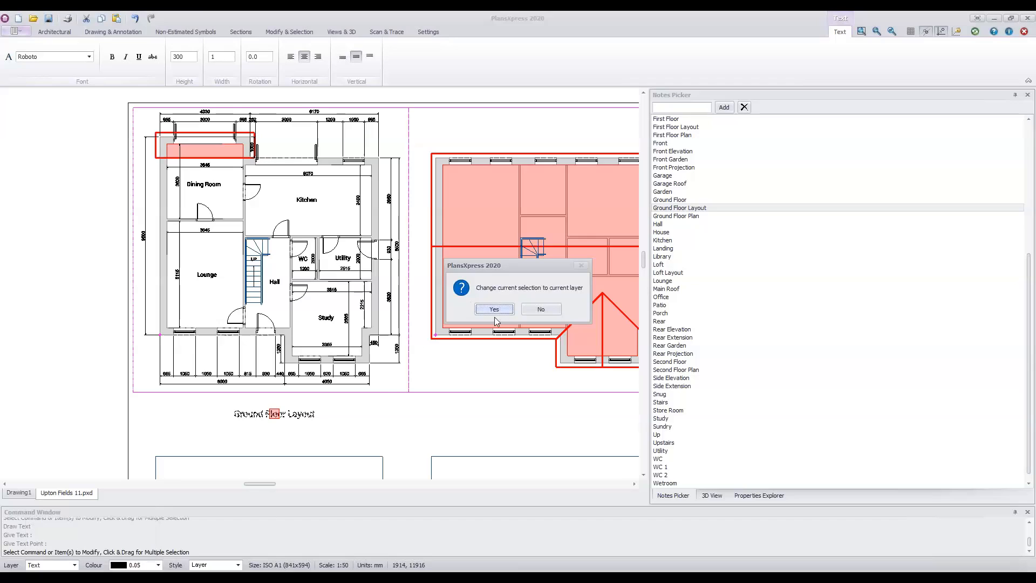
pyautogui.click(494, 310)
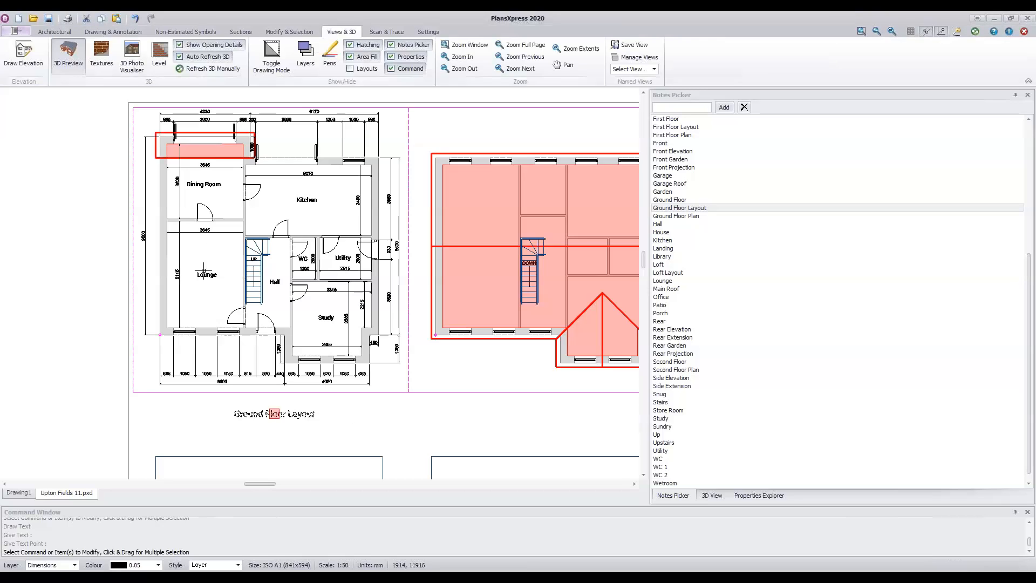
pyautogui.press('Escape')
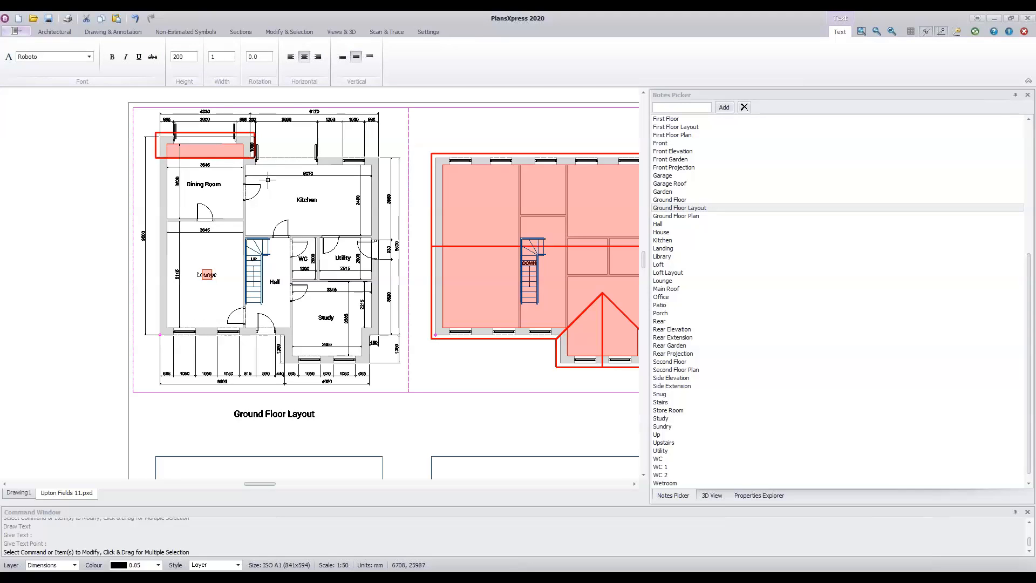
# - Change the Lounge, Dining Room, Kitchen, Utility, WC, Hall and Study labels together to the Text layer
pyautogui.click(212, 184)
pyautogui.click(307, 200)
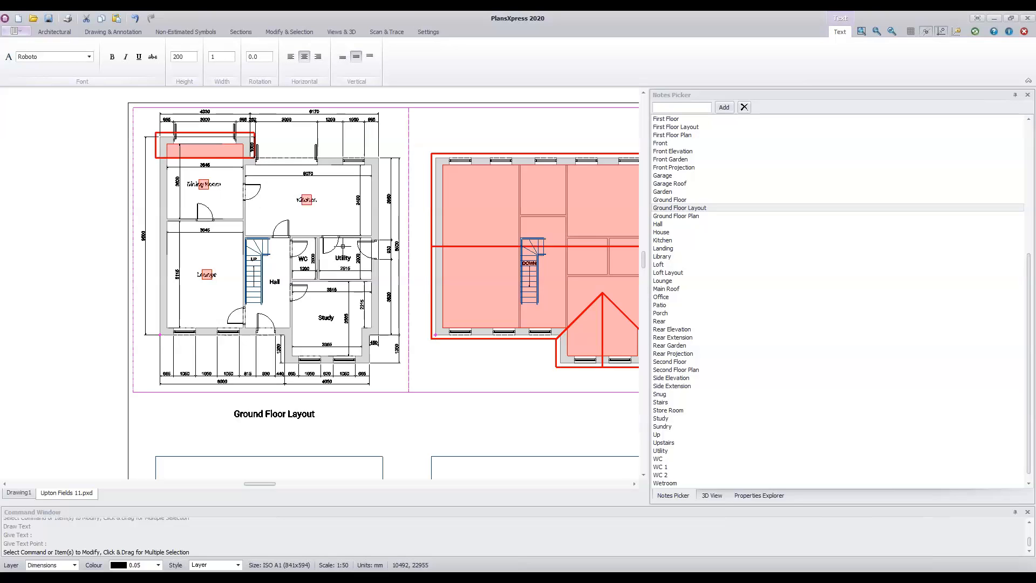
pyautogui.click(343, 258)
pyautogui.click(304, 260)
pyautogui.scroll(5, 295, 268)
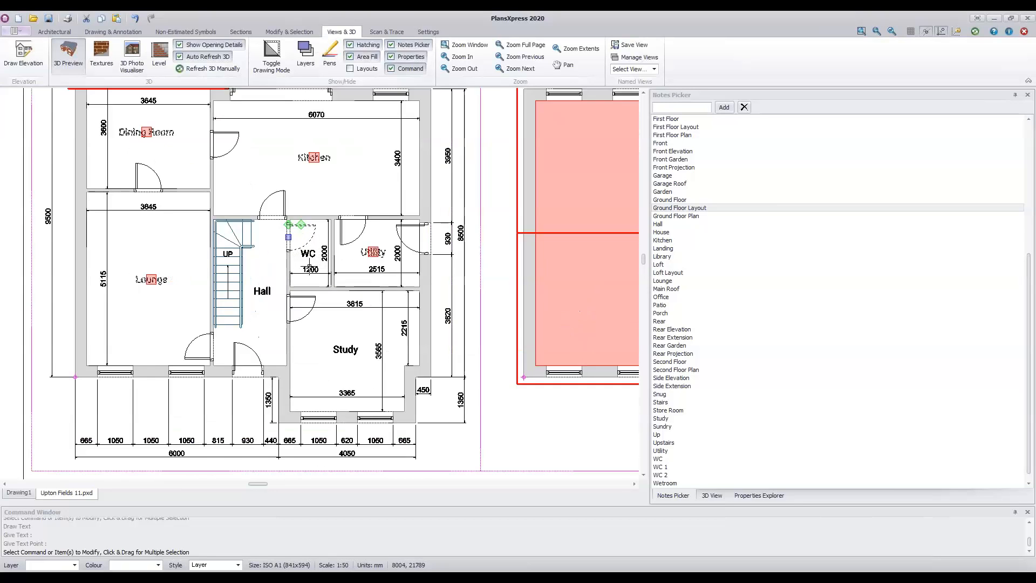
pyautogui.click(310, 224)
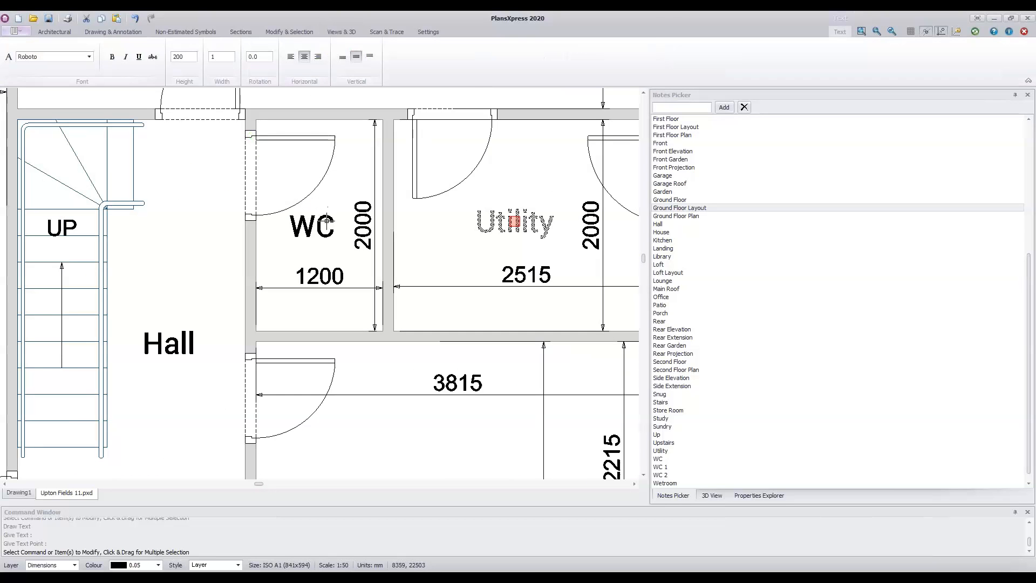
pyautogui.keyDown('shift'); pyautogui.click(309, 231); pyautogui.keyUp('shift')
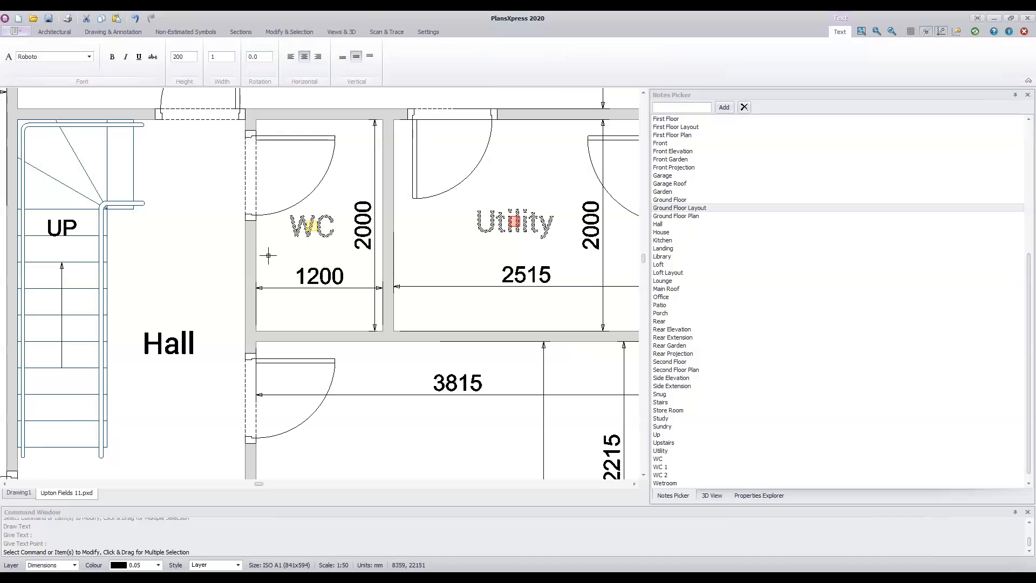
pyautogui.keyDown('shift'); pyautogui.click(185, 340); pyautogui.keyUp('shift')
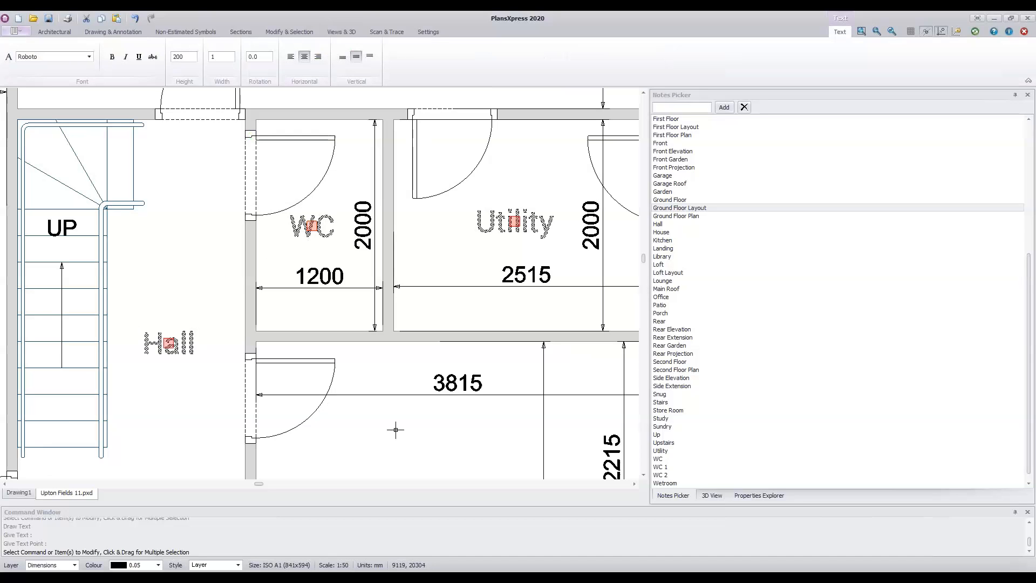
pyautogui.moveTo(456, 430); pyautogui.dragTo(361, 191, button='middle')
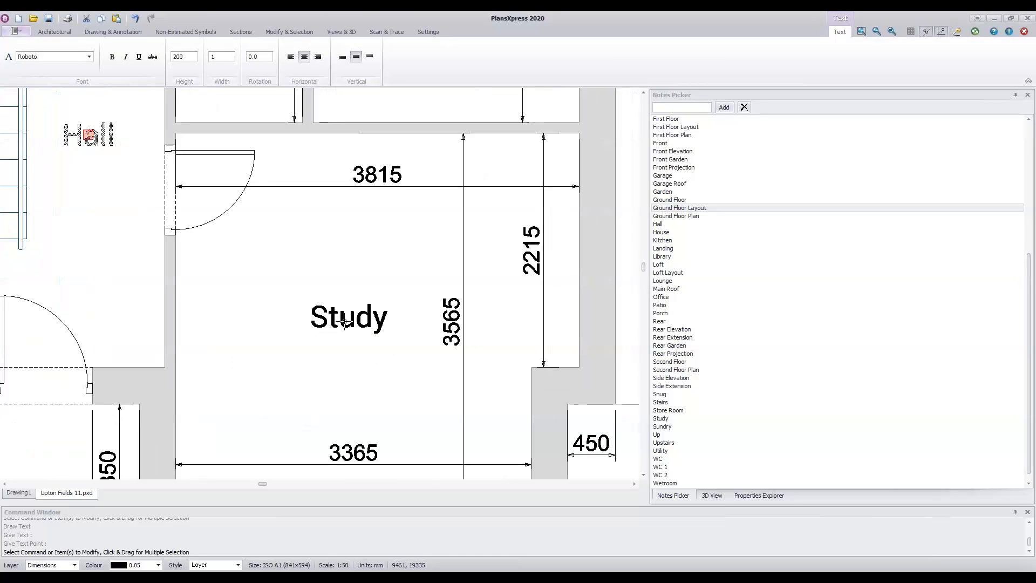
pyautogui.keyDown('shift'); pyautogui.click(344, 322); pyautogui.keyUp('shift')
pyautogui.click(74, 565)
pyautogui.moveTo(151, 519); pyautogui.dragTo(152, 548)
pyautogui.click(36, 516)
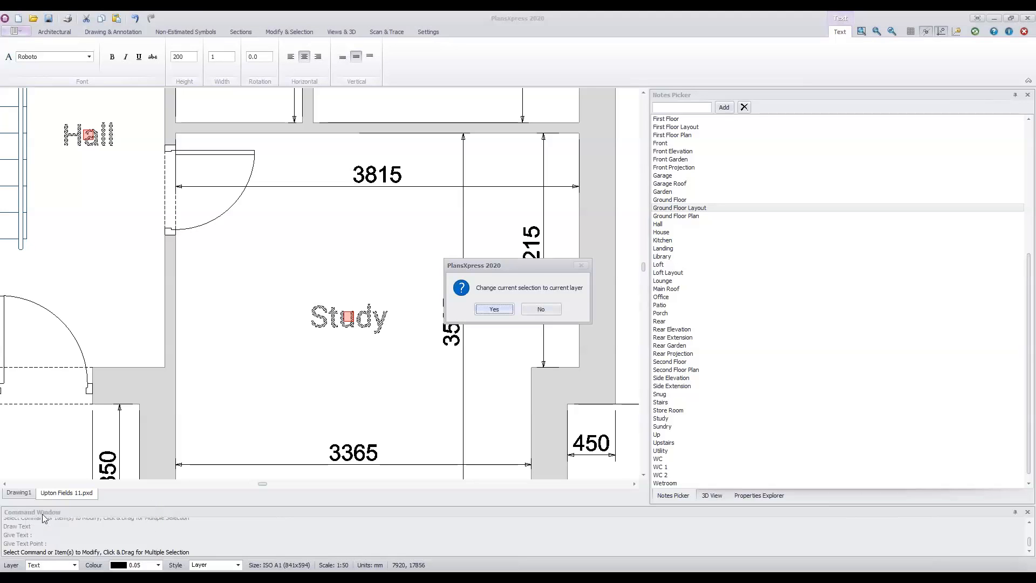
pyautogui.click(502, 311)
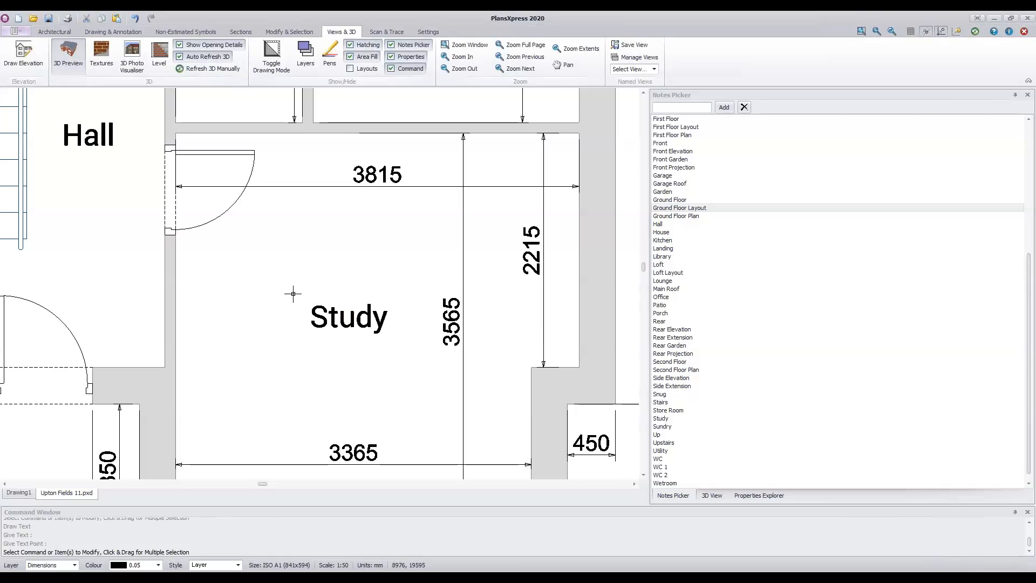
# - Make Text the current layer with nothing selected
pyautogui.scroll(-5, 293, 294)
pyautogui.scroll(-3, 504, 432)
pyautogui.moveTo(474, 426); pyautogui.dragTo(410, 433, button='middle')
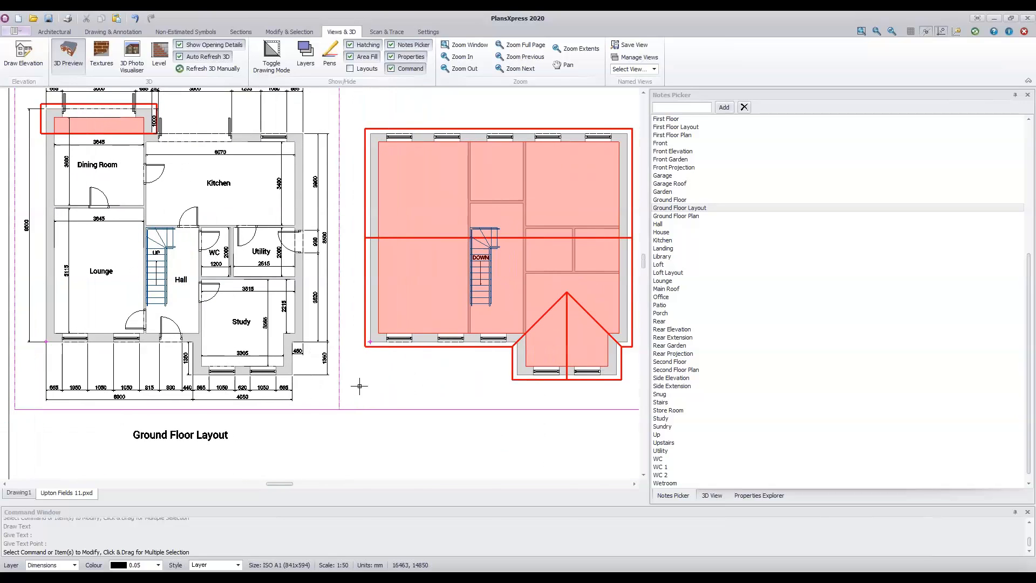
pyautogui.click(76, 565)
pyautogui.moveTo(148, 521); pyautogui.dragTo(148, 541)
pyautogui.press('Escape')
# - Place the predefined First Floor Layout title centred below the first floor plan with a text height of 300
pyautogui.click(694, 129)
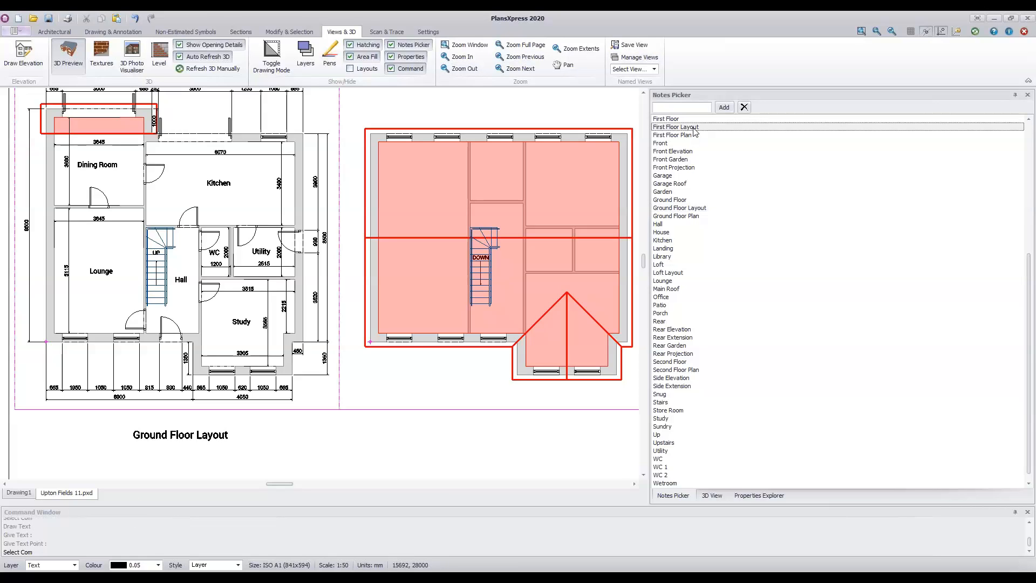
pyautogui.click(696, 129)
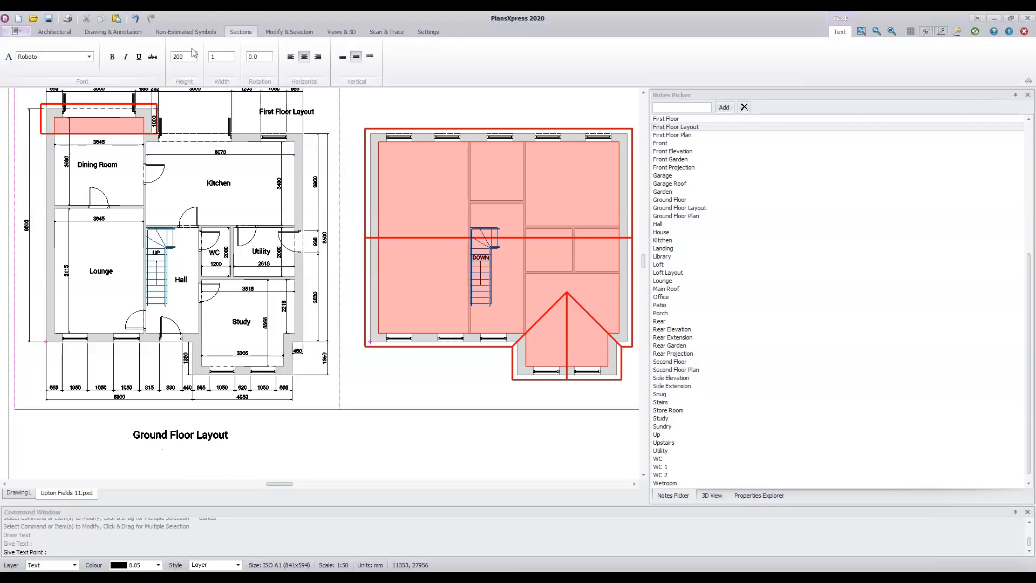
pyautogui.moveTo(189, 57); pyautogui.dragTo(172, 57)
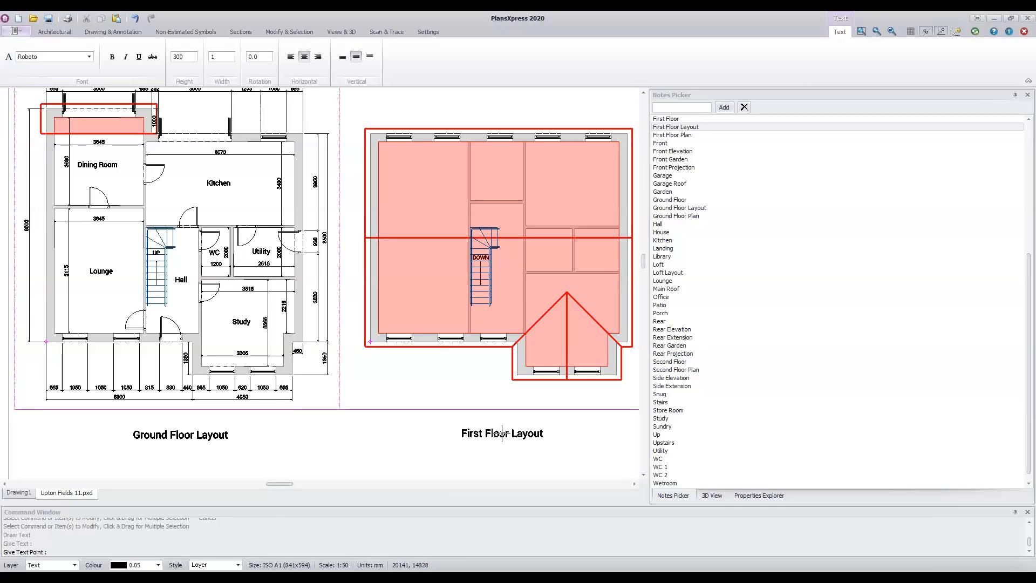
pyautogui.click(503, 433)
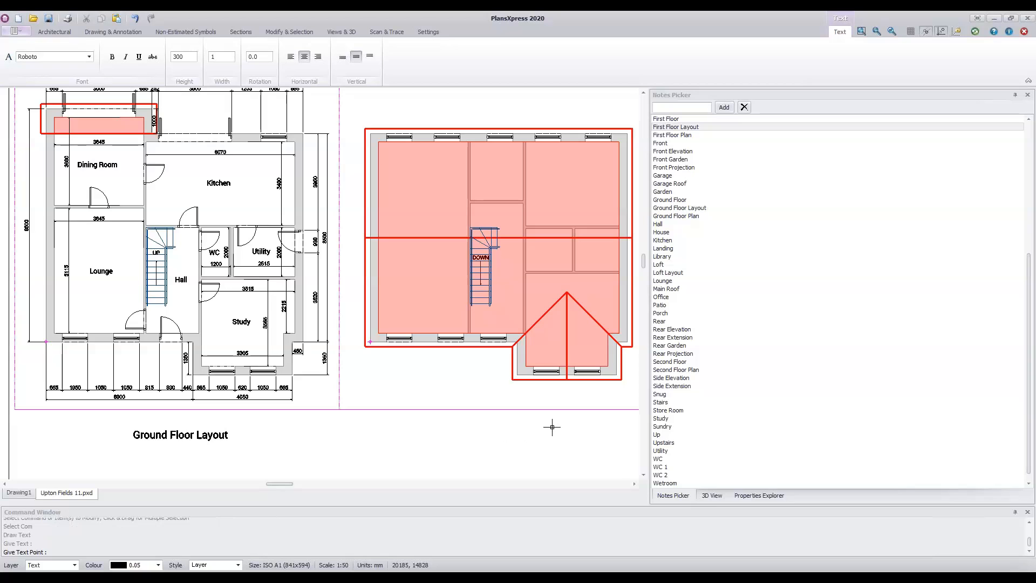
pyautogui.press('Escape')
# - Place the predefined Side Elevation title centred below the upper side elevation
pyautogui.scroll(-3, 585, 440)
pyautogui.moveTo(571, 447)
pyautogui.mouseDown(button='middle')
pyautogui.moveTo(410, 313)
pyautogui.moveTo(416, 306)
pyautogui.mouseUp(button='middle')
pyautogui.moveTo(539, 297); pyautogui.dragTo(484, 289, button='middle')
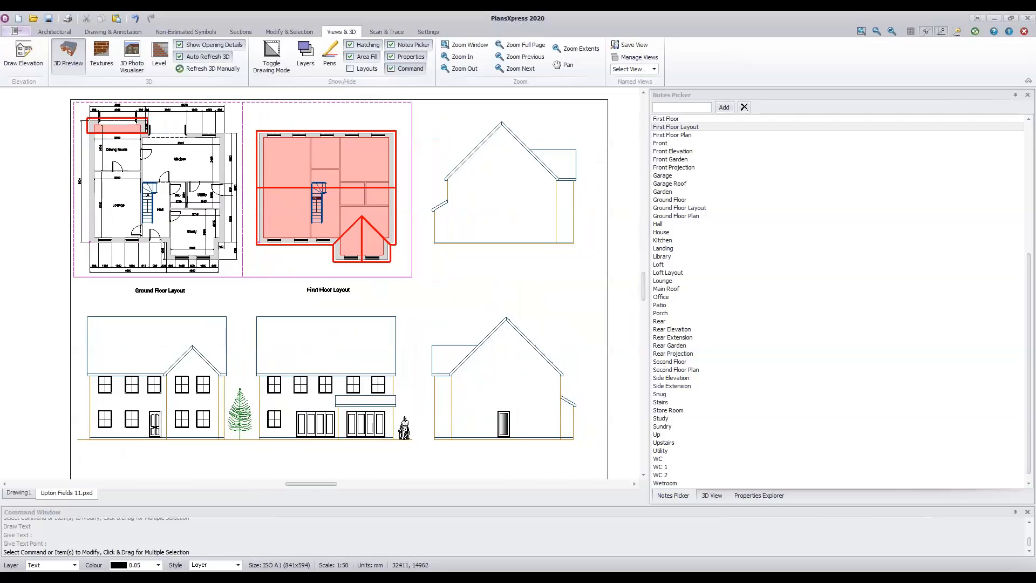
pyautogui.click(683, 379)
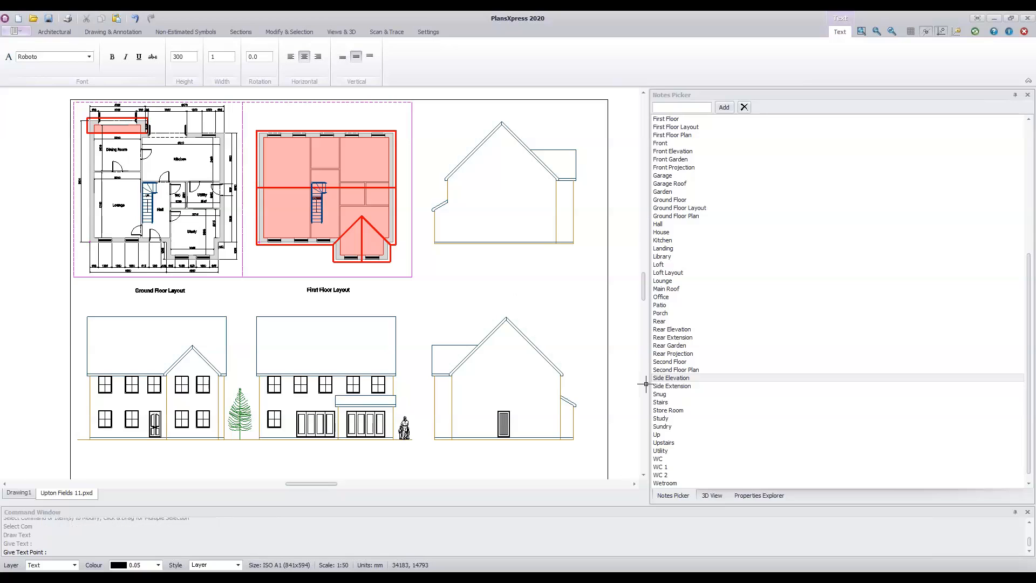
# - Place the predefined Front Elevation, Rear Elevation and Side Elevation titles below the matching elevations in the lower row
pyautogui.click(672, 152)
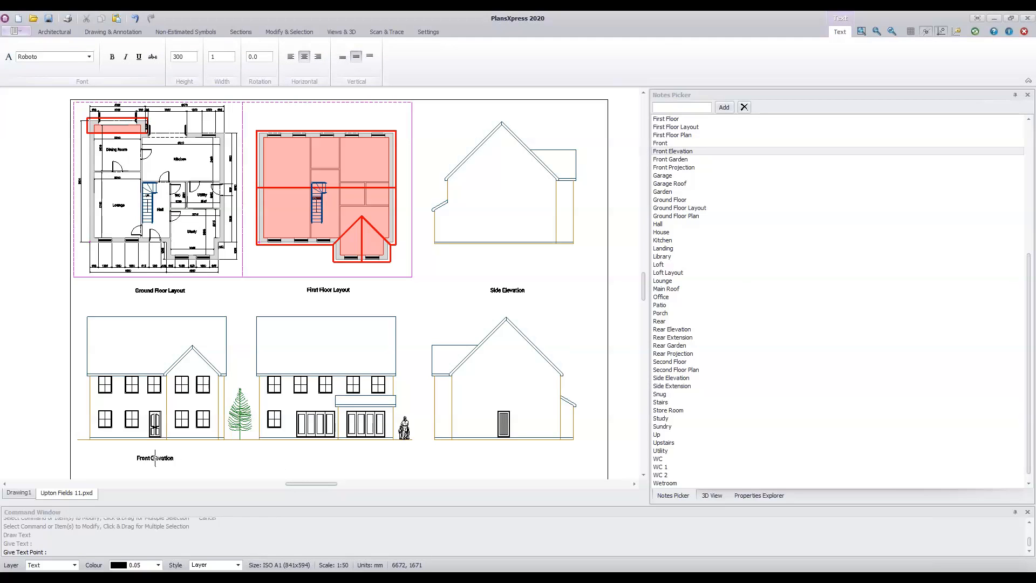
pyautogui.click(686, 329)
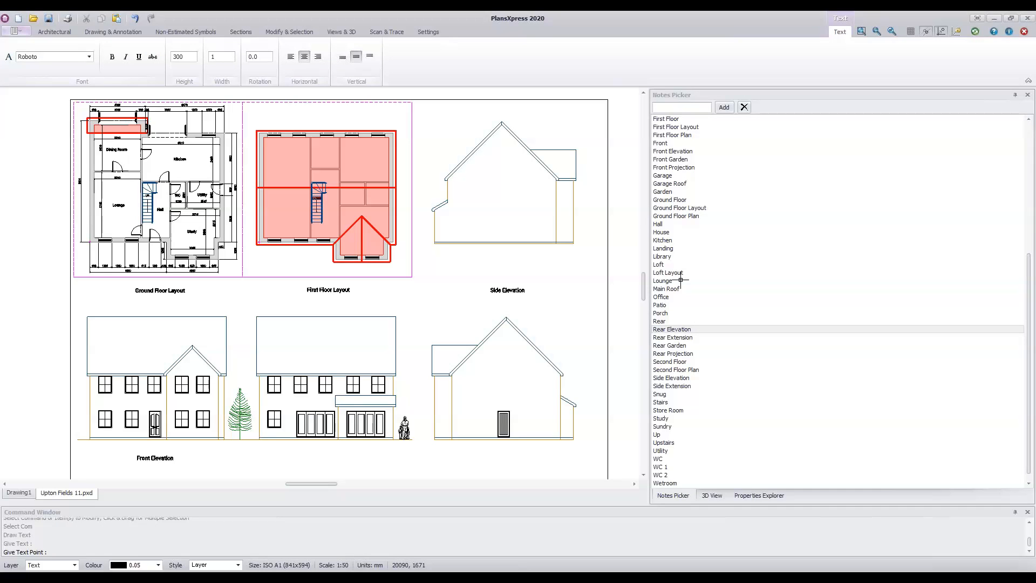
pyautogui.click(690, 378)
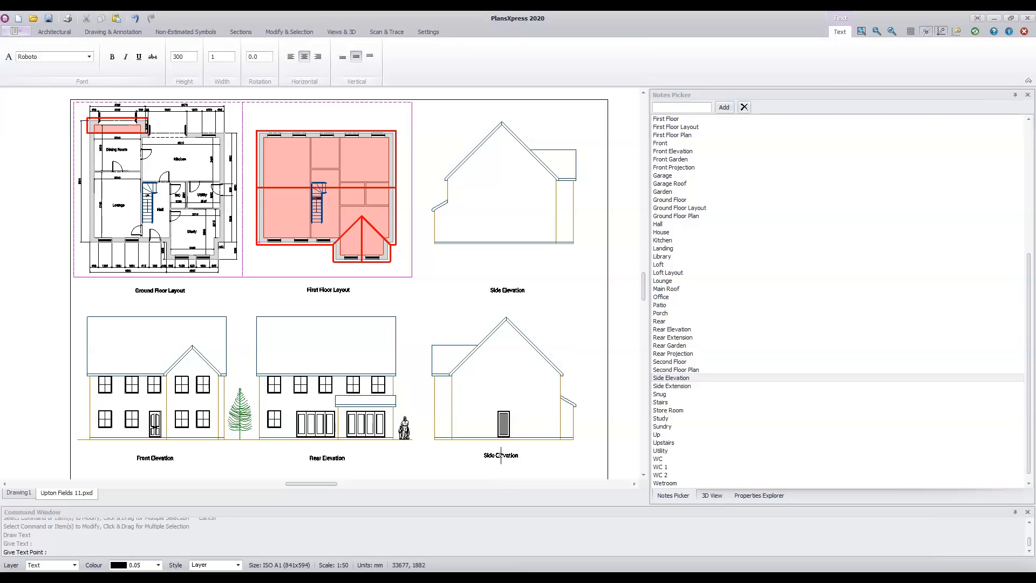
pyautogui.click(501, 455)
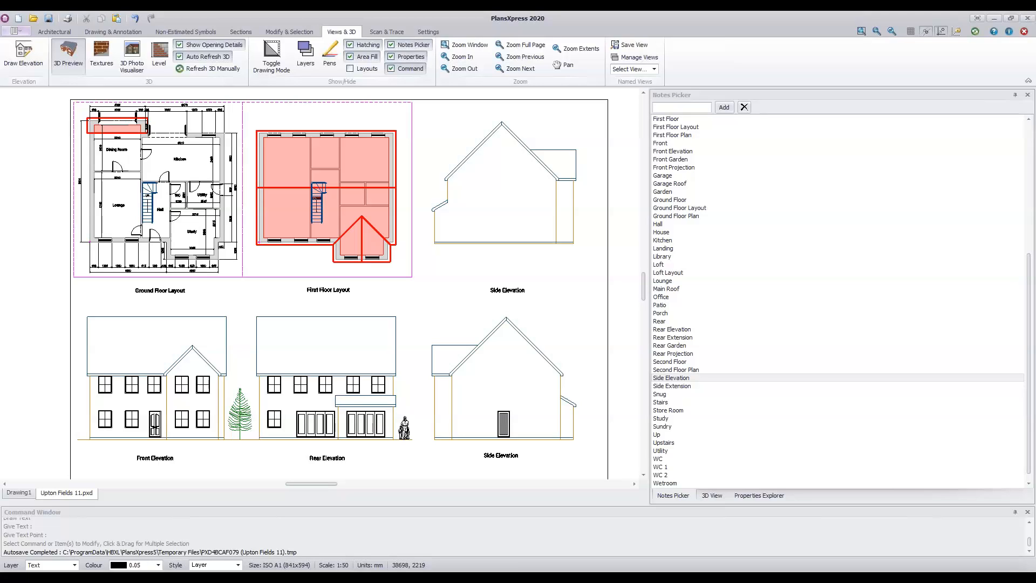
# - Examine the 3D model of the house from the rear, the side, above and the front
pyautogui.click(712, 495)
pyautogui.moveTo(743, 412)
pyautogui.mouseDown()
pyautogui.moveTo(896, 412)
pyautogui.moveTo(755, 405)
pyautogui.moveTo(905, 401)
pyautogui.moveTo(731, 406)
pyautogui.mouseUp()
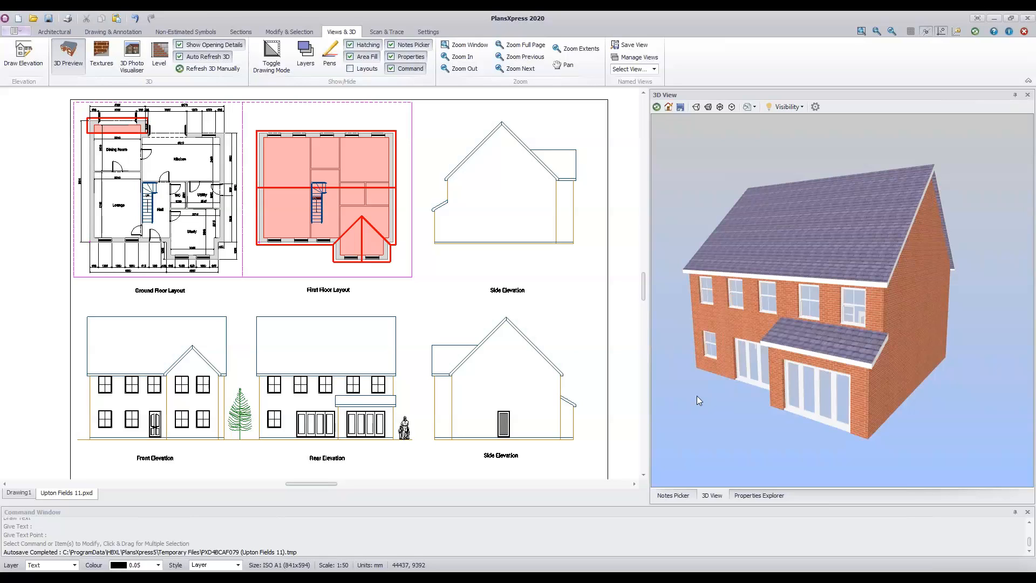
pyautogui.moveTo(701, 400); pyautogui.dragTo(765, 404)
pyautogui.moveTo(799, 402); pyautogui.dragTo(845, 391)
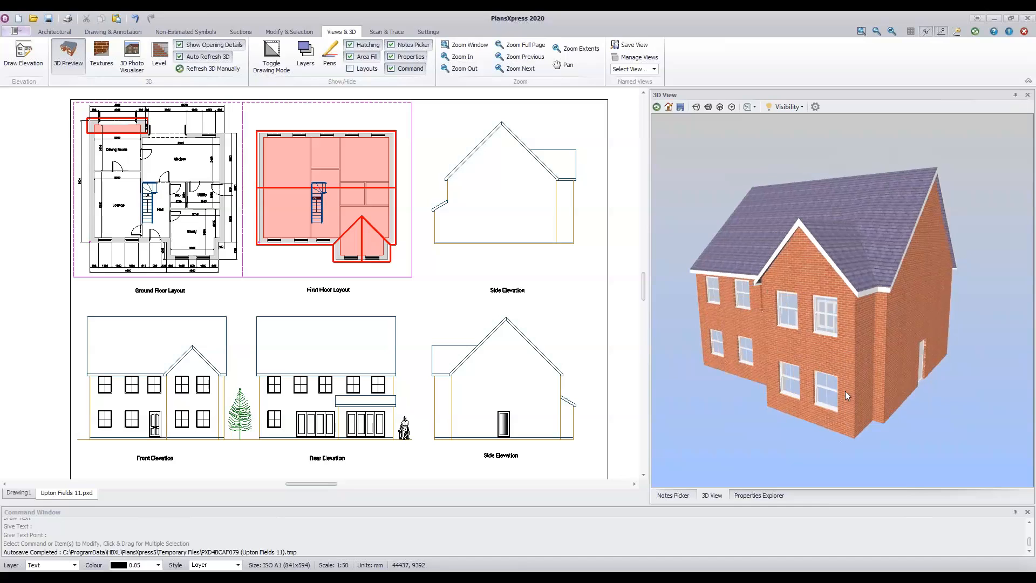
pyautogui.moveTo(819, 249); pyautogui.dragTo(815, 380)
pyautogui.moveTo(814, 339); pyautogui.dragTo(841, 209)
pyautogui.moveTo(793, 405); pyautogui.dragTo(815, 410)
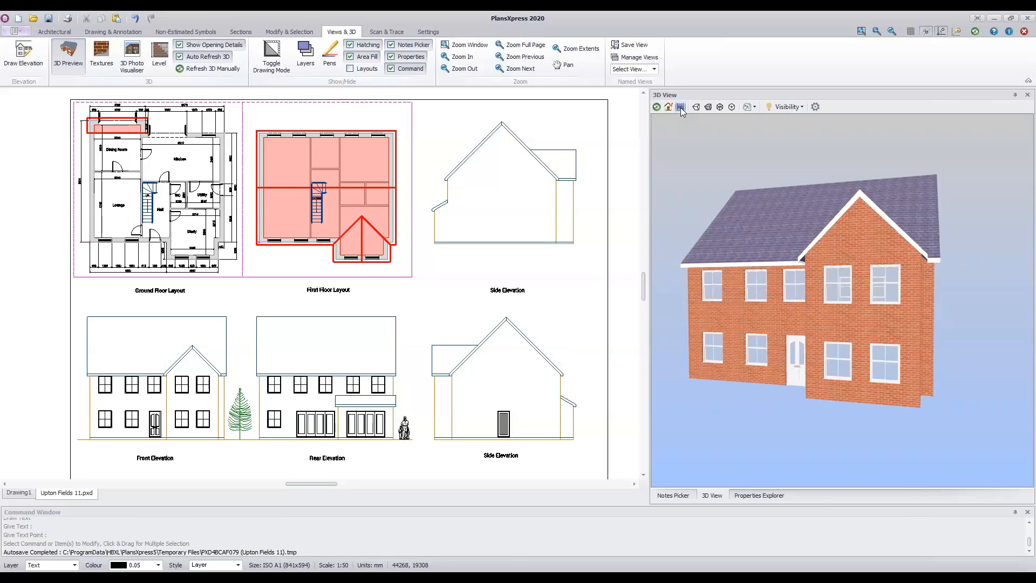
# - Hide the roofs and ceilings in the 3D model to look into the first floor rooms from above
pyautogui.click(803, 108)
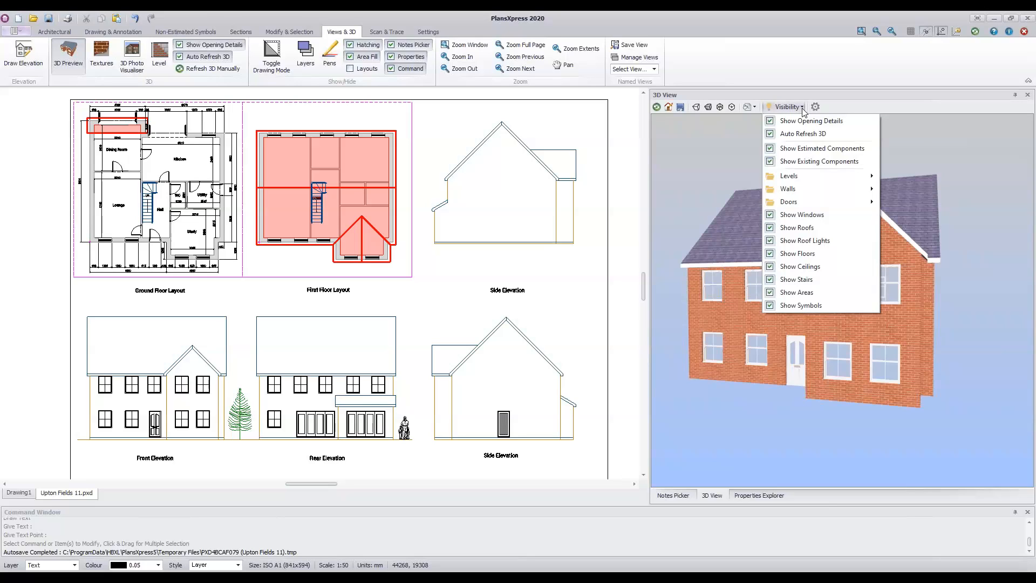
pyautogui.click(771, 229)
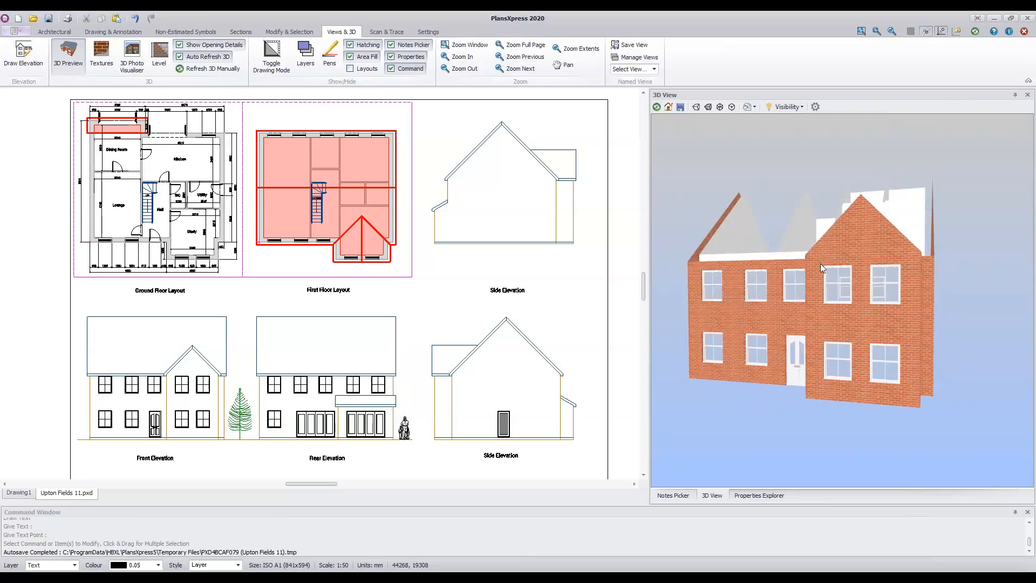
pyautogui.moveTo(821, 312); pyautogui.dragTo(808, 367)
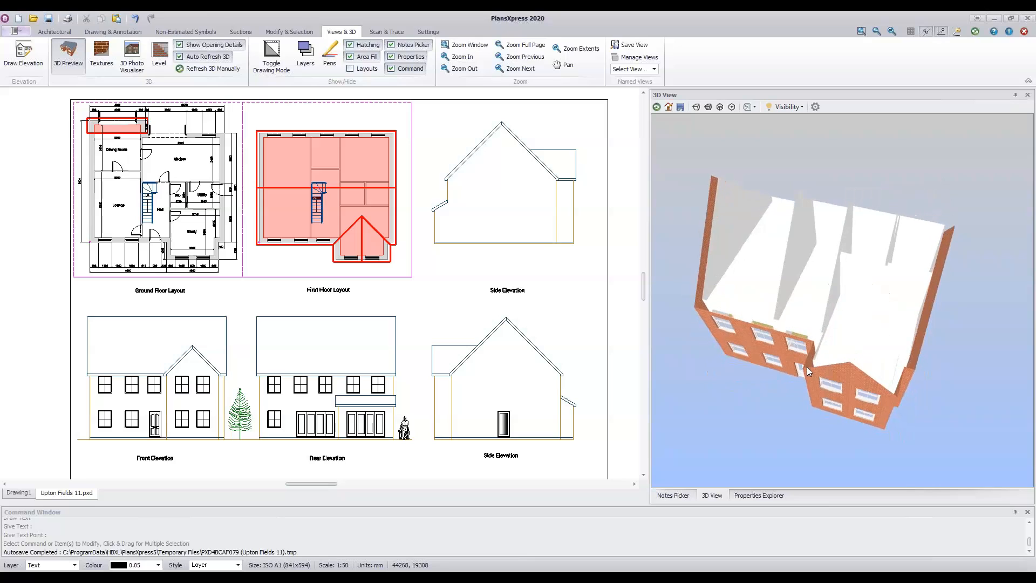
pyautogui.click(801, 109)
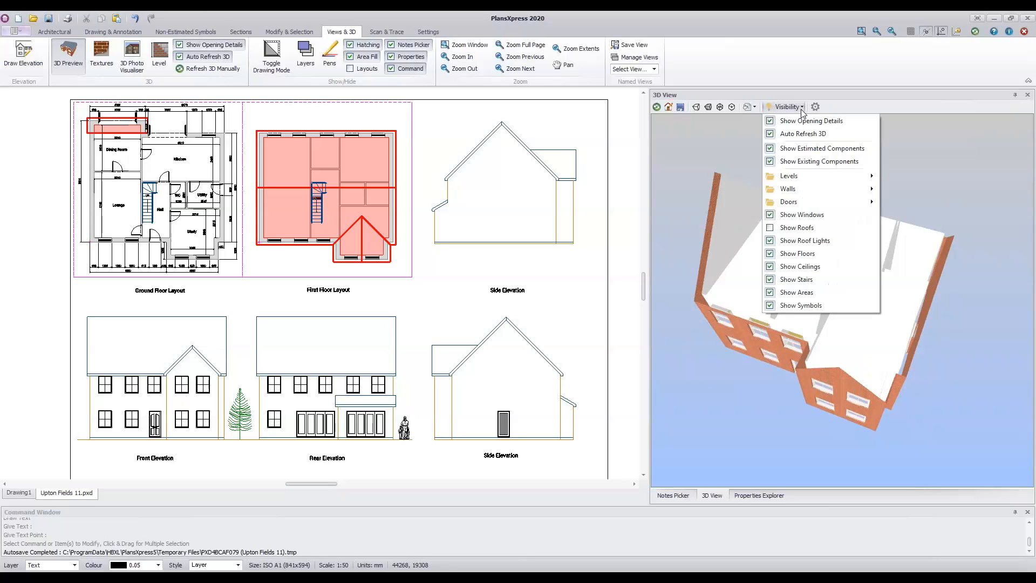
pyautogui.click(771, 271)
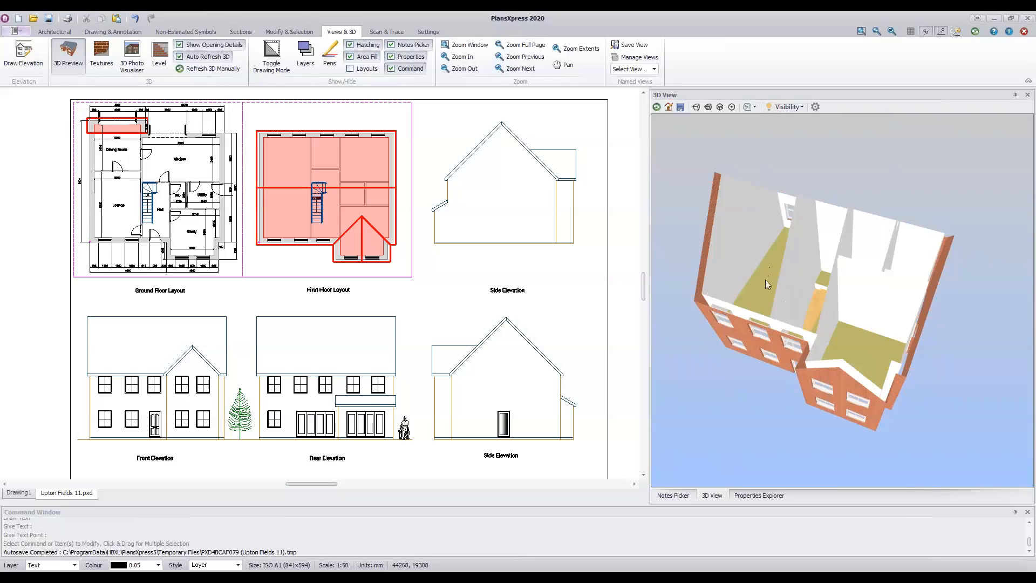
pyautogui.moveTo(767, 298); pyautogui.dragTo(770, 379)
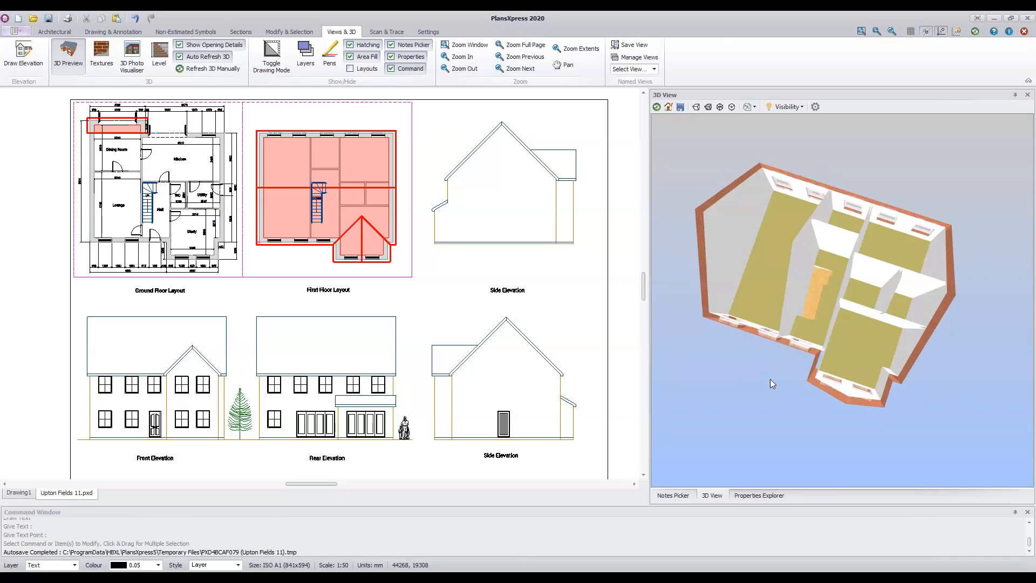
# - Hide Level 2 in the 3D model to look into the ground floor rooms
pyautogui.click(802, 108)
pyautogui.moveTo(777, 184)
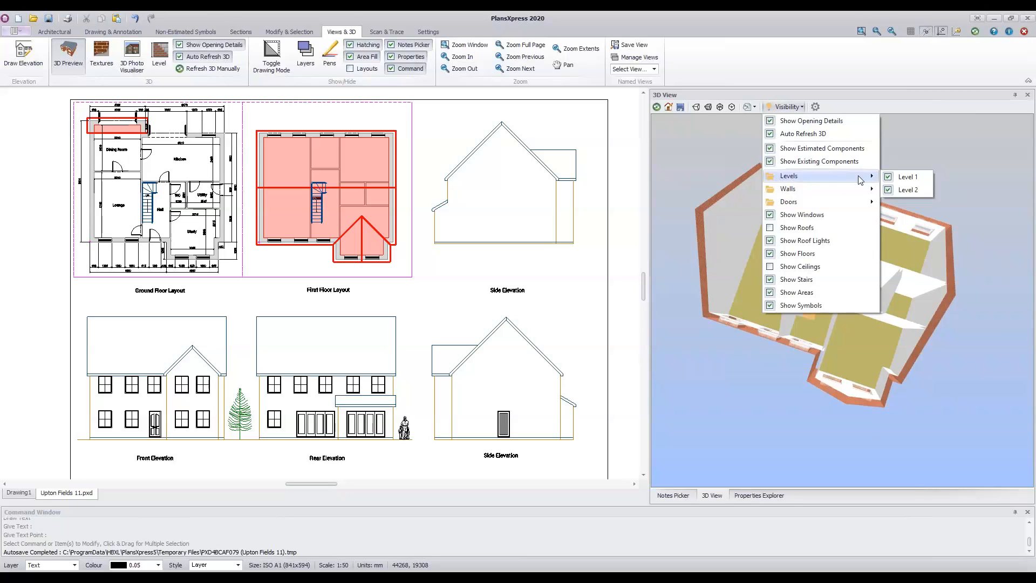
pyautogui.click(888, 190)
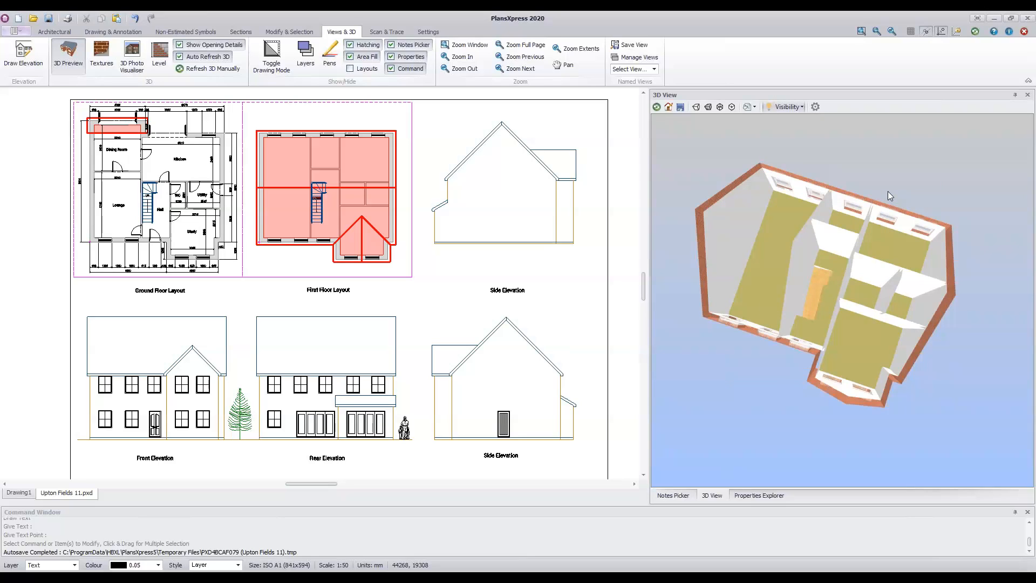
pyautogui.moveTo(743, 331); pyautogui.dragTo(812, 348)
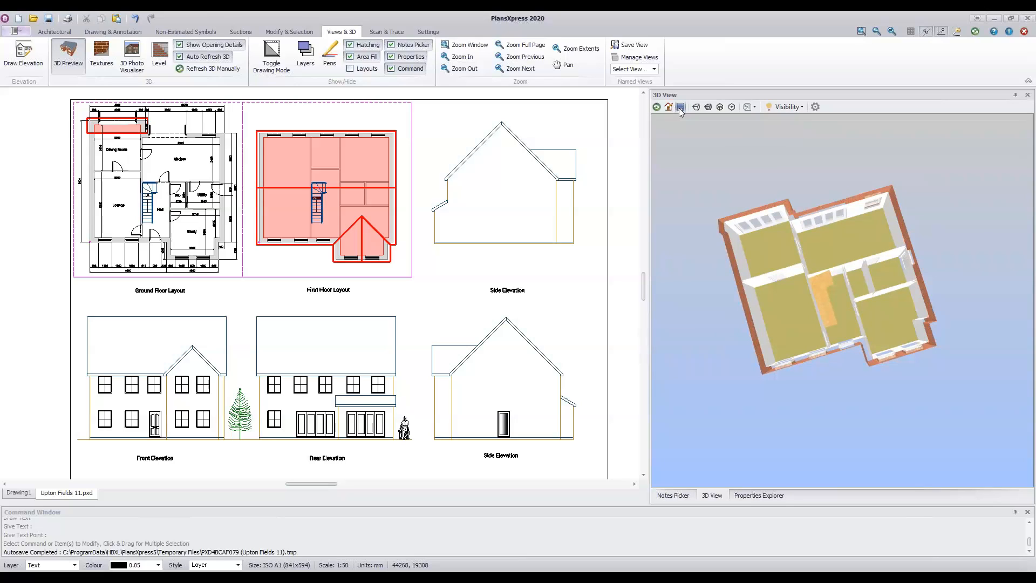
# - Show Level 2, the roofs and the ceilings in the 3D model again
pyautogui.click(798, 107)
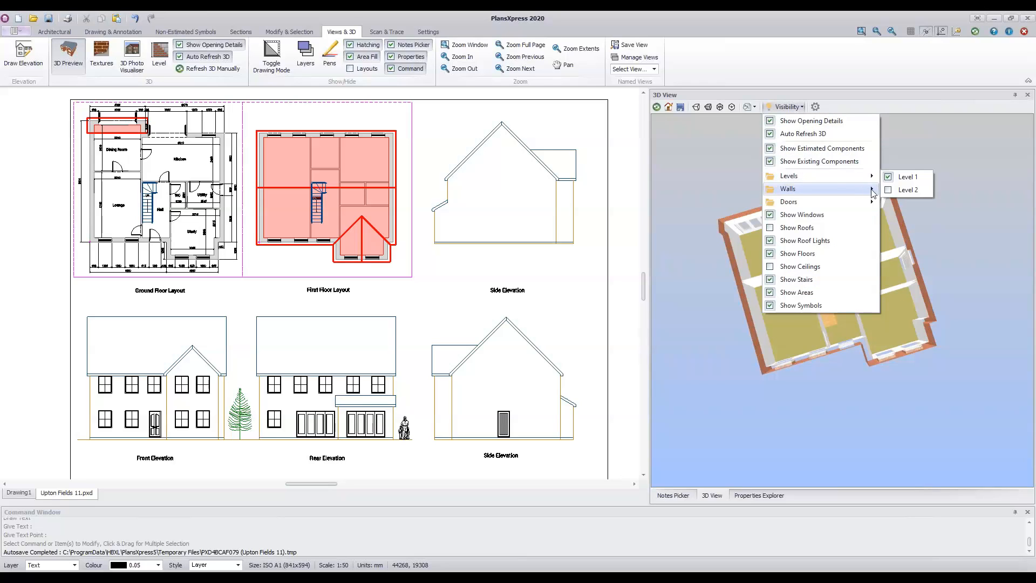
pyautogui.click(903, 190)
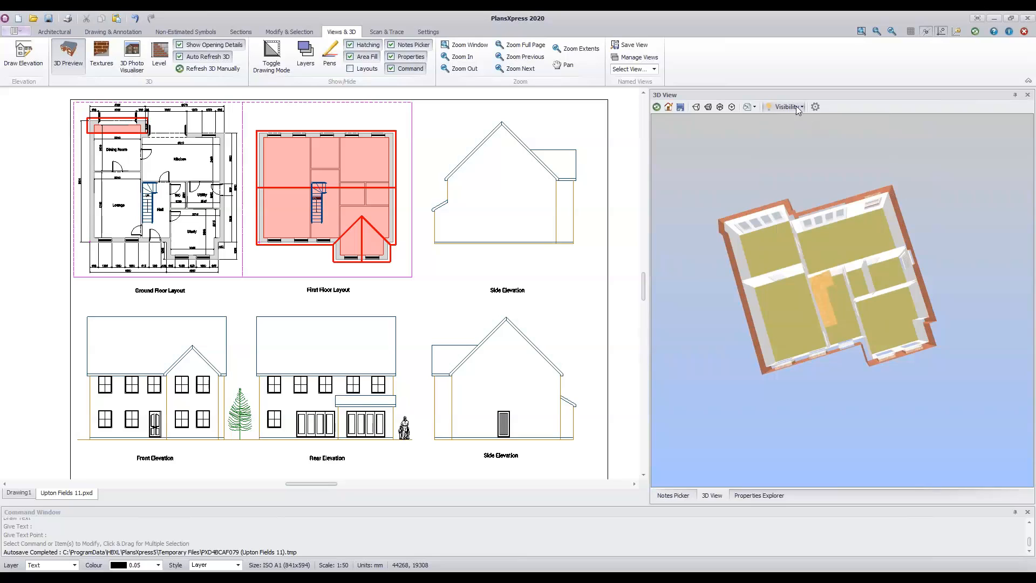
pyautogui.click(798, 108)
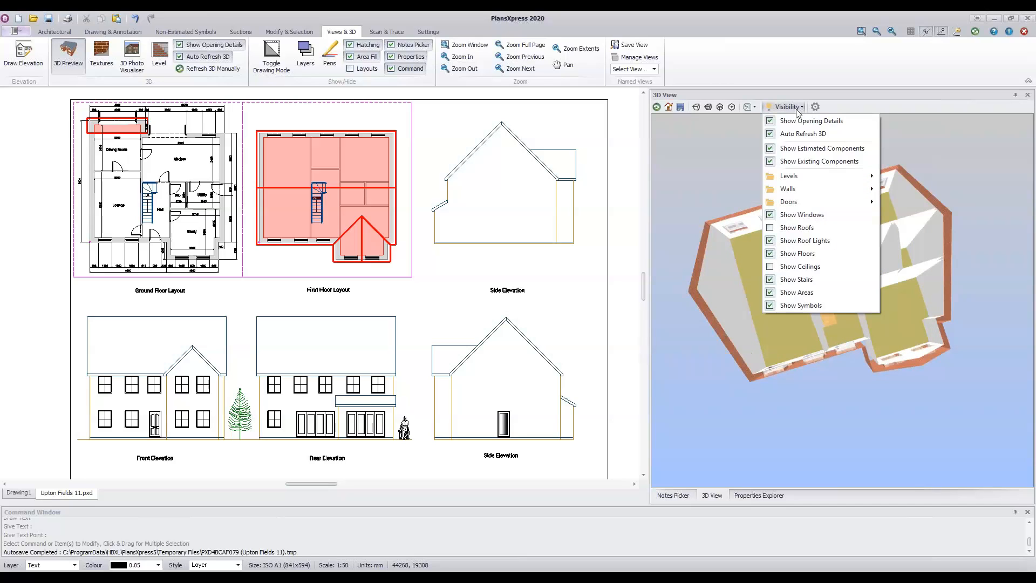
pyautogui.moveTo(808, 178)
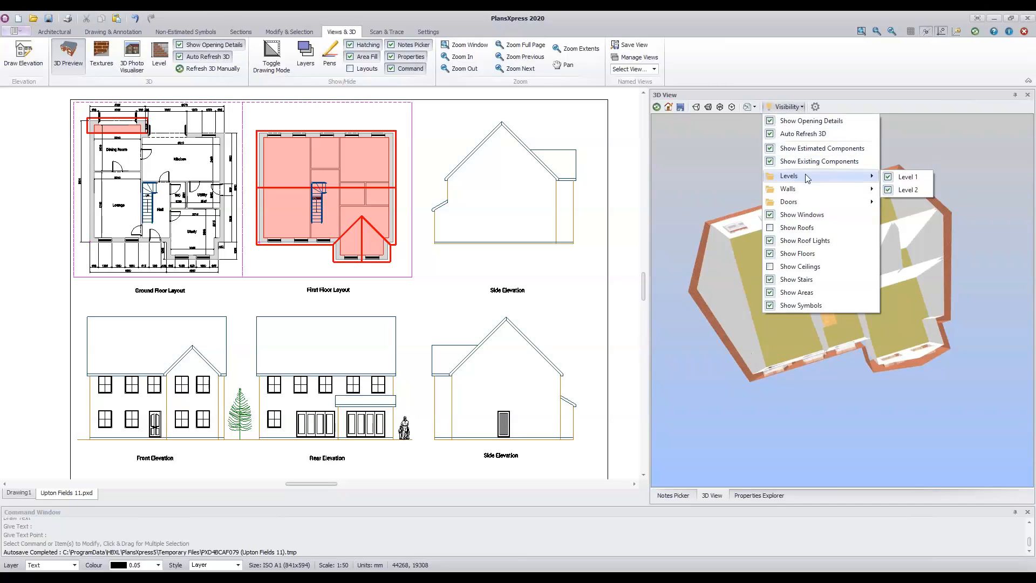
pyautogui.click(771, 227)
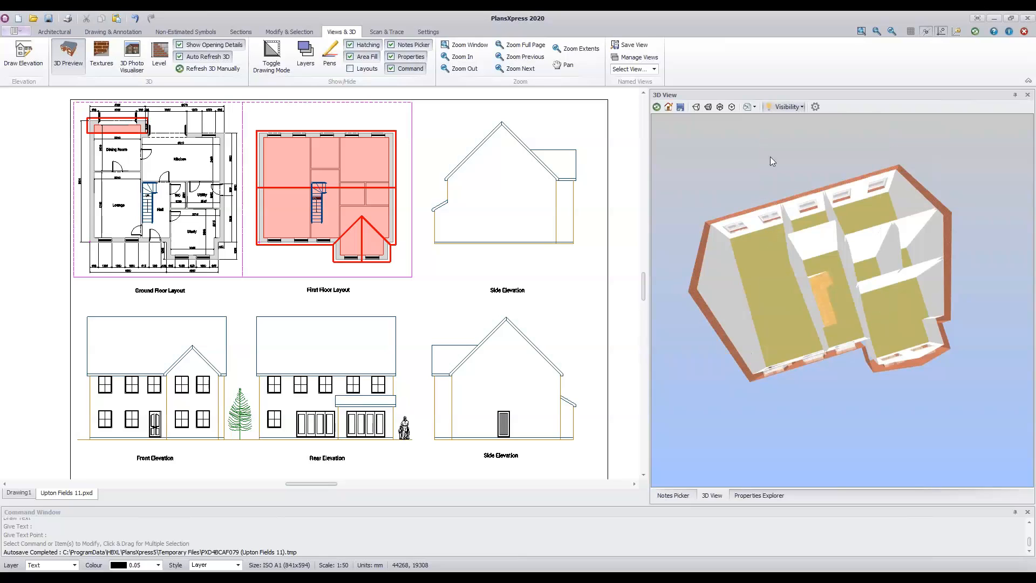
pyautogui.click(782, 107)
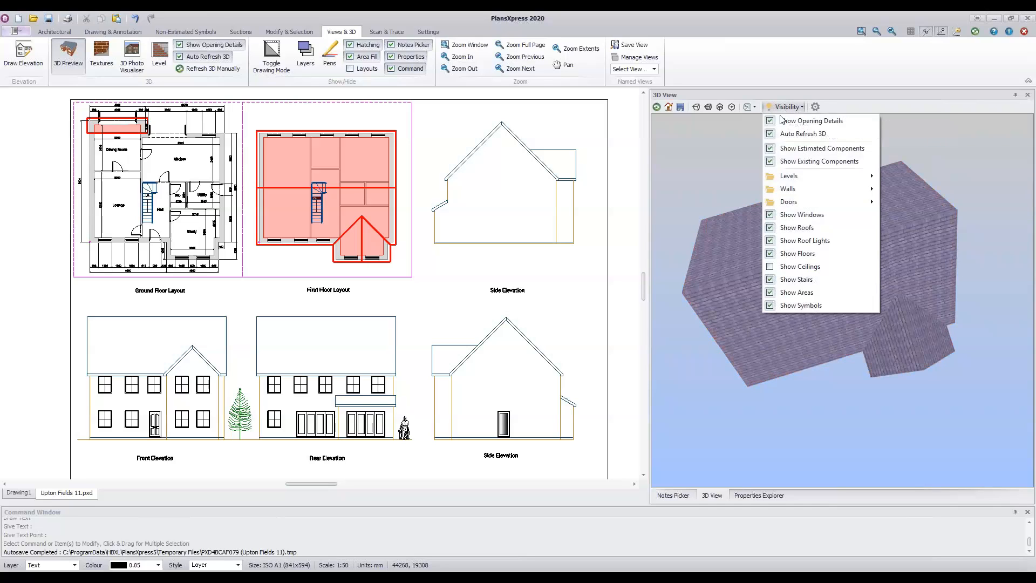
pyautogui.click(771, 267)
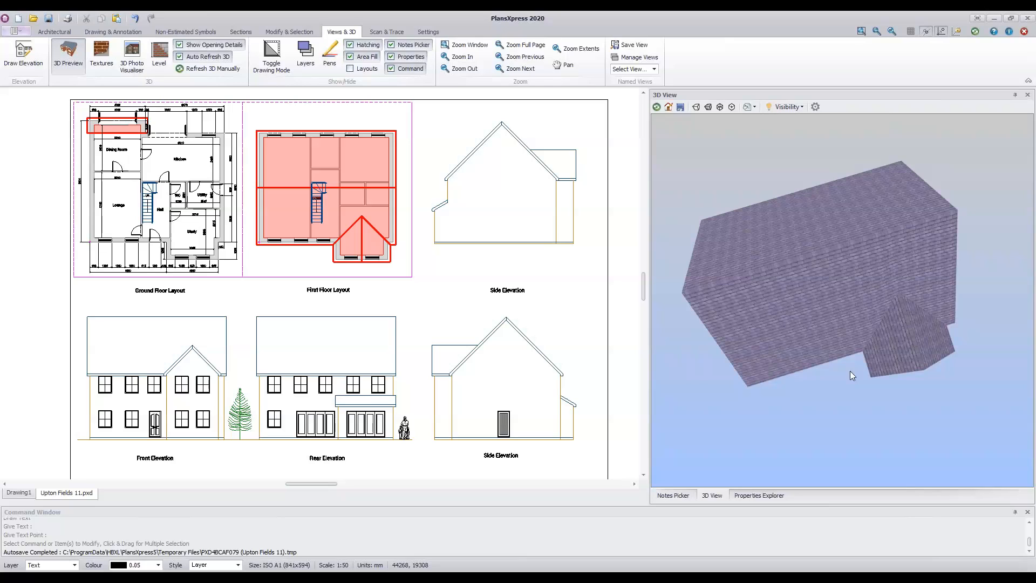
pyautogui.moveTo(889, 394); pyautogui.dragTo(925, 260)
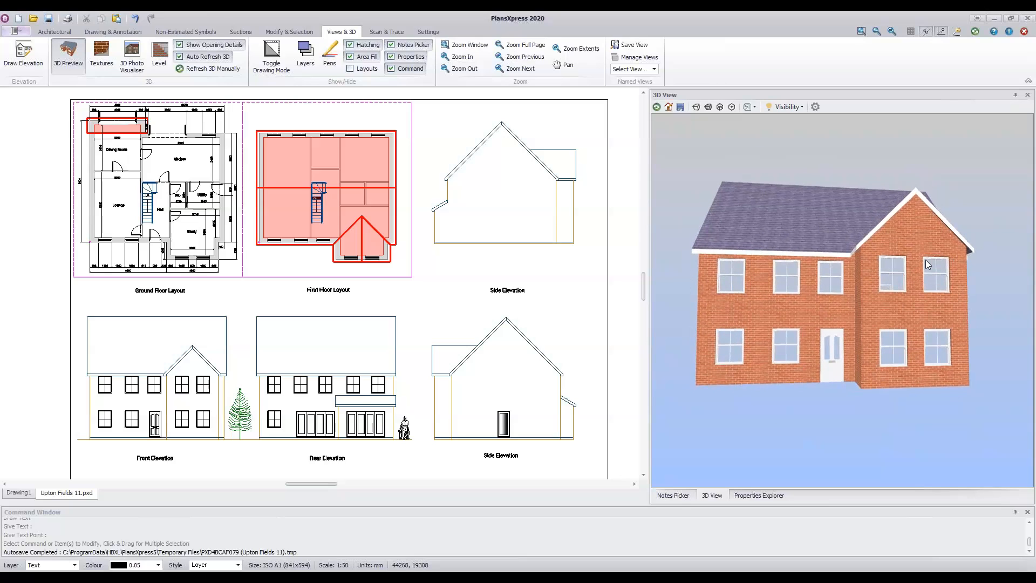
# - Compare the untextured, textured, wireframe and transparent display modes of the 3D house model
pyautogui.click(697, 107)
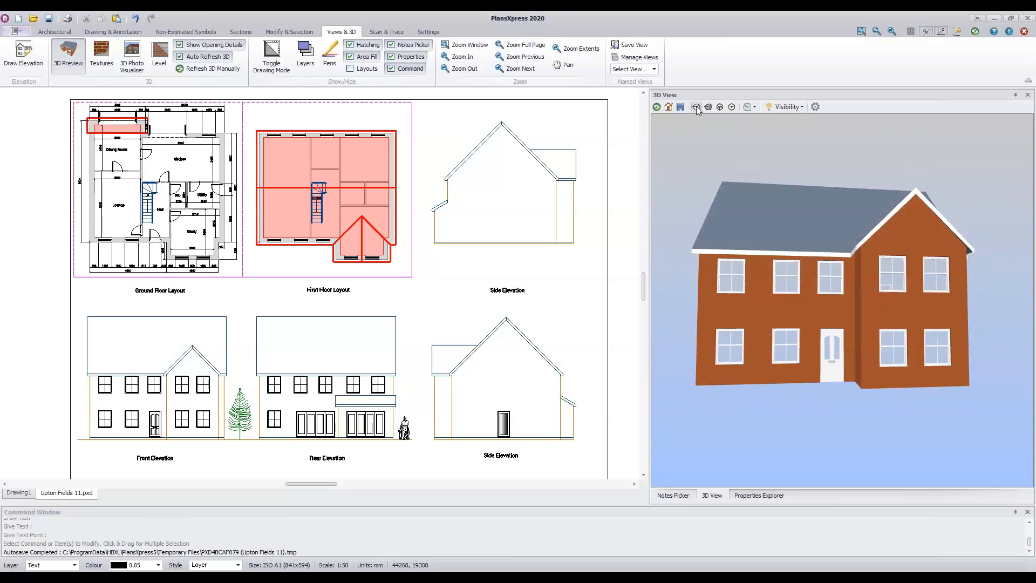
pyautogui.click(707, 107)
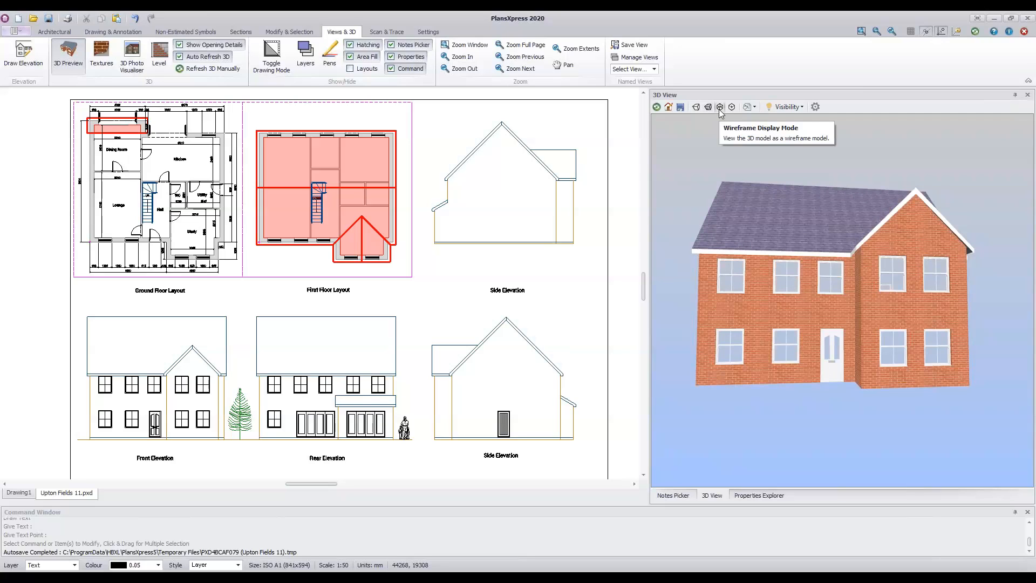
pyautogui.click(720, 107)
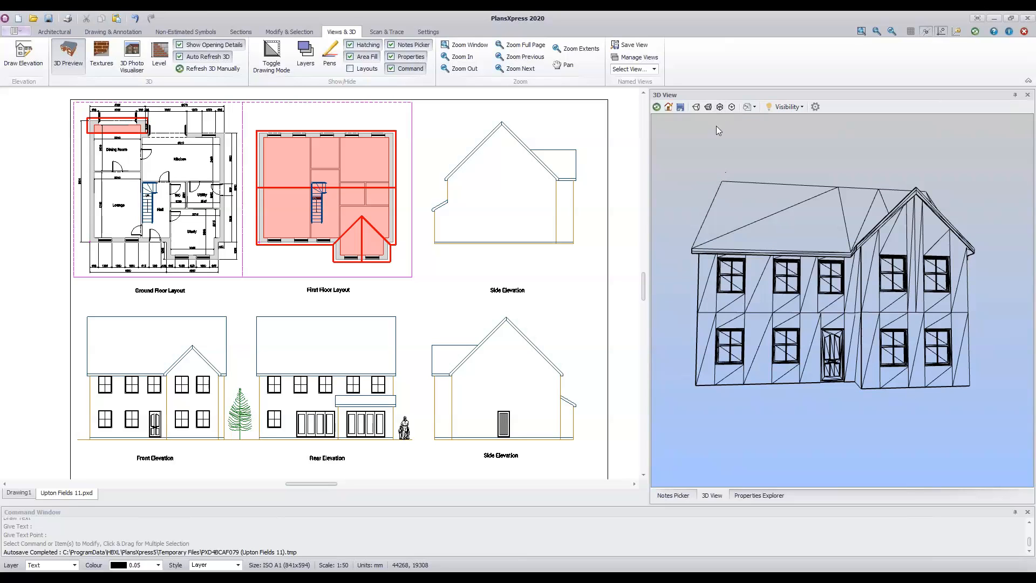
pyautogui.click(732, 107)
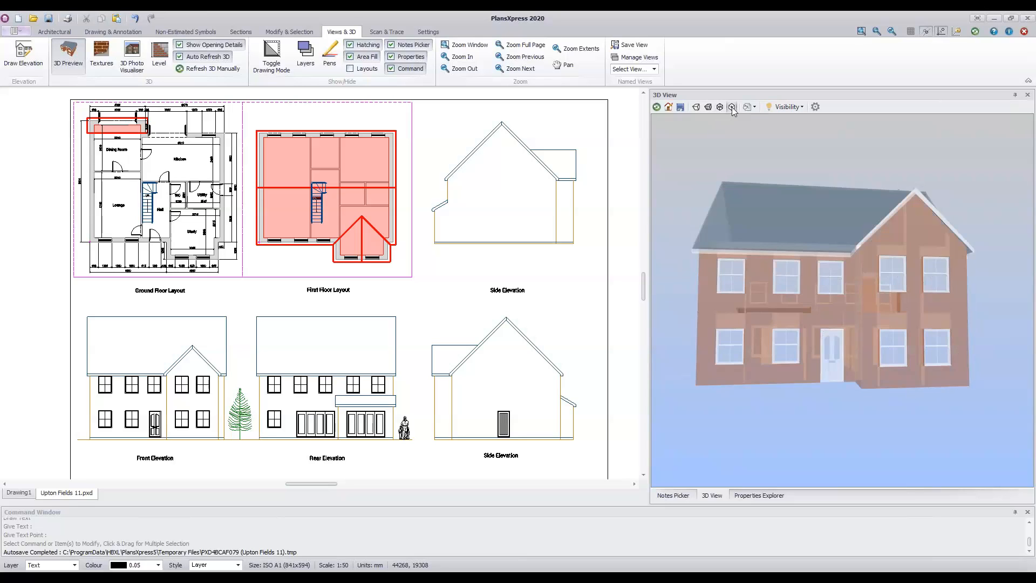
pyautogui.moveTo(744, 381); pyautogui.dragTo(932, 439)
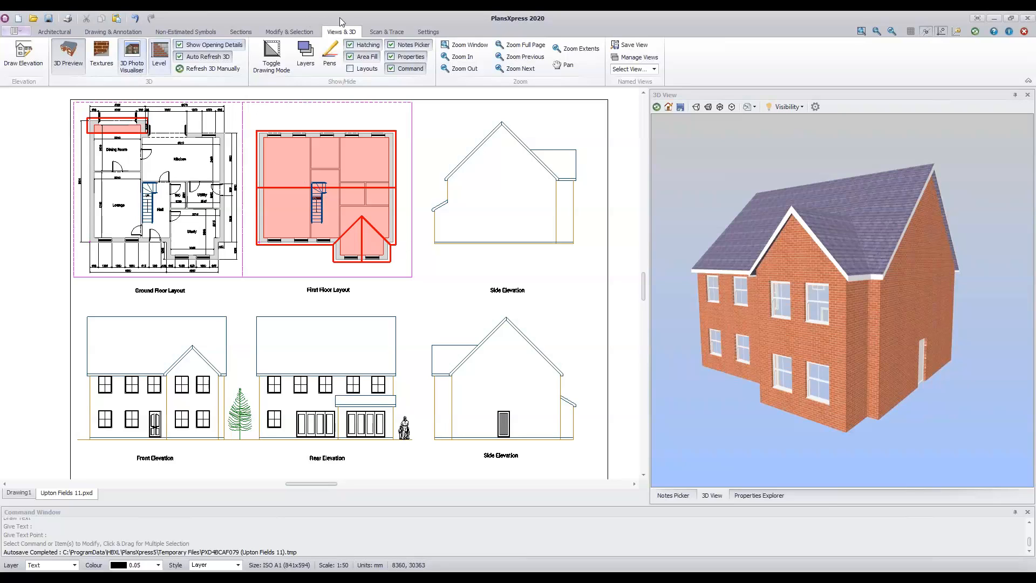
# - Open the house model in the 3D Photo Visualiser and turn it to face the front elevation
pyautogui.click(131, 70)
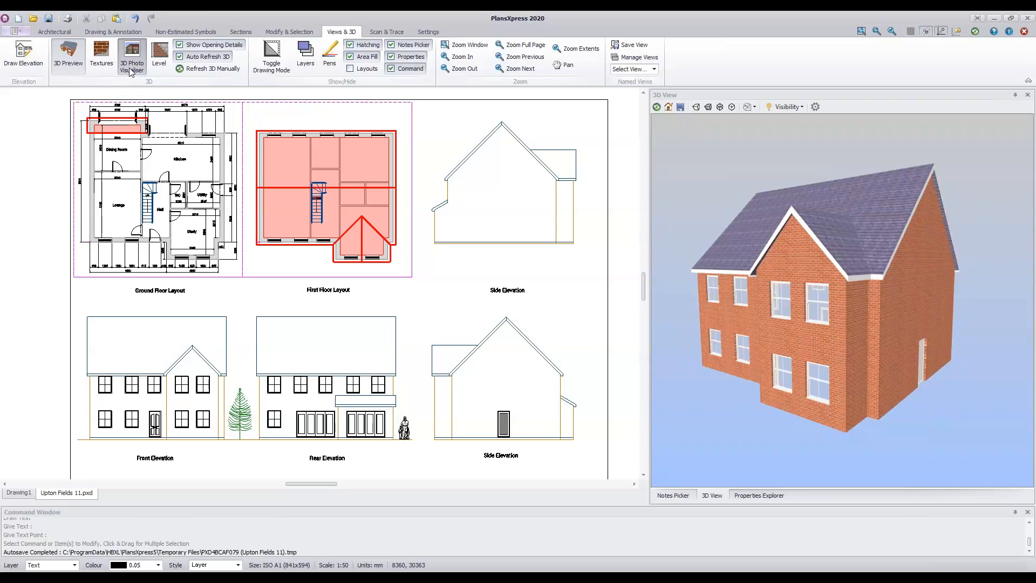
pyautogui.click(131, 65)
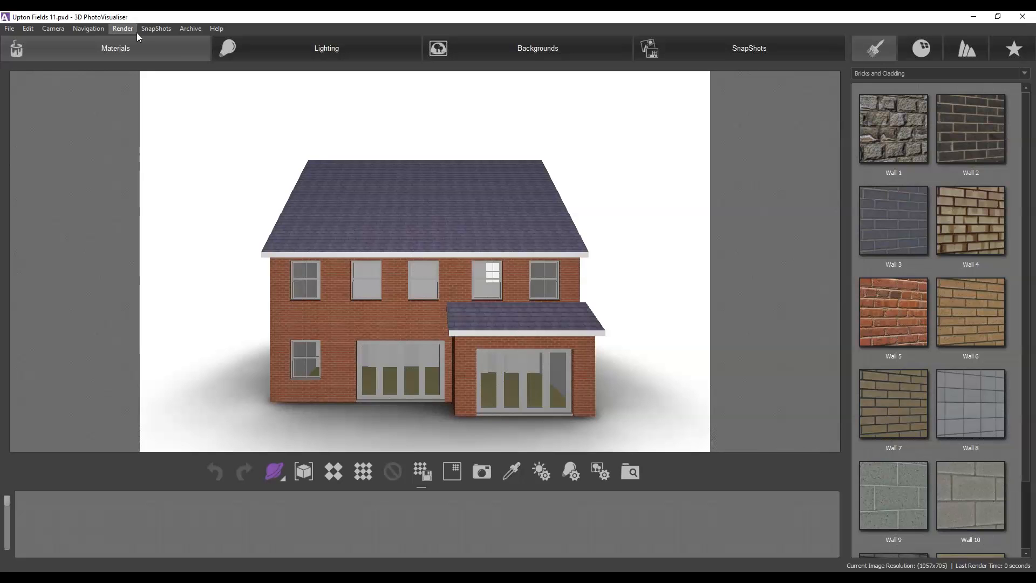
pyautogui.moveTo(235, 304); pyautogui.dragTo(435, 238)
pyautogui.moveTo(446, 345); pyautogui.dragTo(473, 300)
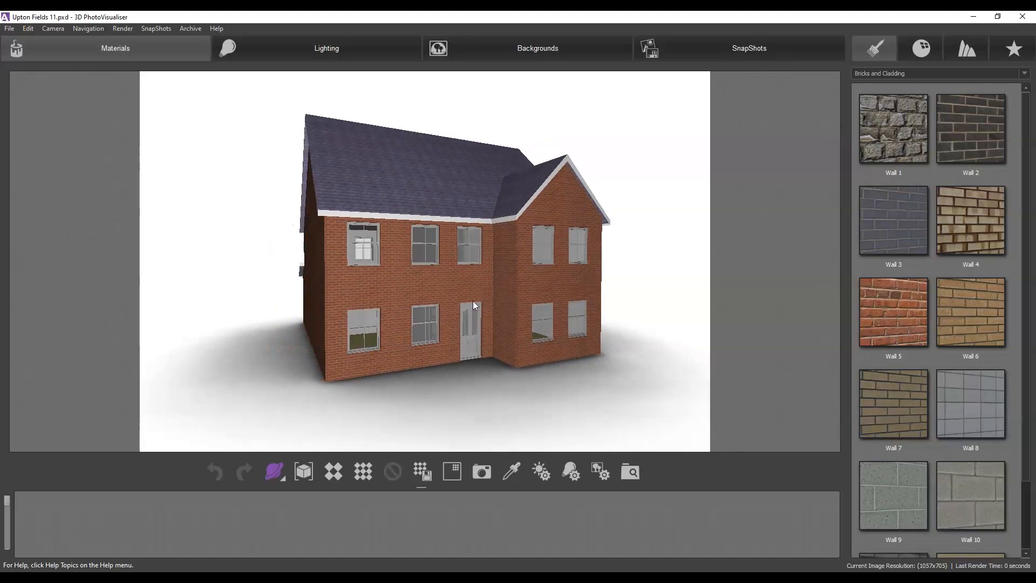
pyautogui.moveTo(426, 222)
pyautogui.mouseDown()
pyautogui.moveTo(427, 204)
pyautogui.moveTo(420, 210)
pyautogui.mouseUp()
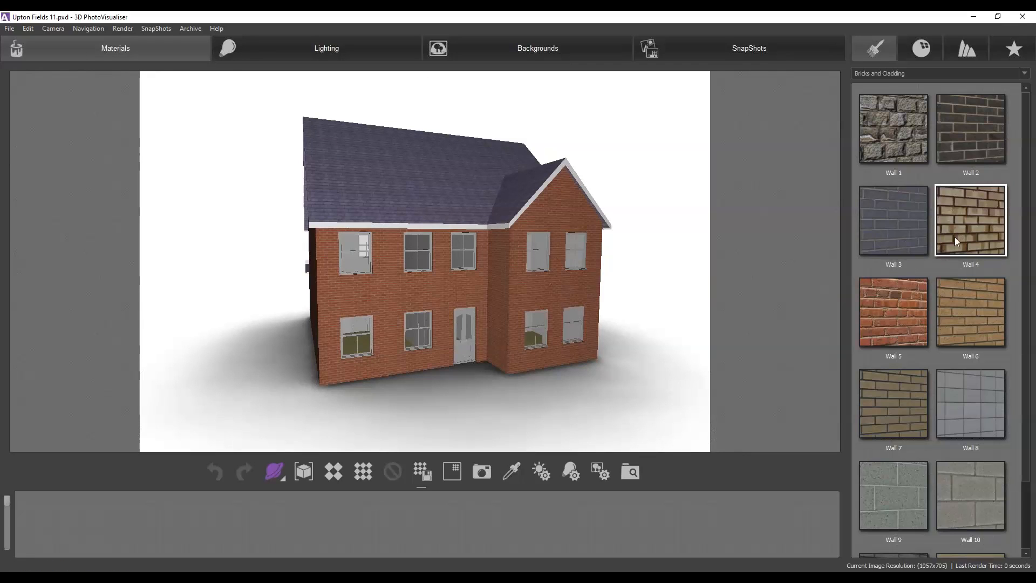
# - Try the Wall 1 stone and the Wall 6 brick on the upper and lower front walls of the gabled bay
pyautogui.moveTo(907, 135); pyautogui.dragTo(559, 216)
pyautogui.moveTo(890, 134); pyautogui.dragTo(552, 301)
pyautogui.moveTo(629, 346); pyautogui.dragTo(570, 327)
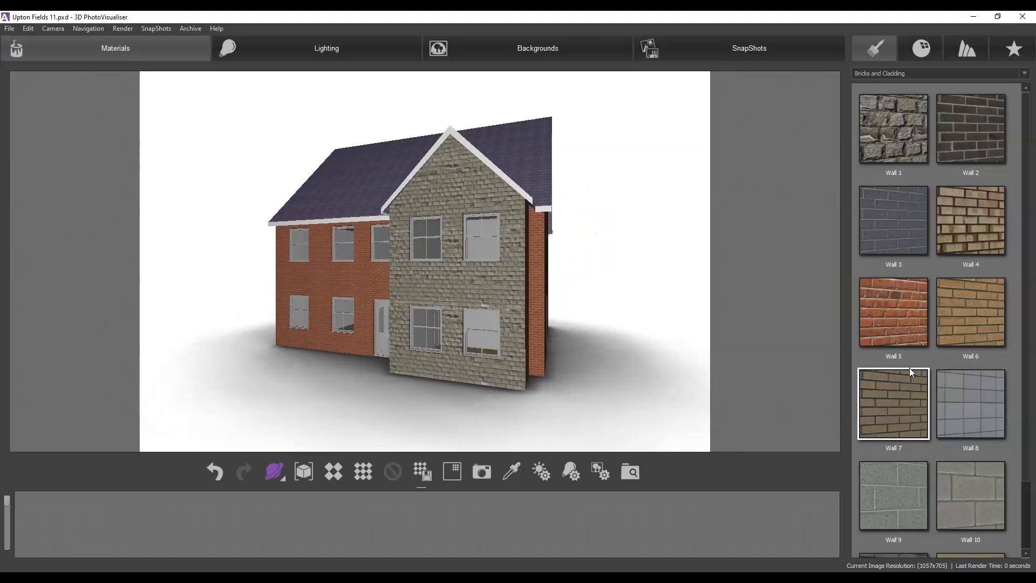
pyautogui.moveTo(963, 313); pyautogui.dragTo(721, 304)
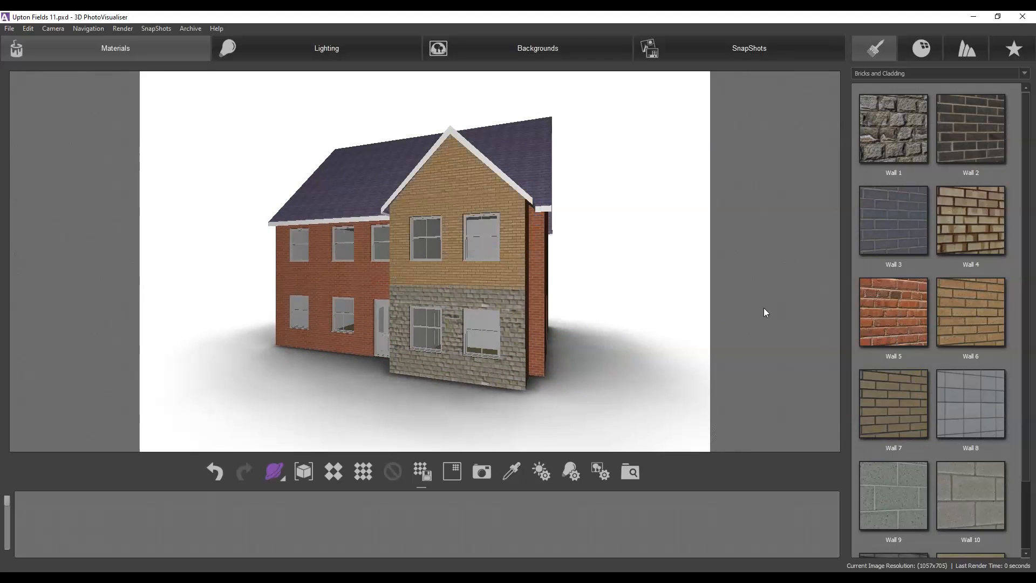
pyautogui.moveTo(976, 309); pyautogui.dragTo(446, 321)
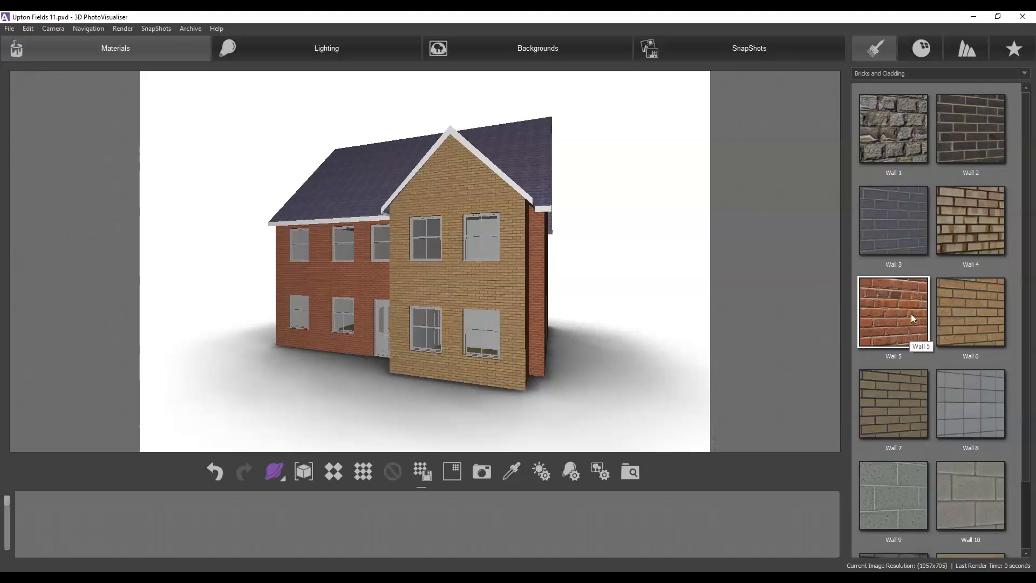
# - Apply the Wall 5 brick to the upper and lower front and side walls of the gabled bay
pyautogui.moveTo(894, 312); pyautogui.dragTo(451, 190)
pyautogui.moveTo(917, 323); pyautogui.dragTo(449, 305)
pyautogui.moveTo(343, 418); pyautogui.dragTo(418, 417)
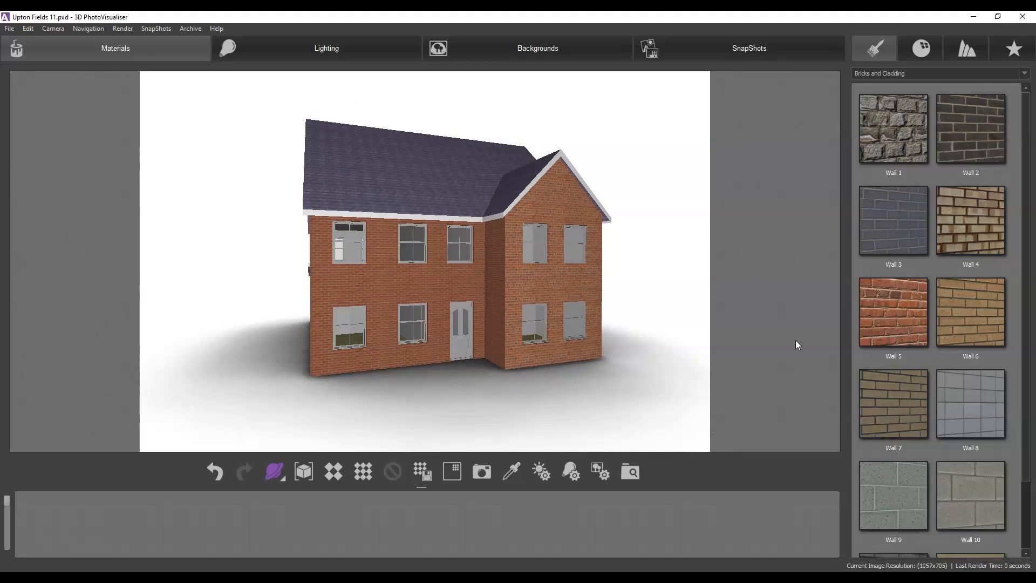
pyautogui.moveTo(887, 309); pyautogui.dragTo(492, 246)
pyautogui.moveTo(903, 313); pyautogui.dragTo(494, 325)
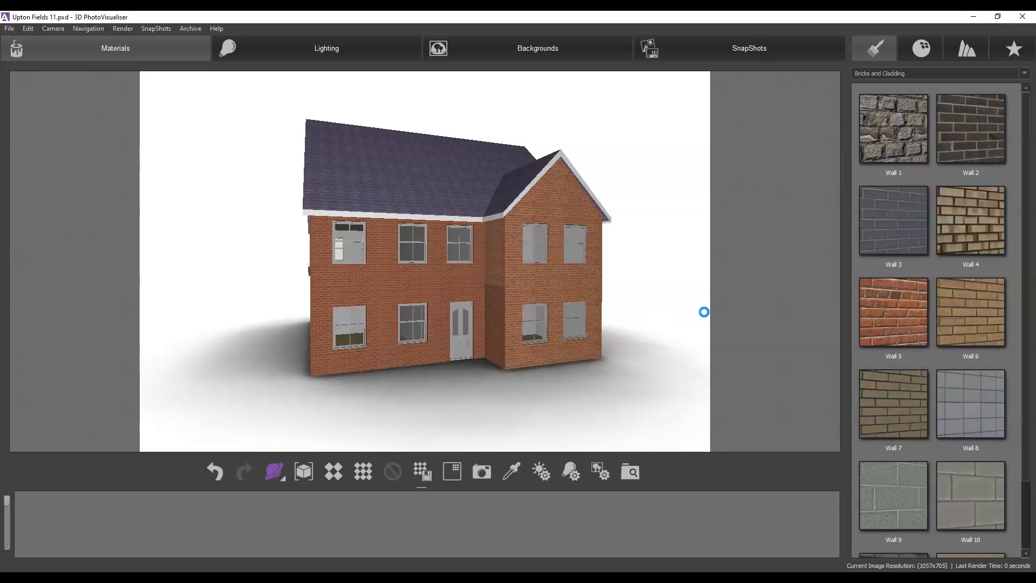
# - Apply the Wall 5 brick to the upper and lower levels of the remaining outside walls all around the house
pyautogui.moveTo(914, 312); pyautogui.dragTo(465, 294)
pyautogui.moveTo(893, 313); pyautogui.dragTo(499, 187)
pyautogui.moveTo(902, 328); pyautogui.dragTo(510, 328)
pyautogui.moveTo(317, 353); pyautogui.dragTo(513, 358)
pyautogui.moveTo(900, 317); pyautogui.dragTo(305, 351)
pyautogui.moveTo(398, 364); pyautogui.dragTo(509, 342)
pyautogui.moveTo(901, 313); pyautogui.dragTo(472, 231)
pyautogui.moveTo(906, 351); pyautogui.dragTo(448, 370)
pyautogui.moveTo(910, 312); pyautogui.dragTo(470, 257)
pyautogui.moveTo(894, 313); pyautogui.dragTo(468, 333)
pyautogui.moveTo(893, 319); pyautogui.dragTo(449, 259)
pyautogui.moveTo(869, 329); pyautogui.dragTo(526, 348)
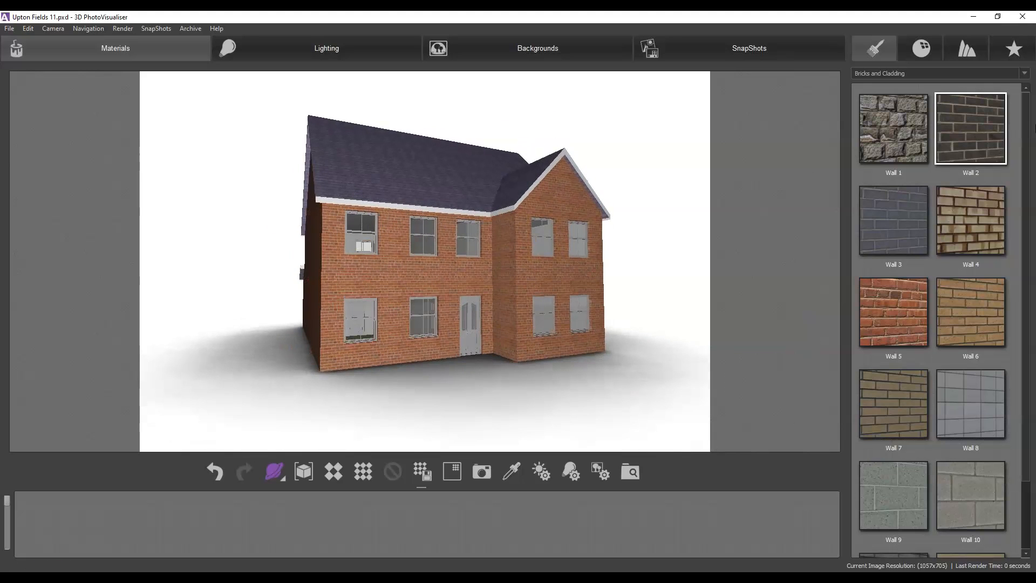
# - Apply the Plaster 2 material to the upper-storey front and side walls of the gabled bay
pyautogui.click(1013, 74)
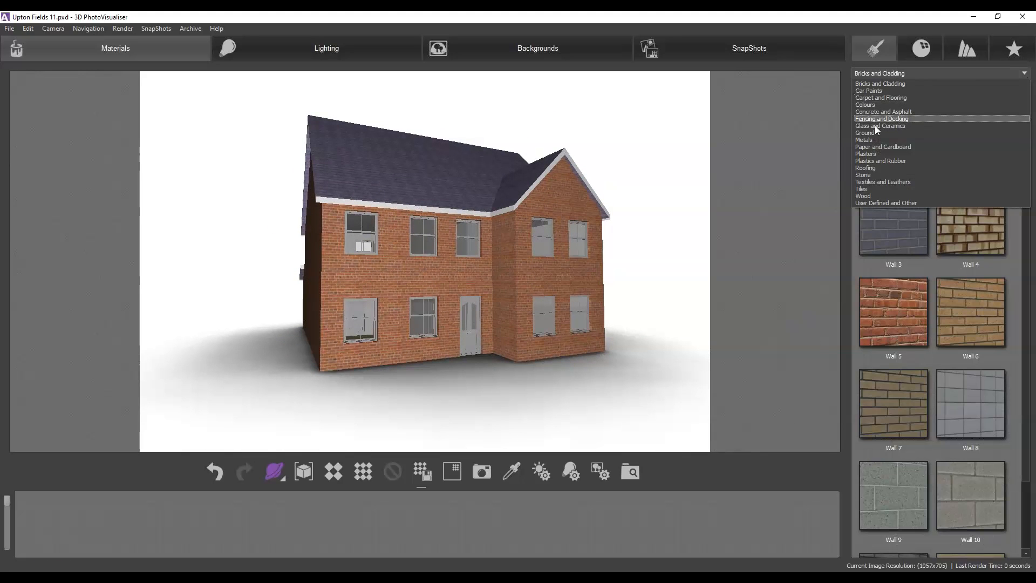
pyautogui.click(875, 153)
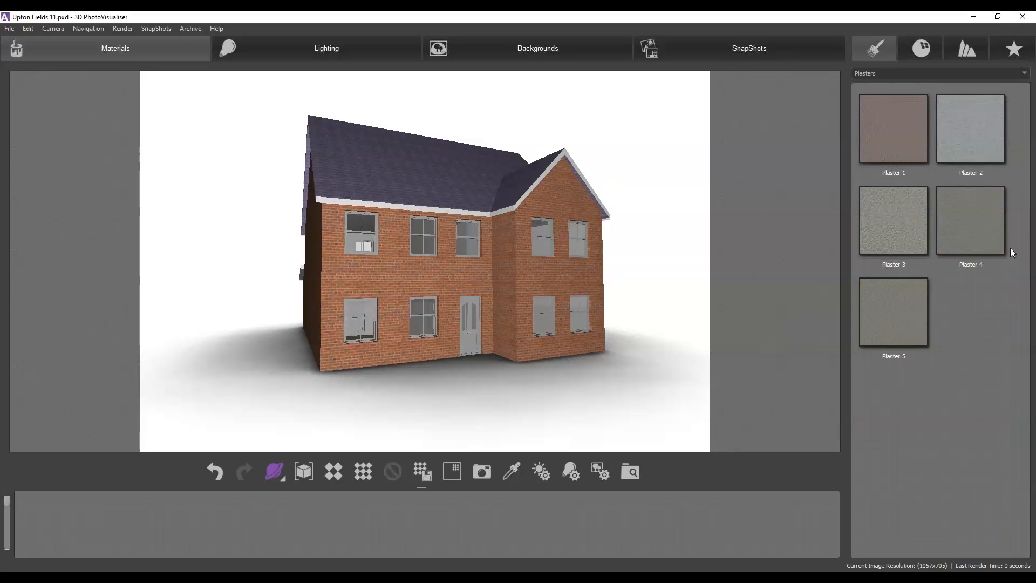
pyautogui.moveTo(975, 143); pyautogui.dragTo(598, 237)
pyautogui.moveTo(956, 150); pyautogui.dragTo(507, 254)
pyautogui.moveTo(685, 339); pyautogui.dragTo(578, 359)
pyautogui.moveTo(999, 156); pyautogui.dragTo(483, 272)
pyautogui.moveTo(419, 364)
pyautogui.mouseDown()
pyautogui.moveTo(477, 345)
pyautogui.moveTo(419, 342)
pyautogui.moveTo(411, 354)
pyautogui.mouseUp()
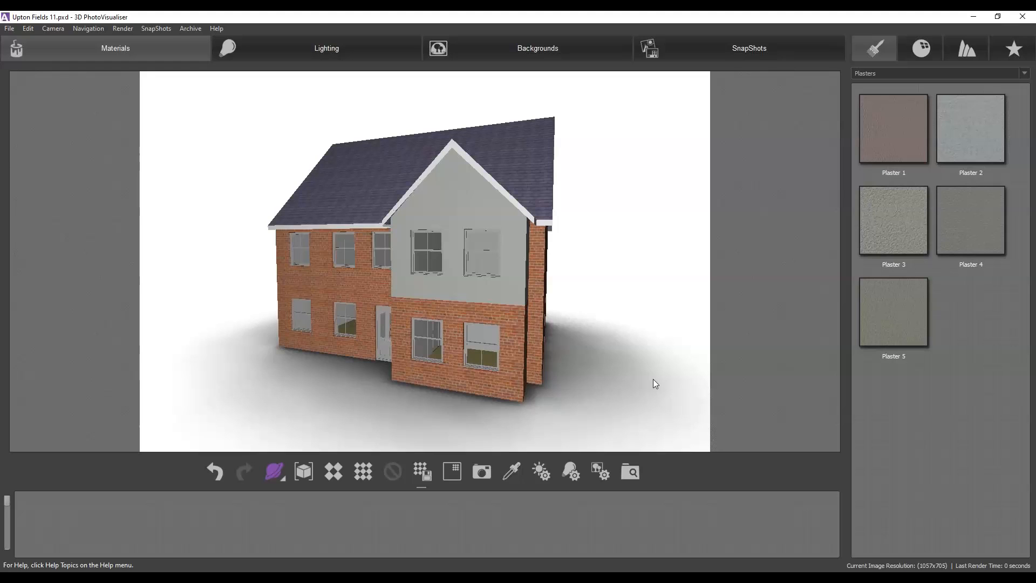
# - Try the Rural 10 background behind the house and align the model's viewing angle with the scenery
pyautogui.click(573, 49)
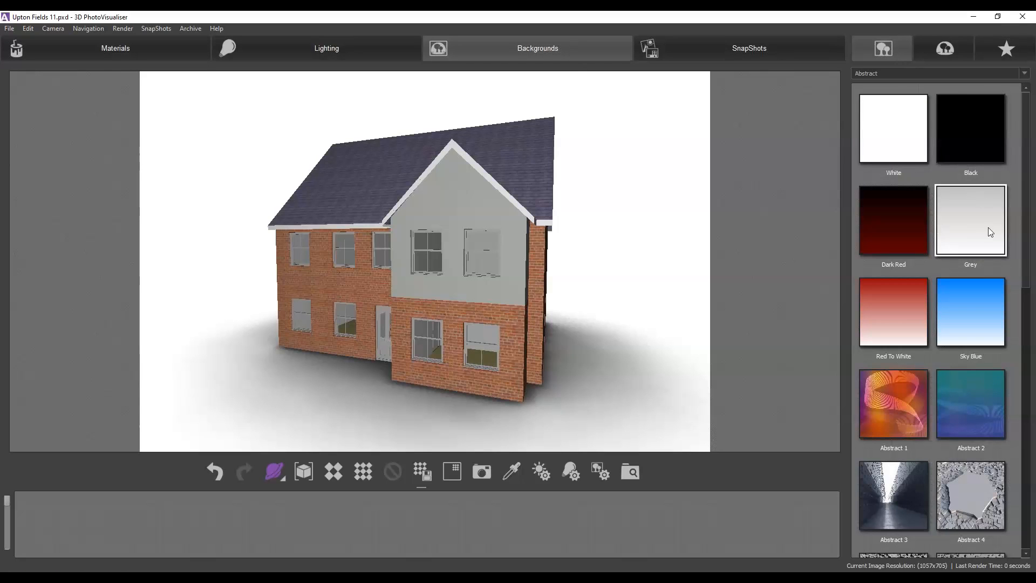
pyautogui.click(907, 74)
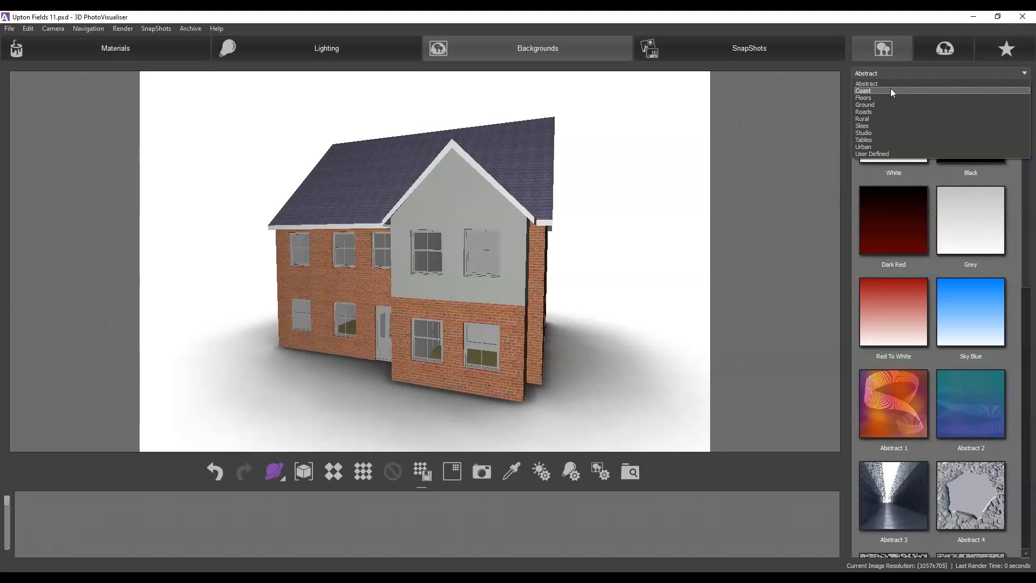
pyautogui.click(871, 119)
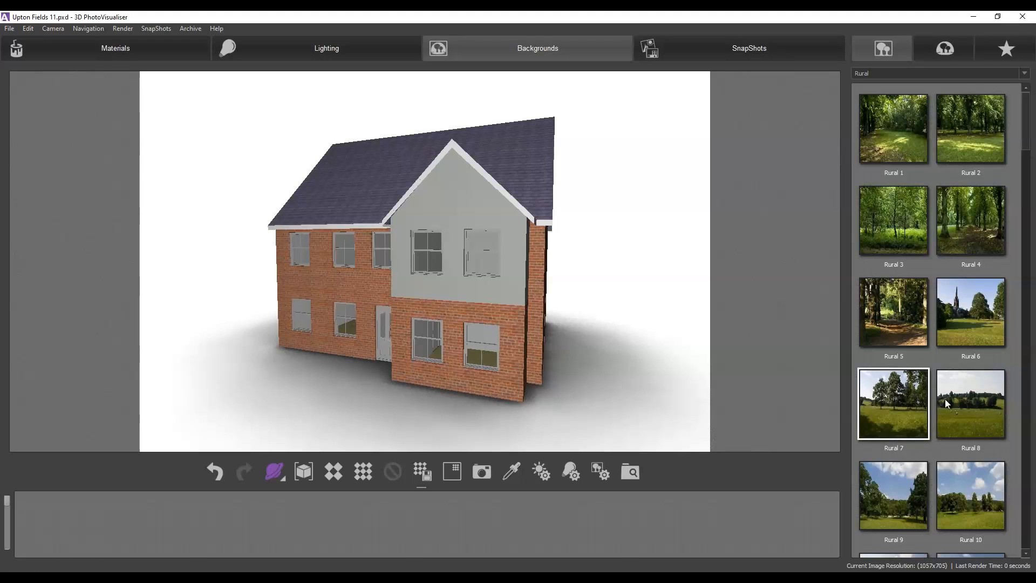
pyautogui.moveTo(980, 517); pyautogui.dragTo(625, 347)
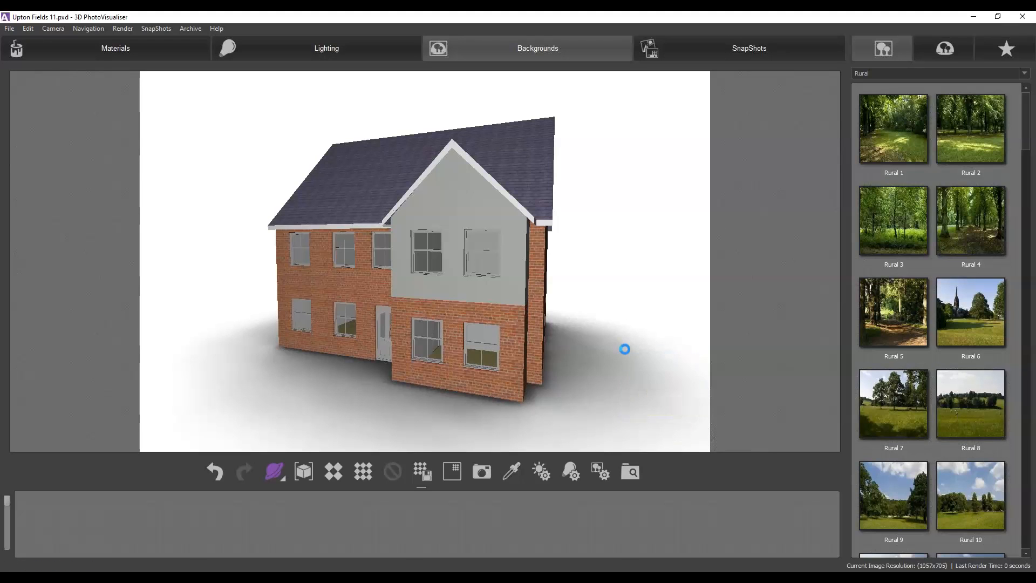
pyautogui.moveTo(442, 343); pyautogui.dragTo(425, 355)
pyautogui.moveTo(439, 247); pyautogui.dragTo(435, 307)
pyautogui.moveTo(430, 203); pyautogui.dragTo(416, 227)
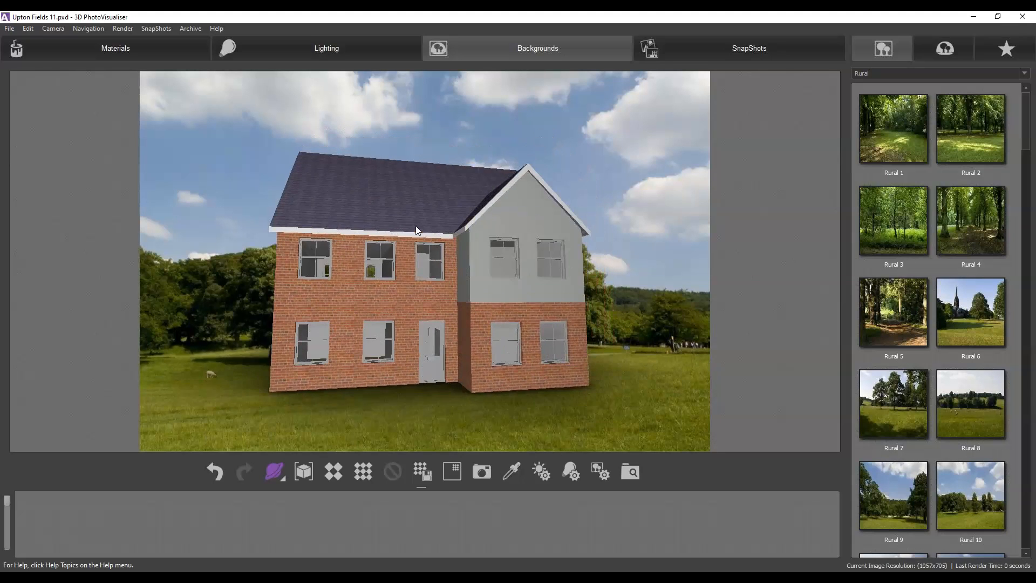
pyautogui.moveTo(527, 354); pyautogui.dragTo(514, 360)
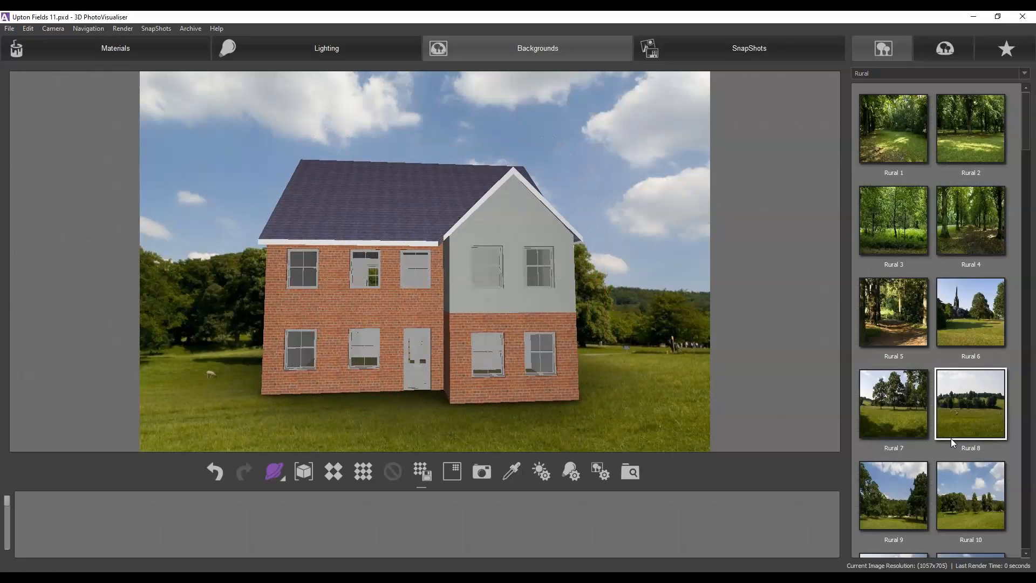
# - Set the background to Rural 12 and tilt the house to sit level on the grass
pyautogui.scroll(-3, 951, 438)
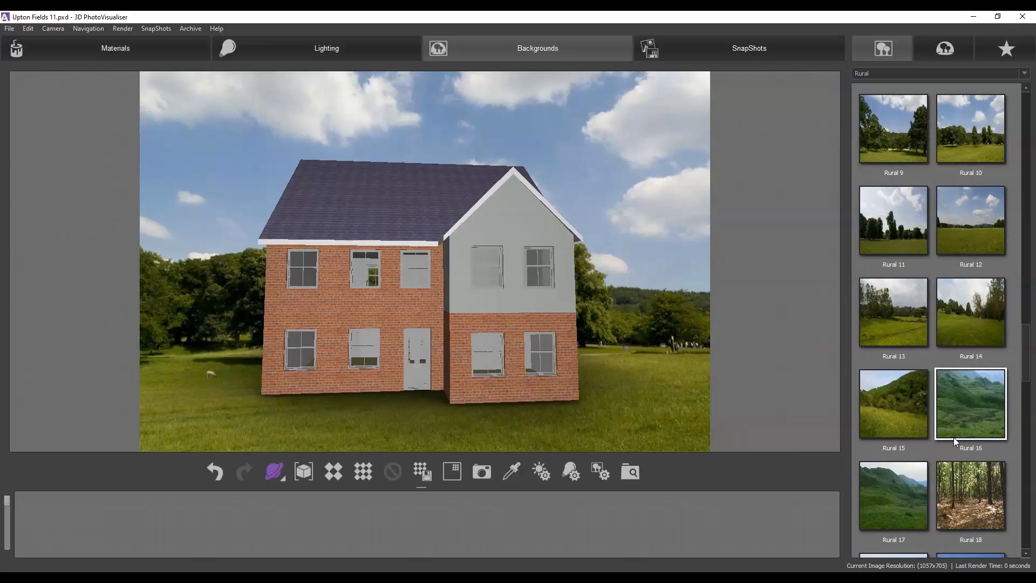
pyautogui.scroll(-2, 979, 378)
pyautogui.moveTo(980, 326); pyautogui.dragTo(637, 389)
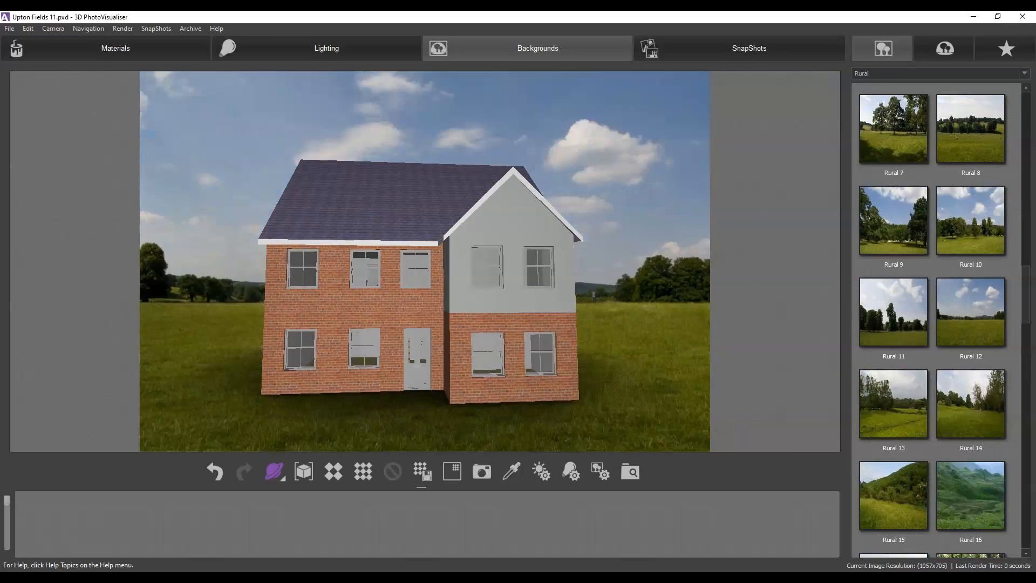
pyautogui.moveTo(510, 293); pyautogui.dragTo(486, 309)
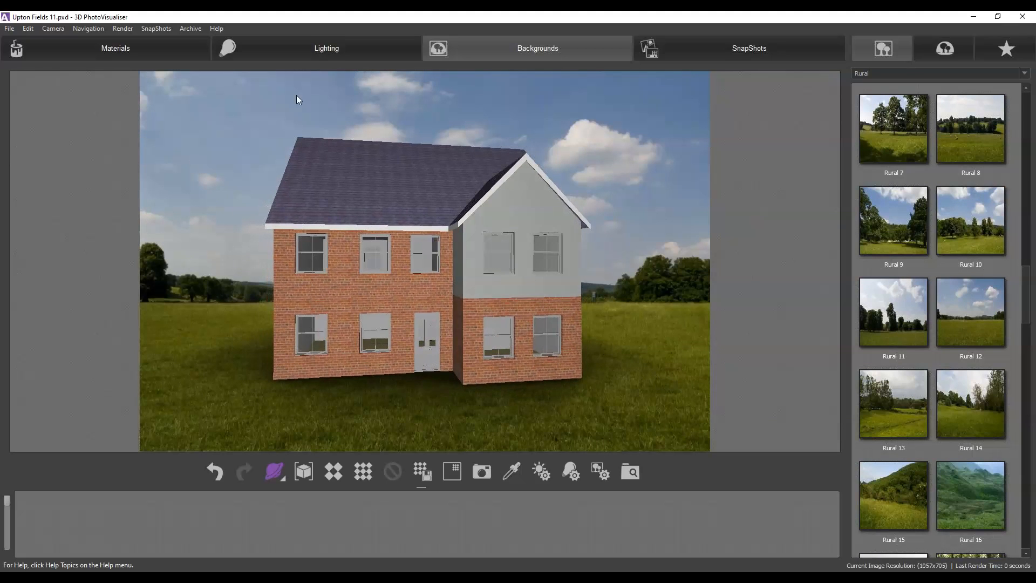
# - Apply the Daylight Sunny exterior lighting and set the Rural 12 background again
pyautogui.click(335, 48)
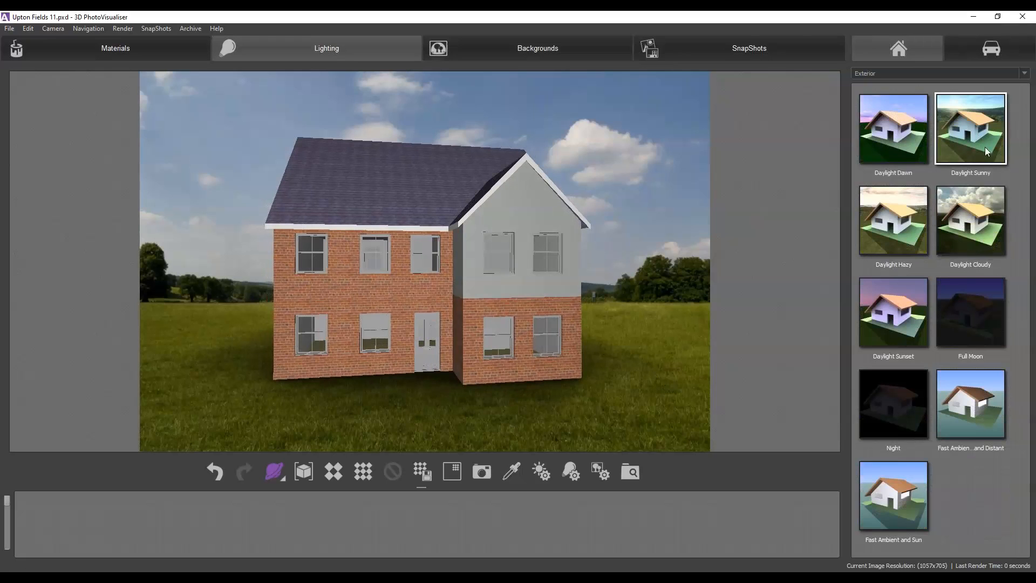
pyautogui.moveTo(970, 127); pyautogui.dragTo(652, 257)
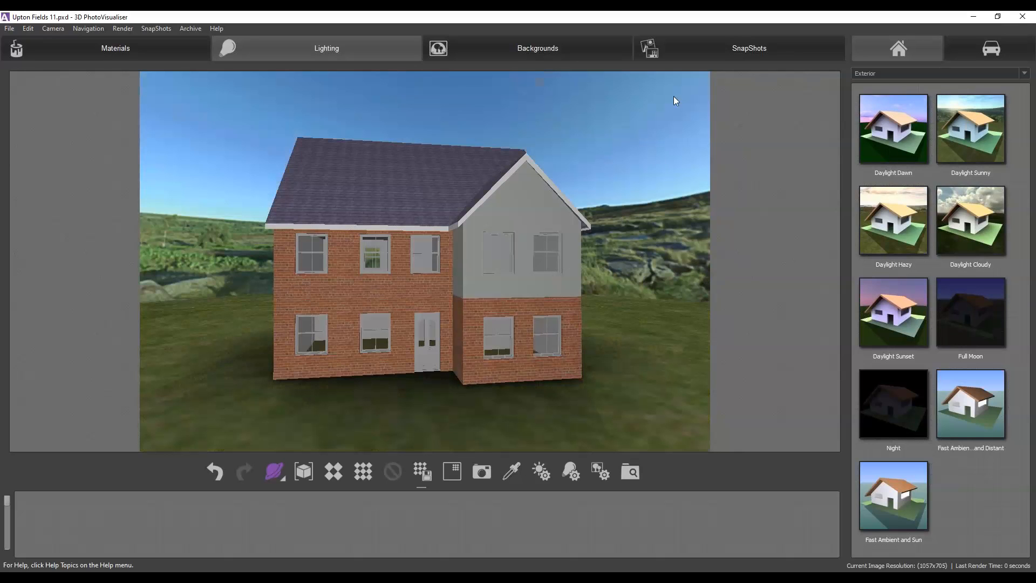
pyautogui.click(540, 51)
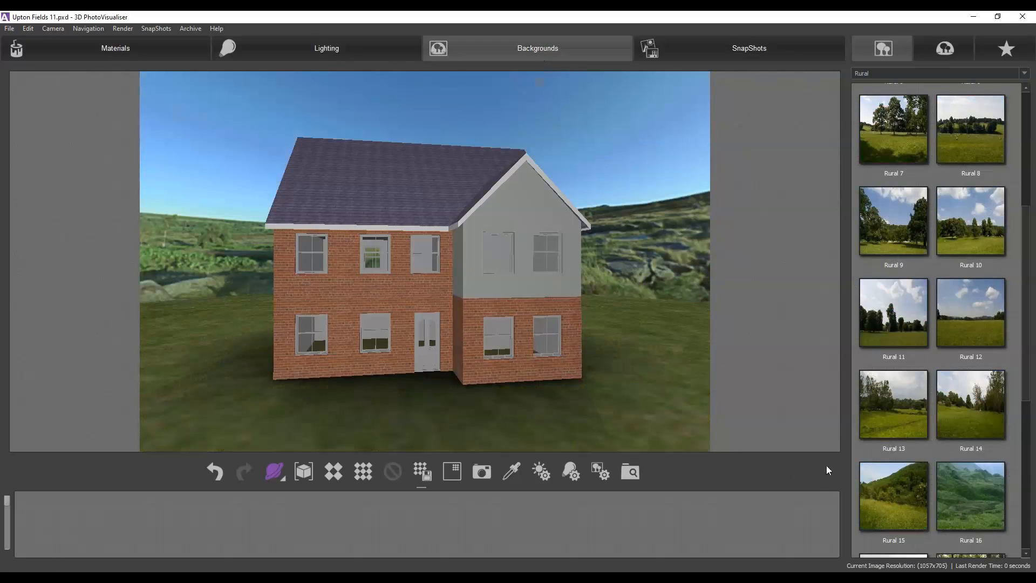
pyautogui.moveTo(973, 322); pyautogui.dragTo(601, 378)
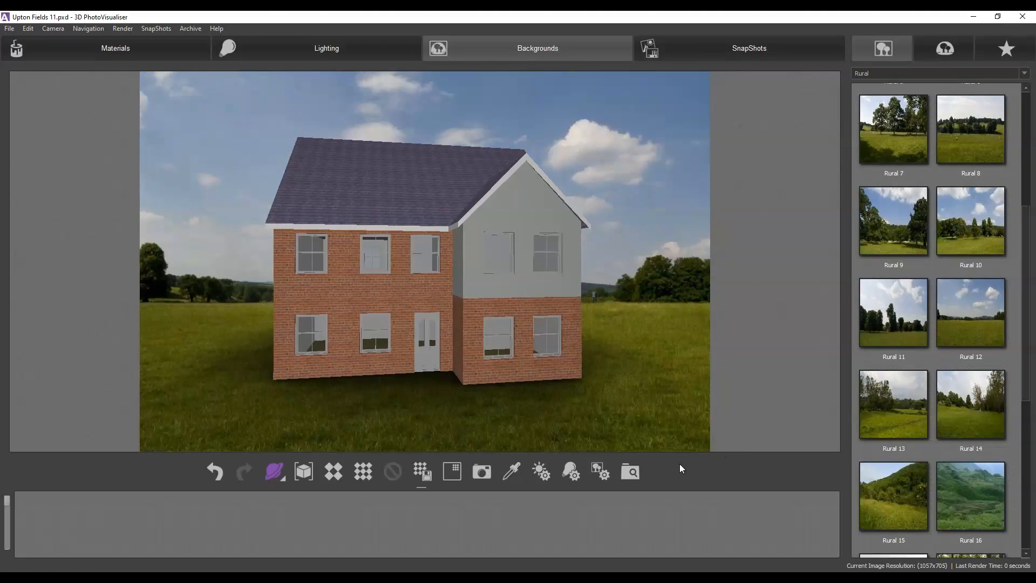
# - Increase the daylight's sun rotation slightly in the light position settings
pyautogui.click(541, 472)
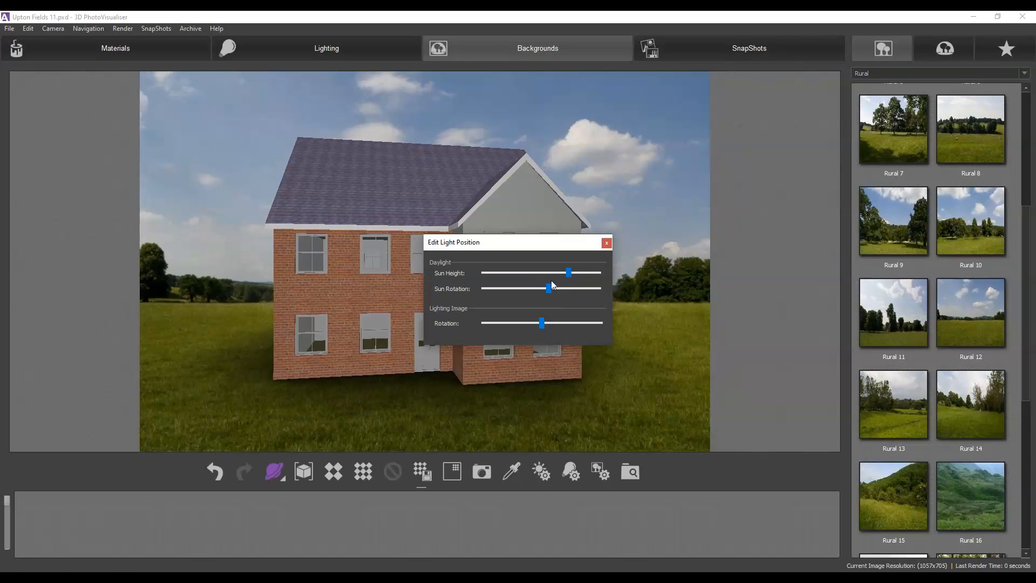
pyautogui.moveTo(557, 286); pyautogui.dragTo(558, 286)
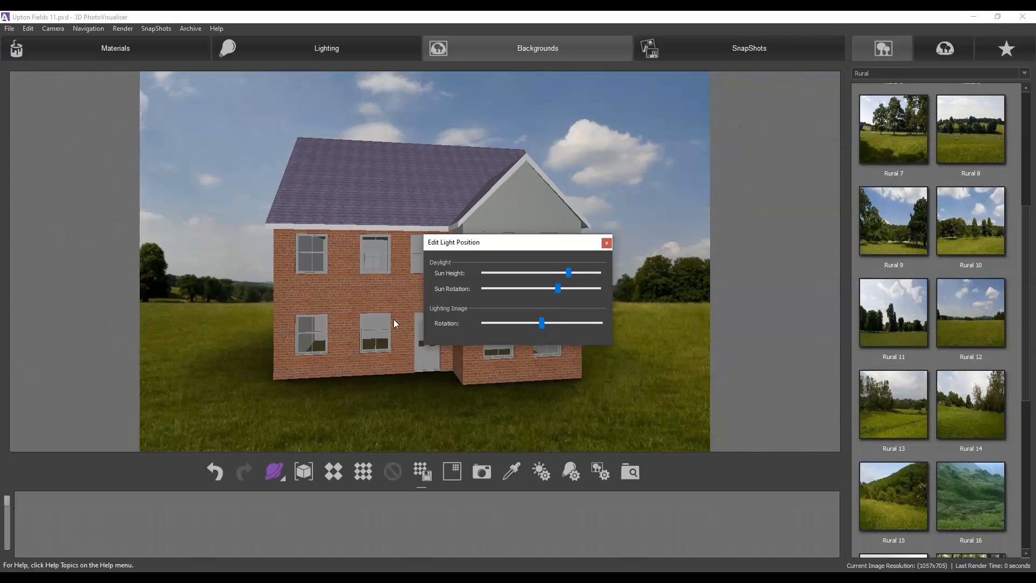
pyautogui.click(607, 243)
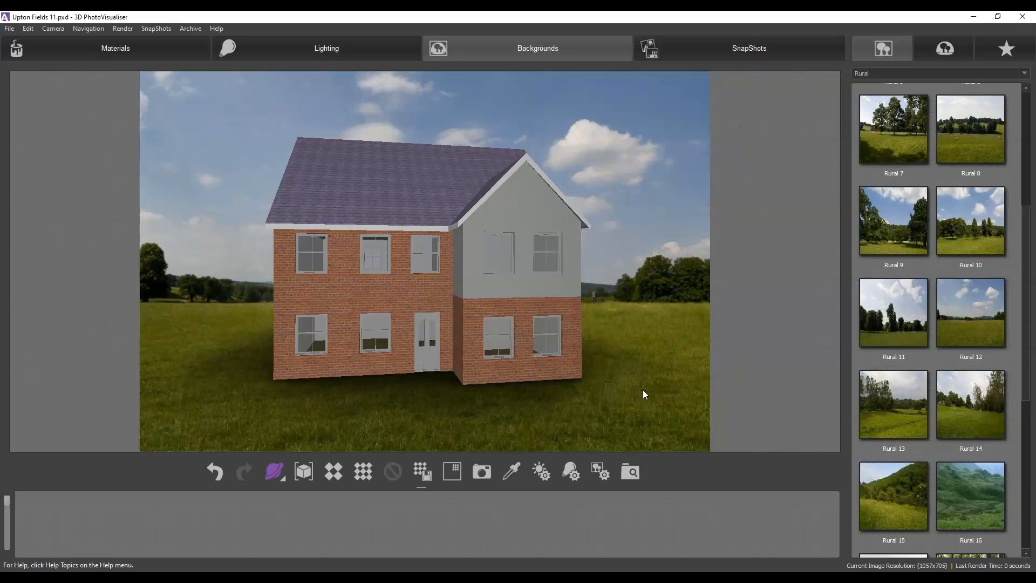
# - Fine-tune the viewing angle of the house against the background and render the scene
pyautogui.moveTo(356, 371)
pyautogui.mouseDown()
pyautogui.moveTo(370, 370)
pyautogui.moveTo(264, 373)
pyautogui.moveTo(374, 371)
pyautogui.mouseUp()
pyautogui.moveTo(423, 324)
pyautogui.mouseDown()
pyautogui.moveTo(405, 338)
pyautogui.moveTo(425, 325)
pyautogui.mouseUp()
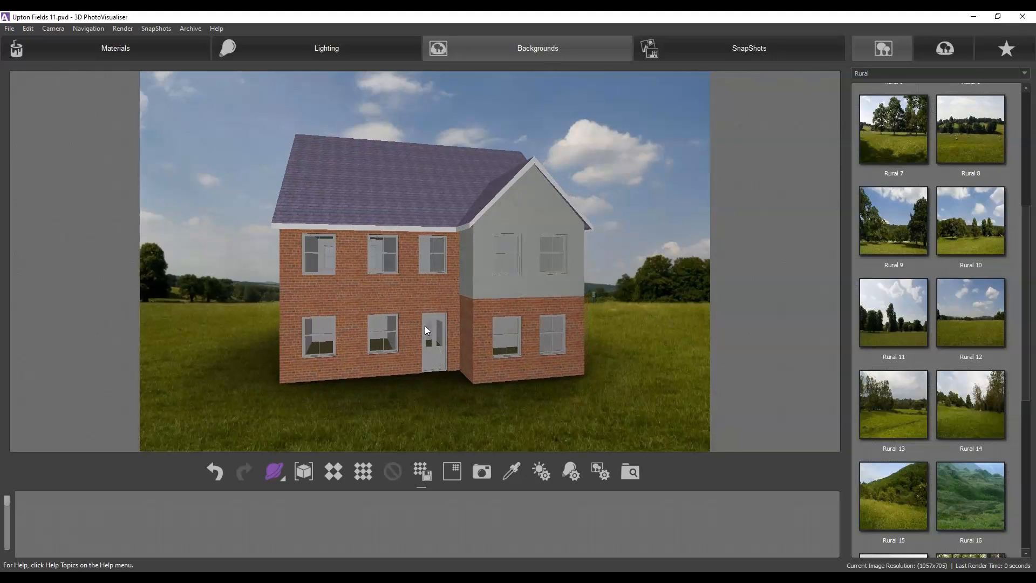
pyautogui.moveTo(426, 287); pyautogui.dragTo(409, 333)
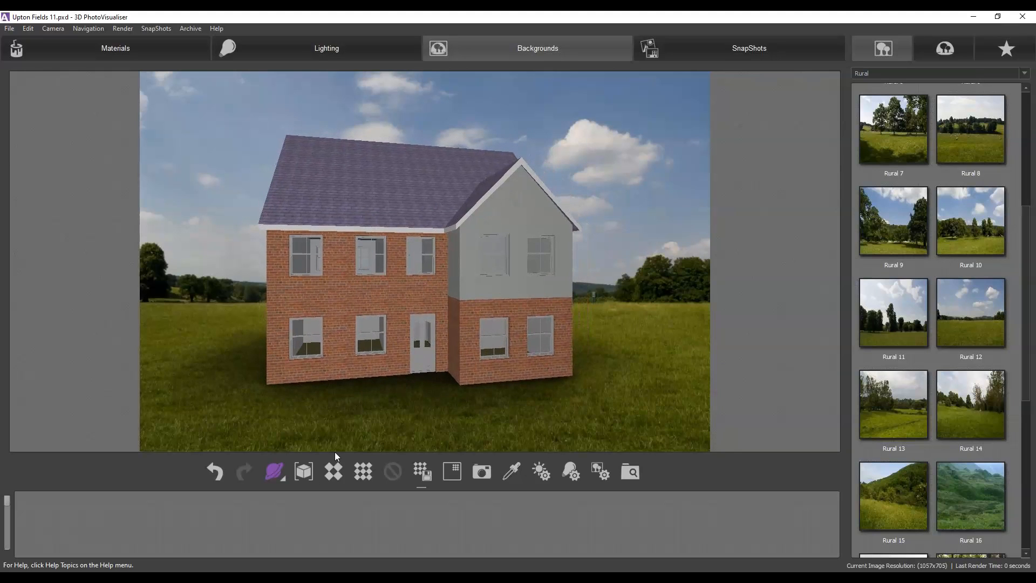
pyautogui.click(333, 472)
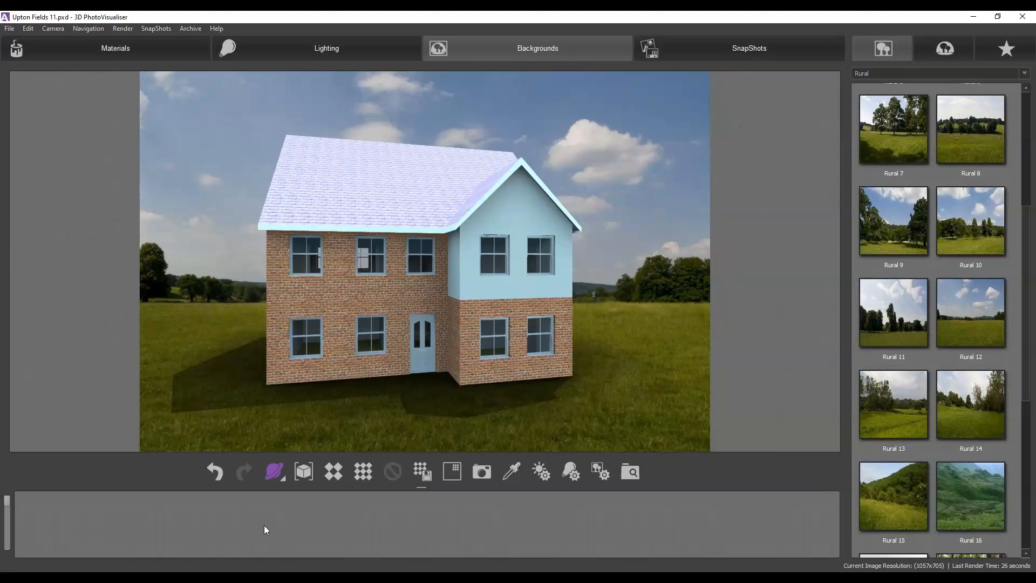
# - Switch between PlansXpress and the 3D PhotoVisualiser to compare the 3D view with the rendered image, finishing in PlansXpress
pyautogui.moveTo(437, 578)
pyautogui.click(409, 548)
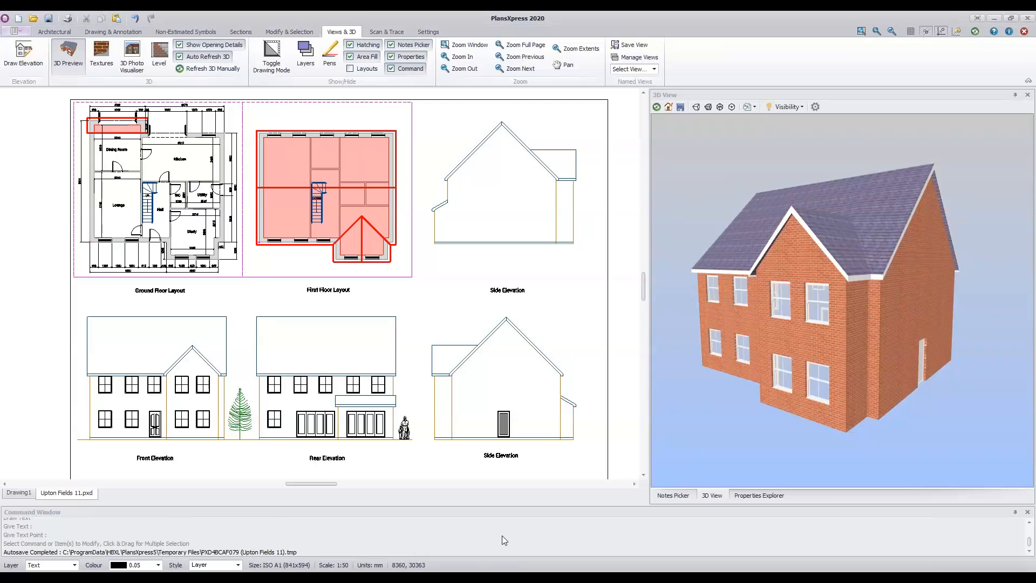
pyautogui.moveTo(749, 438); pyautogui.dragTo(857, 429)
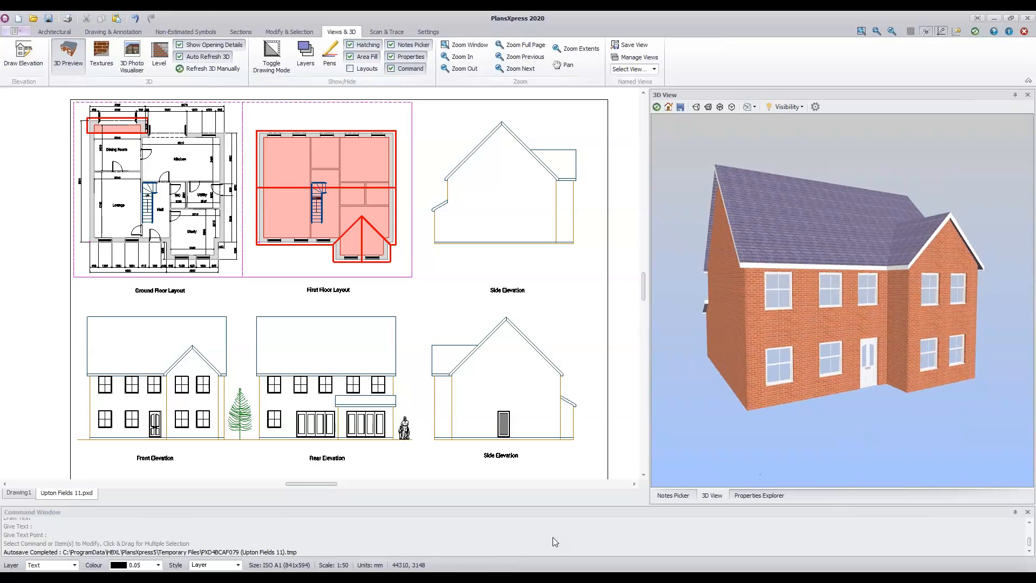
pyautogui.moveTo(467, 571)
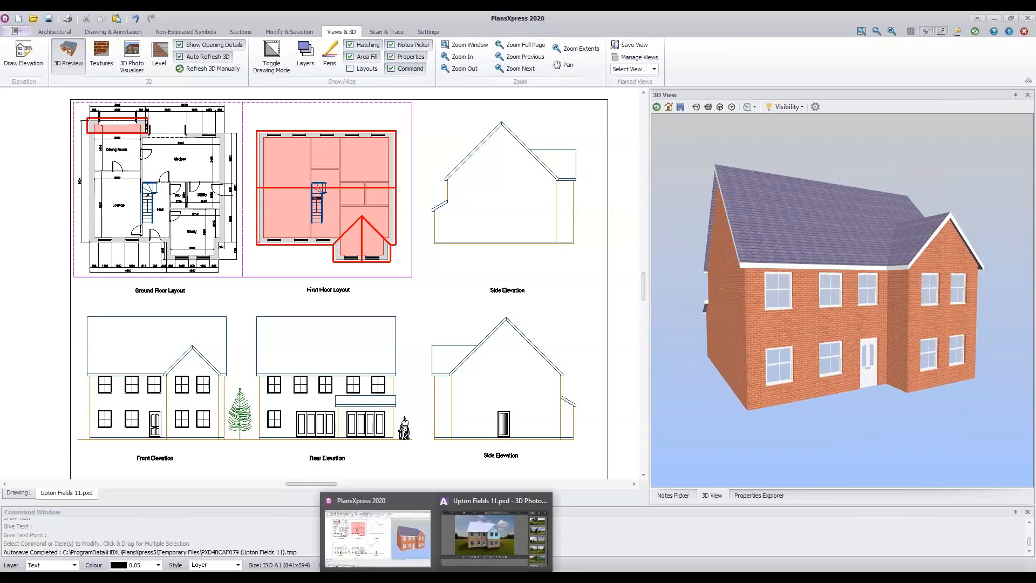
pyautogui.click(512, 545)
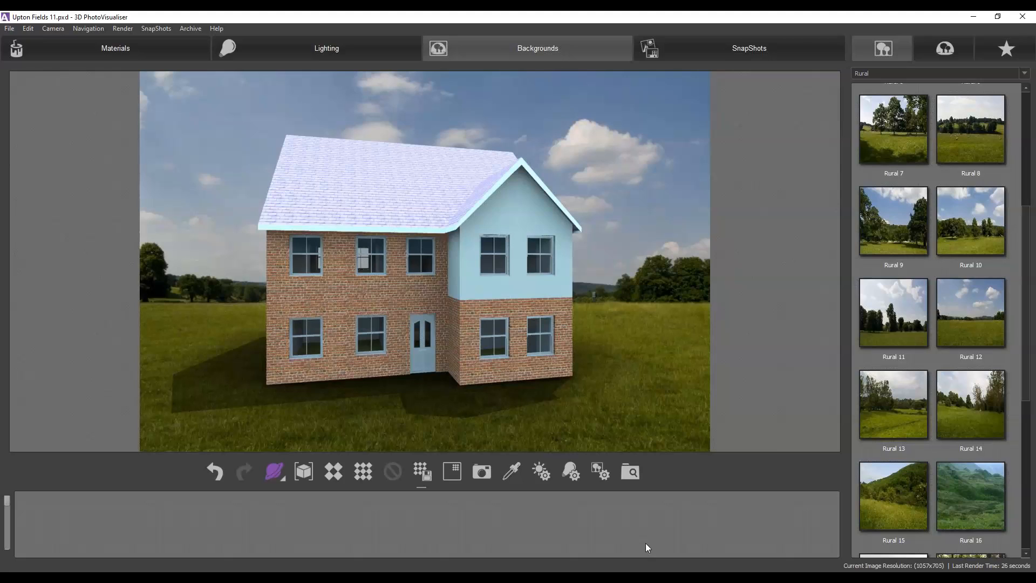
pyautogui.click(436, 577)
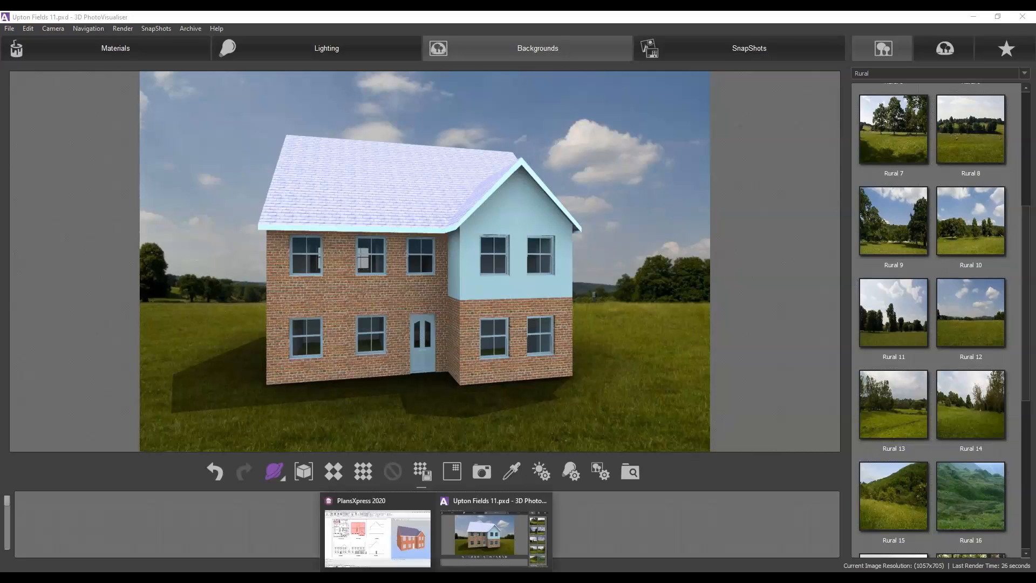
pyautogui.click(392, 538)
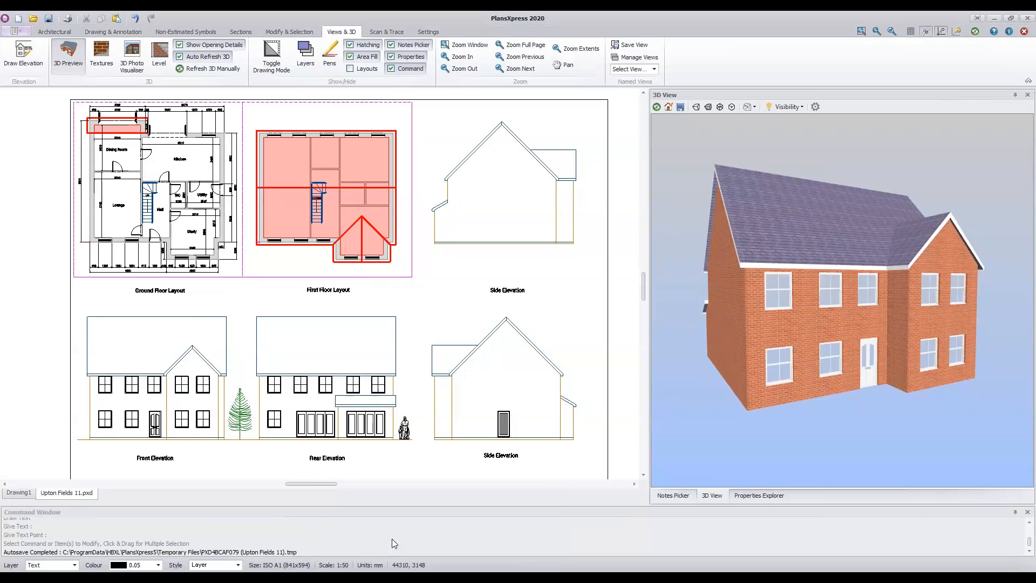